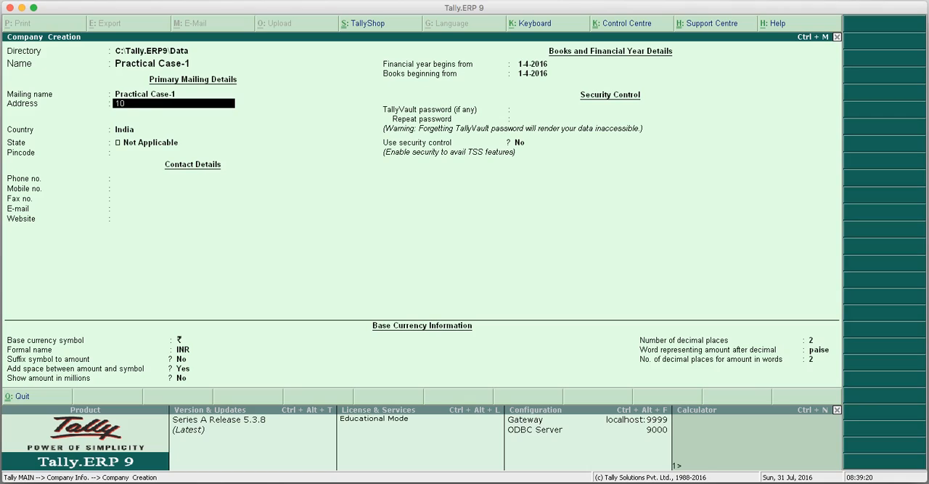
Complete the company's mailing address and keep India as the country.
text(Patel Nagar)
key(Return)
key(Return)
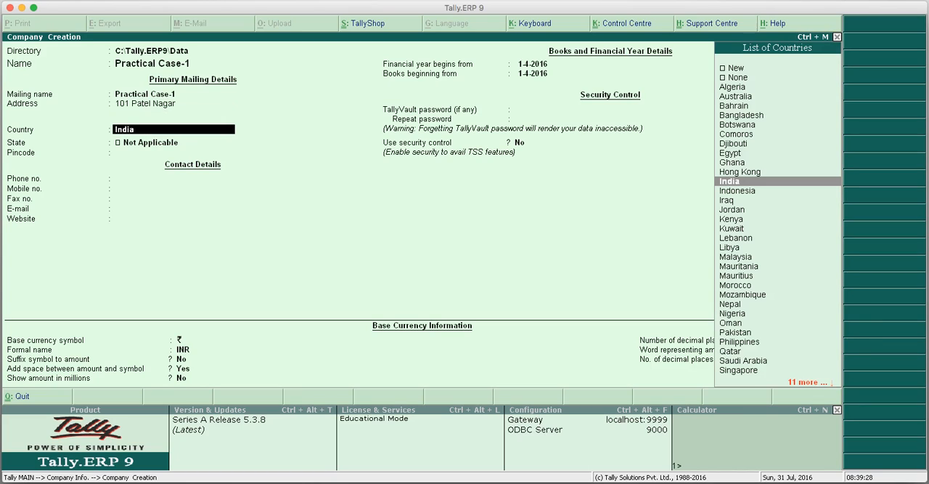
key(Return)
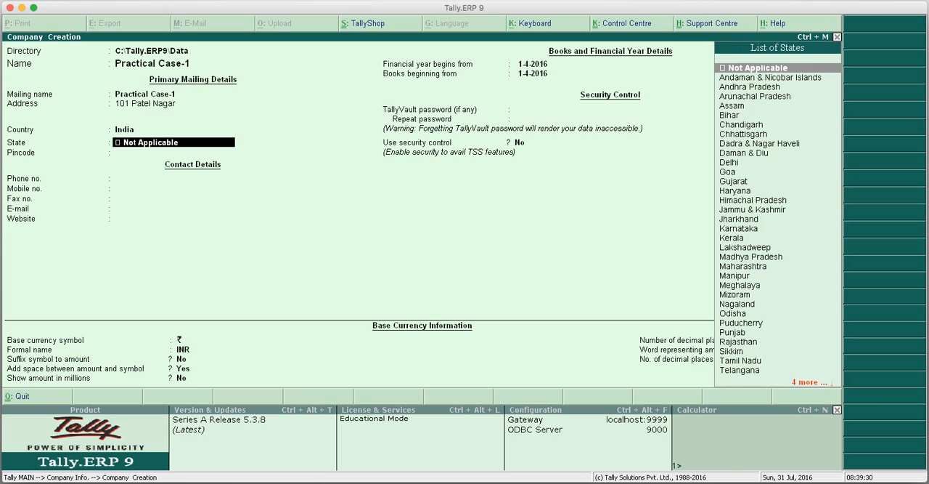
Set the company's state to Delhi and leave the pincode and contact details blank.
text(D)
key(Down)
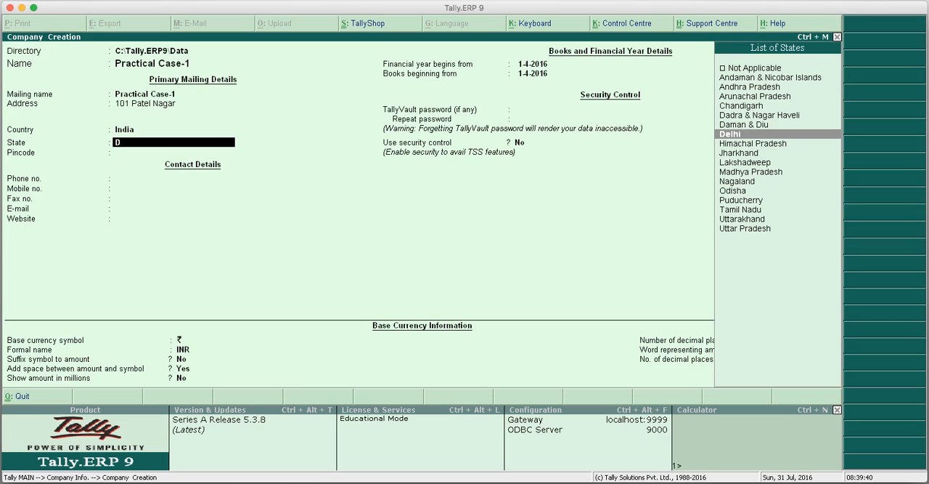
key(Return)
key(Return)
key(Return)
key(Return)
key(Return)
key(Return)
key(Return)
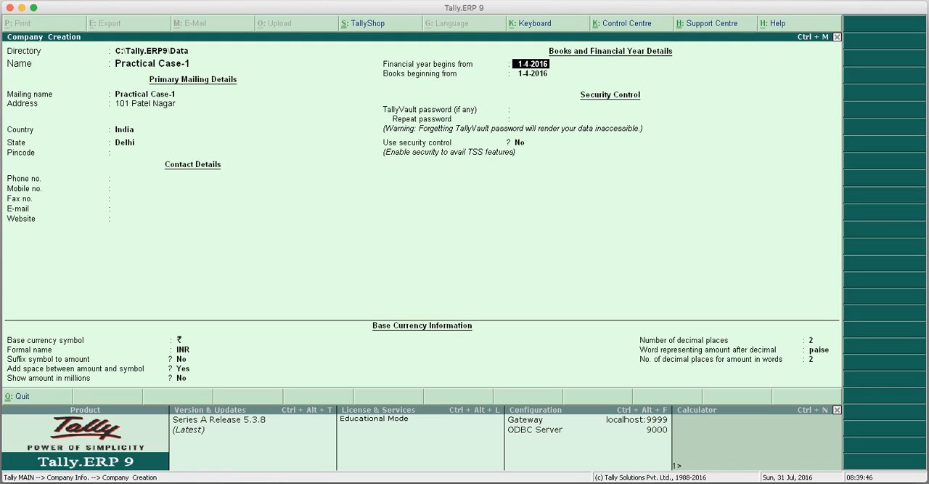
Accept the default financial year, security and currency settings and create the company.
key(Return)
key(Return)
key(Return)
key(Return)
key(Return)
key(Return)
key(Return)
key(Return)
key(Return)
key(Return)
key(Return)
key(Return)
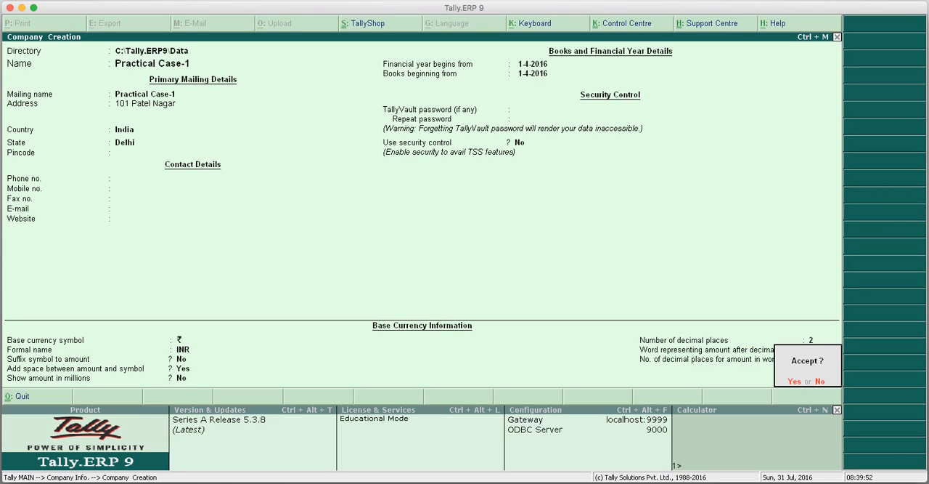
key(Return)
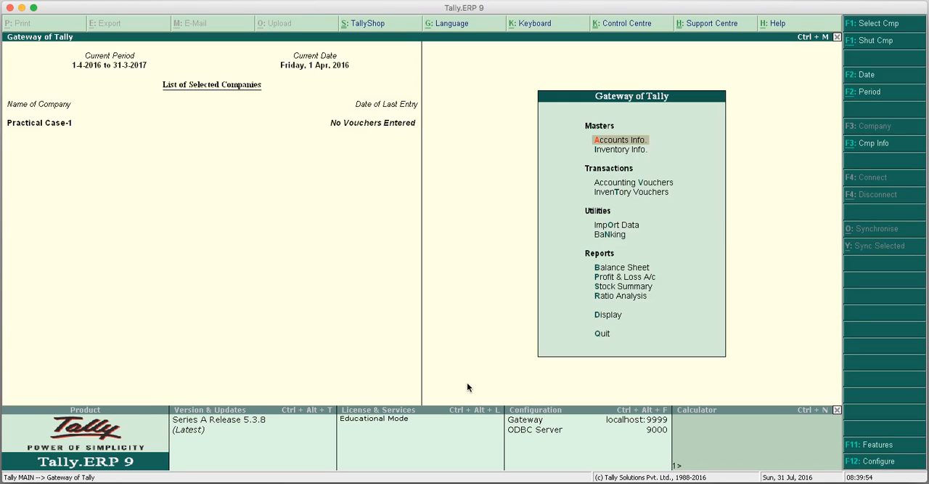
In the company's Accounting Features, set both Maintain accounts only and Integrate accounts and inventory to No.
click(900, 444)
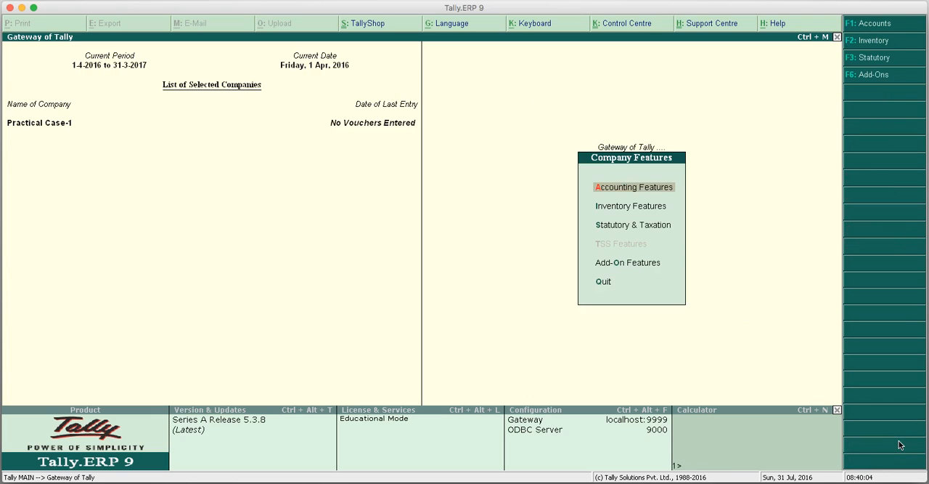
click(633, 190)
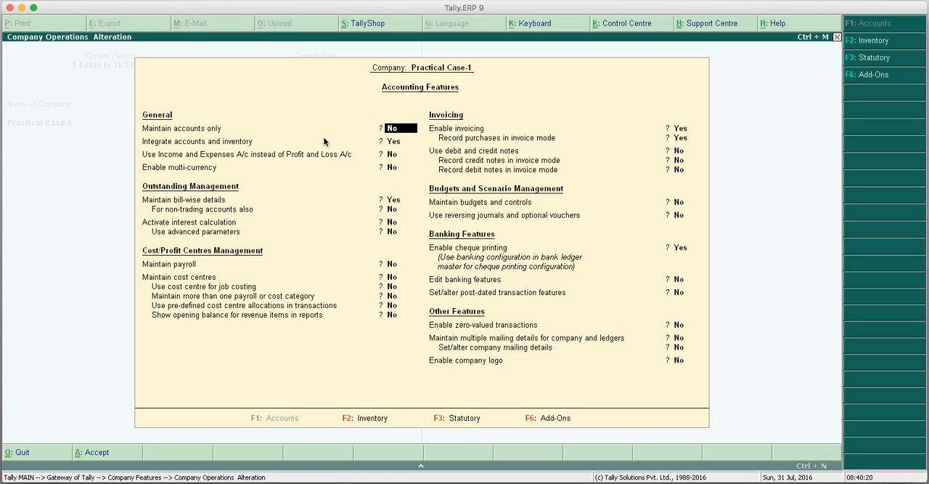
key(y)
key(BackSpace)
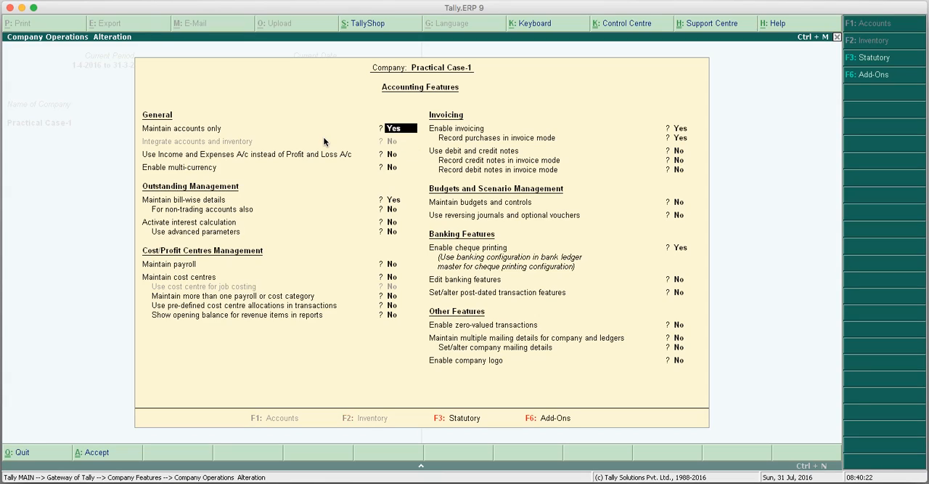
text(n)
key(Return)
key(Return)
key(Return)
key(Return)
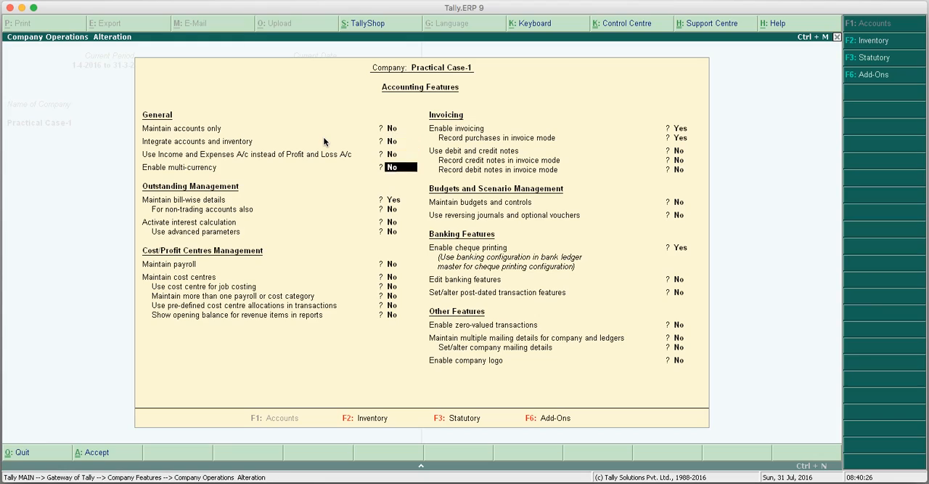
Set Maintain bill-wise details to No and accept the remaining accounting features.
text(n)
key(Return)
key(Return)
key(Return)
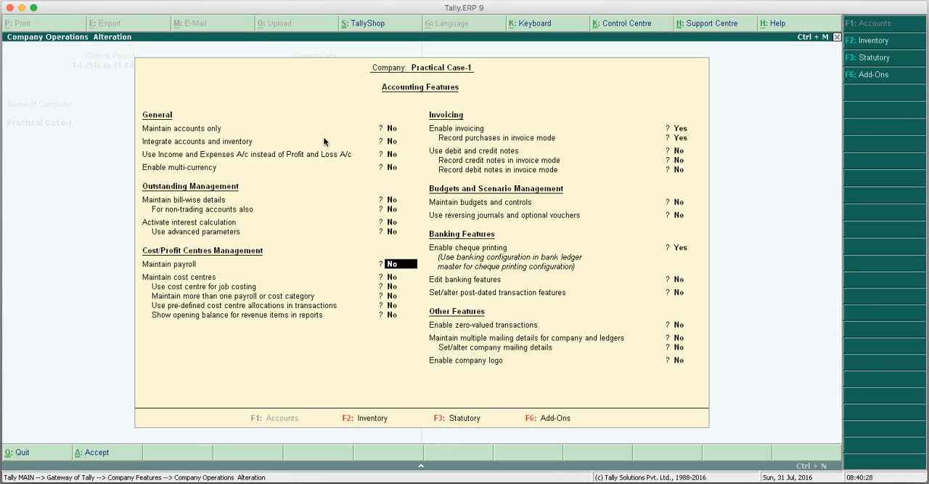
key(Return)
key(Return)
key(Return)
key(Return)
key(Return)
key(Return)
key(Return)
key(Return)
key(Return)
key(Return)
key(Return)
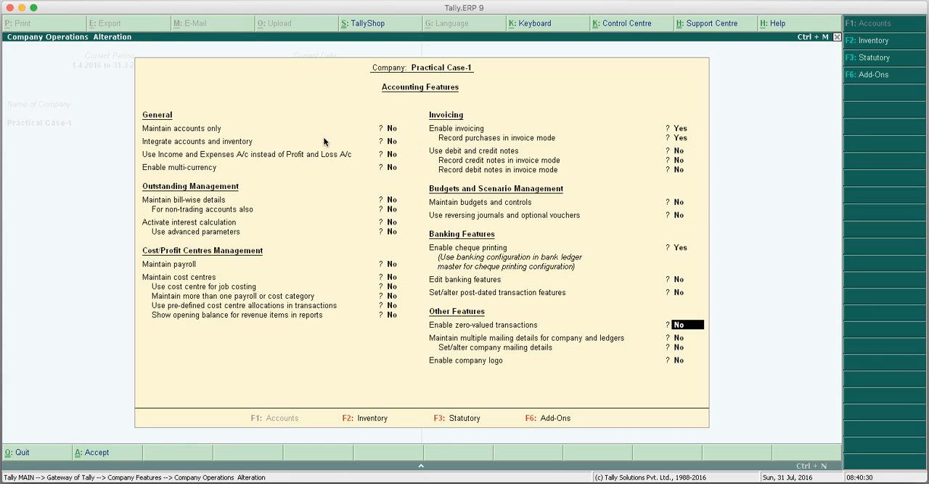
key(Return)
key(Return)
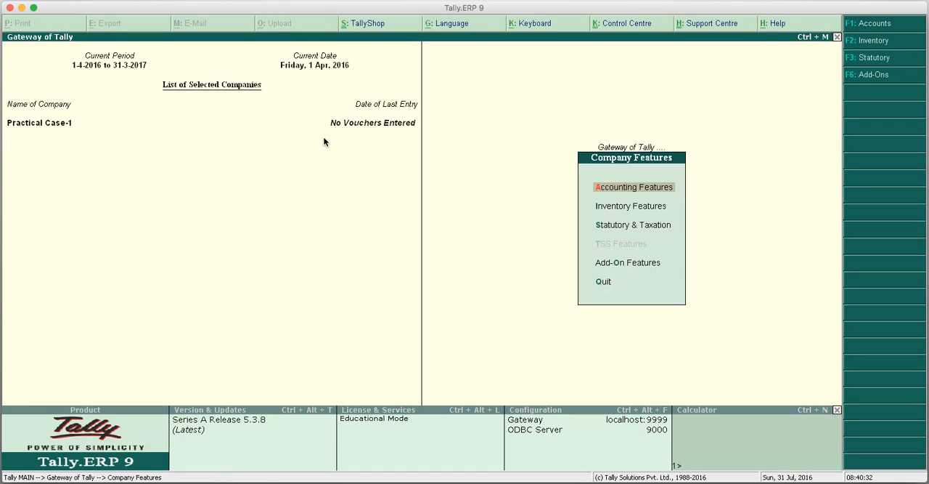
Open the company's Statutory & Taxation features.
key(Down)
key(Down)
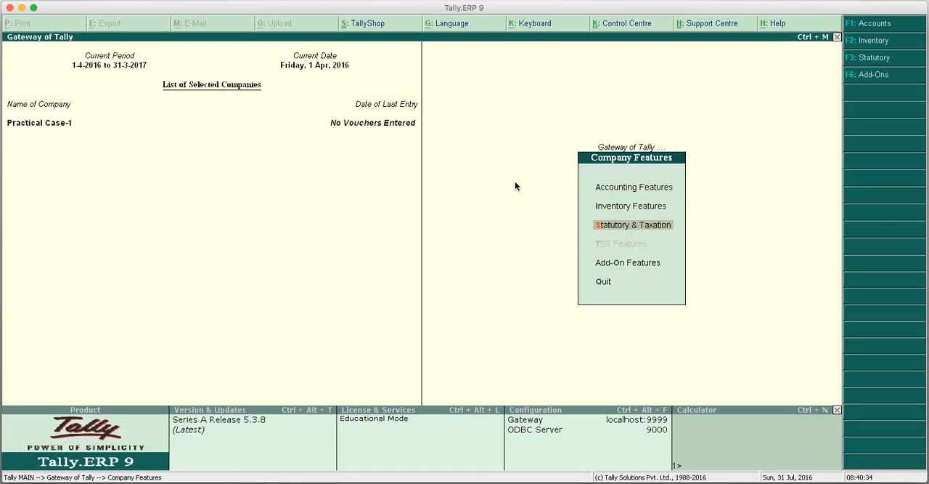
click(619, 227)
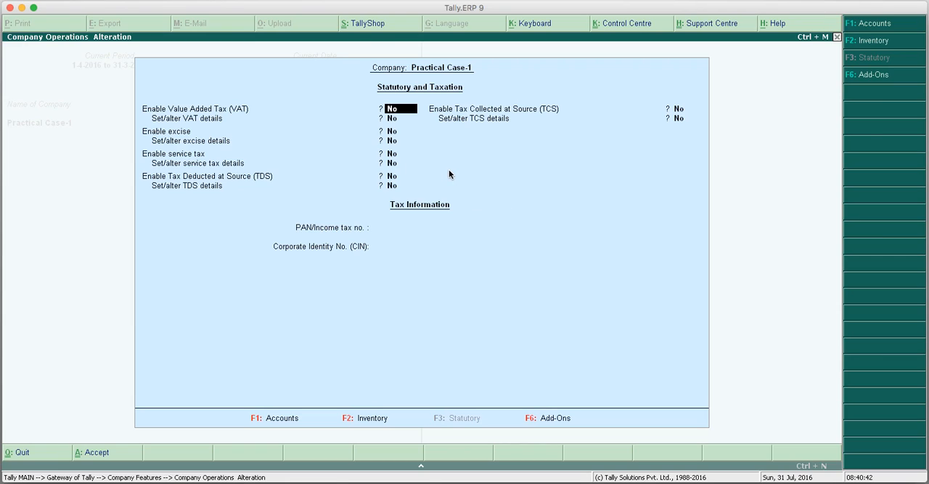
key(Return)
key(Up)
key(Return)
key(Return)
Enable Value Added Tax (VAT) and set Set/alter VAT details to Yes, opening the VAT details.
key(Return)
key(Up)
key(Up)
key(Up)
key(Return)
key(Return)
key(Return)
key(Return)
key(Up)
key(Up)
key(Up)
key(Up)
text(y)
key(Return)
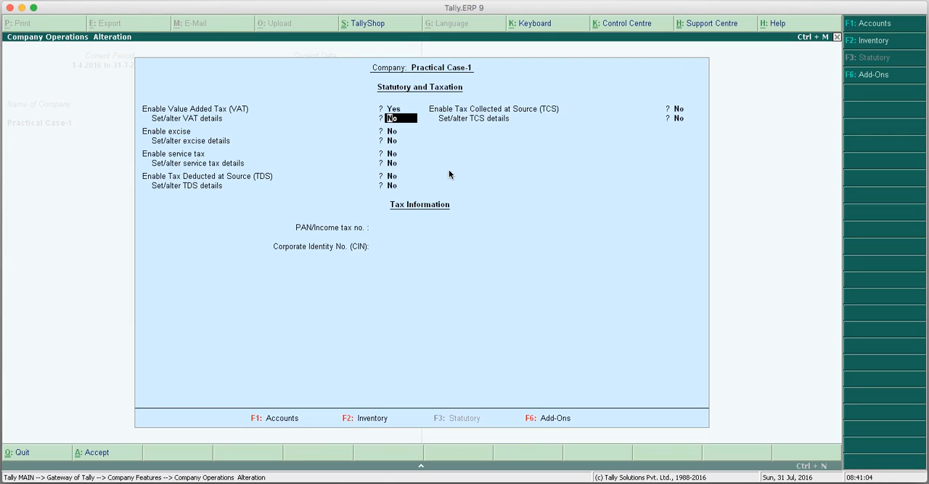
text(y)
key(Return)
Enter the company's TIN and interstate sales tax number in the VAT details.
key(Return)
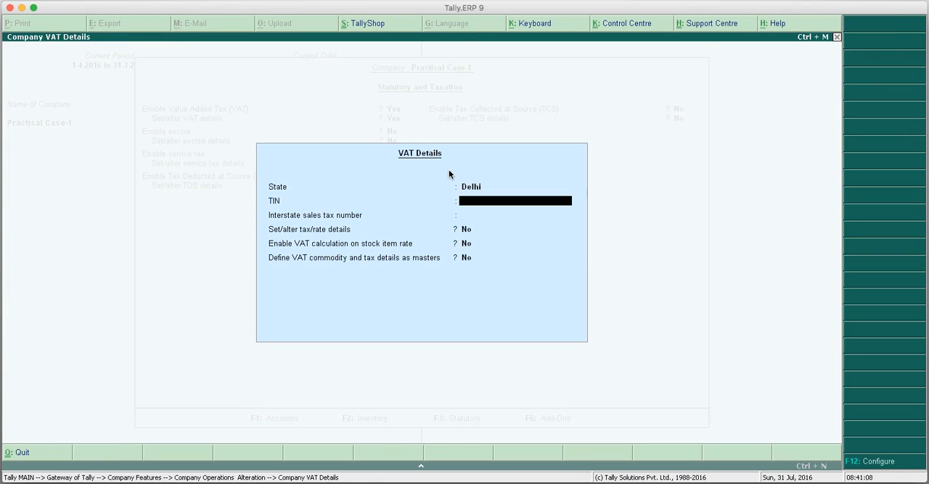
text(07888888888)
key(Return)
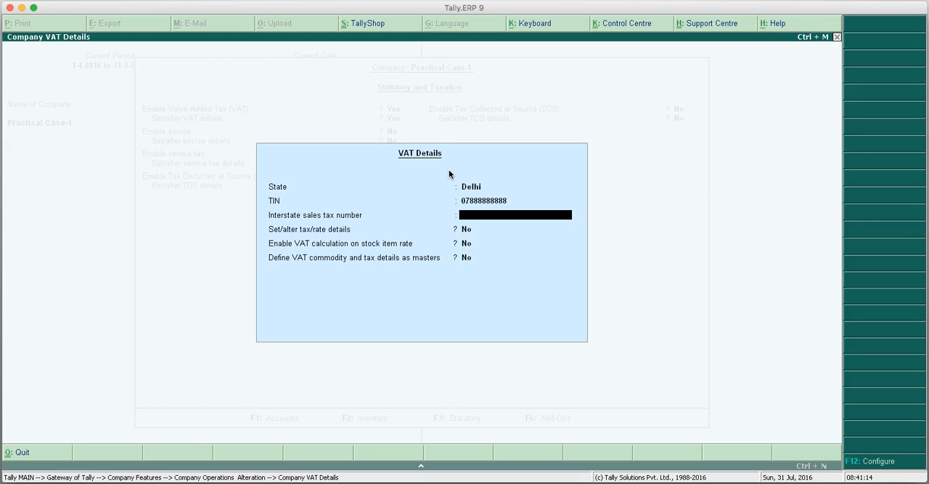
text(07888888888)
key(Return)
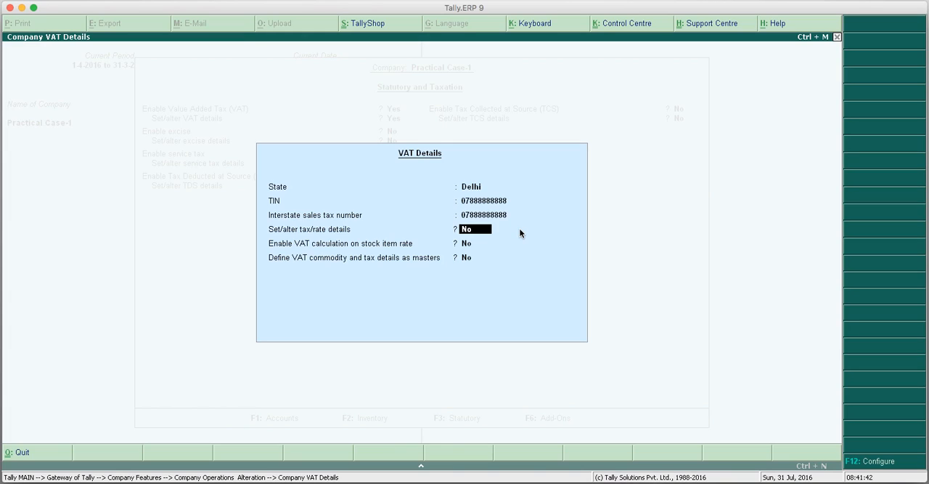
text(y)
key(Return)
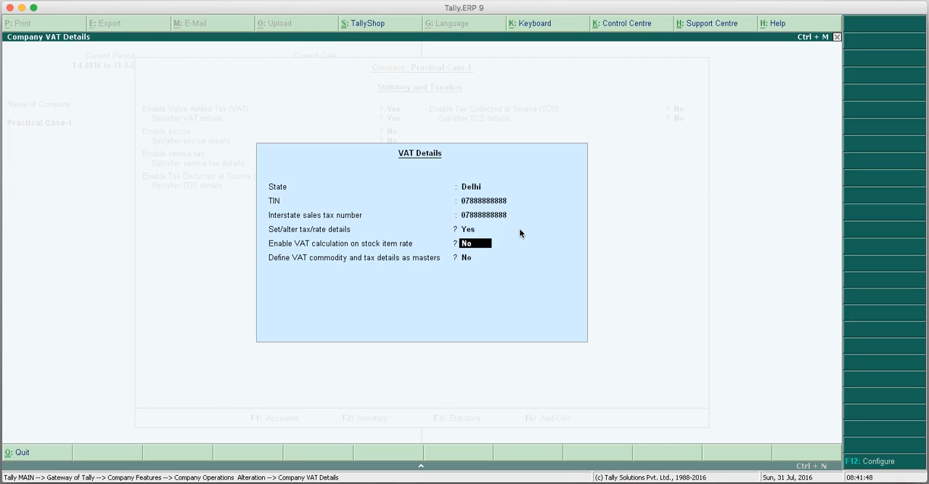
key(Return)
key(Up)
key(Up)
text(n)
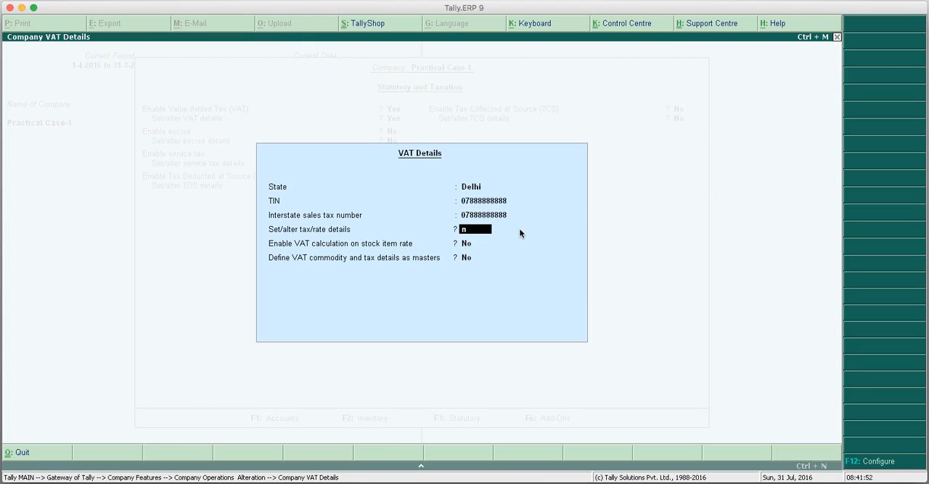
text(o)
key(Return)
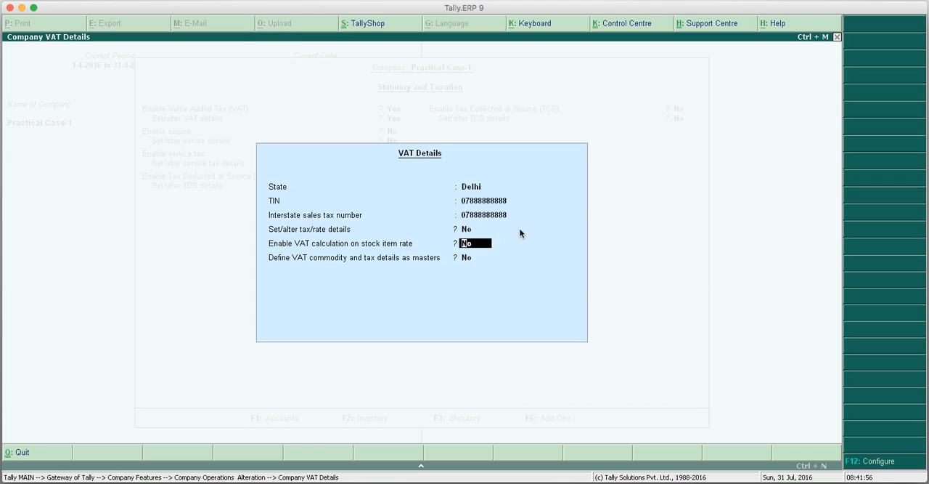
Set Set/alter tax/rate details to Yes and open the tax/rate details.
key(Up)
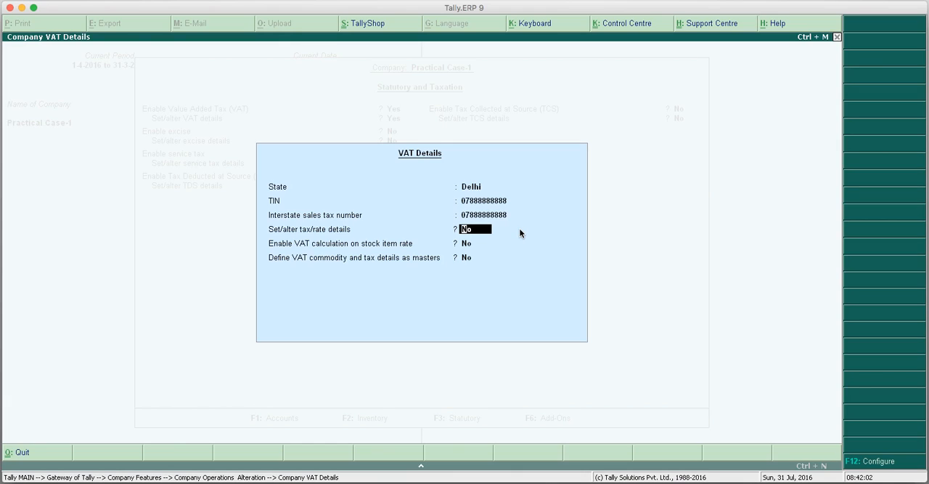
text(y)
key(Return)
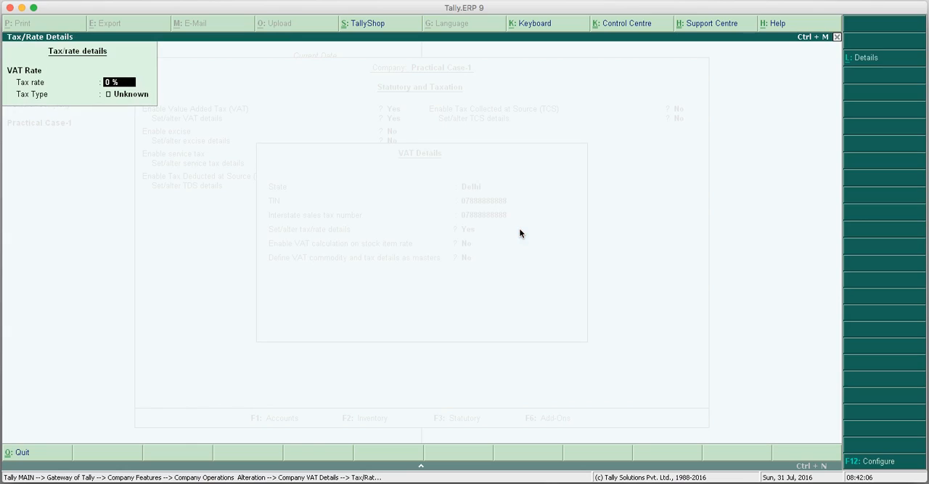
key(Escape)
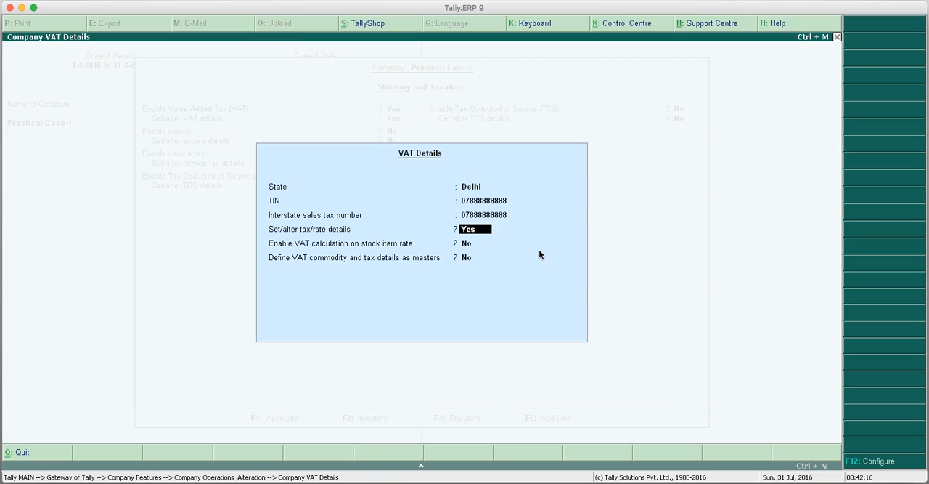
key(Return)
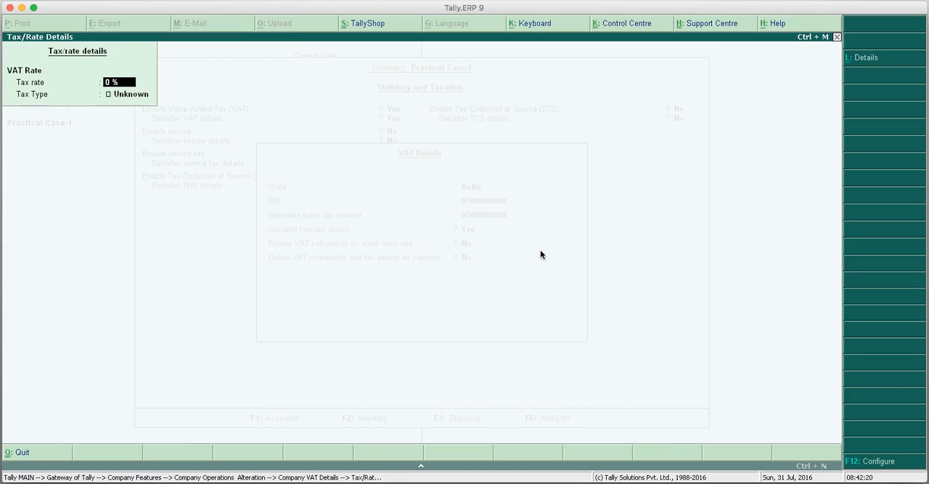
Configure the tax/rate details to set the CST rate, leaving type of goods and commodity details at No.
click(877, 460)
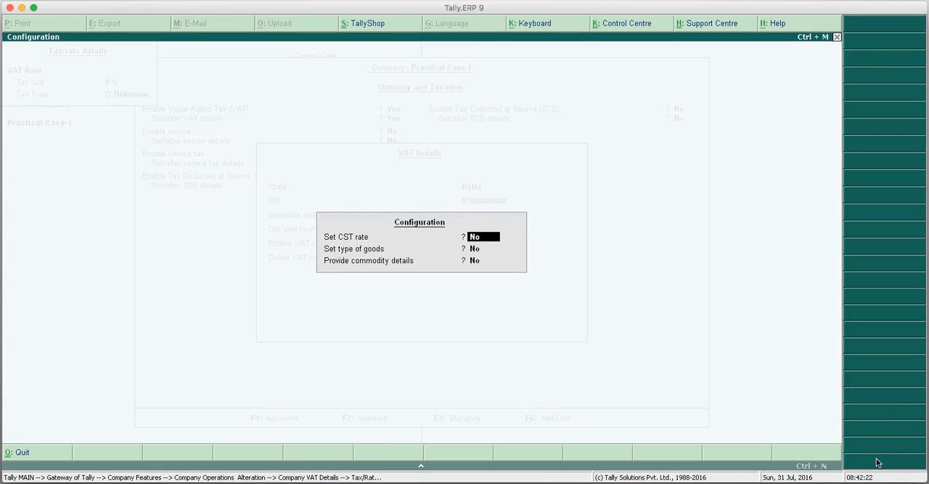
text(y)
key(Return)
key(Return)
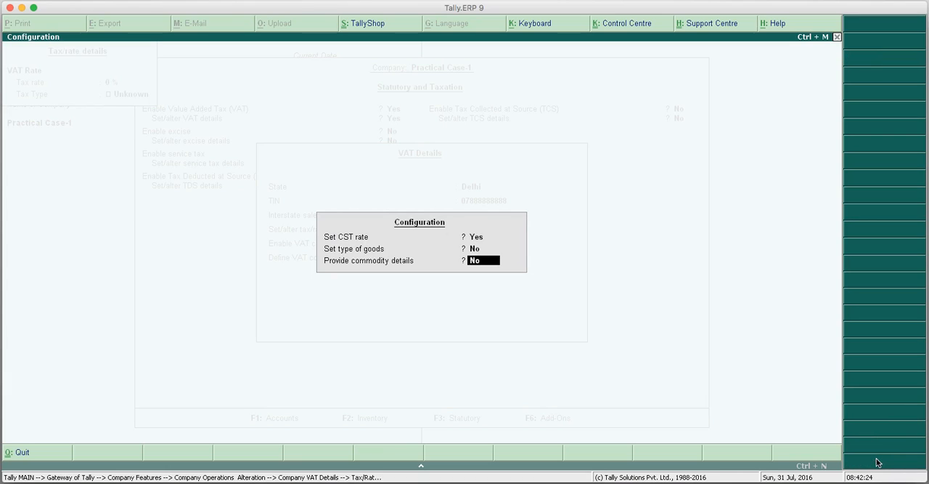
key(Return)
key(Return)
Keep the CST rate against Form C at 2 %, set the VAT rate to 12.5 %, and save the VAT details.
text(12.5)
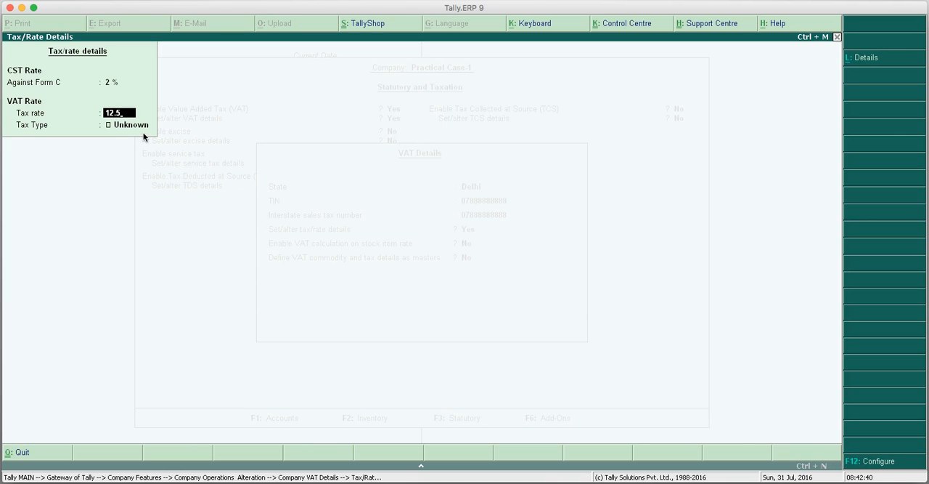
key(Return)
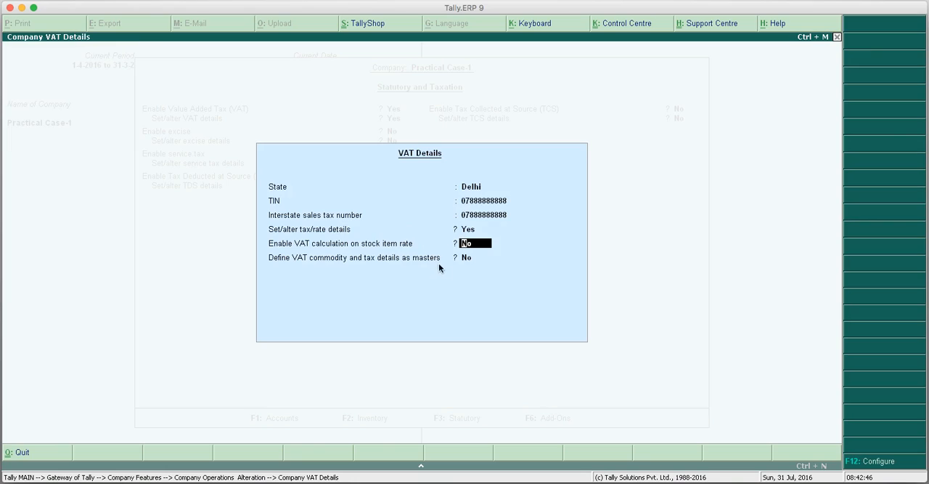
key(Return)
Leave excise, service tax, TDS and TCS disabled and accept the statutory and taxation settings.
key(Return)
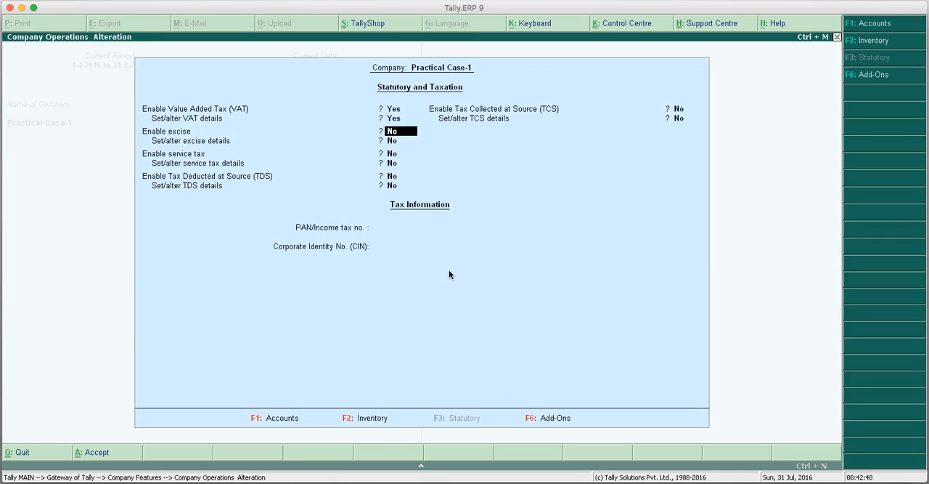
key(Return)
key(Return)
key(Return)
key(Return)
key(Return)
key(Return)
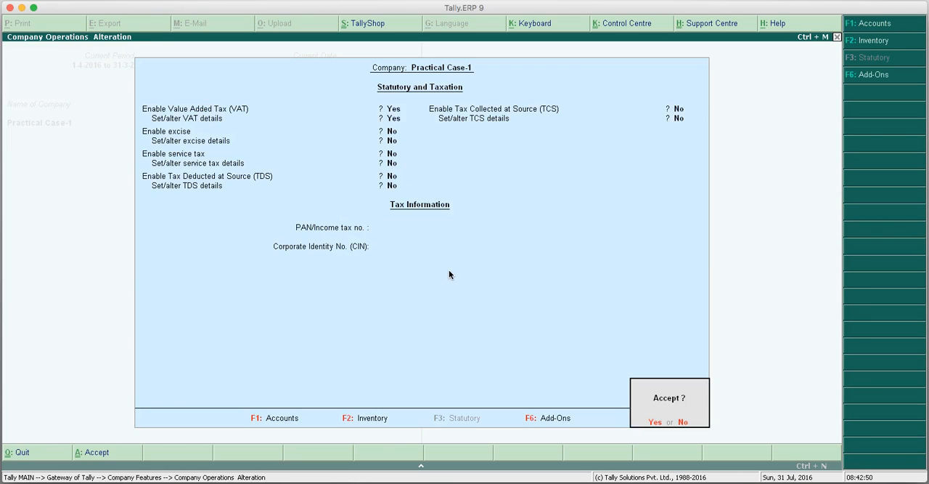
key(Return)
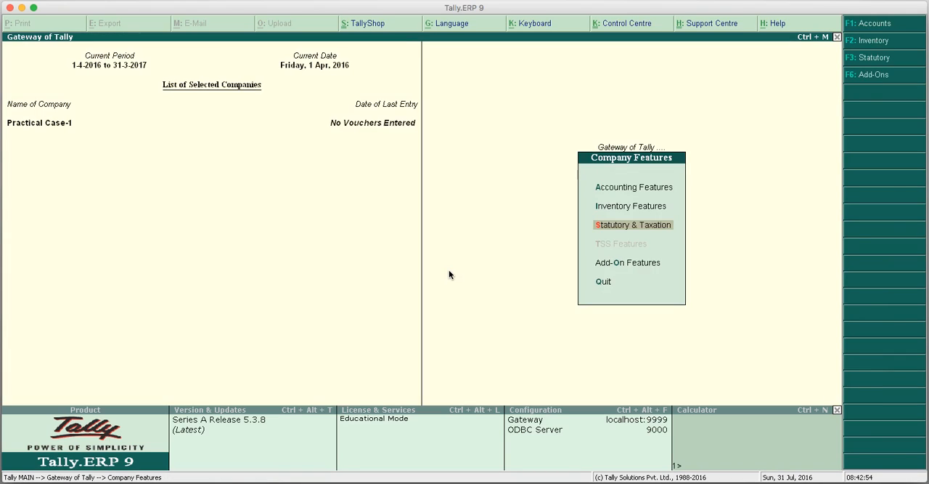
Leave the company features and open the single ledger creation form from the accounts masters.
key(Escape)
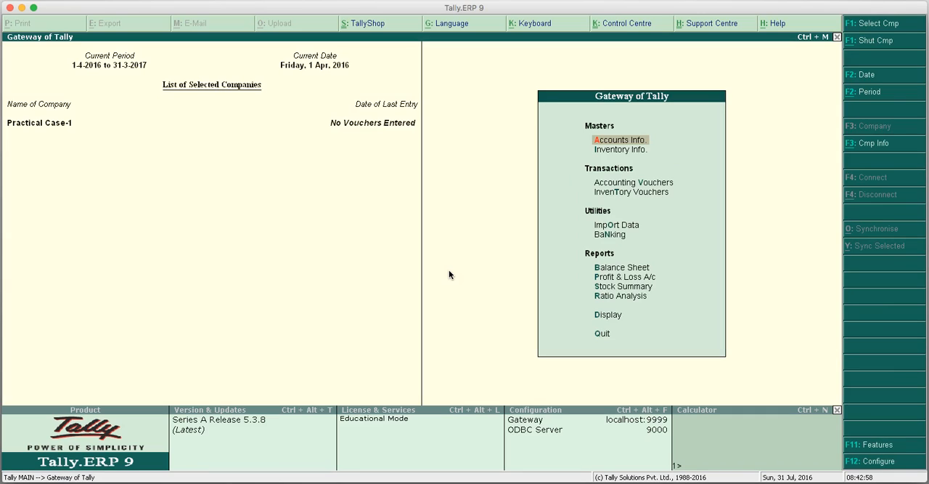
key(Return)
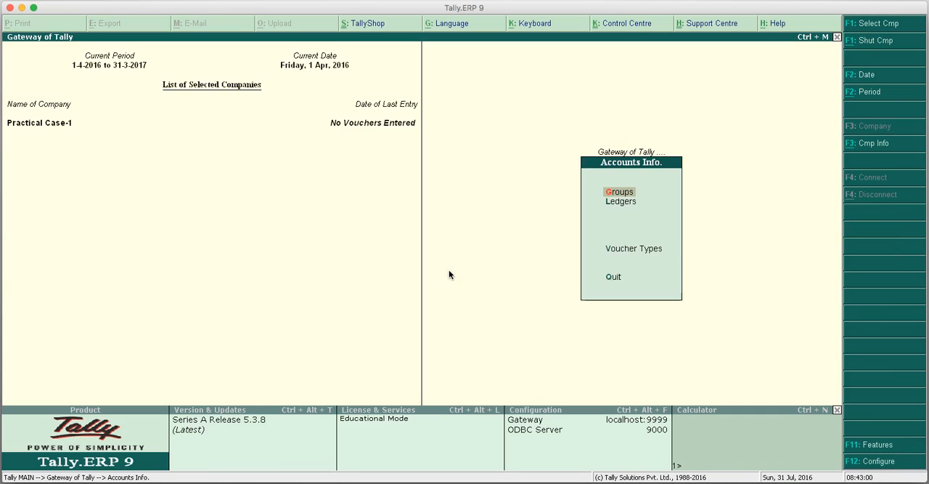
key(Down)
key(Return)
key(Return)
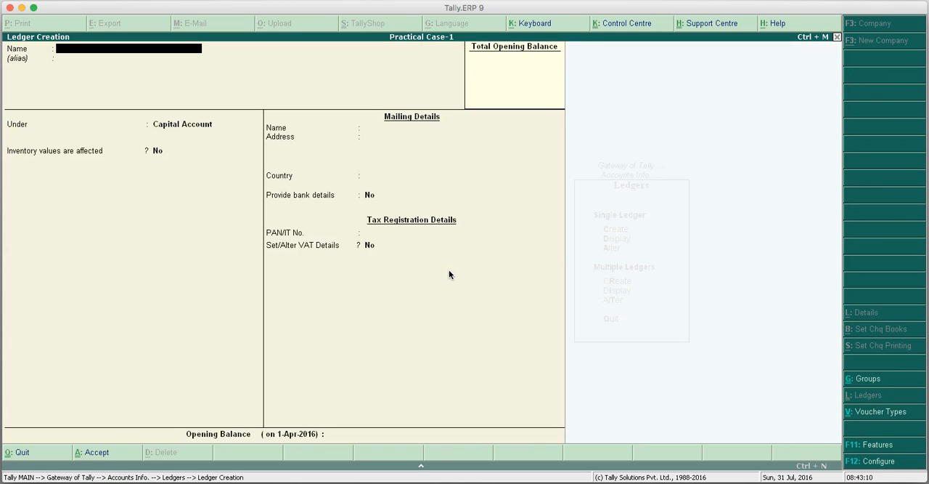
Name the new ledger Purchases A/c and place it under the Purchase Accounts group.
text(Purchases a/c)
key(Return)
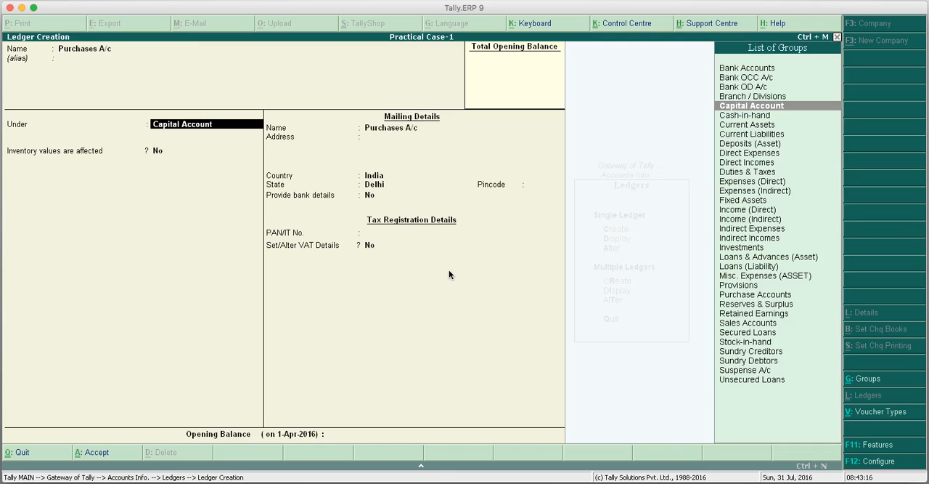
text(Pu)
key(Return)
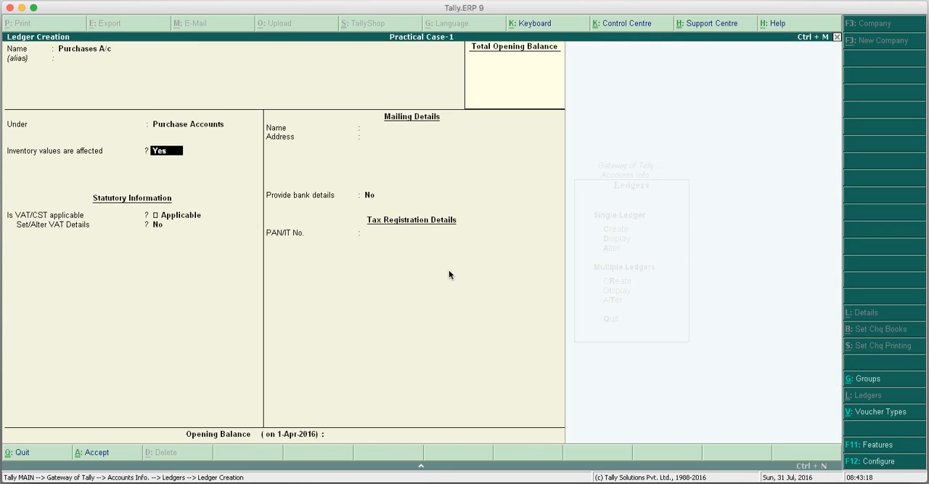
Keep Inventory values are affected at Yes and Is VAT/CST applicable at Applicable for the purchases ledger.
key(Return)
key(Return)
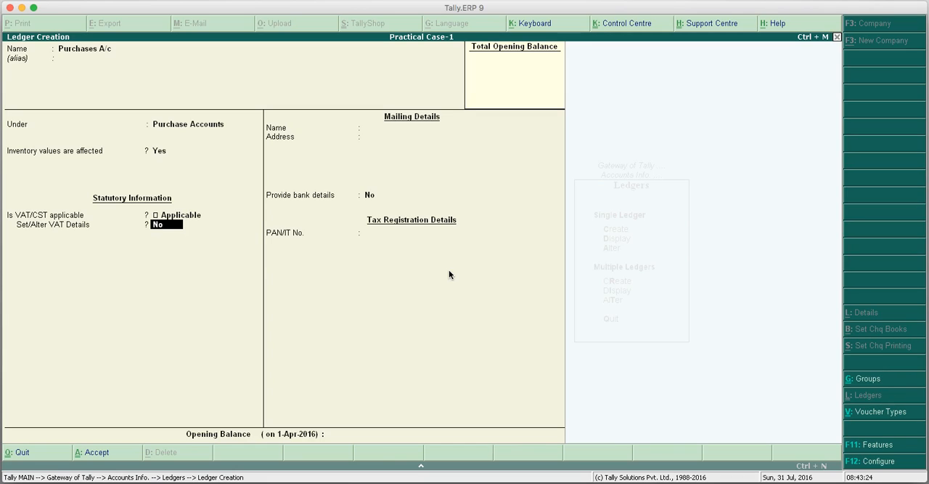
key(BackSpace)
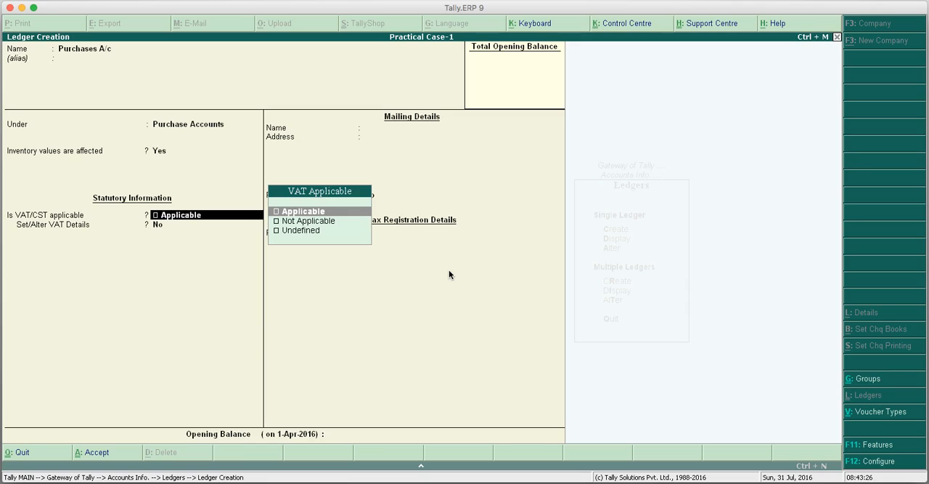
key(Return)
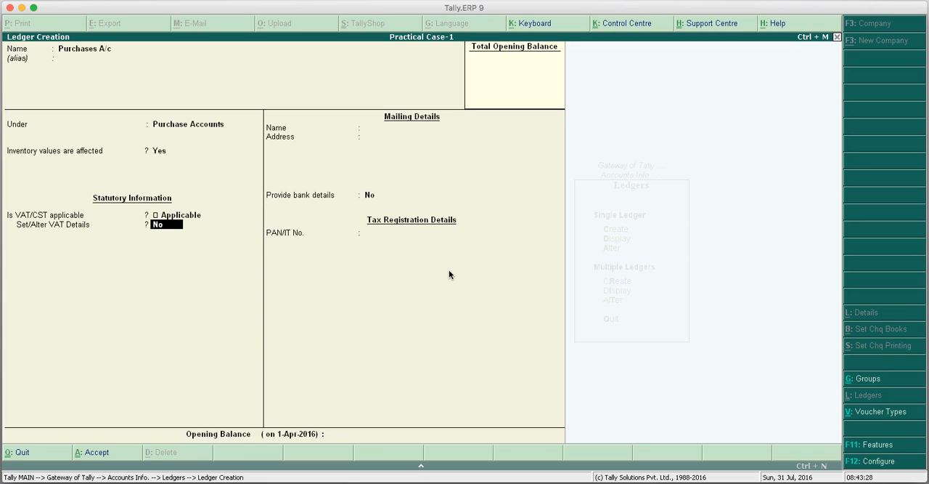
key(y)
key(Return)
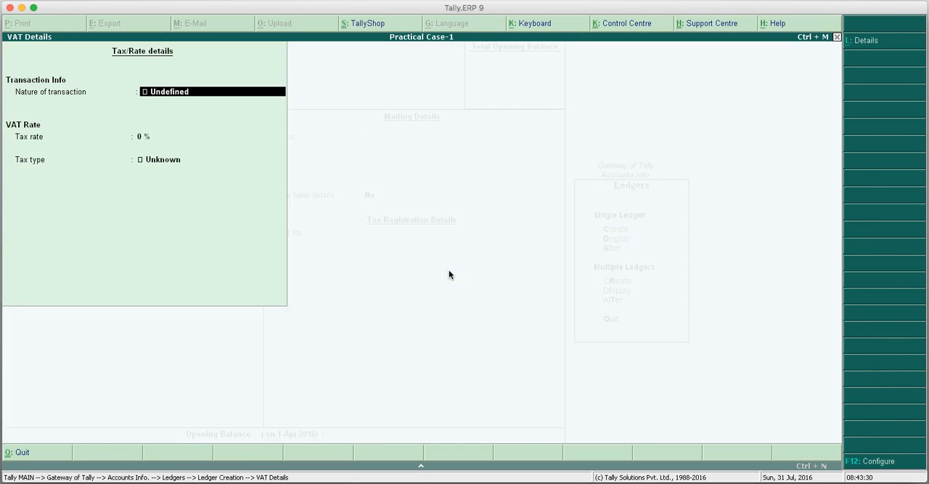
key(Return)
key(Return)
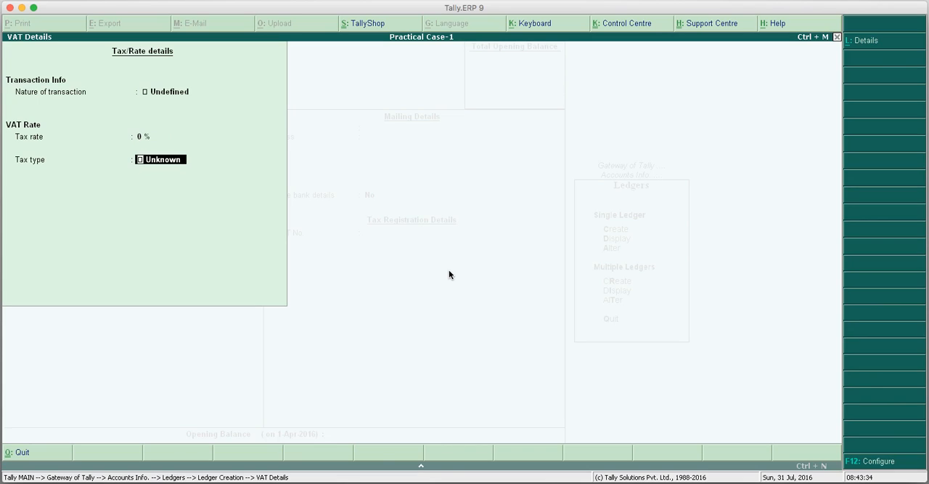
key(Up)
key(Up)
key(ctrl+a)
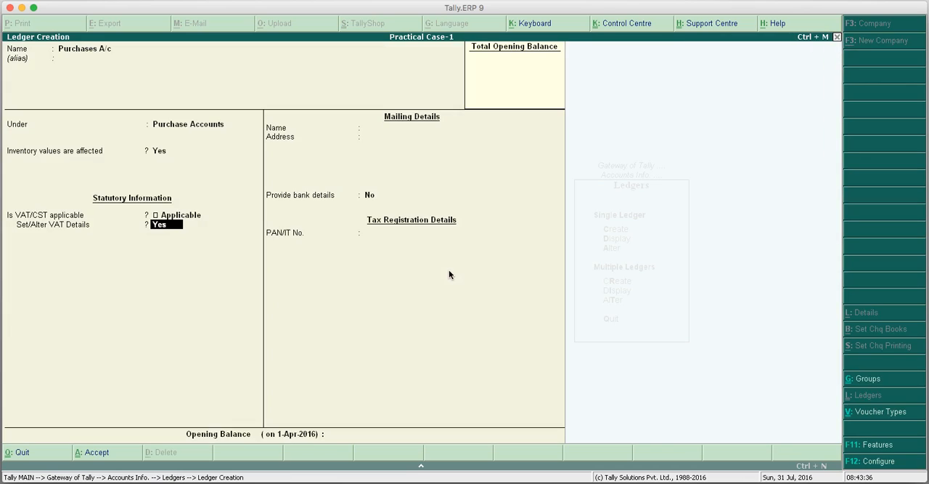
text(n)
Leave the purchases ledger's VAT and bank details at No and its opening balance empty, and save the ledger.
key(Return)
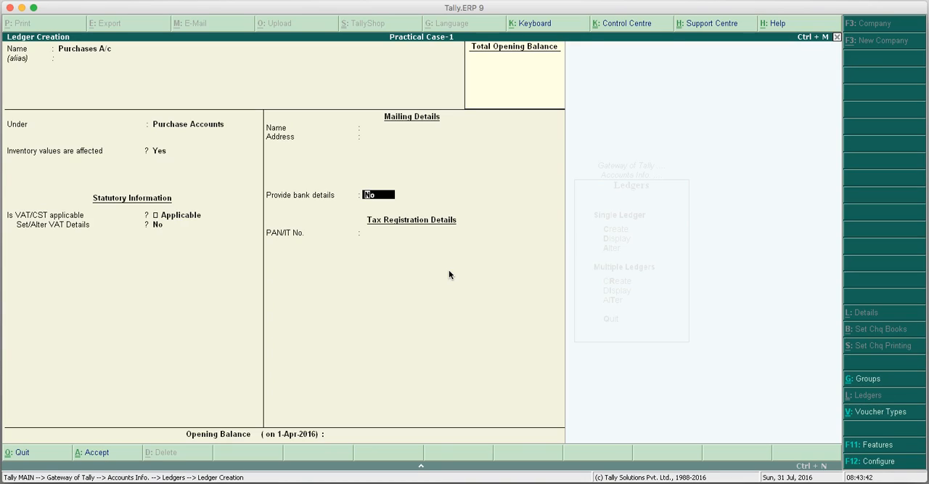
key(Return)
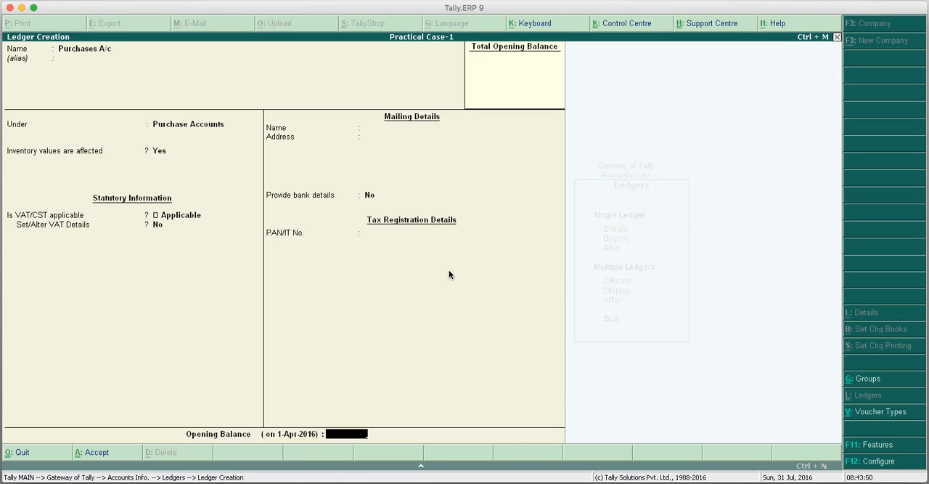
key(Return)
key(Return)
Name the next ledger Sales A/c and place it under the Sales Accounts group.
text(Sa)
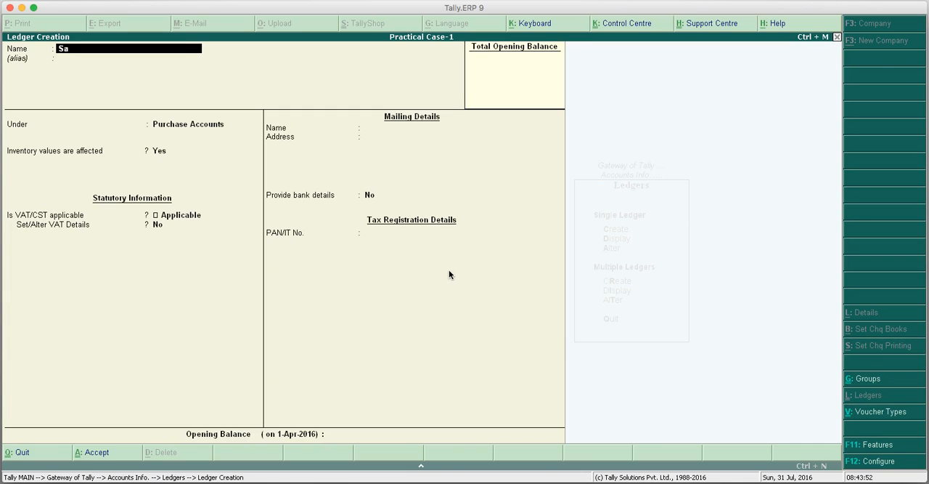
text(les a/c)
key(Return)
key(Return)
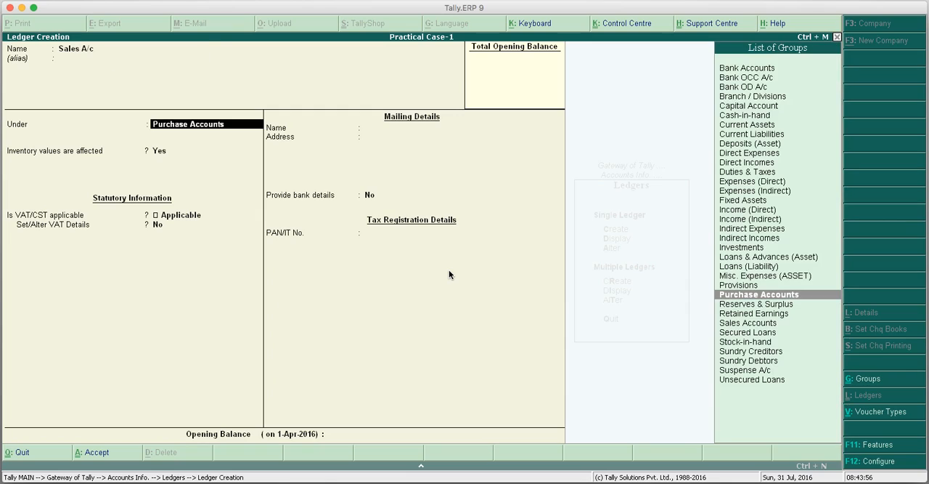
text(Sa)
key(Return)
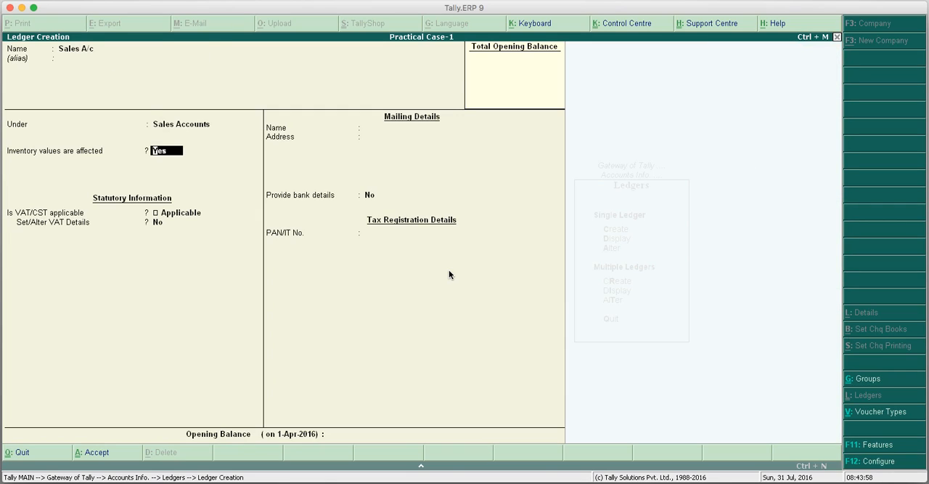
Keep the sales ledger's inventory values at Yes, VAT/CST at Applicable, and VAT and bank details at No, and save the ledger.
key(Return)
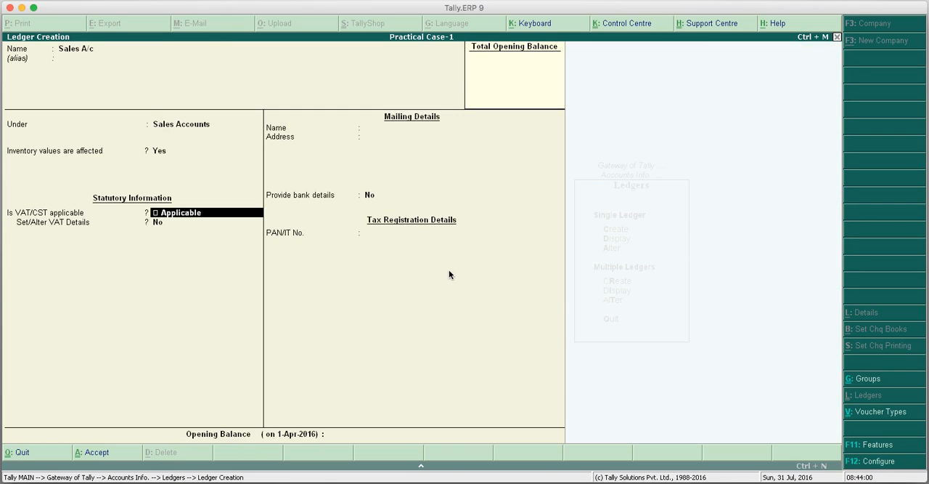
key(Return)
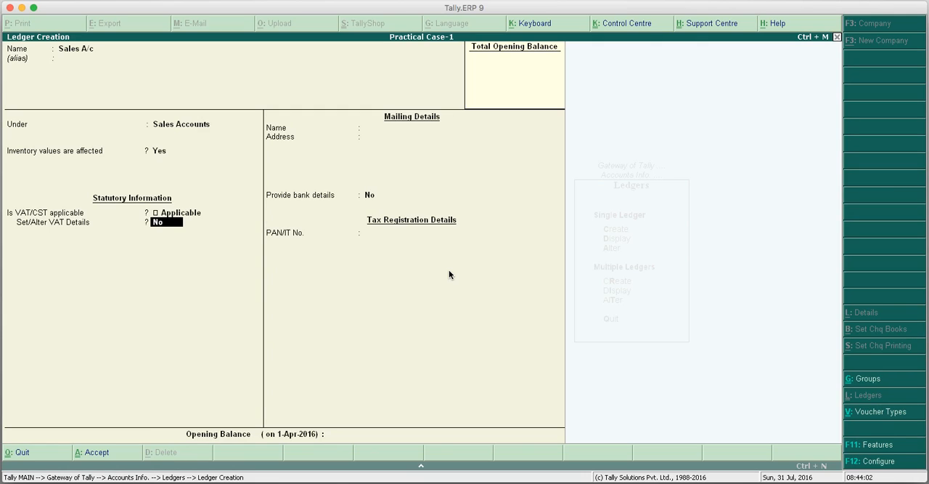
key(Return)
key(Return)
key(Return)
key(Return)
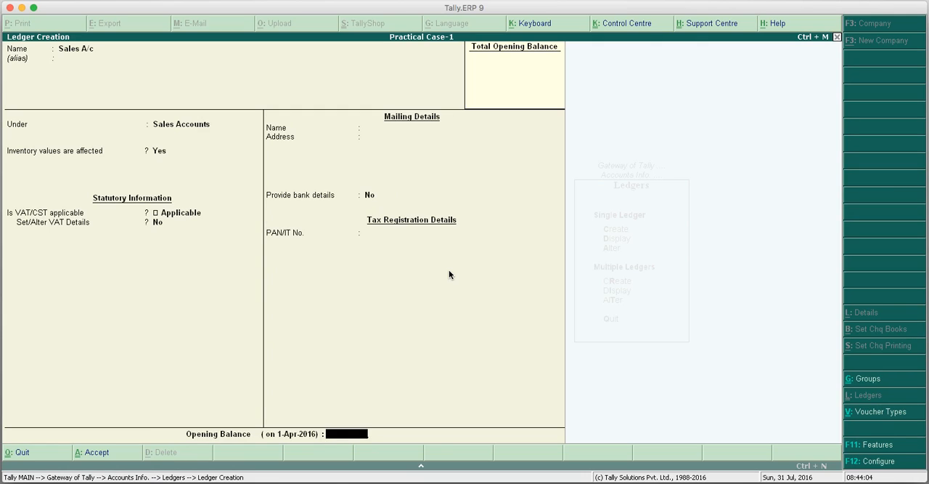
Name a new ledger VAT A/c under Duties & Taxes and set its type of duty/tax to VAT.
text(VAT A/c)
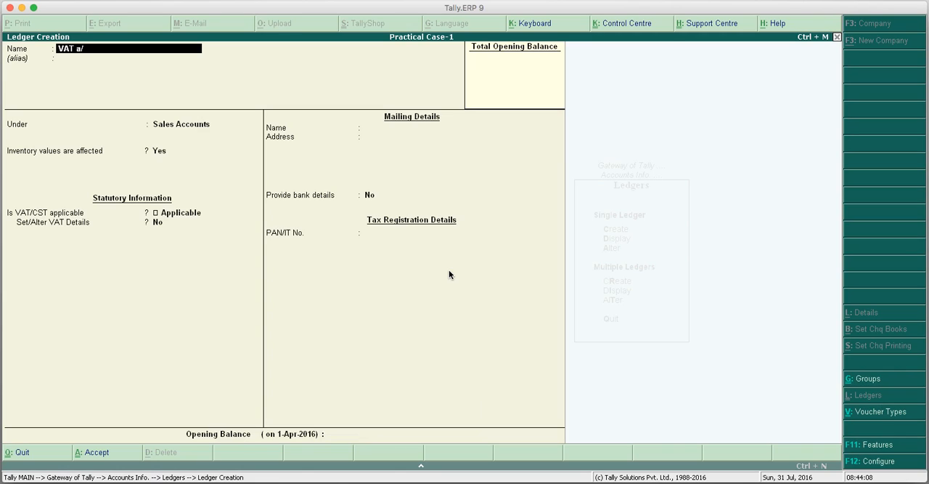
key(Return)
text(Du)
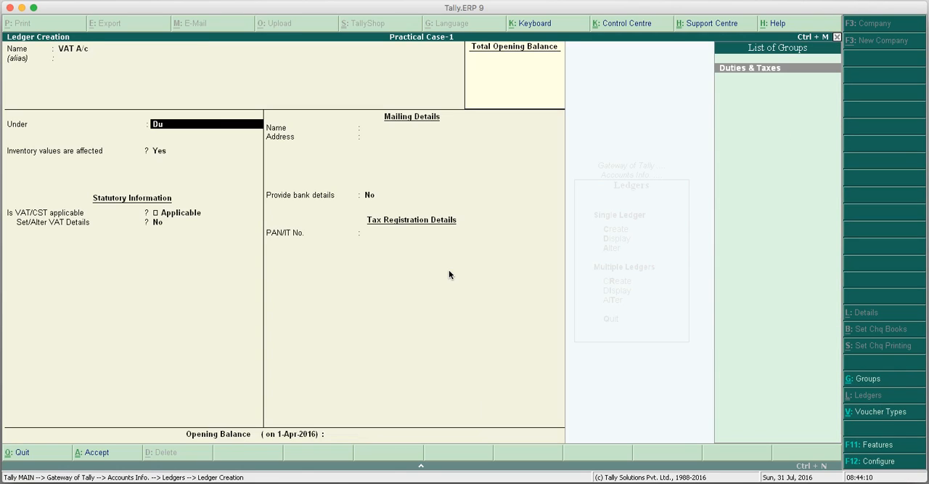
key(Return)
key(Down)
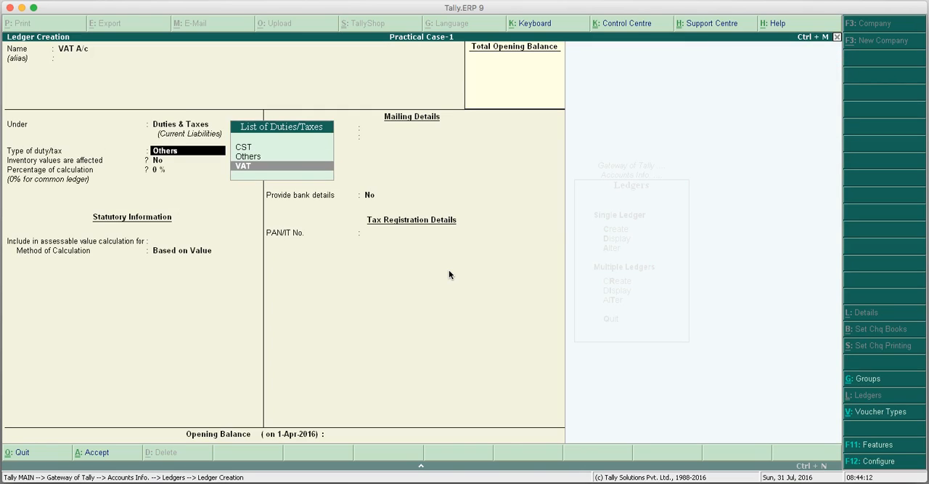
key(Return)
key(Return)
key(Return)
Keep the VAT ledger's inventory values at No and percentage of calculation at 0 %, and save the ledger.
key(Return)
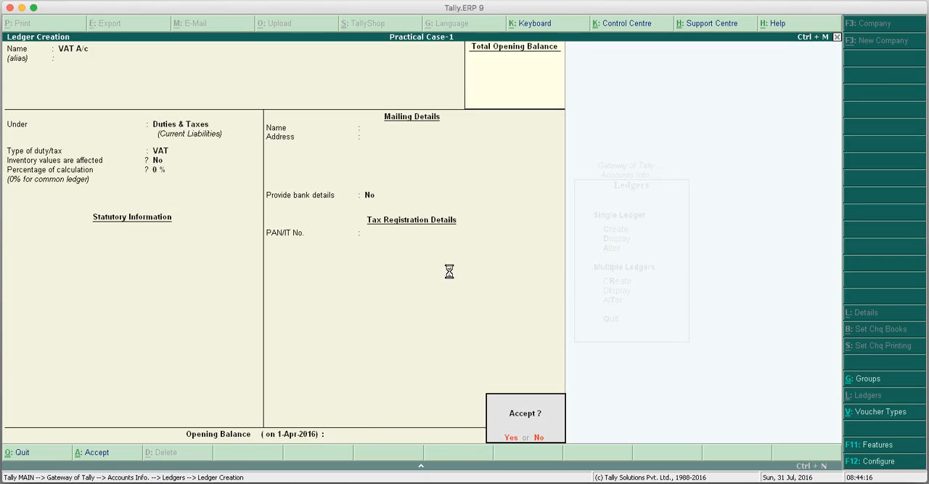
key(Return)
Name a new ledger CST A/c under Duties & Taxes and set its type of duty/tax to CST.
text(CST)
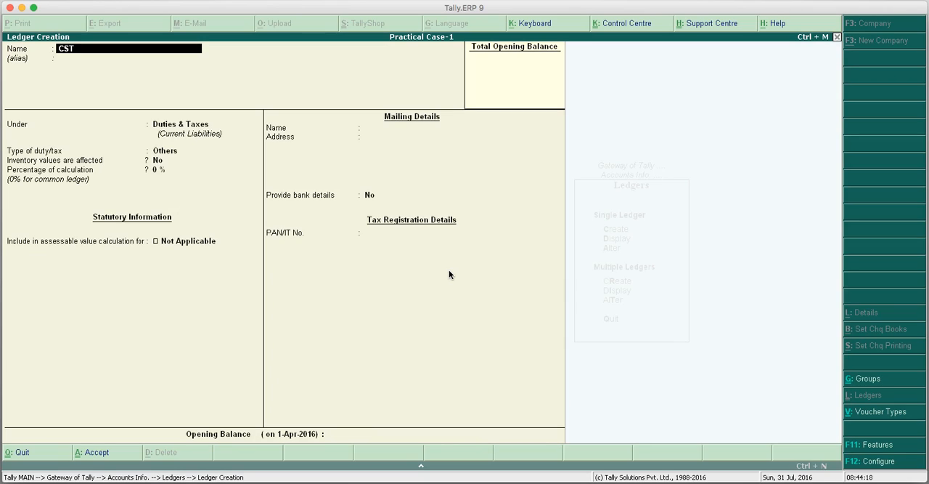
text( a/c)
key(Return)
key(Return)
key(Return)
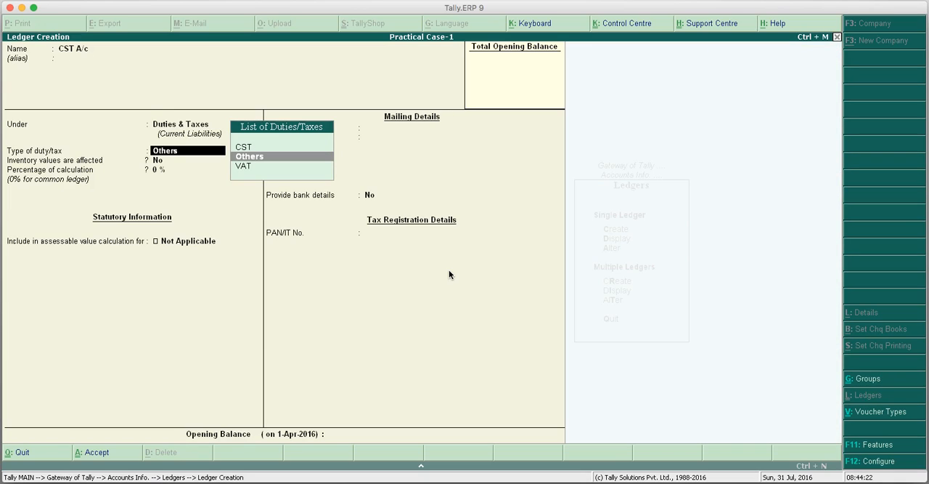
key(Up)
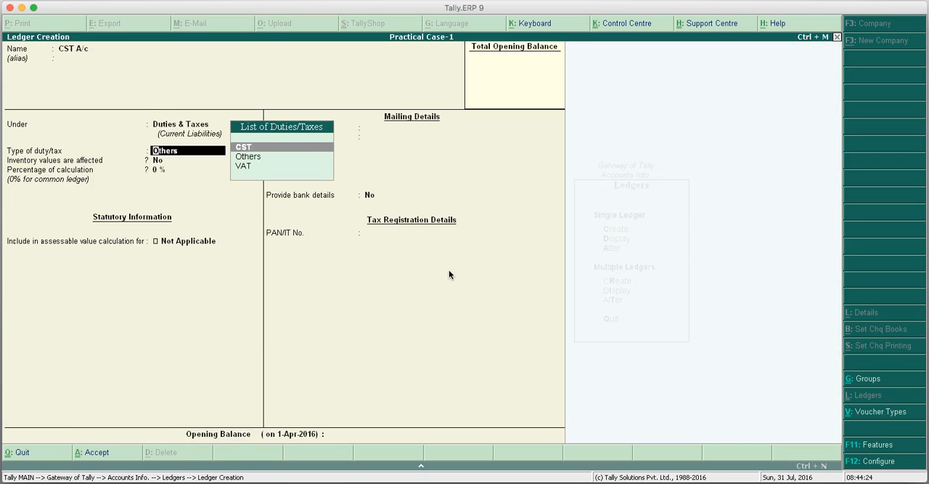
key(Return)
key(Return)
key(Return)
key(Return)
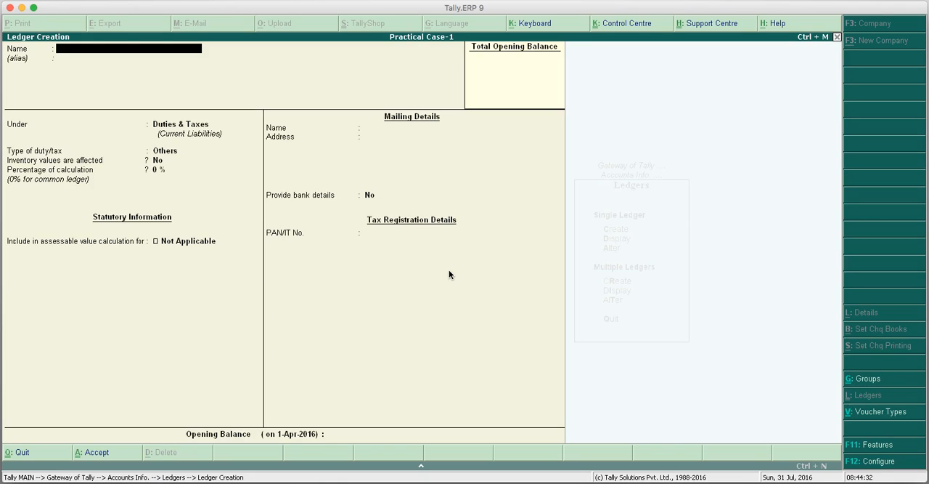
Name a new ledger Delhi Trading Co. and place it under the Sundry Creditors group.
text(Delhi trading Co.)
key(Return)
text(Su)
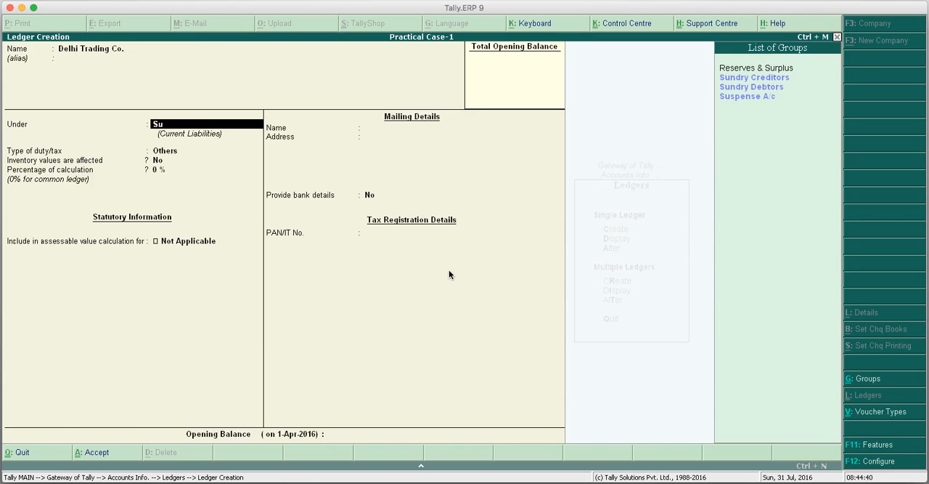
key(Up)
key(Up)
key(Up)
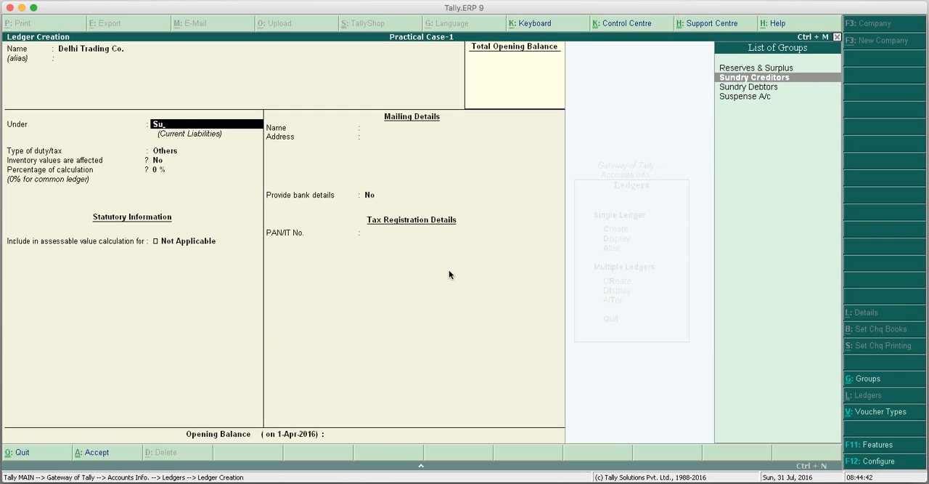
key(Return)
Leave inventory values at No and enter the creditor's mailing address, keeping the country India and the state Delhi.
key(Return)
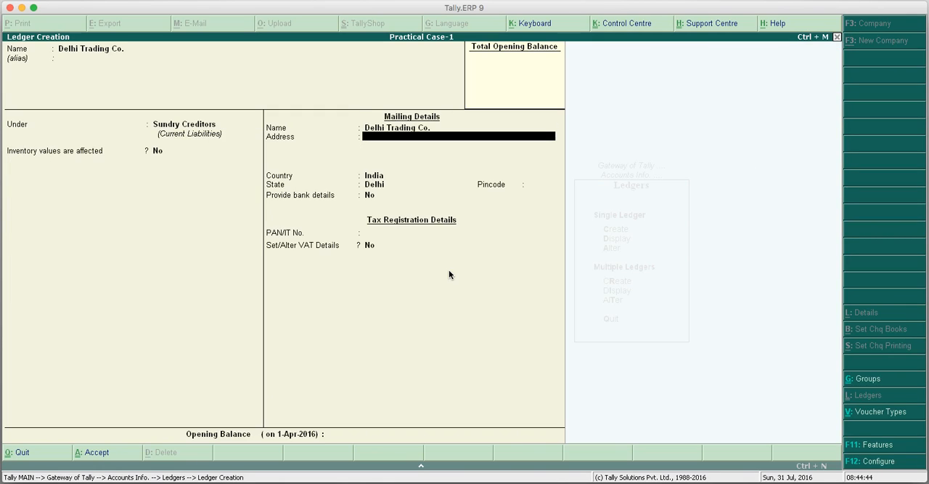
text(202, Ind Area-)
key(Return)
key(Return)
key(Return)
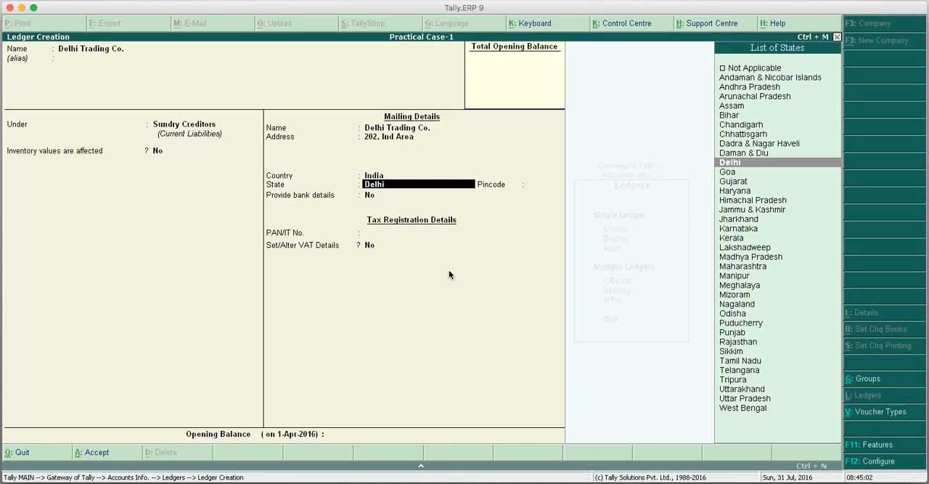
key(Return)
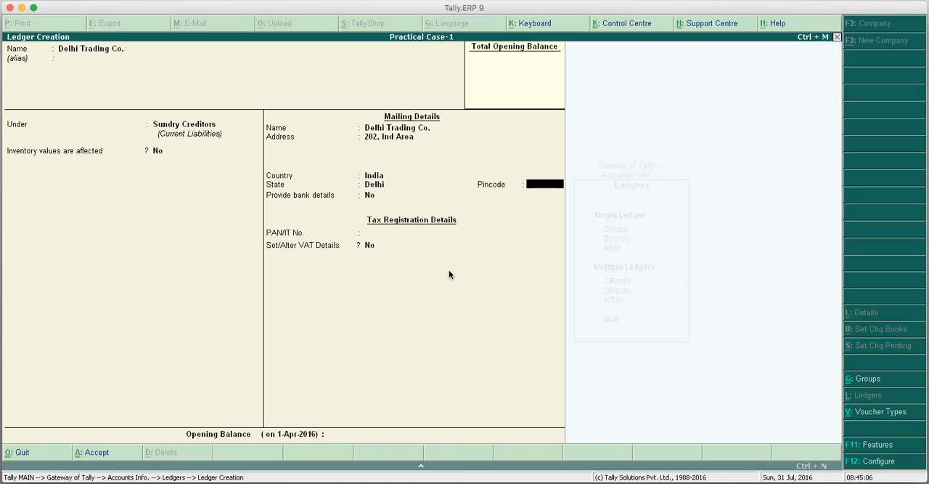
Leave the pincode, bank details and PAN/IT number unset, and set Set/Alter VAT Details to Yes to open the creditor's VAT details.
key(Return)
key(Return)
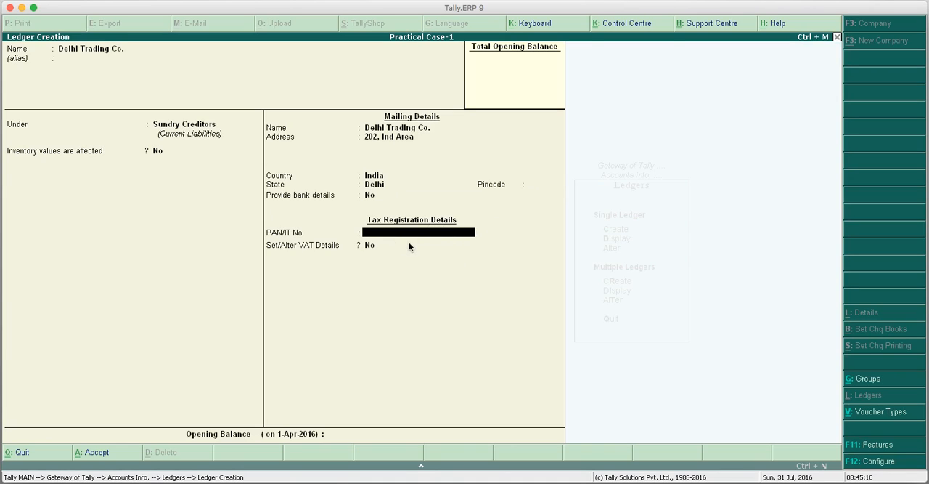
key(Return)
text(y)
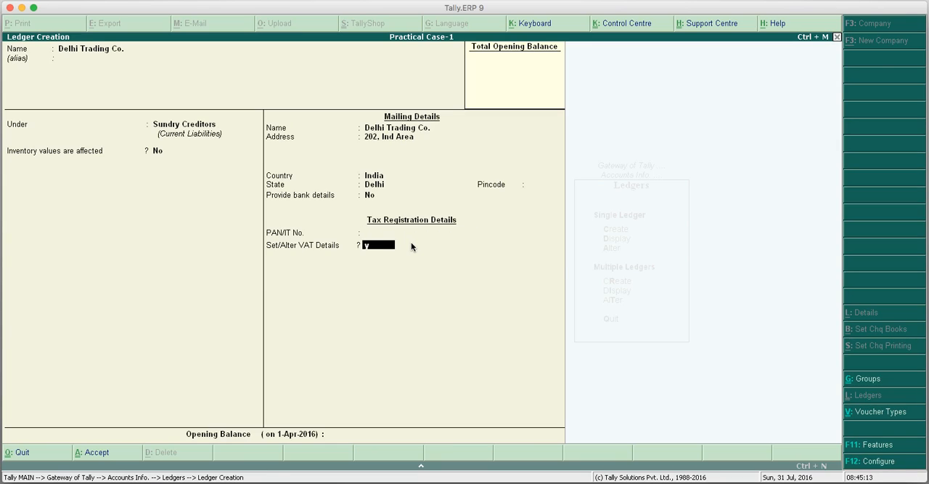
key(Return)
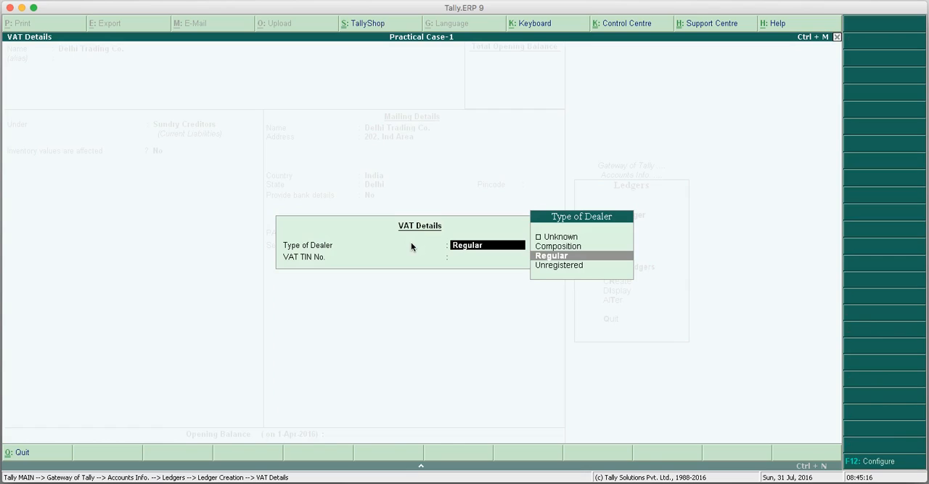
Set the creditor's dealer type to Regular, enter its VAT TIN number, and save the Delhi Trading Co. ledger without an opening balance.
click(556, 257)
text(07111111111)
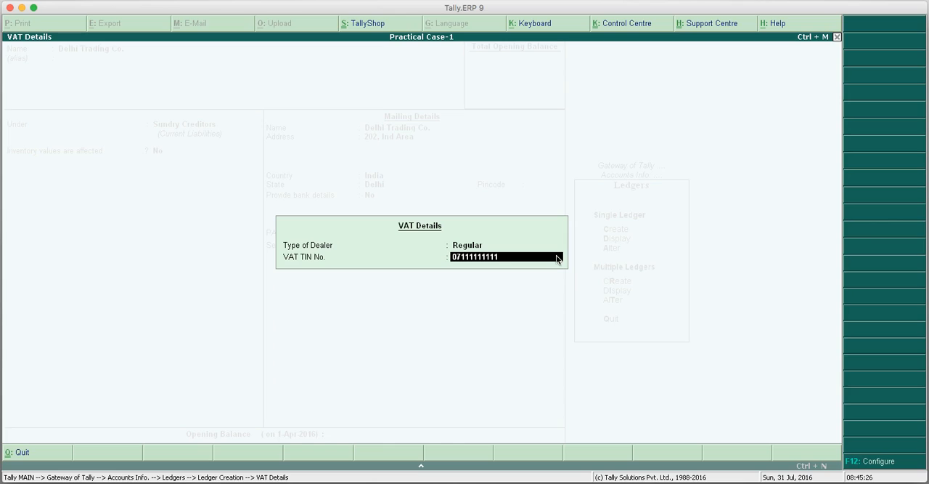
key(Return)
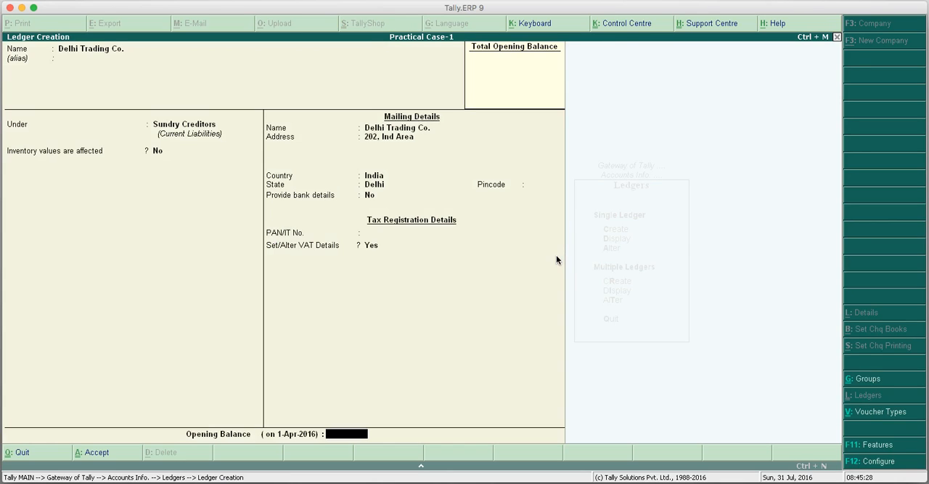
key(Return)
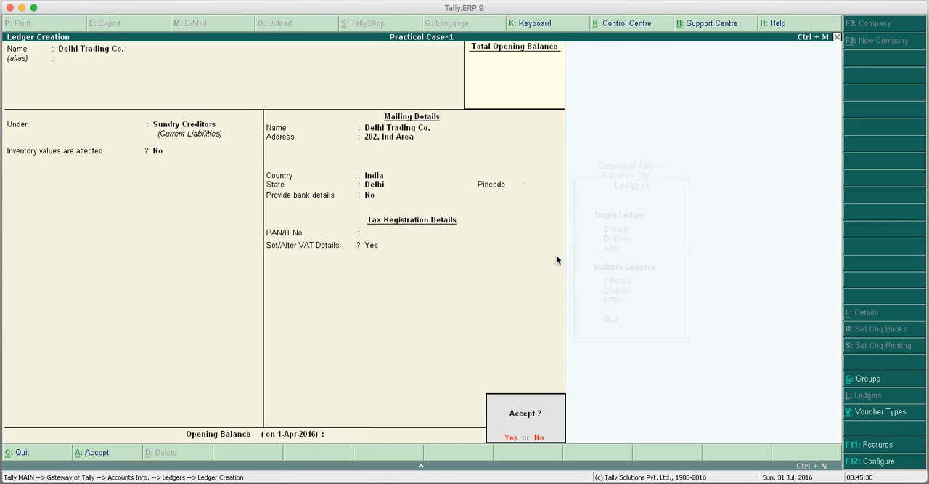
key(Return)
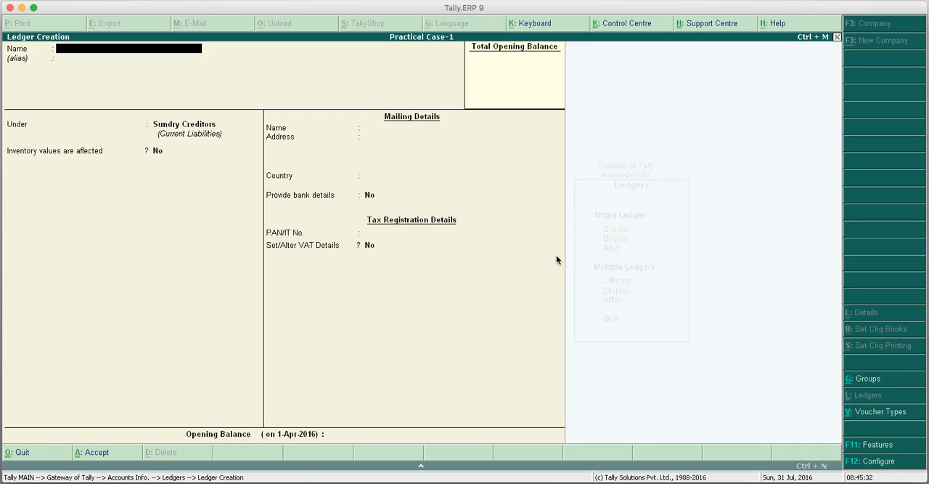
Name a new ledger Noida Trading Co., keeping the Sundry Creditors group, inventory values at No and the same mailing name.
text(Noida Trading Co.)
key(Return)
key(Return)
key(Return)
key(Return)
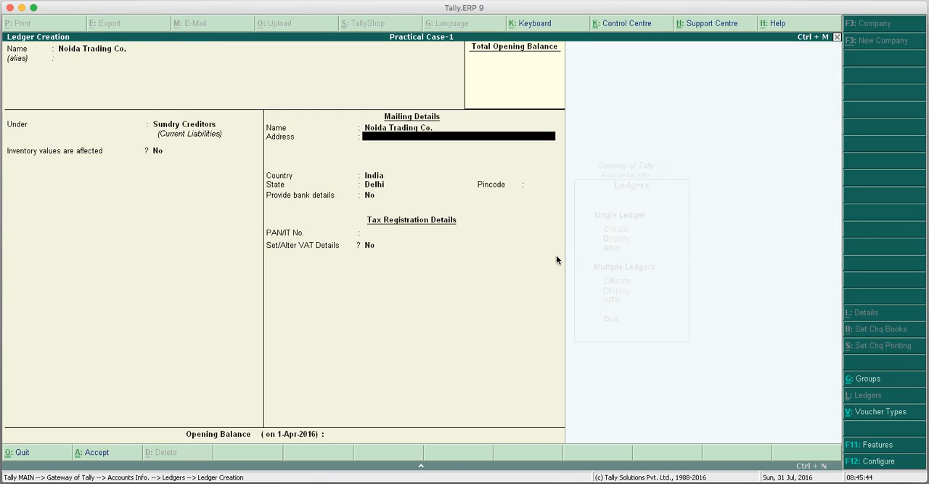
Enter the mailing address of Noida Trading Co., keep the country India and set the state to Uttar Pradesh.
text(555, Sector-22)
key(Return)
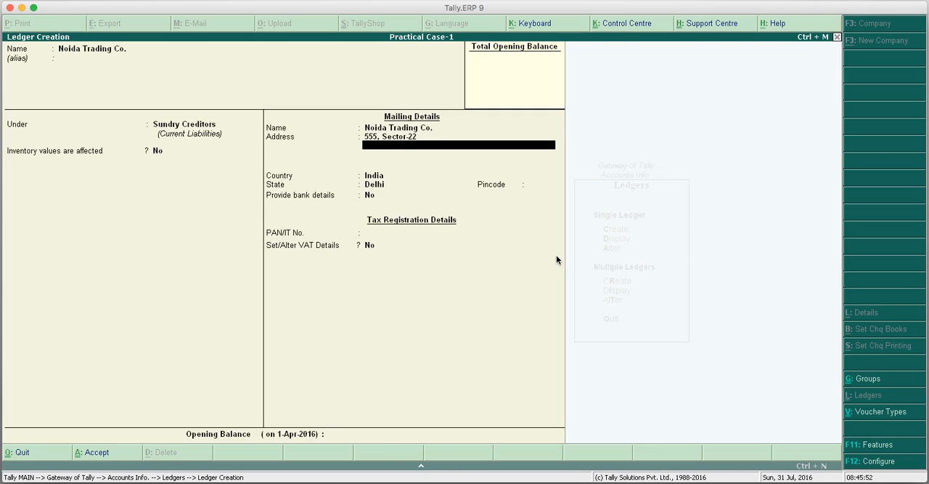
key(Return)
key(Return)
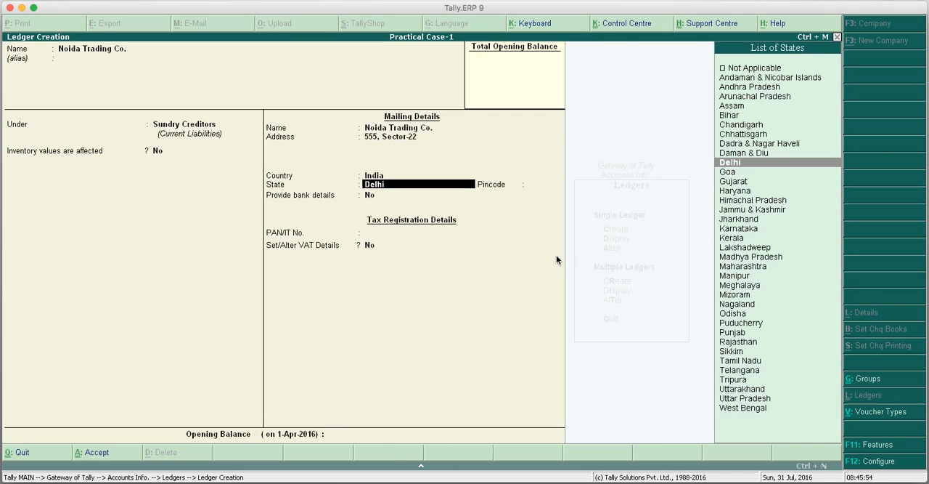
text(U)
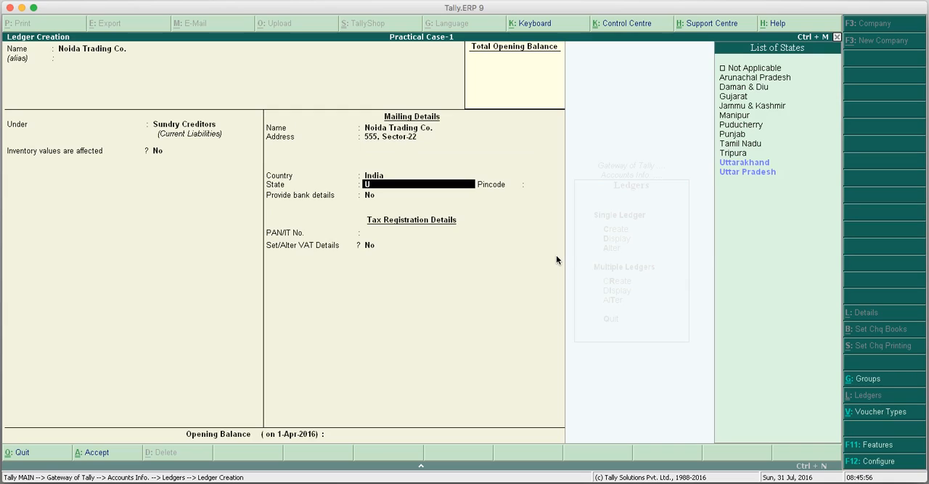
key(Down)
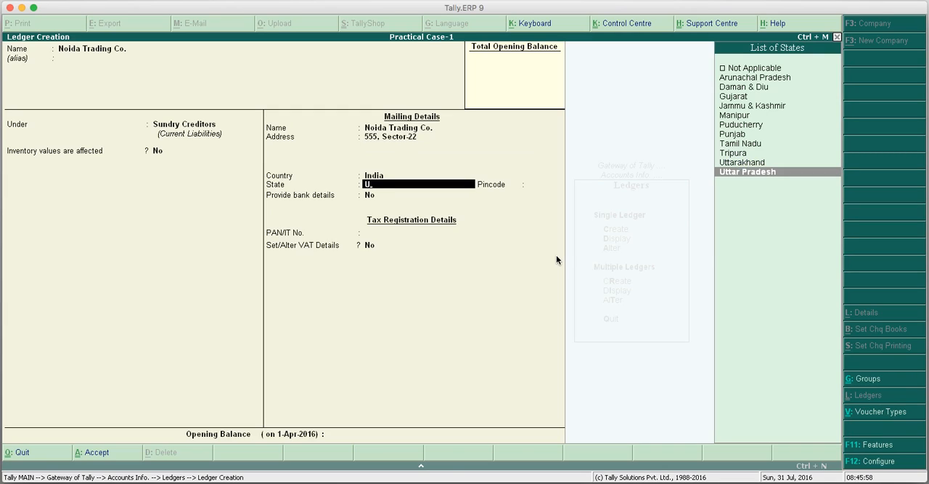
key(Return)
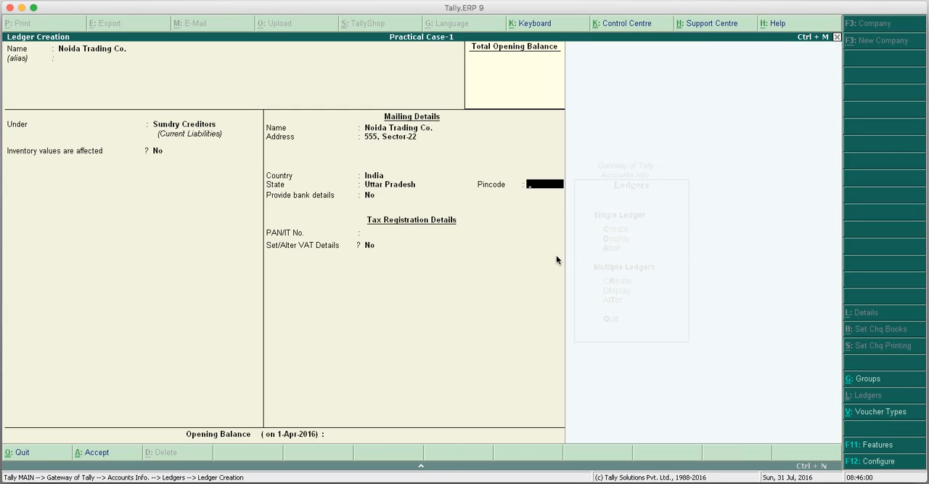
Leave the pincode, bank details and PAN/IT number of Noida Trading Co. unset and set Set/Alter VAT Details to Yes.
key(Return)
key(Return)
key(Return)
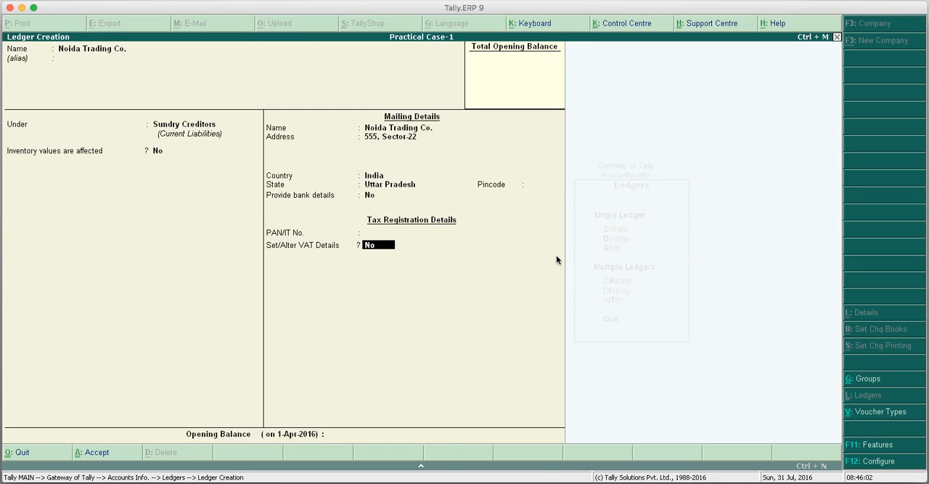
key(y)
key(Return)
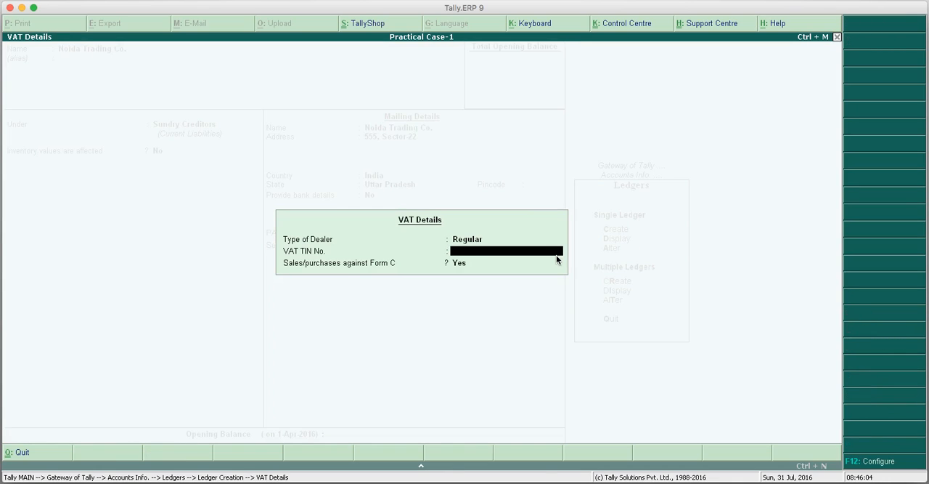
Enter the VAT TIN number of Noida Trading Co., keep sales/purchases against Form C at Yes, and save the ledger.
text(09222222222)
key(Return)
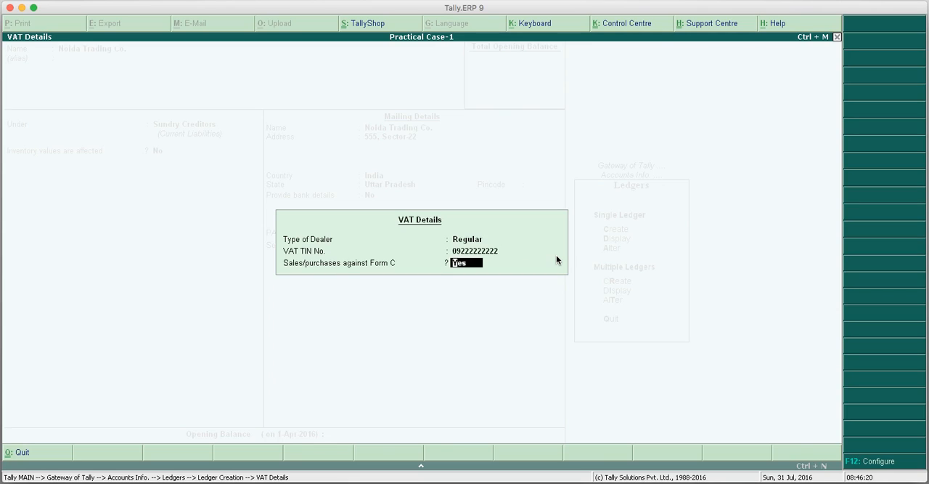
key(Return)
key(Return)
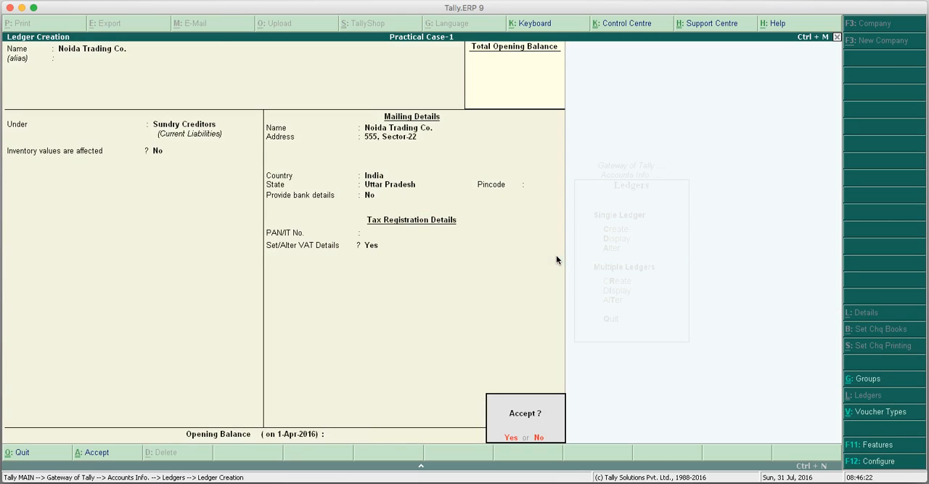
key(Return)
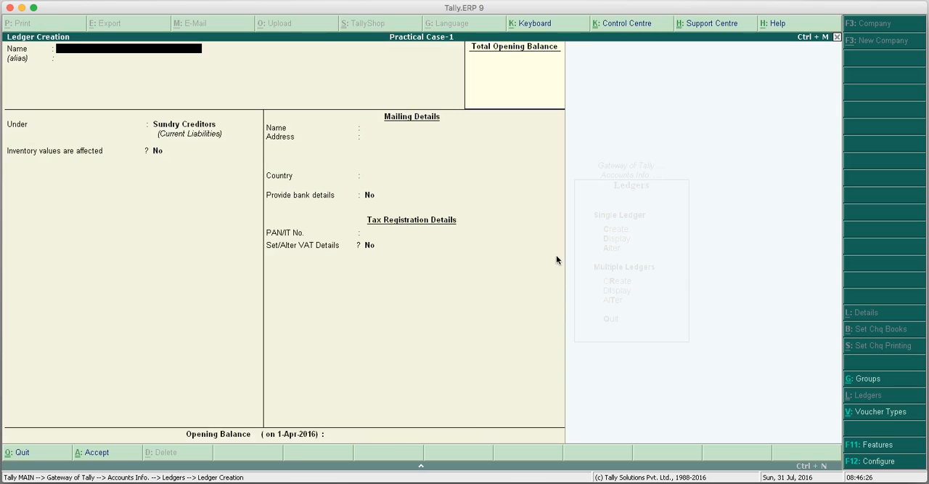
Name a new ledger Abc & Co. and place it under the Sundry Debtors group.
text(Abc & co)
key(Return)
text(Su)
key(Down)
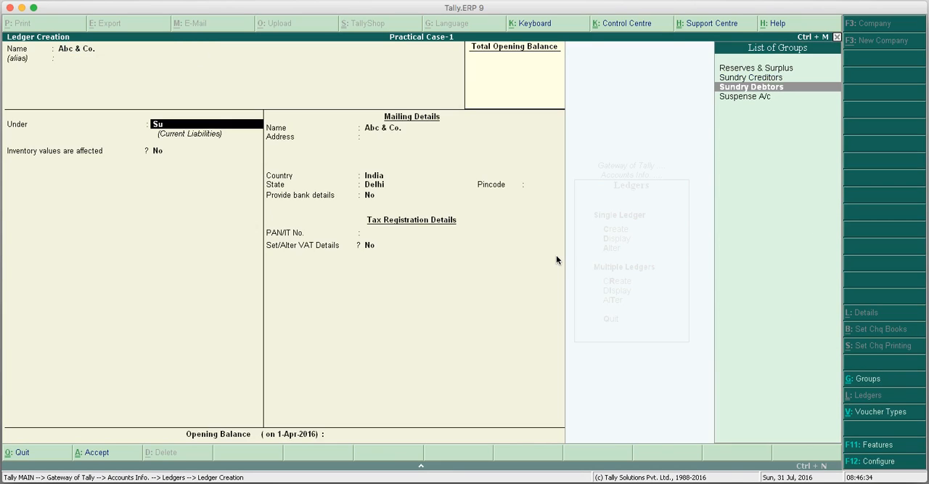
key(Return)
key(Return)
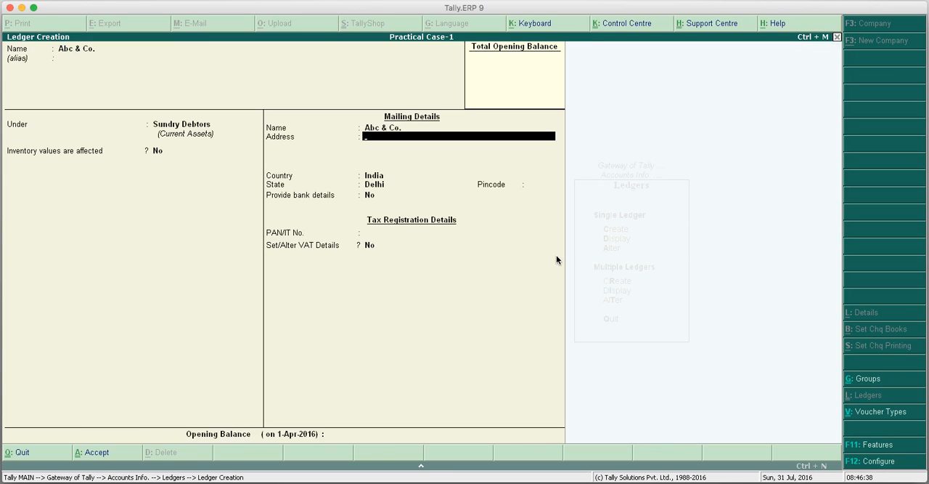
Leave the address of Abc & Co. blank, keep India and Delhi, and set Set/Alter VAT Details to Yes.
key(Return)
key(Return)
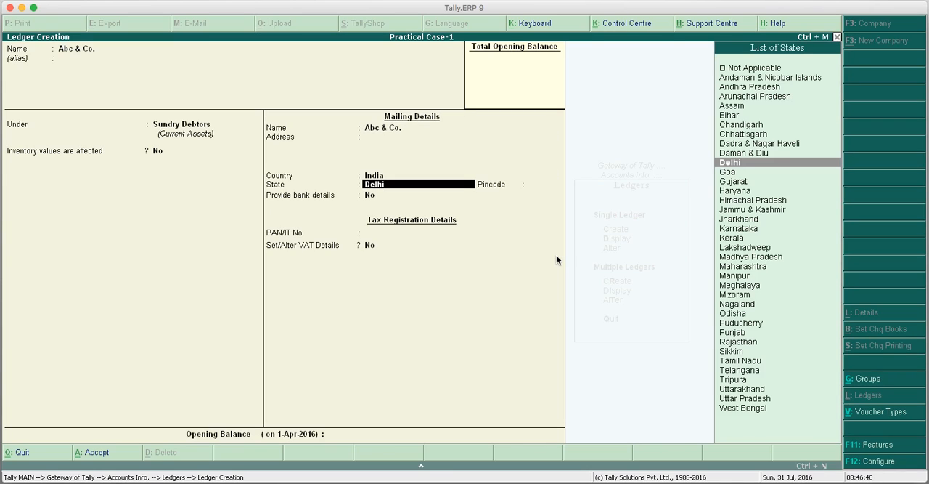
key(Return)
key(Return)
key(Return)
key(Return)
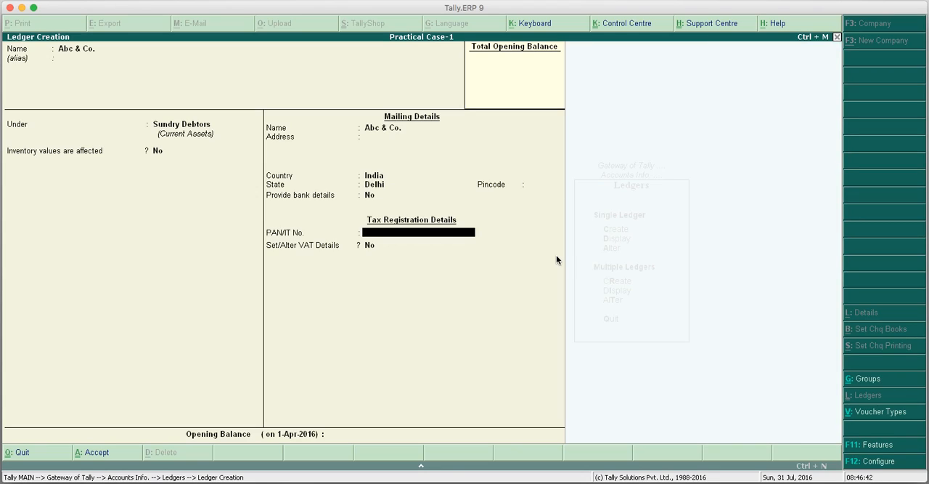
text(y)
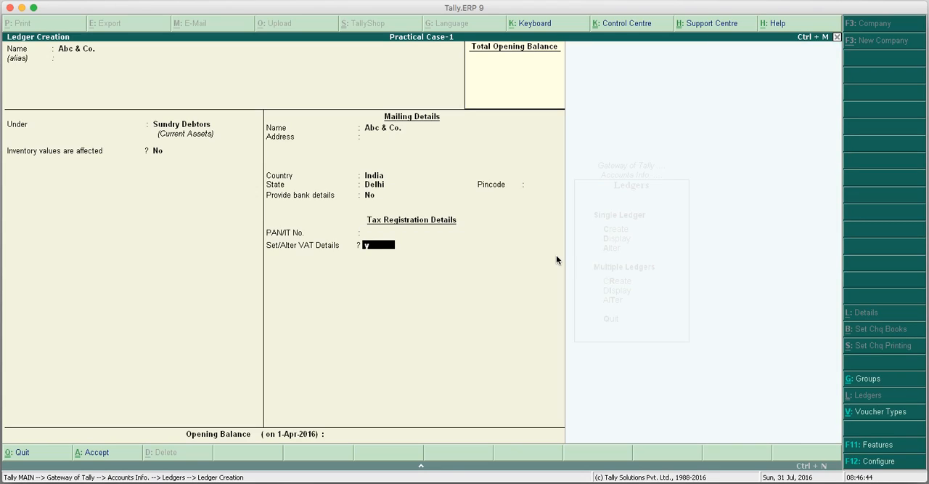
key(Return)
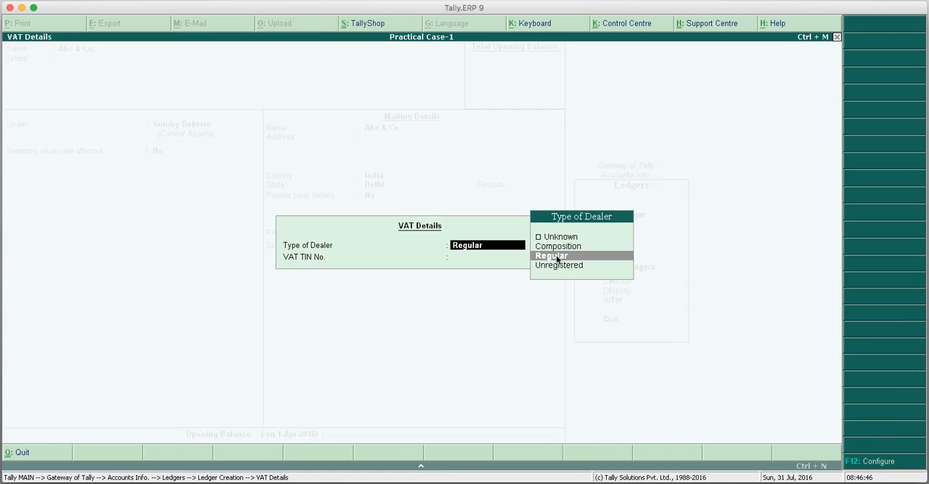
Keep Abc & Co. as a Regular dealer, enter its VAT TIN number, and save the ledger without an opening balance.
key(Return)
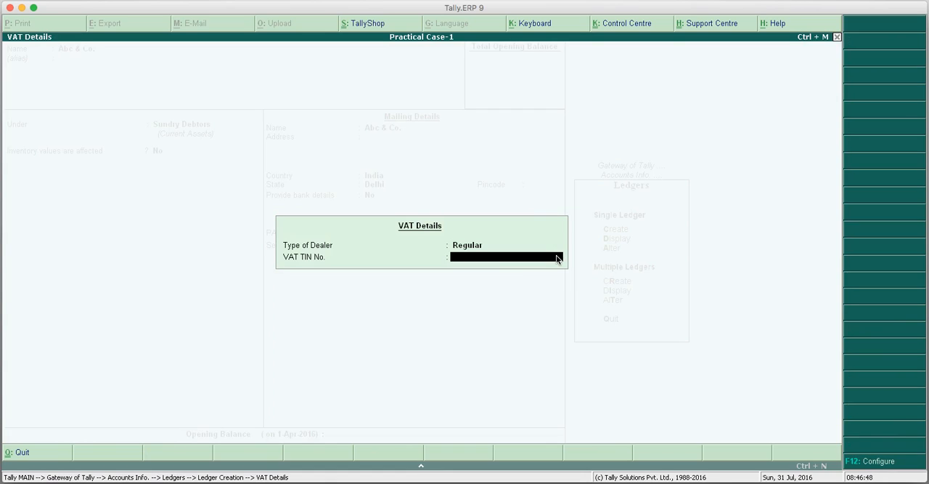
text(07333333333)
key(Return)
key(Return)
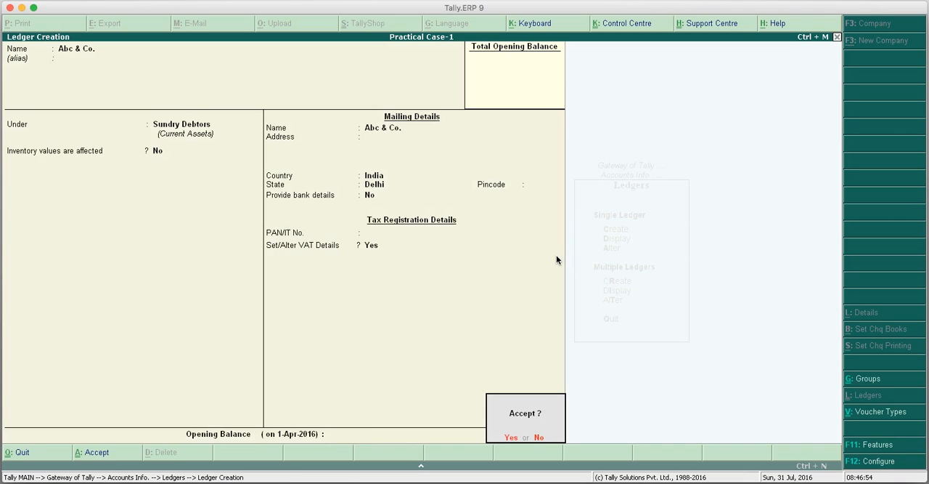
key(Return)
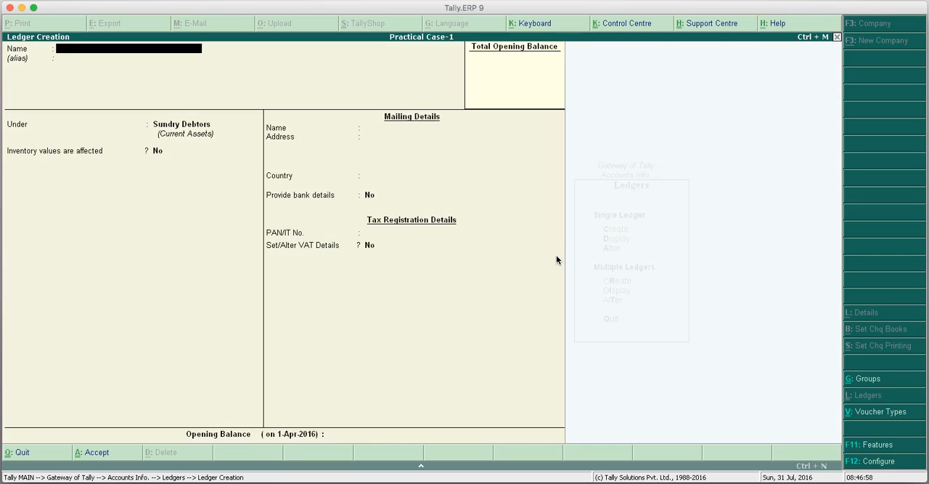
Name a new ledger Xyz & Co., keeping the Sundry Debtors group and the same mailing name.
text(Xyz & Co.)
key(Return)
key(Return)
key(Return)
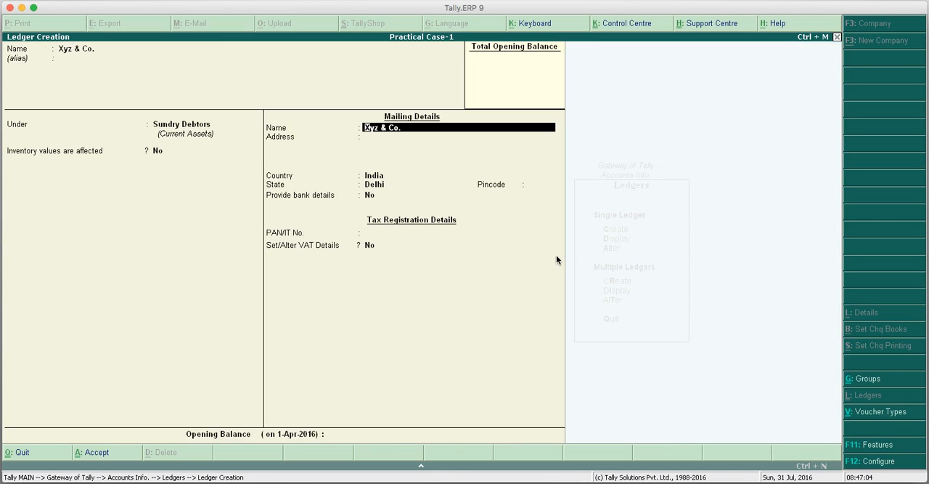
key(Return)
Enter the mailing address of Xyz & Co., keep the country India and set the state to Haryana.
text(So)
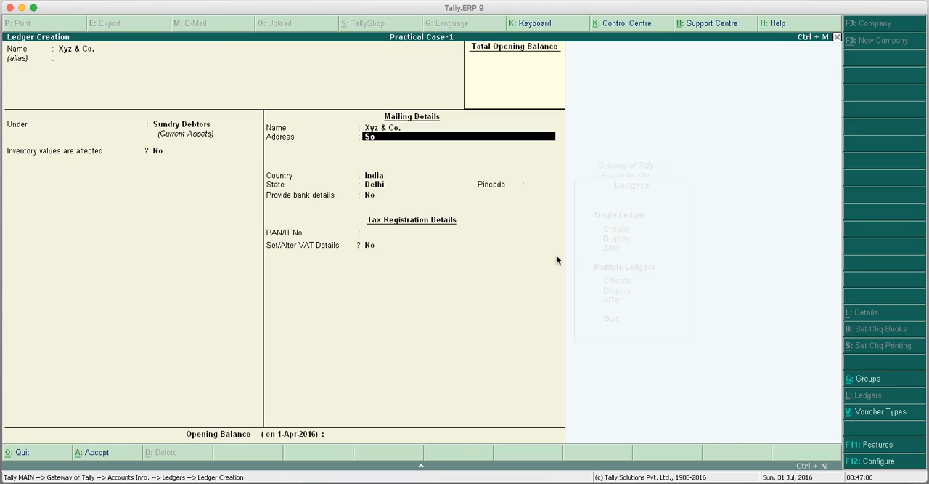
text(n)
key(Return)
key(Return)
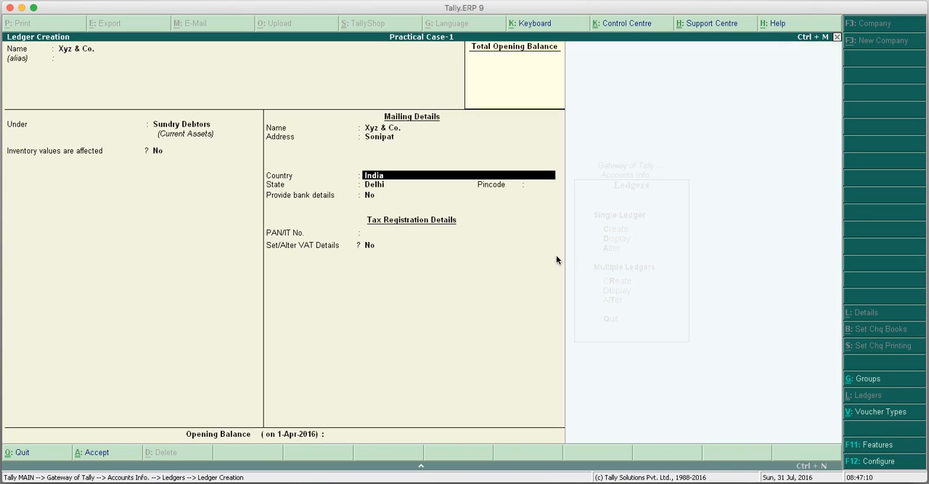
key(Return)
text(H)
key(Down)
key(Up)
Leave the pincode, bank details and PAN/IT number of Xyz & Co. unset and set Set/Alter VAT Details to Yes.
key(Return)
key(Return)
key(Return)
key(Return)
text(y)
Keep Xyz & Co. as a Regular dealer, enter its VAT TIN number with Form C at Yes, and save the ledger.
key(Return)
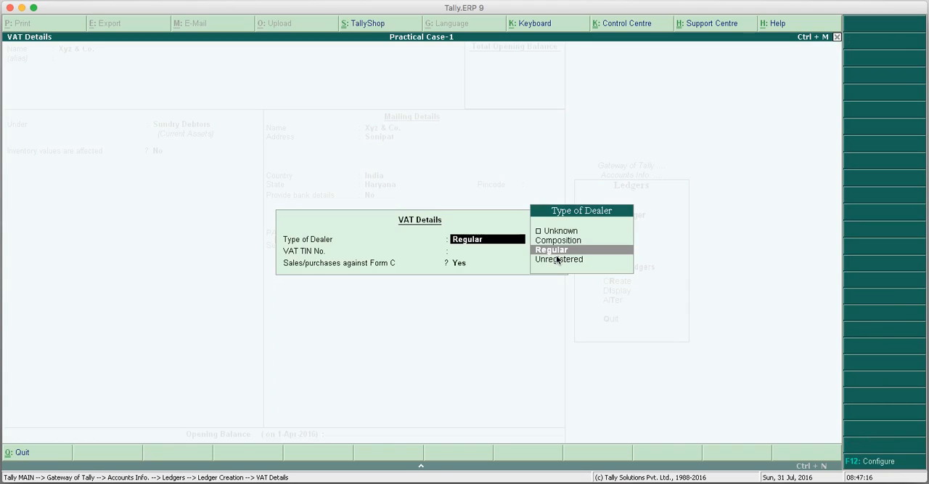
key(Return)
text(0)
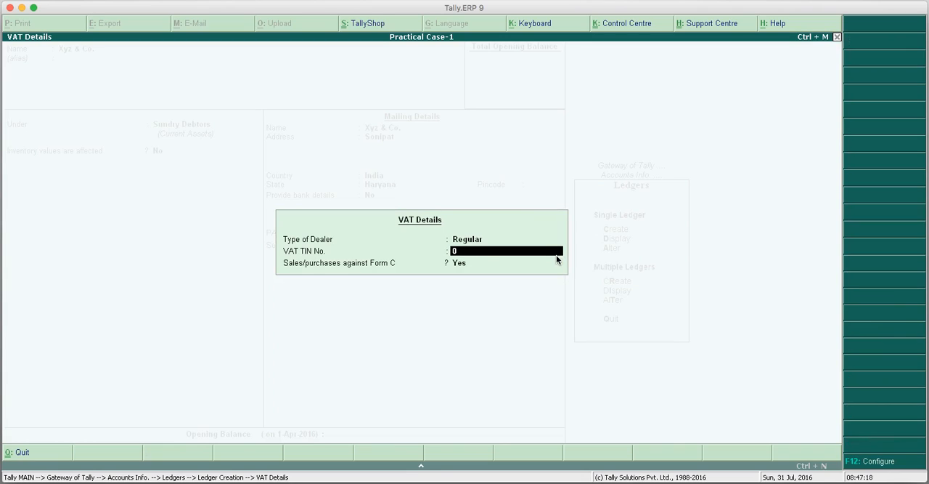
text(6444444444)
key(Return)
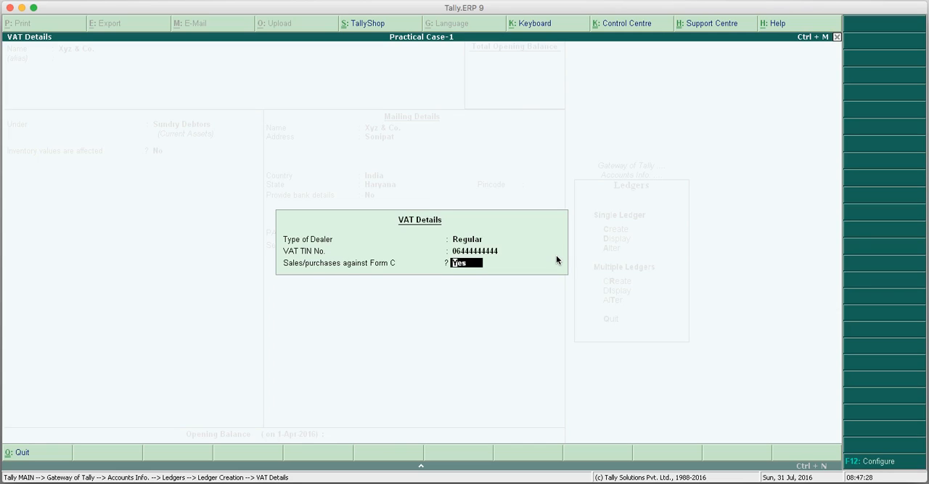
key(Return)
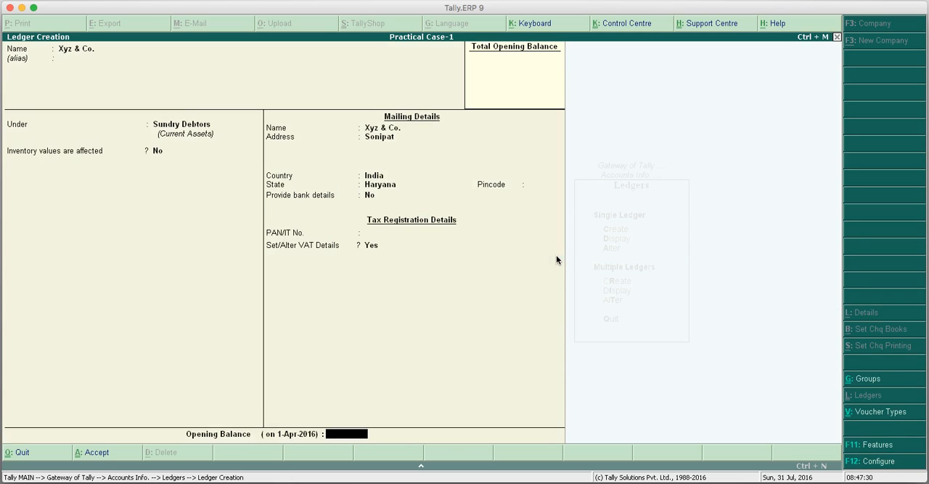
key(Return)
key(Return)
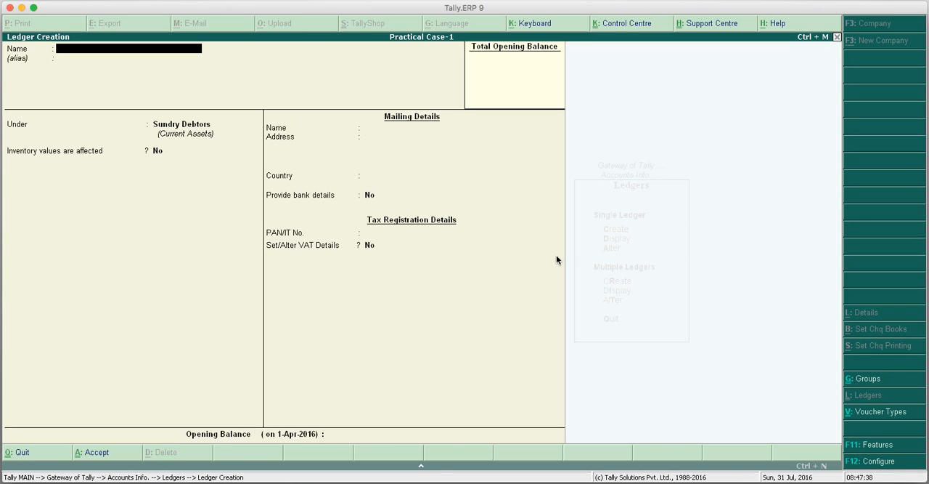
Quit ledger creation, return to the Gateway of Tally and open Inventory Info.
key(Escape)
key(y)
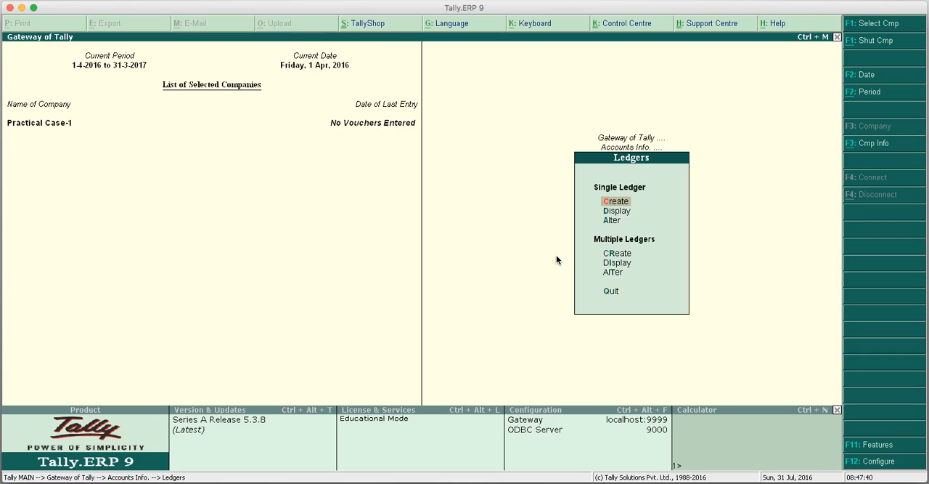
key(Escape)
key(Escape)
key(Down)
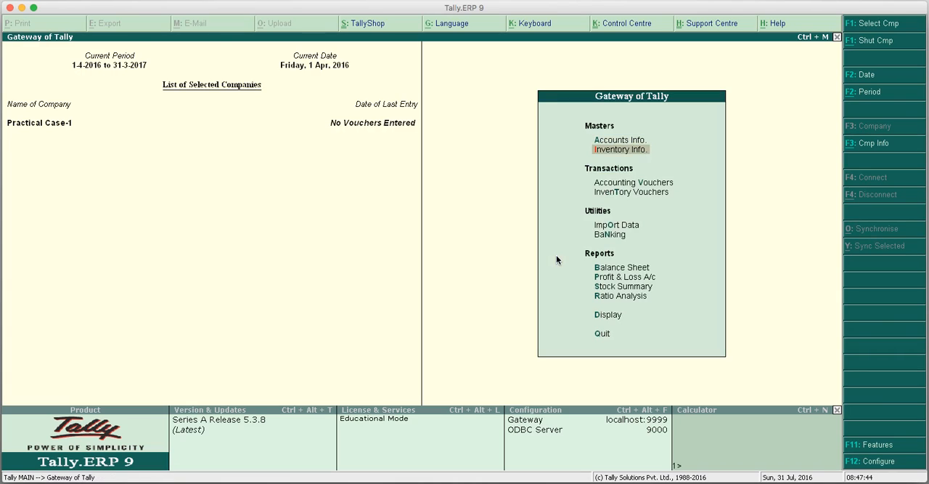
key(Return)
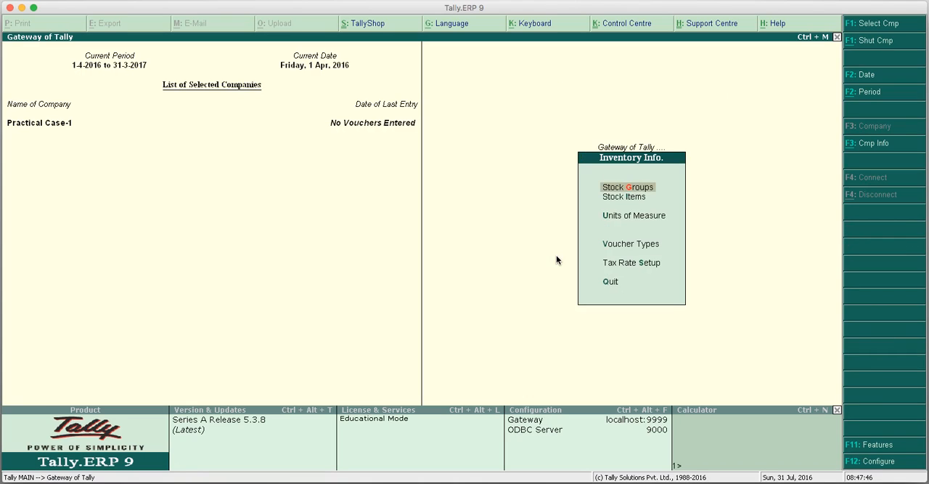
Create a simple unit of measure with the symbol Nos. and 0 decimal places, leaving its formal name blank.
key(Down)
key(Down)
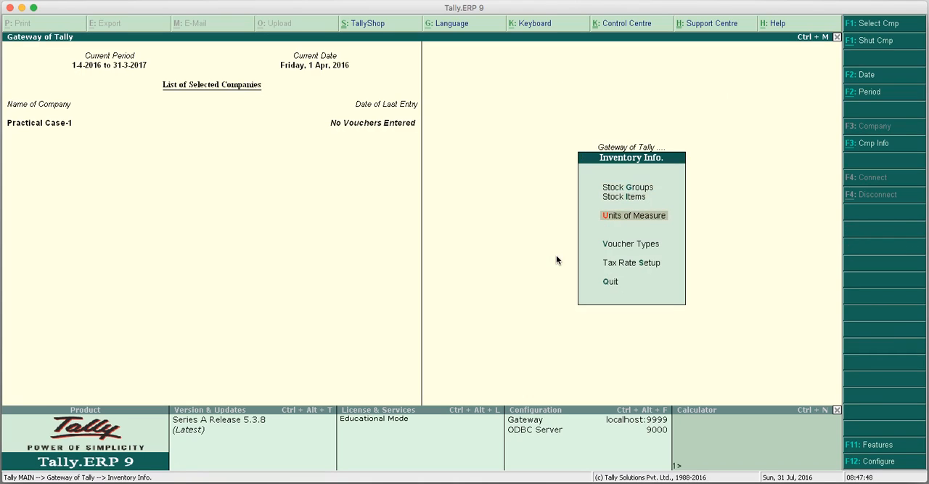
key(Return)
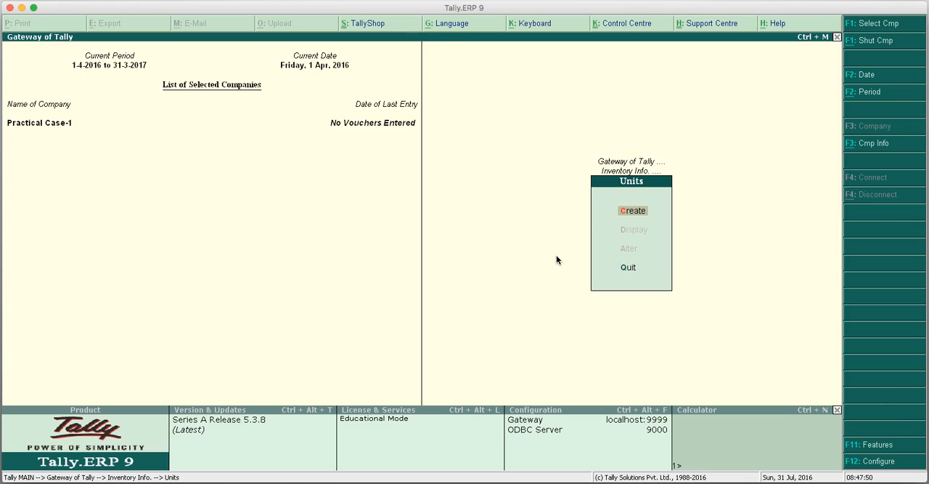
key(Return)
text(Nos)
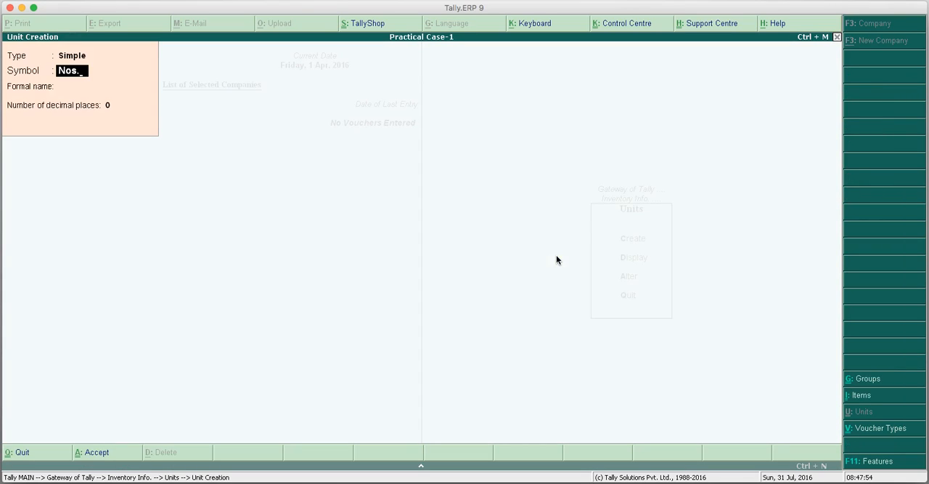
text(.)
key(Return)
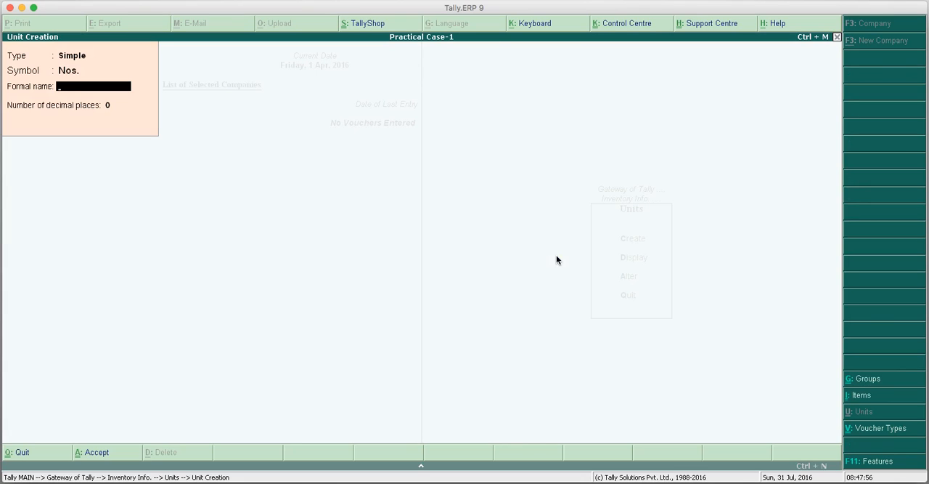
key(Return)
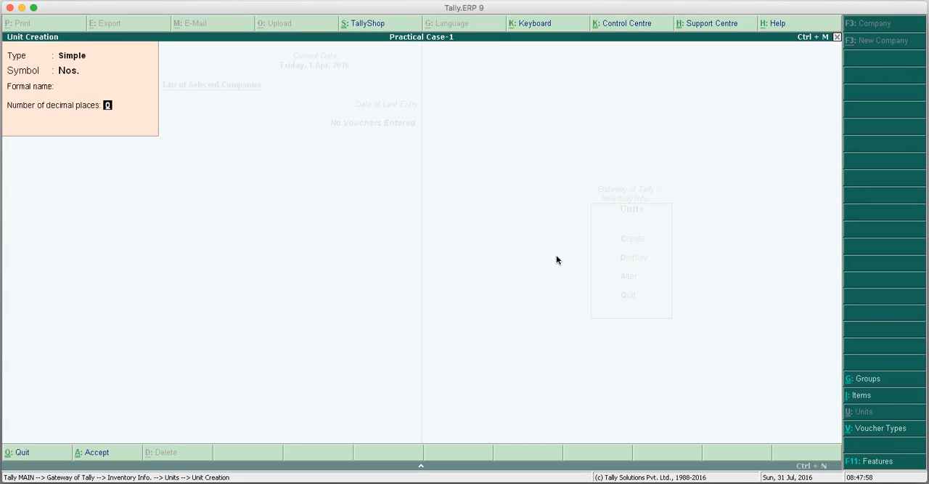
key(Return)
key(Return)
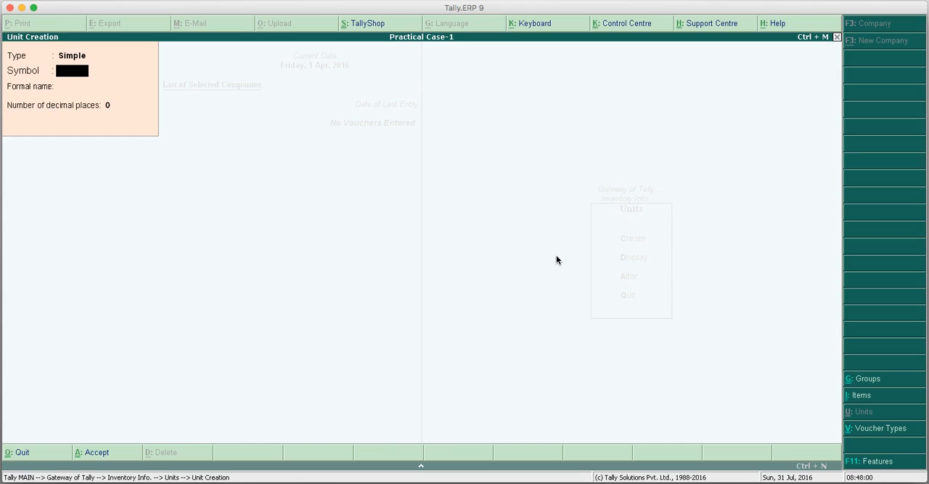
key(Escape)
Start creating a single stock item and name it Led Tv - Type-1 without an alias.
key(Return)
key(Escape)
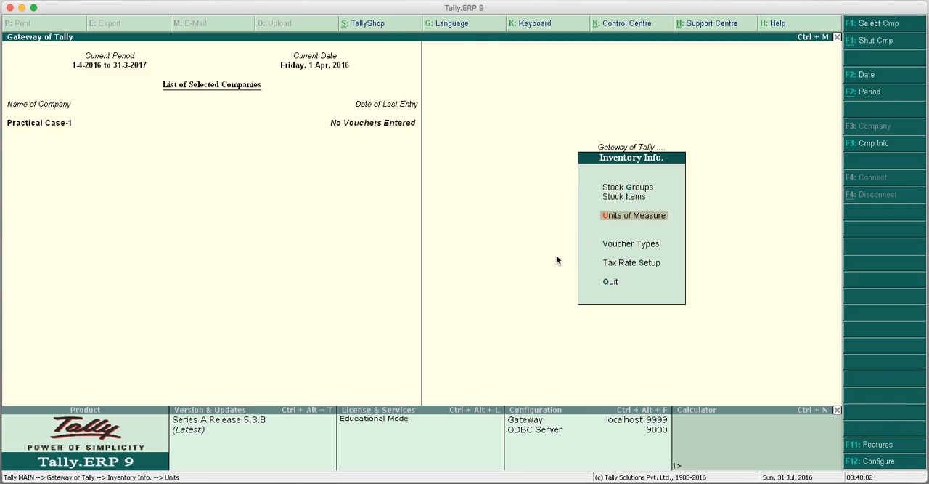
key(Up)
key(Return)
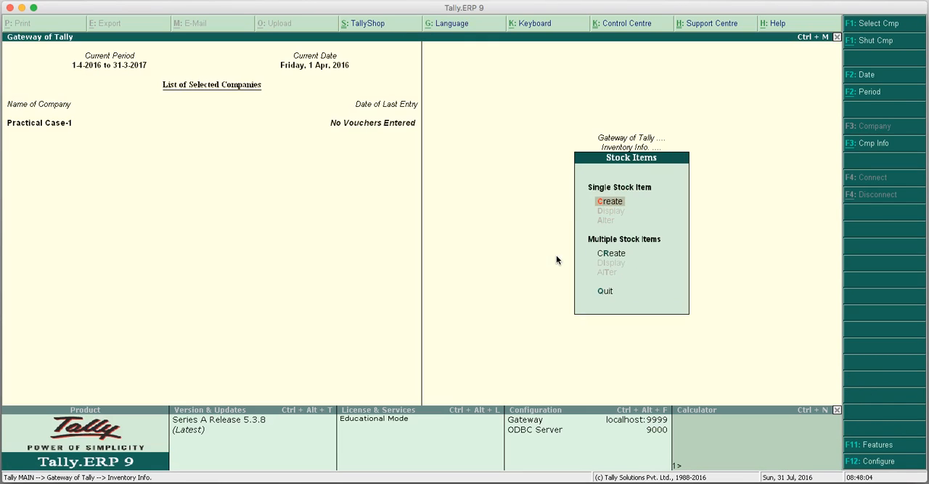
key(Return)
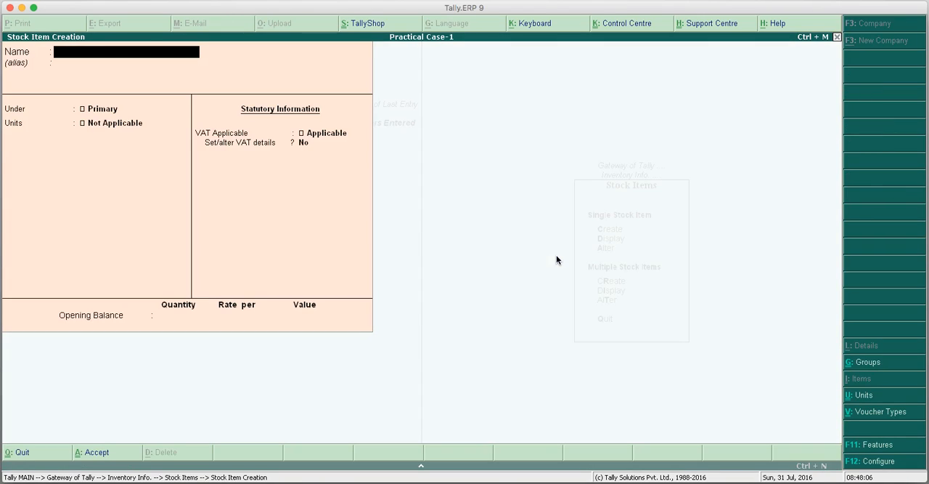
text(Led Tv - Type-1)
Keep Led Tv - Type-1 under Primary, set its units to Nos., keep VAT Applicable, and save it without an opening balance.
key(Return)
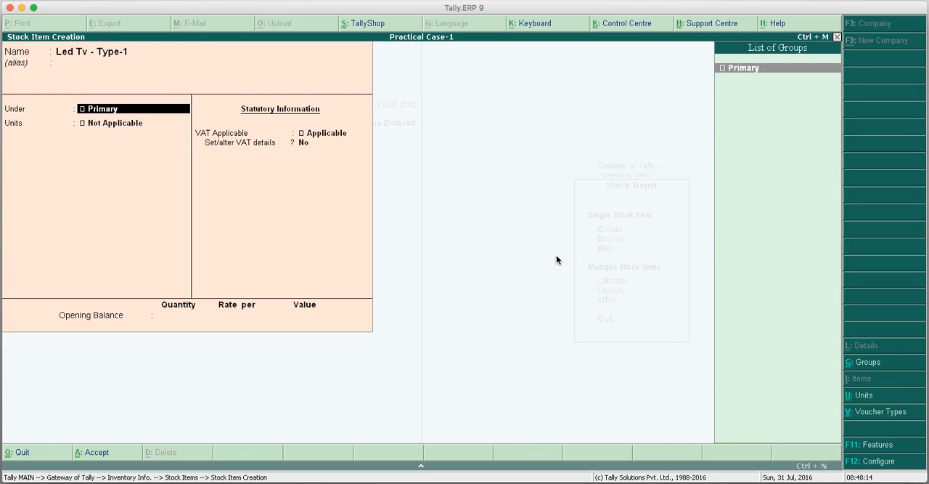
key(Return)
key(Down)
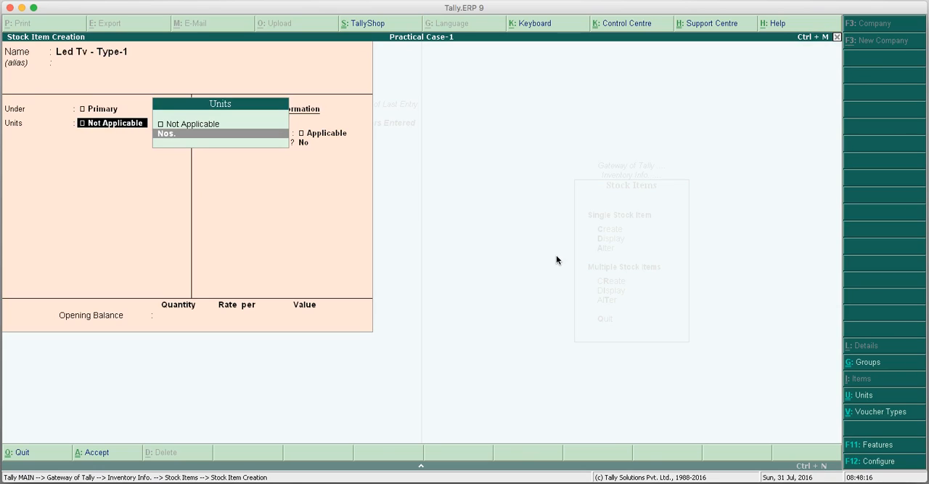
key(Return)
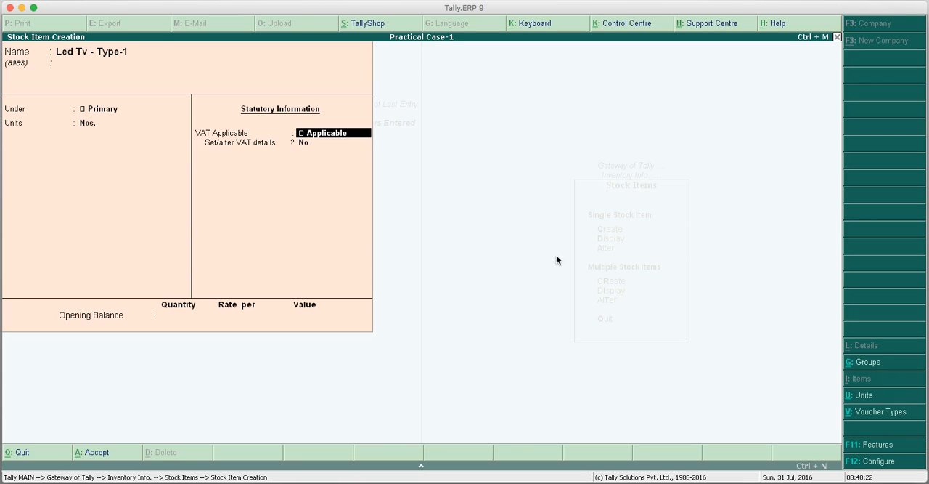
key(Return)
key(Return)
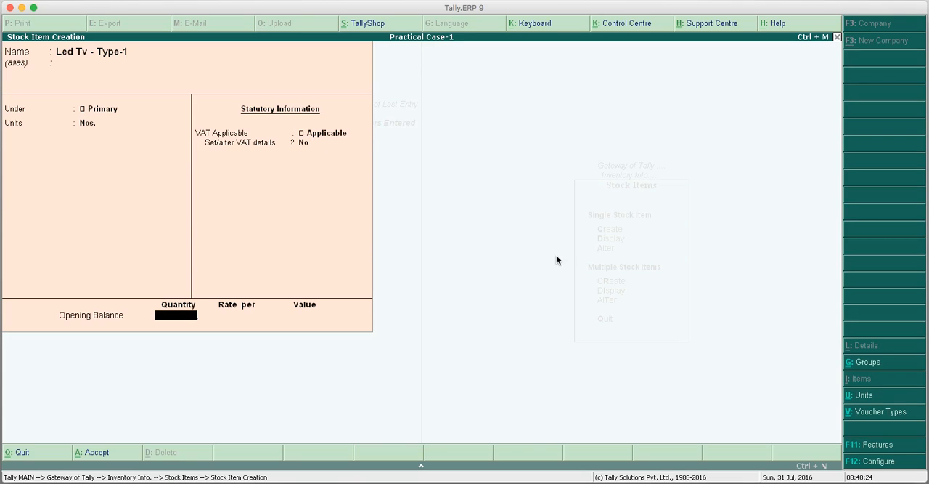
key(Return)
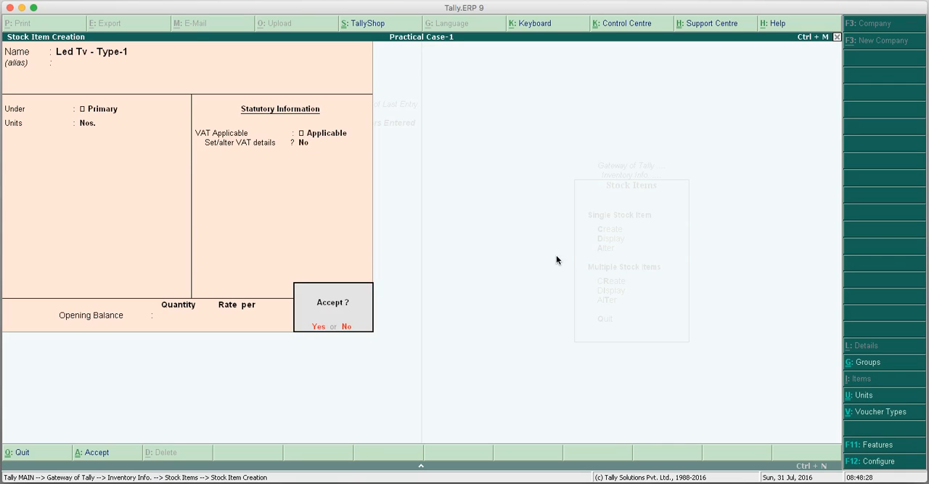
key(Return)
Create the stock item Led Tv Type-2 under Primary with units Nos., VAT Applicable and no opening balance.
text(Led)
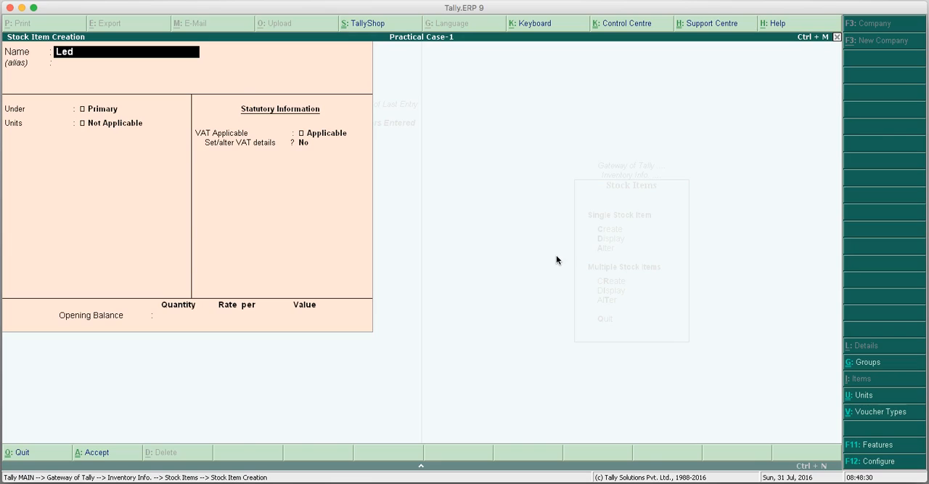
text( Tv Type-2)
key(Return)
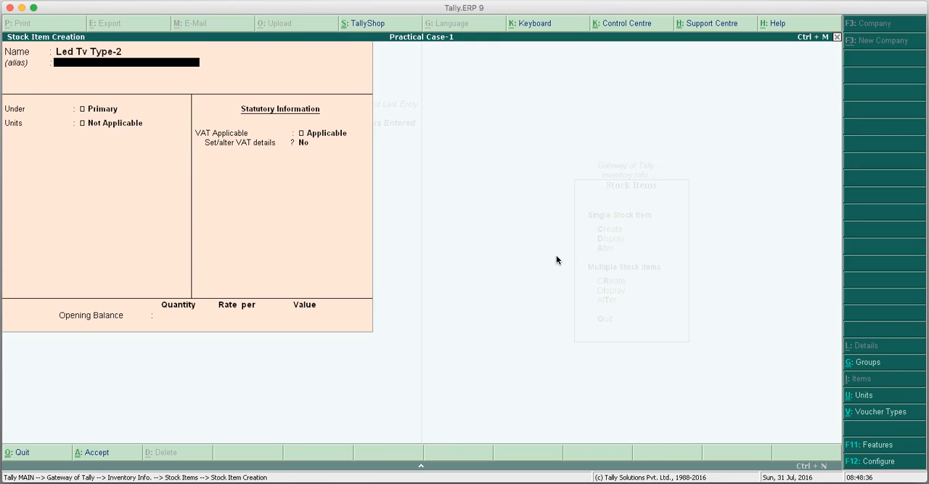
key(Return)
key(Return)
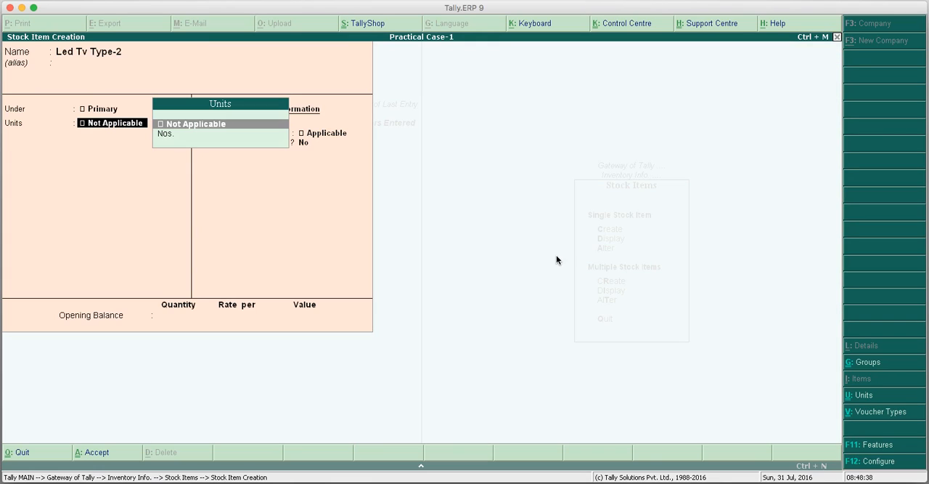
key(Down)
key(Return)
key(Return)
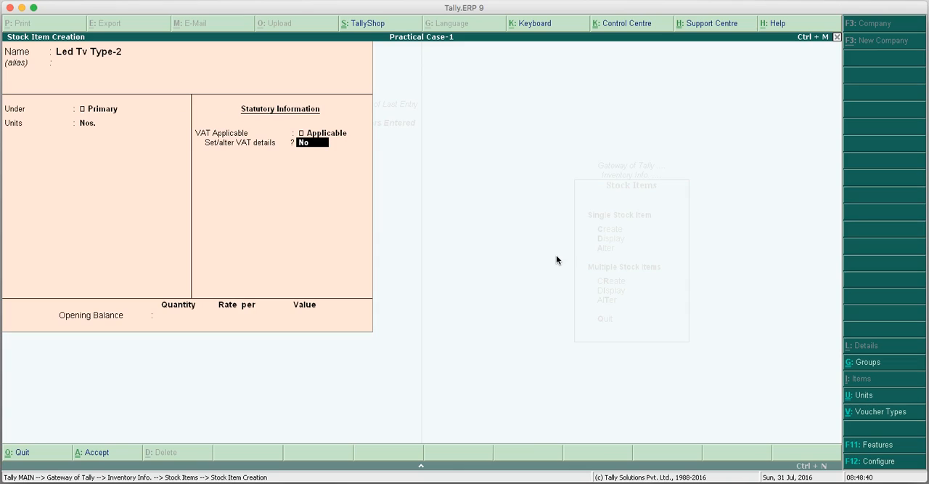
key(Return)
key(Return)
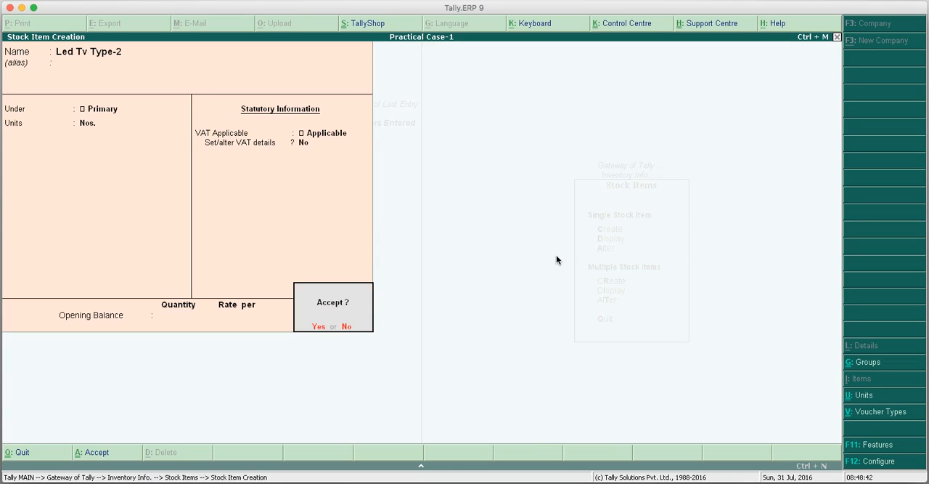
key(Return)
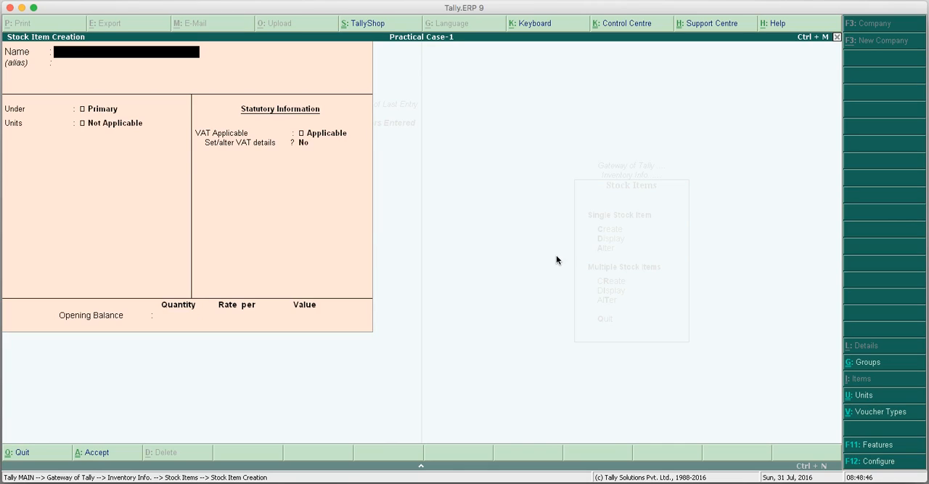
Quit stock item creation, return to the Gateway of Tally and open a new purchase voucher.
key(Escape)
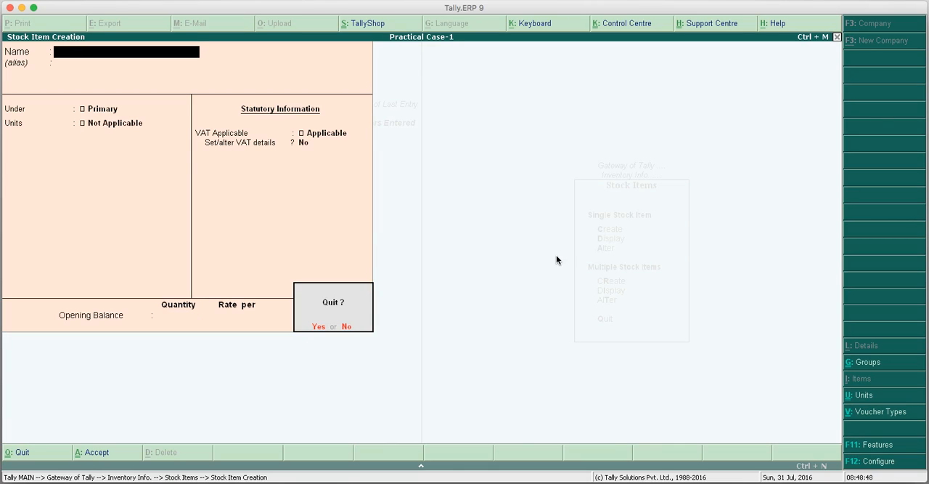
key(Return)
key(Escape)
key(Escape)
key(Down)
key(Down)
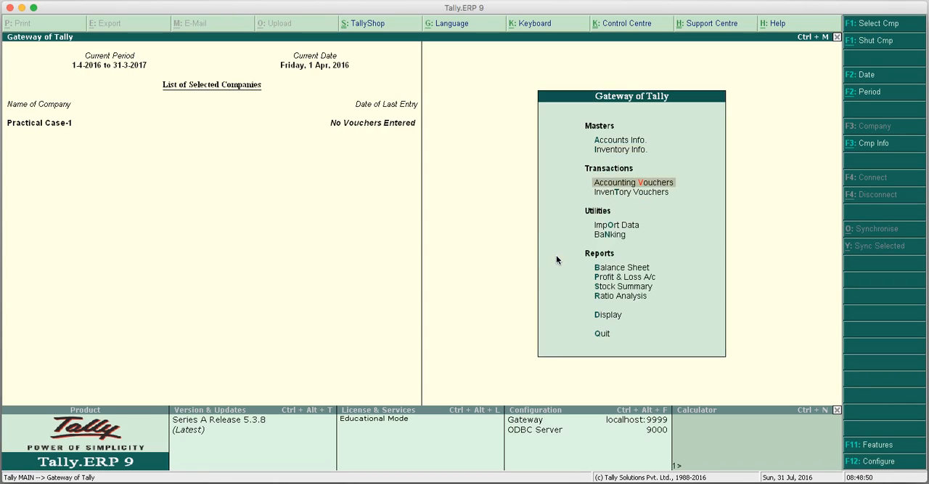
key(Up)
key(Return)
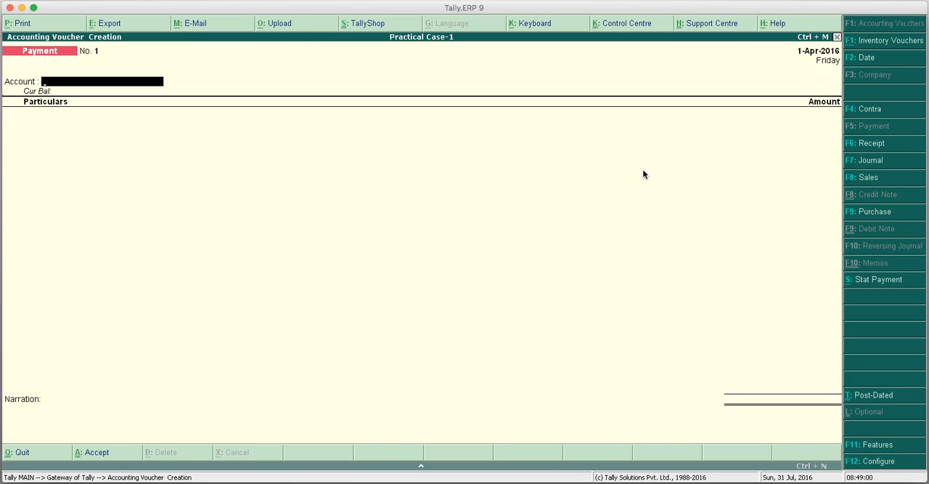
click(872, 213)
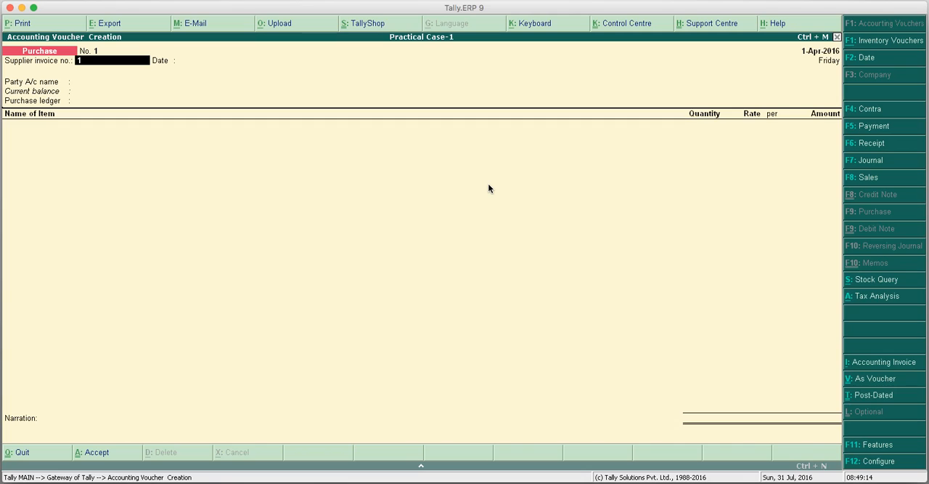
Enter supplier invoice number 11 dated 1-Apr-2016 and choose Delhi Trading Co. as the party account.
key(Return)
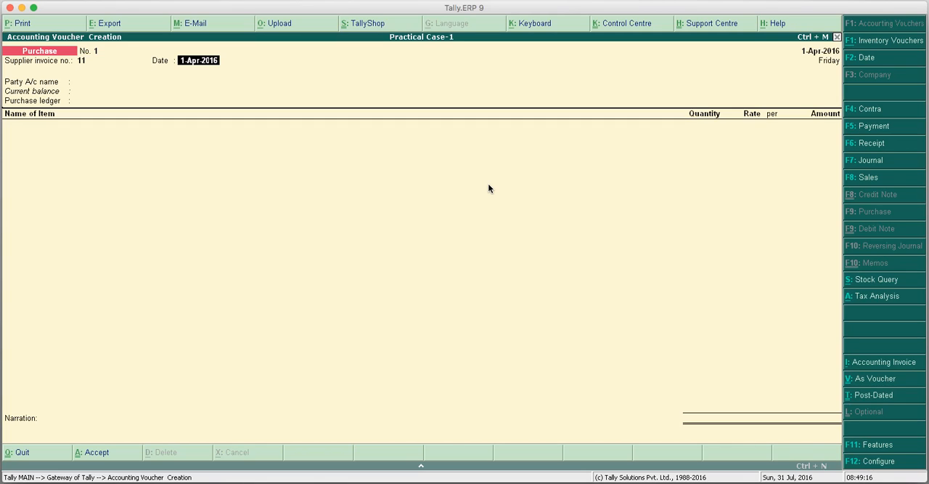
key(Return)
key(Down)
key(Down)
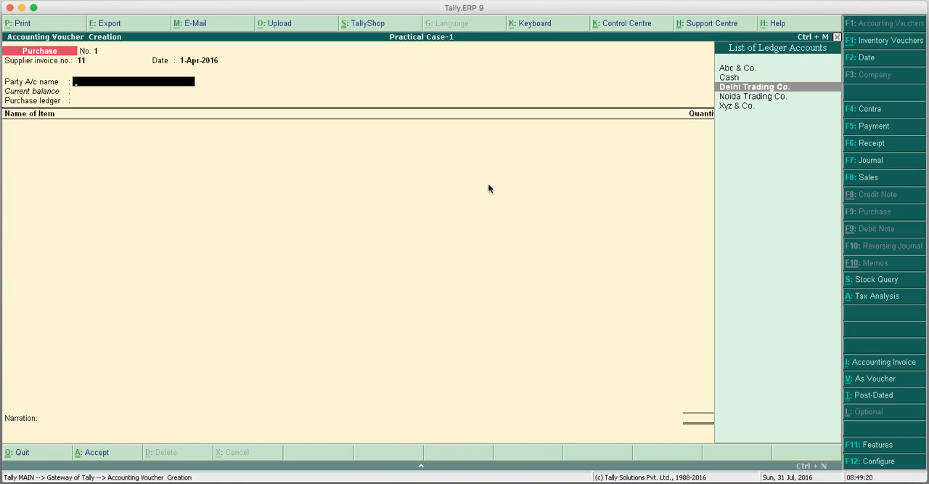
key(Return)
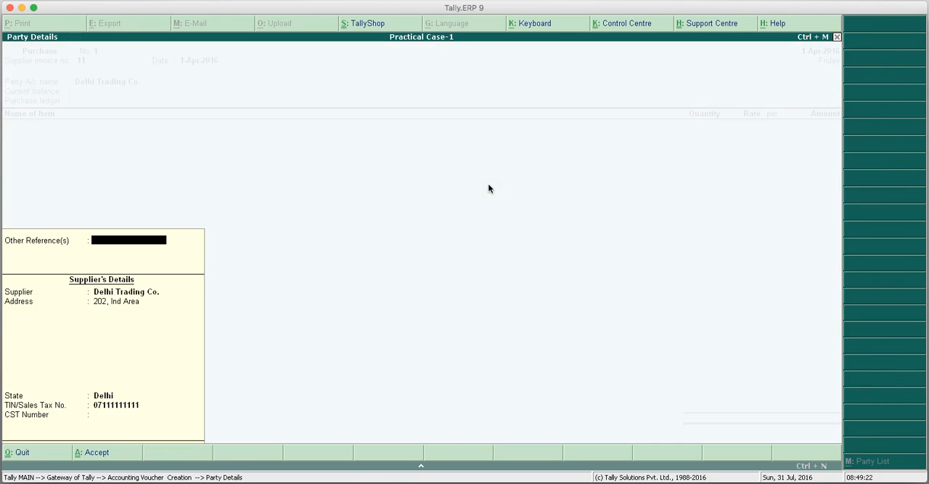
Keep the supplier's existing details, enter its CST number, and use Purchases A/c as the purchase ledger.
key(Return)
key(Return)
key(Return)
key(Return)
key(Return)
key(Return)
text(07111111111)
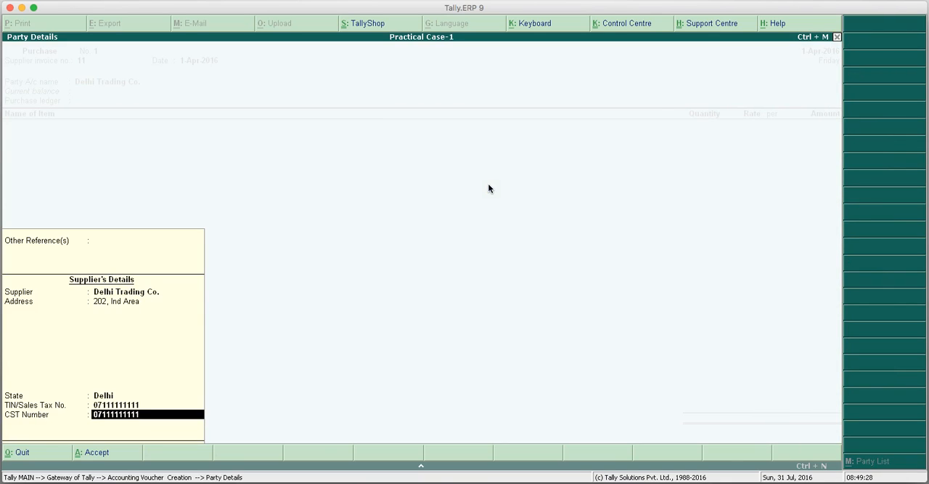
key(Return)
key(Return)
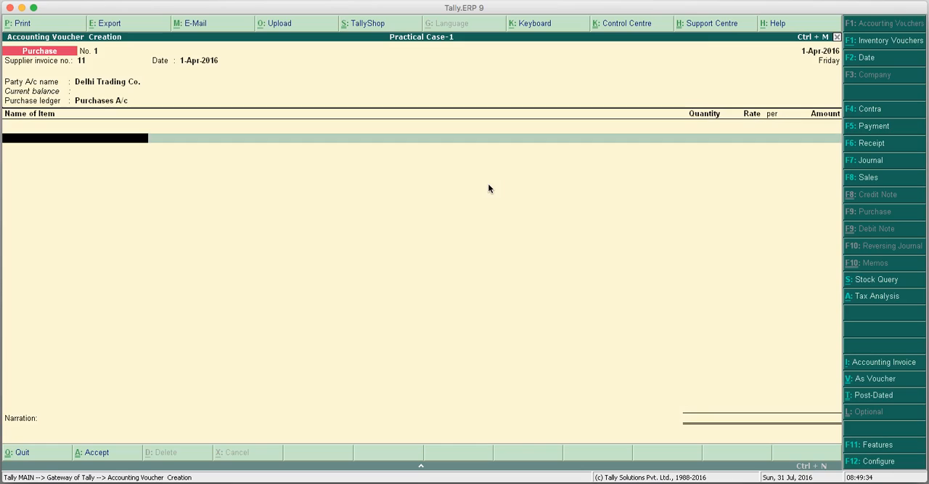
Add 5 Nos. of Led Tv - Type-1 at a rate of 20,000 per unit to the purchase voucher.
text(Le)
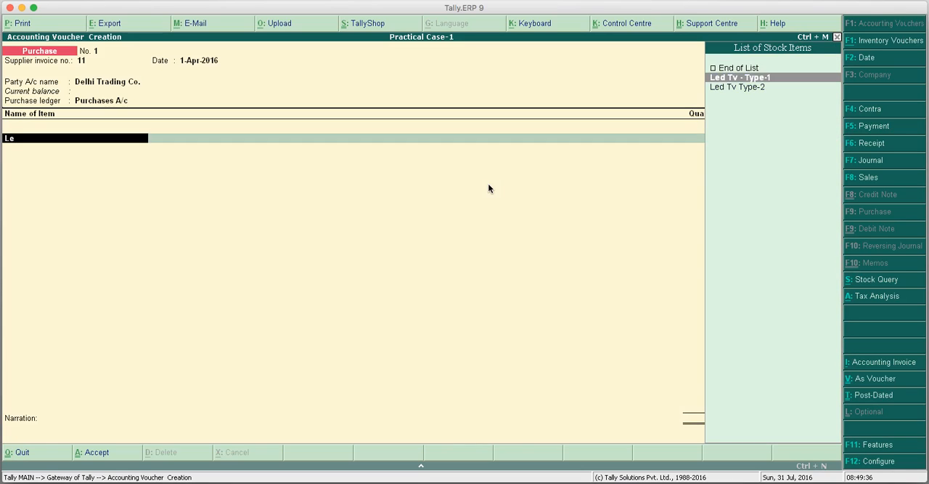
key(Return)
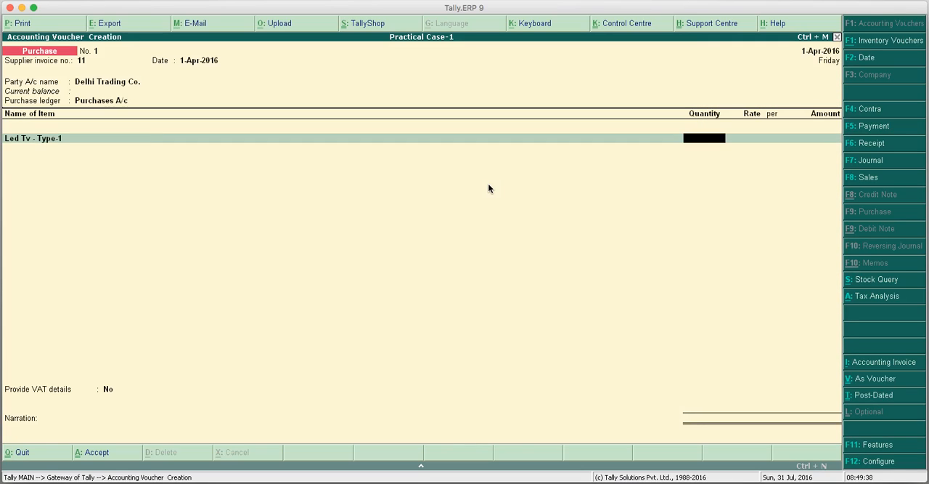
text(5)
key(Return)
text(20000)
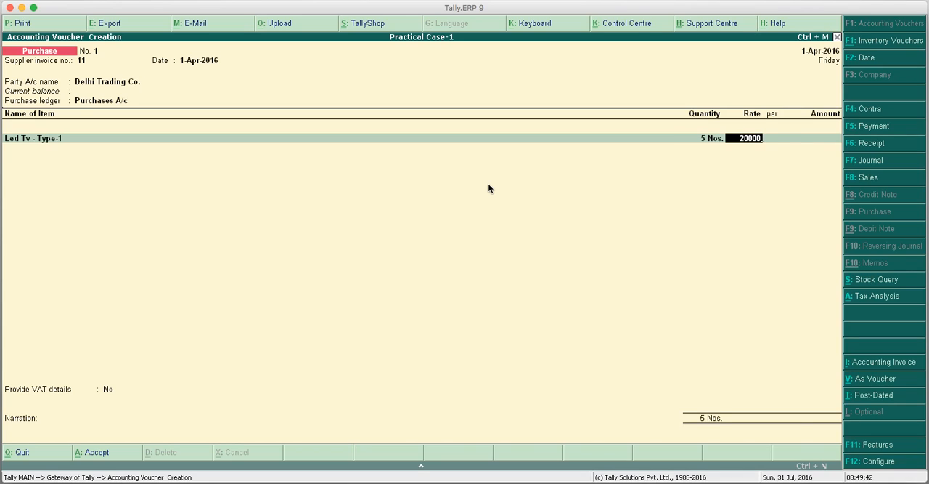
key(Return)
Add the VAT A/c ledger below the item and review the voucher's tax analysis.
key(Return)
key(Return)
key(Return)
text(V)
key(Return)
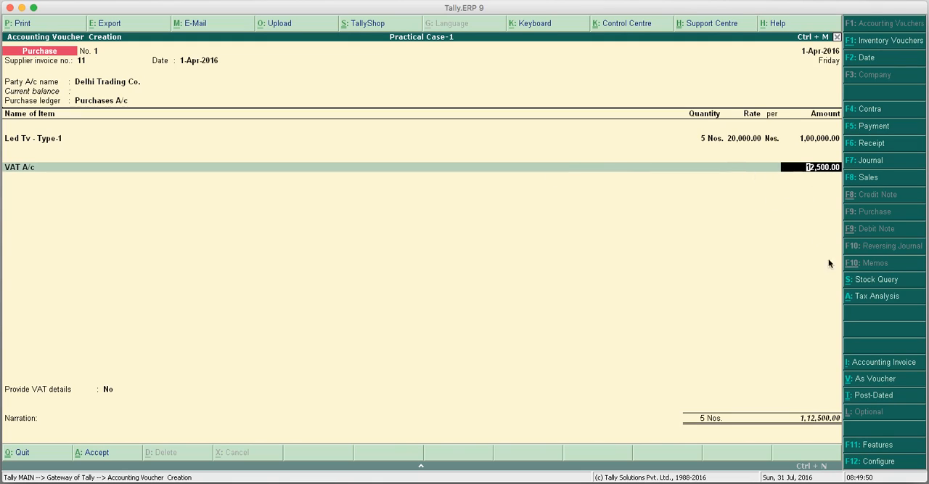
click(868, 298)
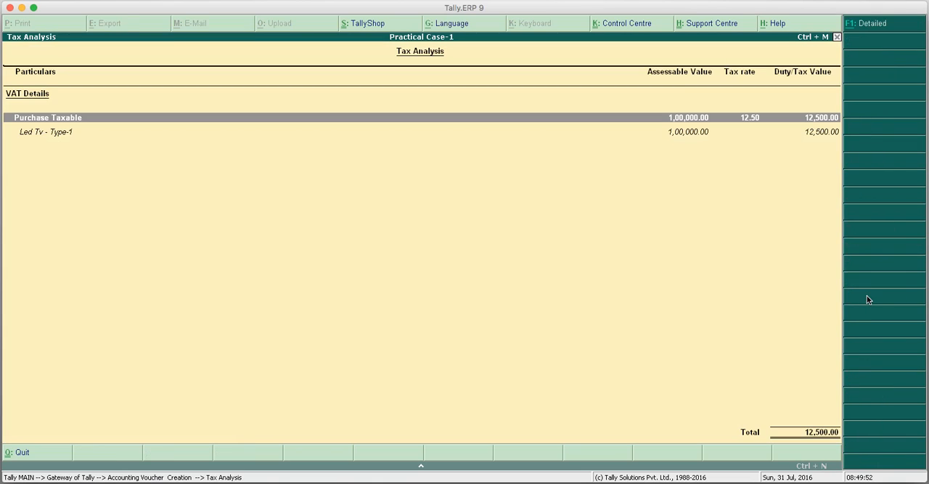
key(Escape)
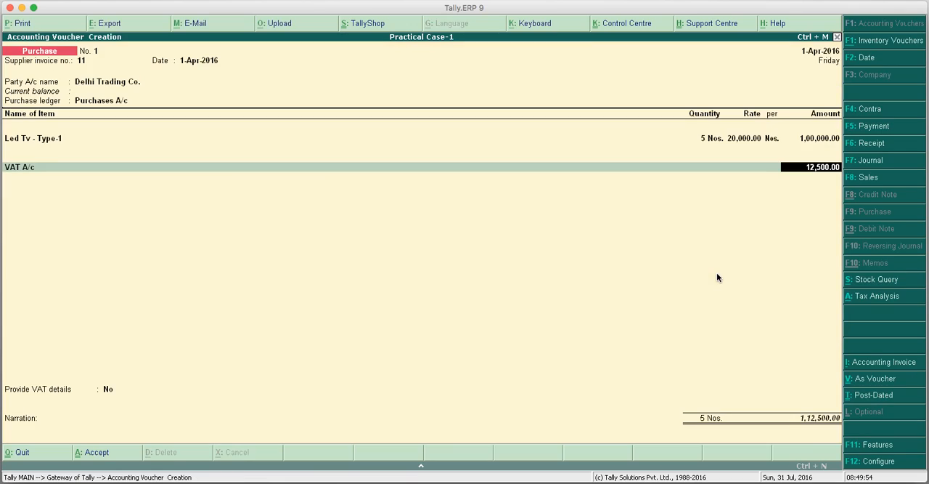
Enable providing VAT details for the purchase voucher and accept supplier invoice number 11 dated 1-Apr-2016.
key(Return)
key(Return)
key(Down)
key(Return)
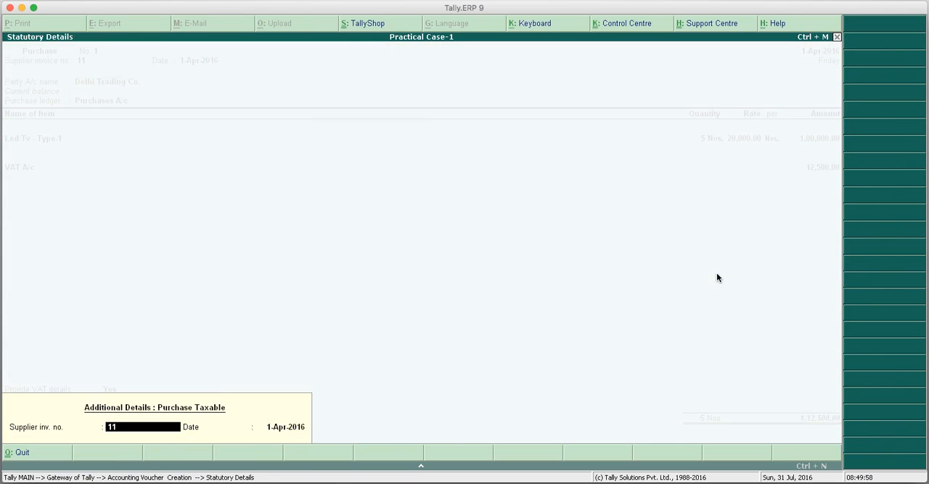
key(Return)
key(Return)
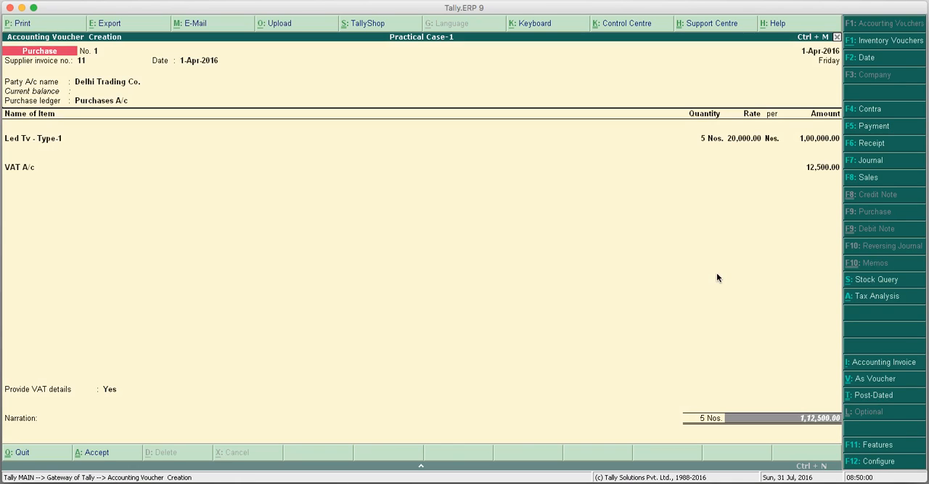
Enter the narration "Bill No. 11" and save the purchase voucher.
text(Bill No.)
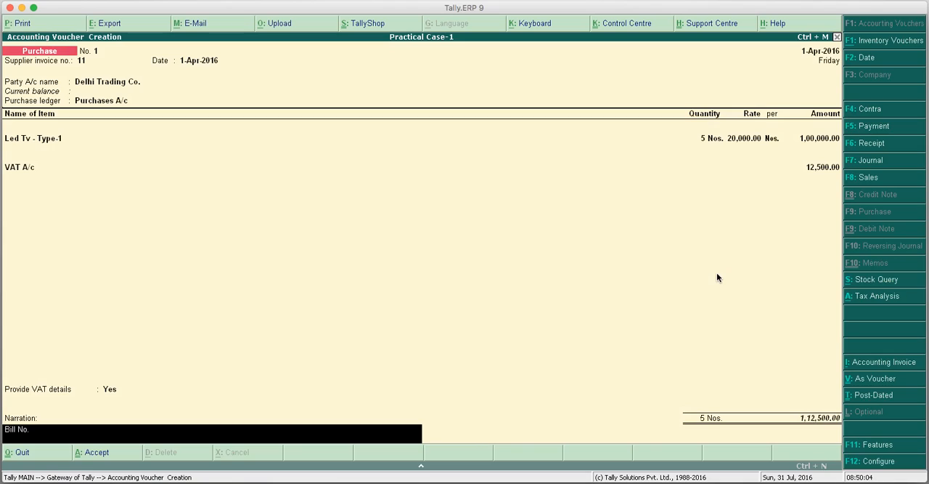
key(Return)
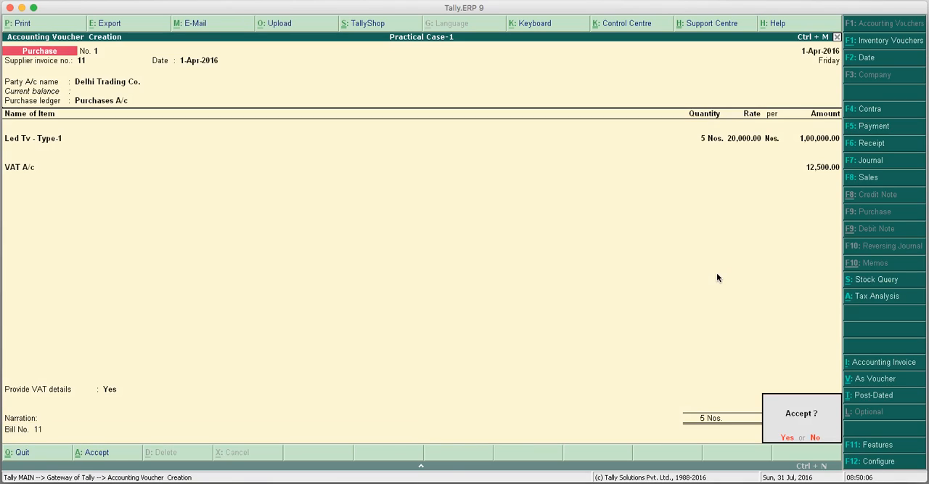
key(Return)
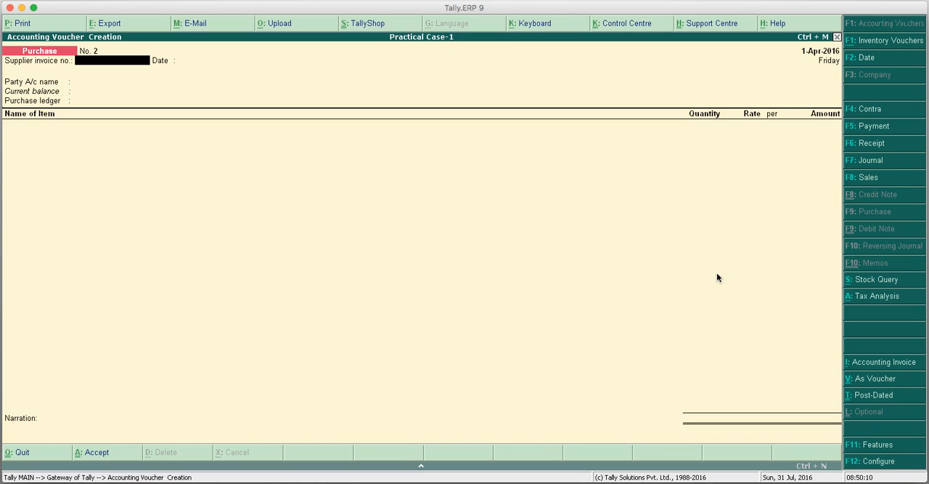
Enter supplier invoice number 22 dated 1-Apr-2016 and choose Noida Trading Co. as the party account.
text(22)
key(Return)
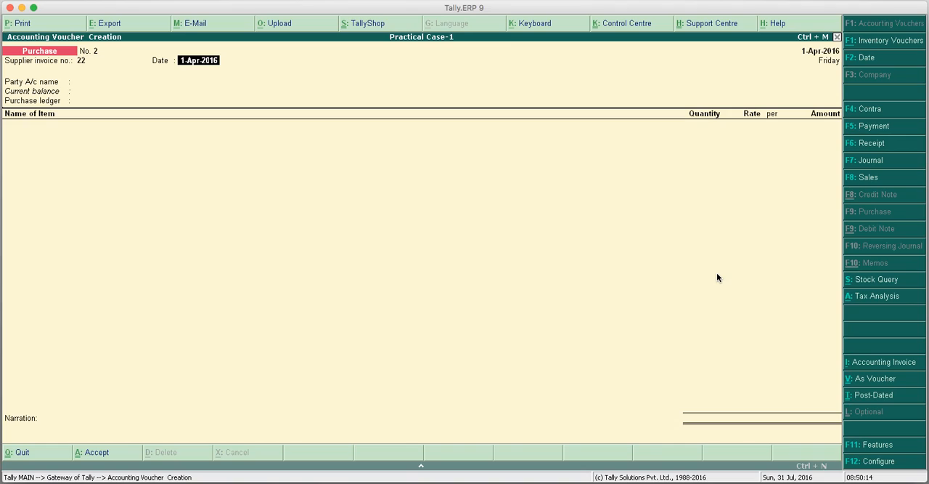
key(Return)
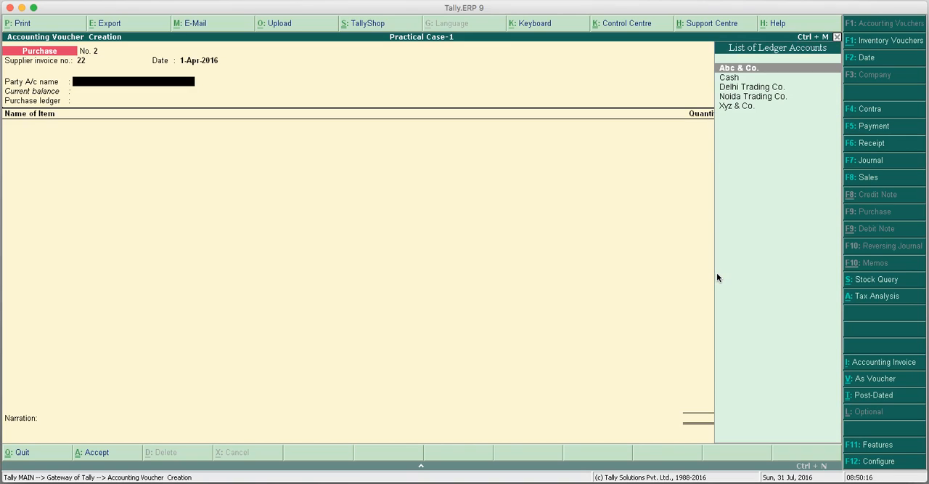
key(Down)
key(Down)
key(Down)
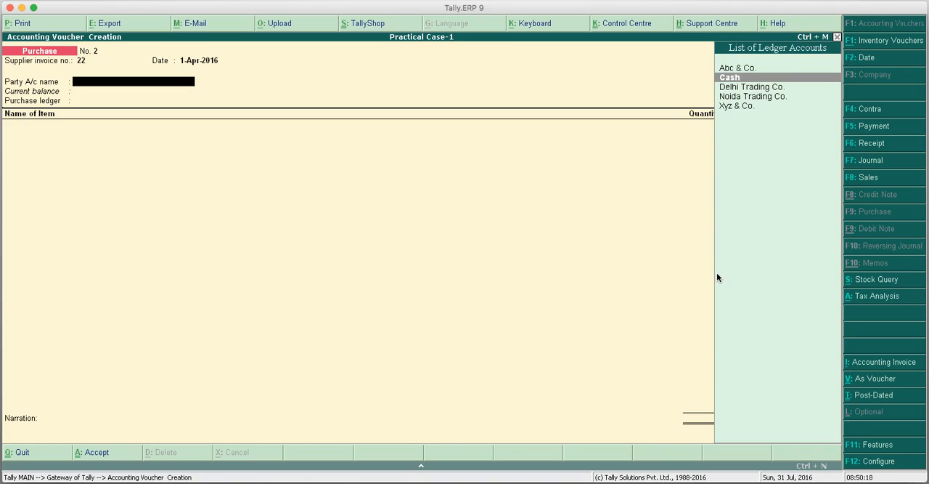
key(Return)
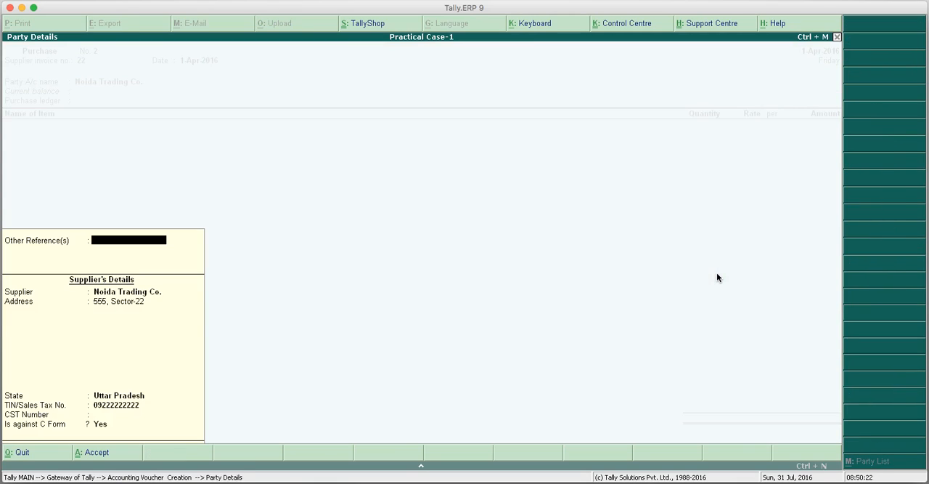
Append the city to the supplier's address and keep the state as Uttar Pradesh.
key(Return)
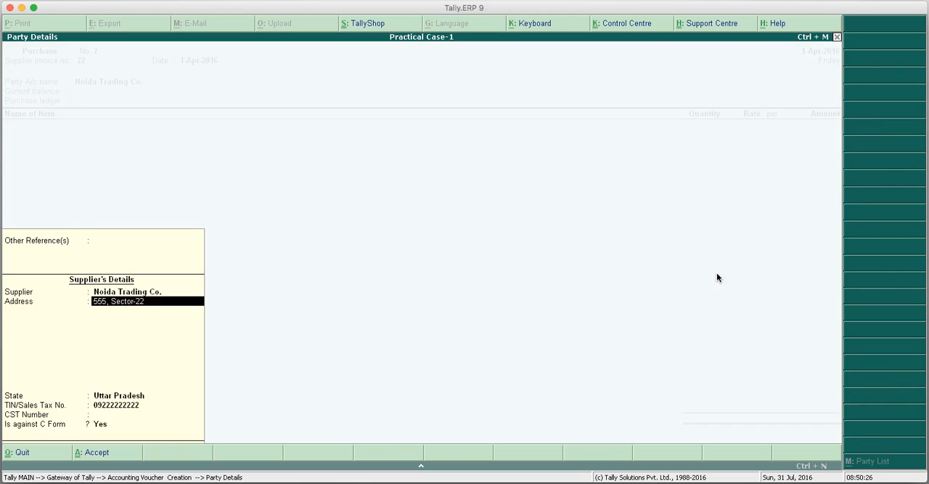
key(BackSpace)
text(2 Noida)
key(Return)
Enter the supplier's CST number, keep the purchase against C Form, and use Purchases A/c as the purchase ledger.
key(Return)
key(Return)
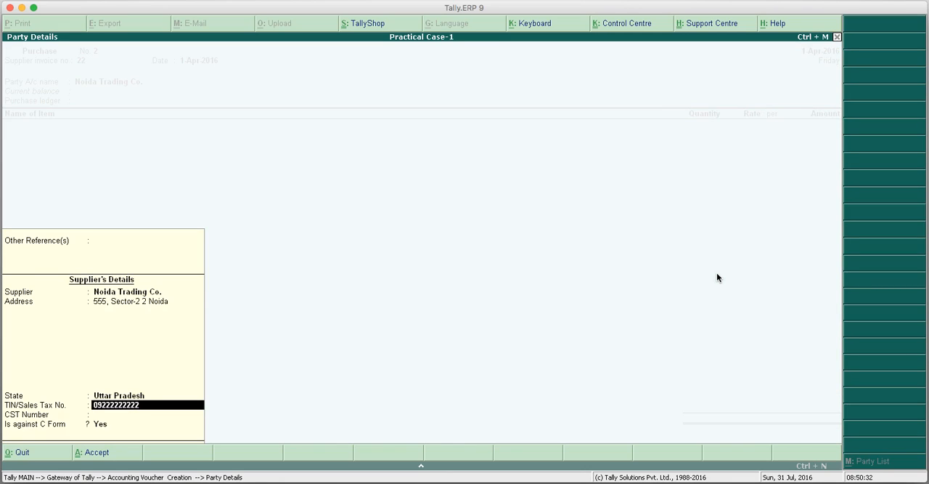
key(Return)
text(09)
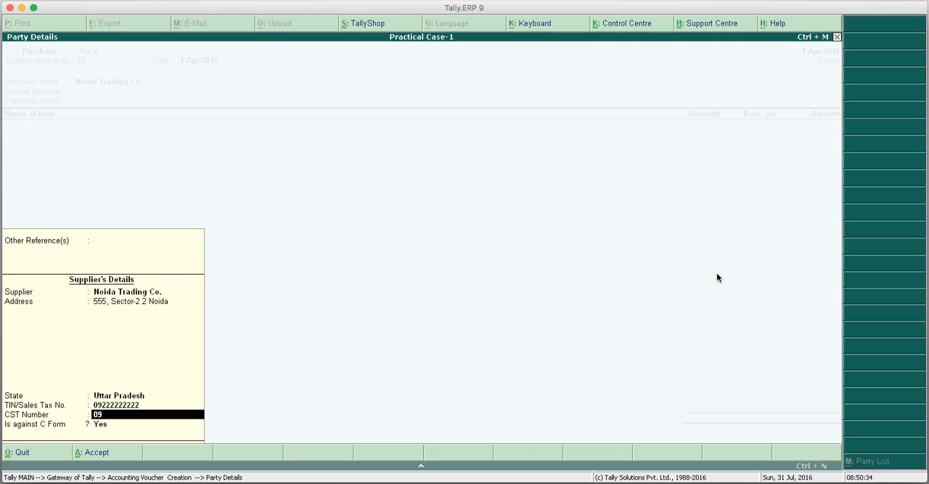
text(222222222)
key(Return)
key(Return)
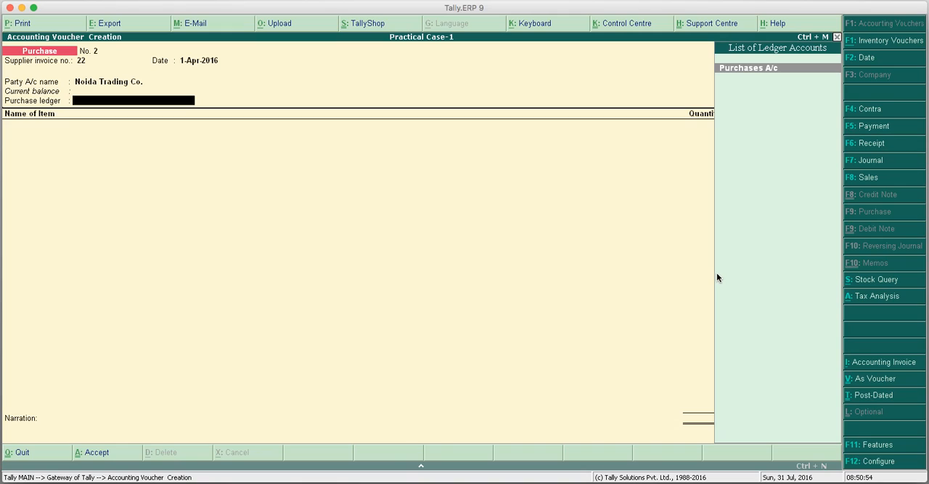
key(Return)
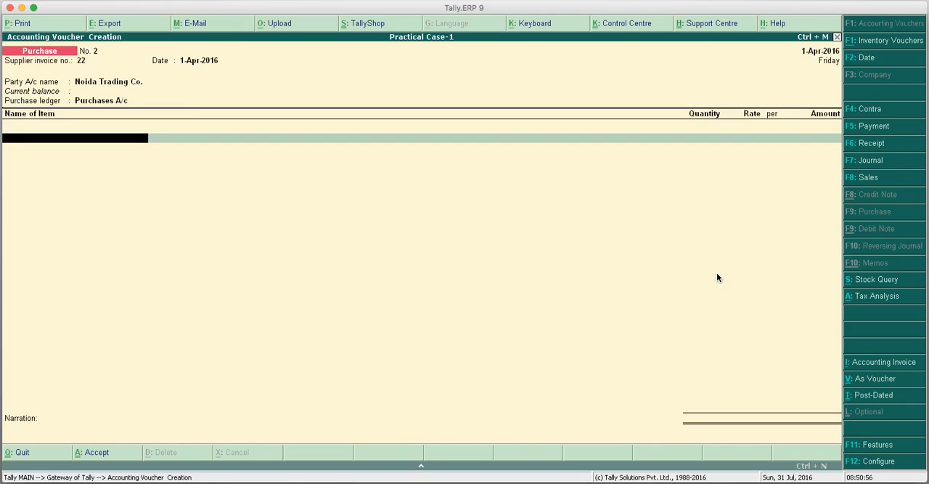
Add 4 Nos. of Led Tv Type-2 at a rate of 30,000 per unit to the purchase voucher.
text(L)
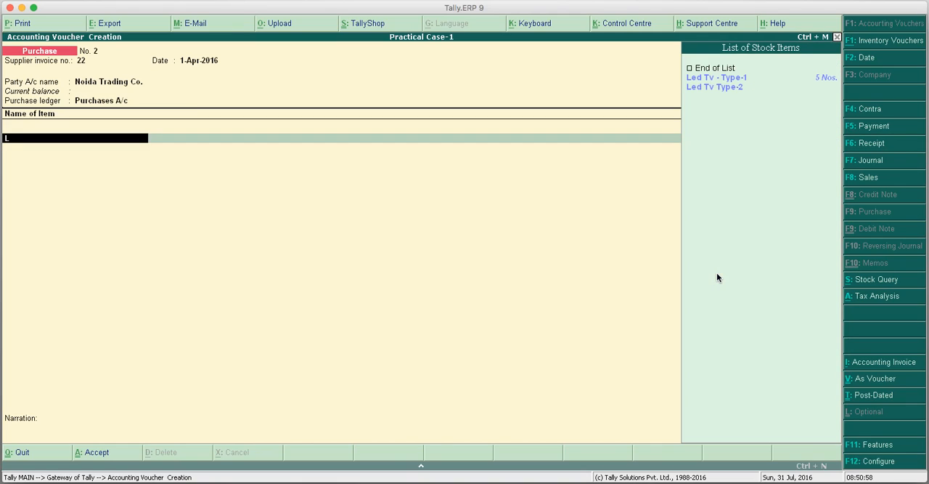
key(Down)
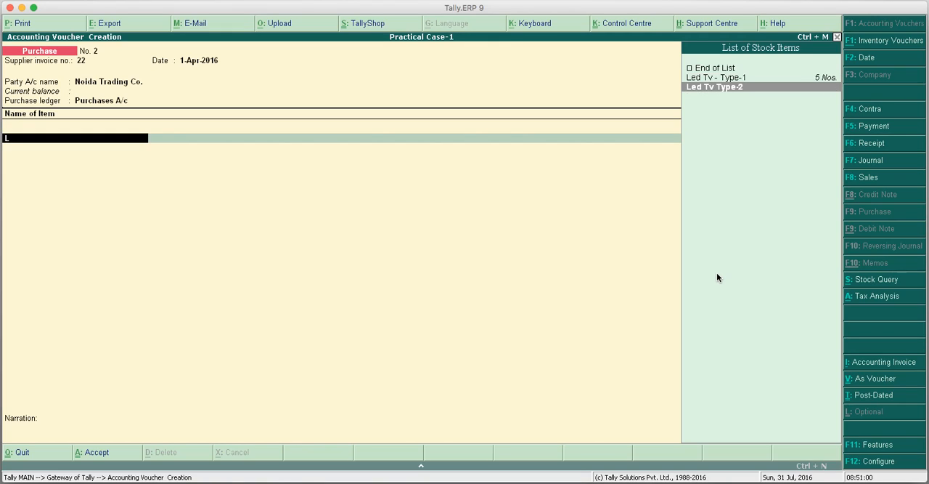
key(Return)
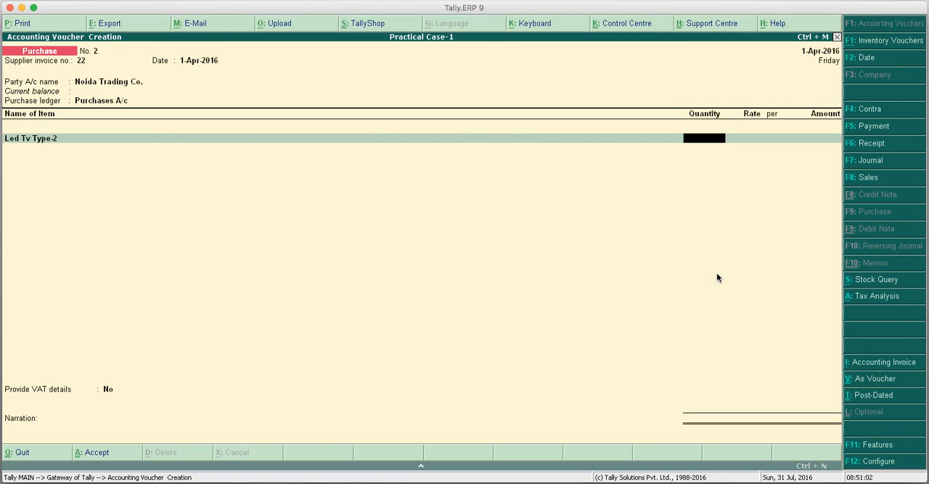
text(4)
key(Return)
text(35)
key(BackSpace)
text(0000)
key(Return)
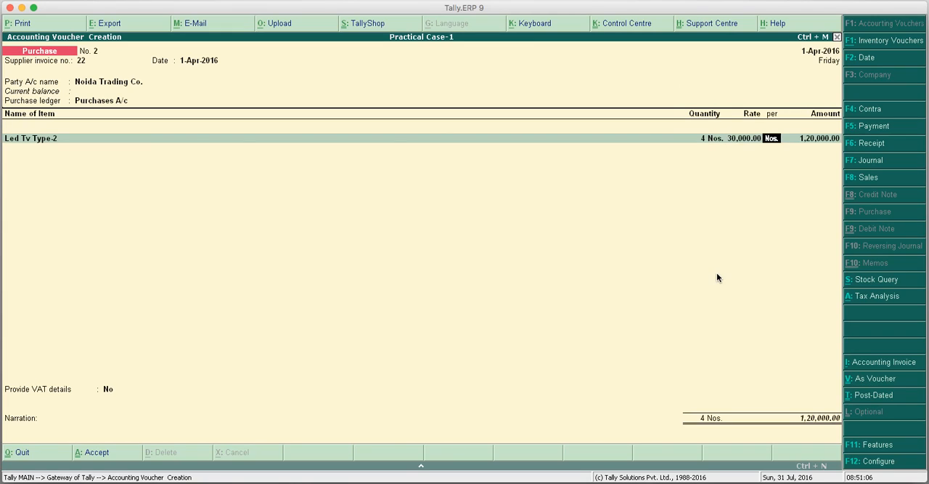
key(Return)
Add the CST A/c ledger below the item and review the voucher's tax analysis.
key(Return)
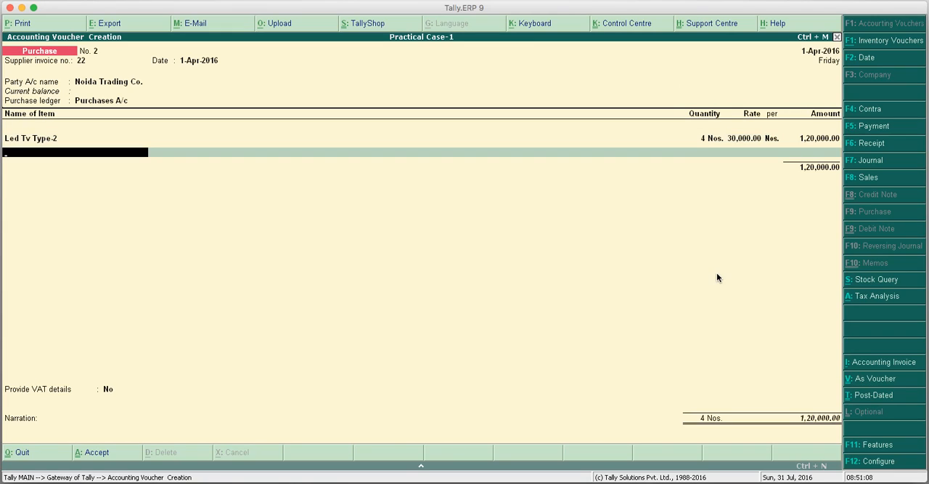
key(Return)
text(C)
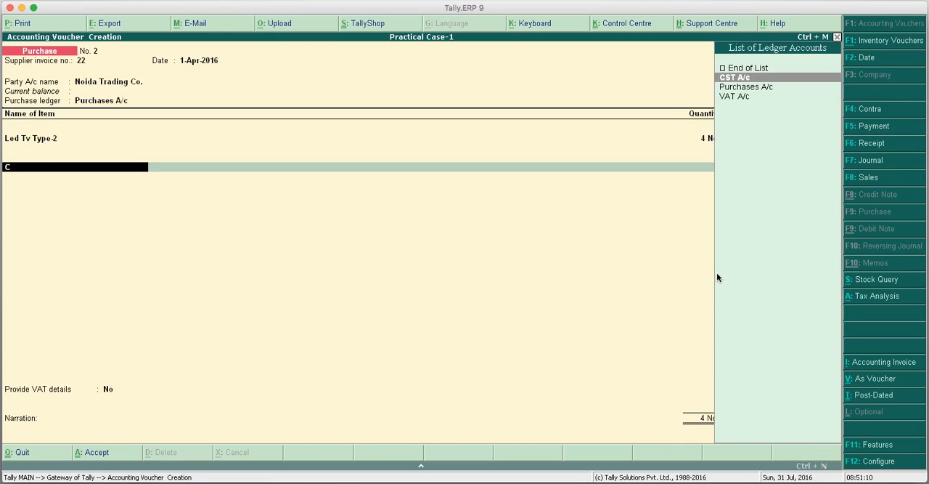
key(Return)
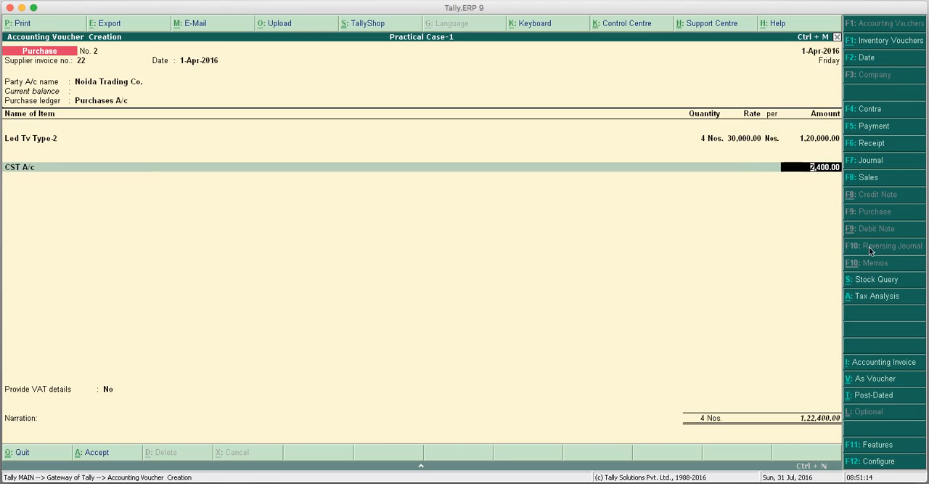
click(876, 297)
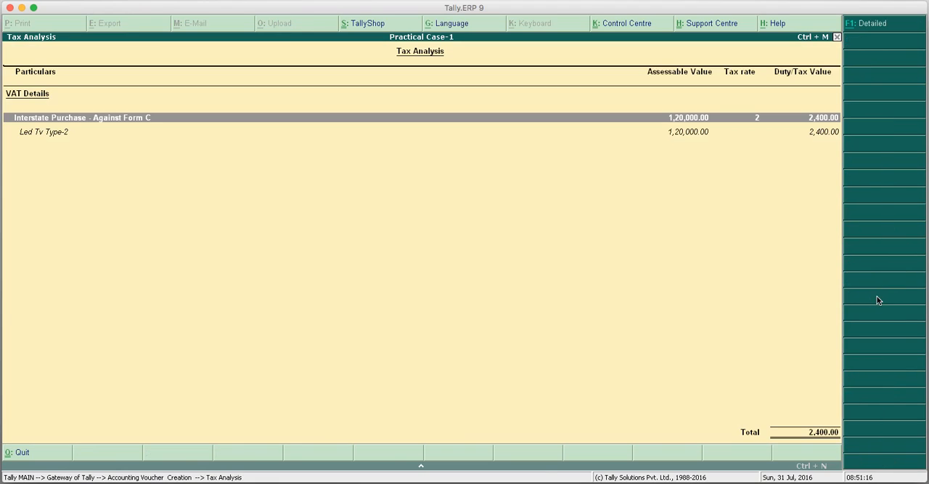
key(Escape)
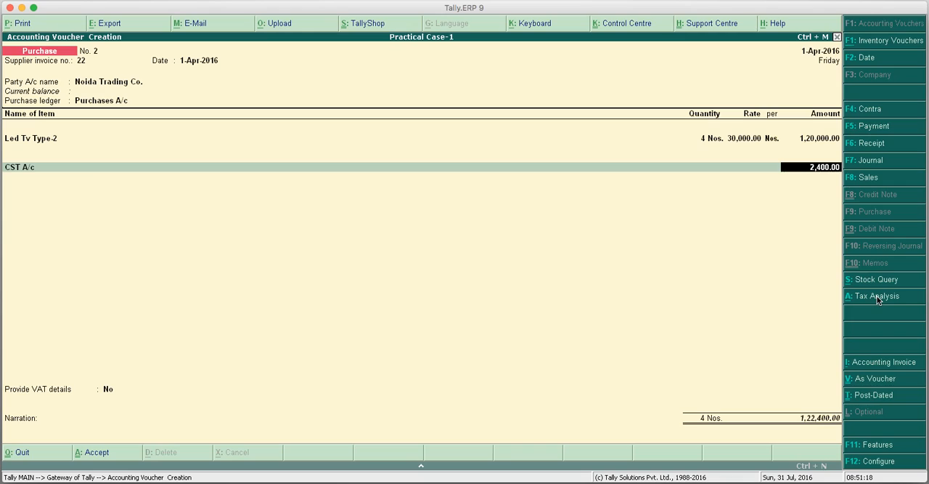
Enable VAT details for the interstate purchase, keeping C Form as the form to issue and both states Not Applicable.
key(Return)
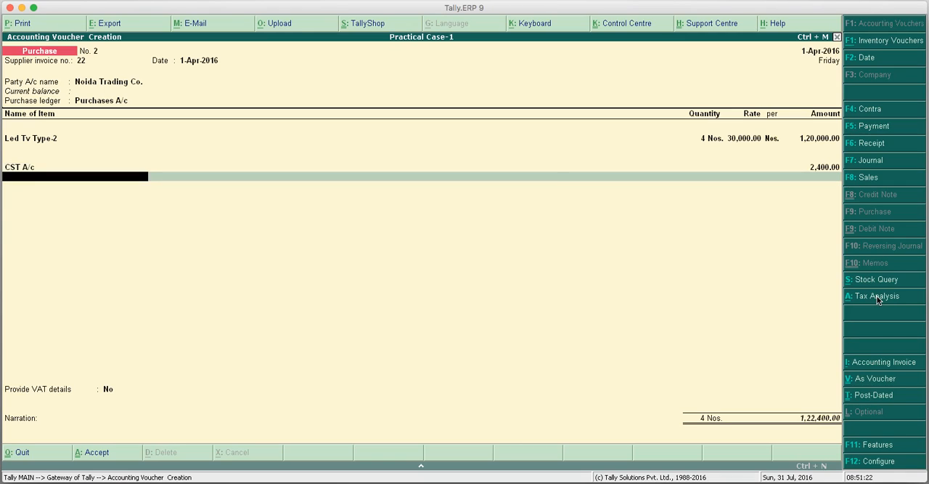
key(Return)
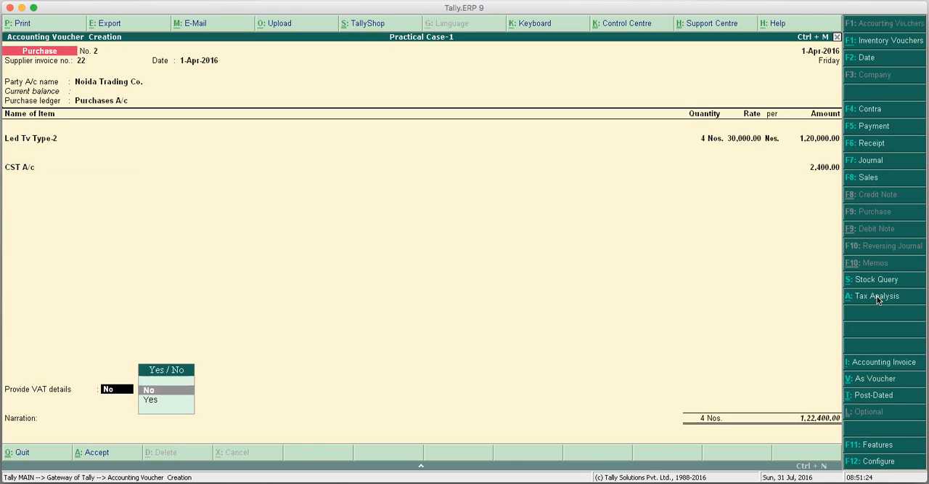
key(Down)
key(Return)
key(Return)
key(Return)
key(Return)
key(Return)
key(Return)
key(Return)
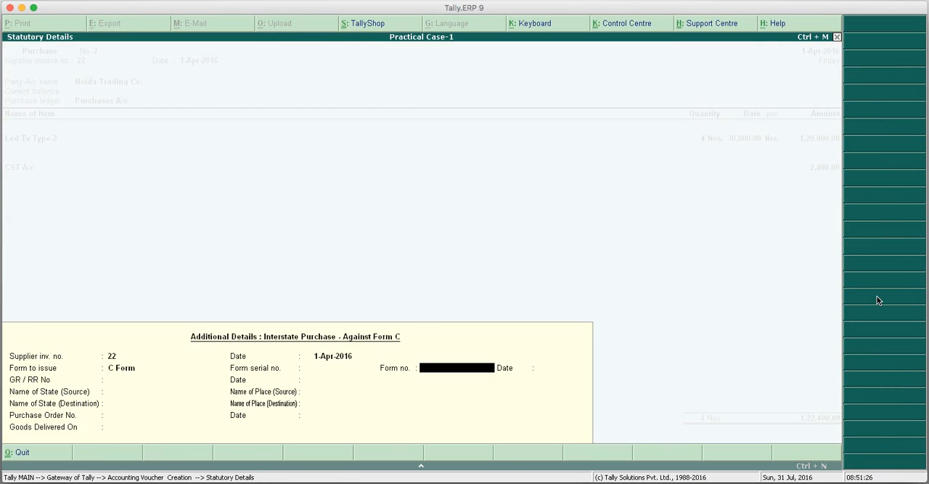
key(Return)
key(Return)
key(Return)
key(Return)
key(Return)
key(Return)
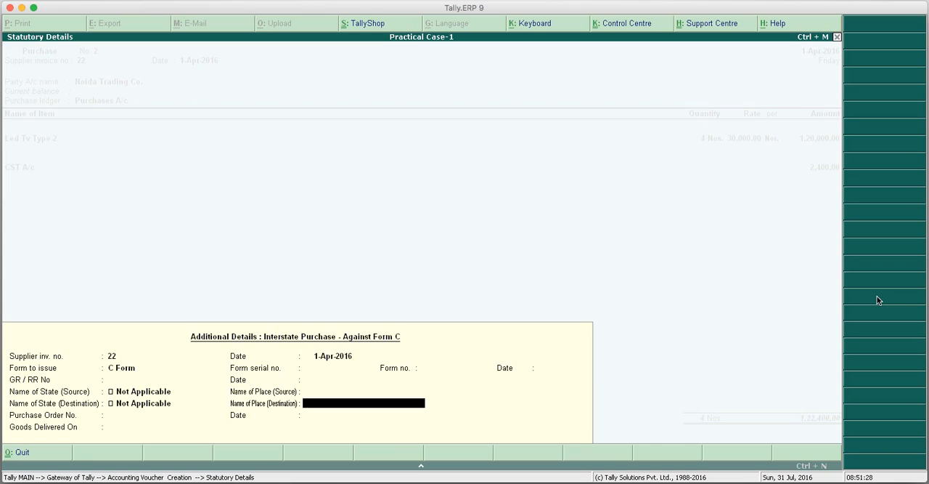
key(Return)
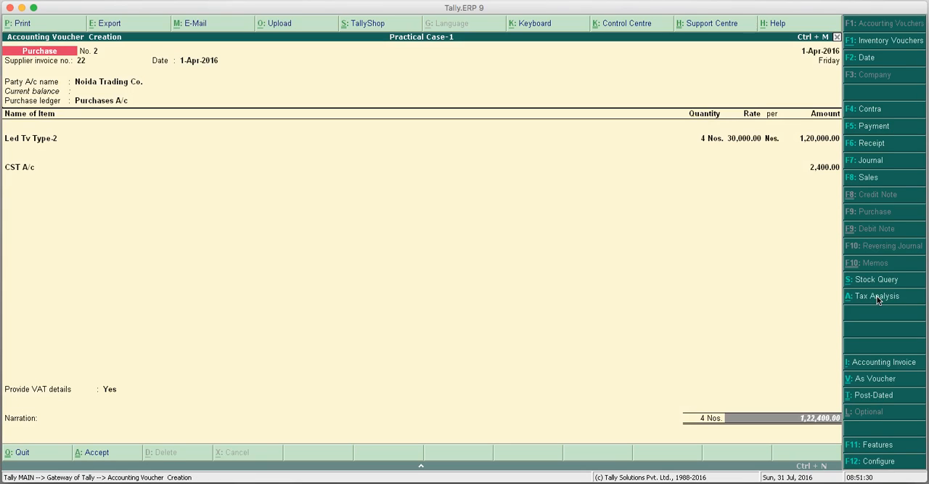
Enter the narration "Bill No. 22" and save the purchase voucher.
text(Bill No. 11)
key(BackSpace)
key(BackSpace)
text(22)
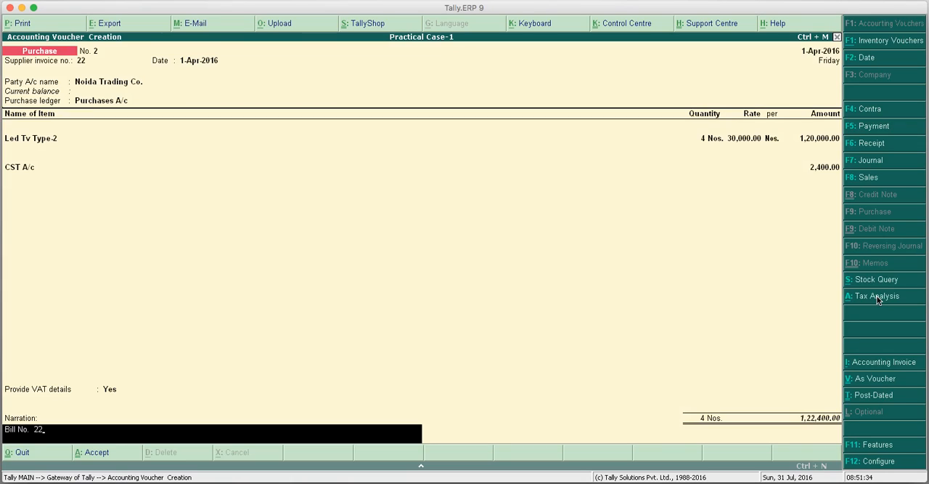
key(Return)
key(Return)
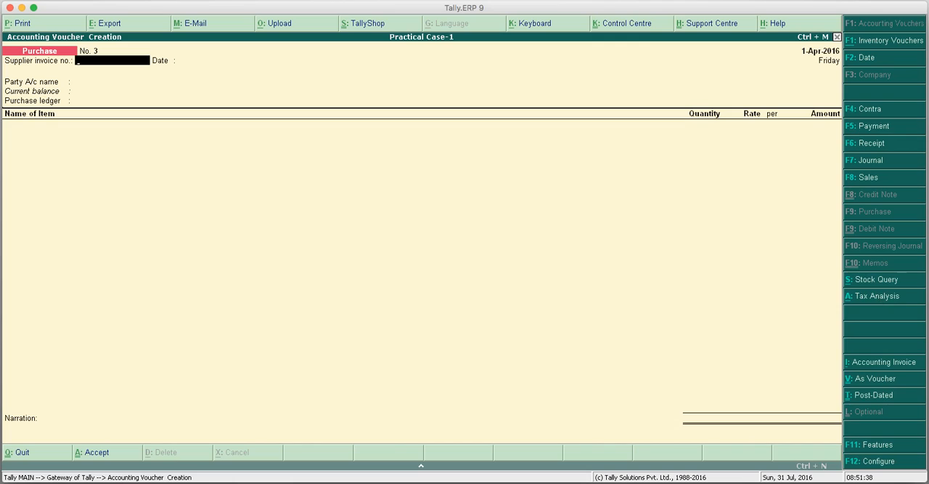
Set the voucher date to 2-4-2016 and switch to a sales voucher.
click(885, 63)
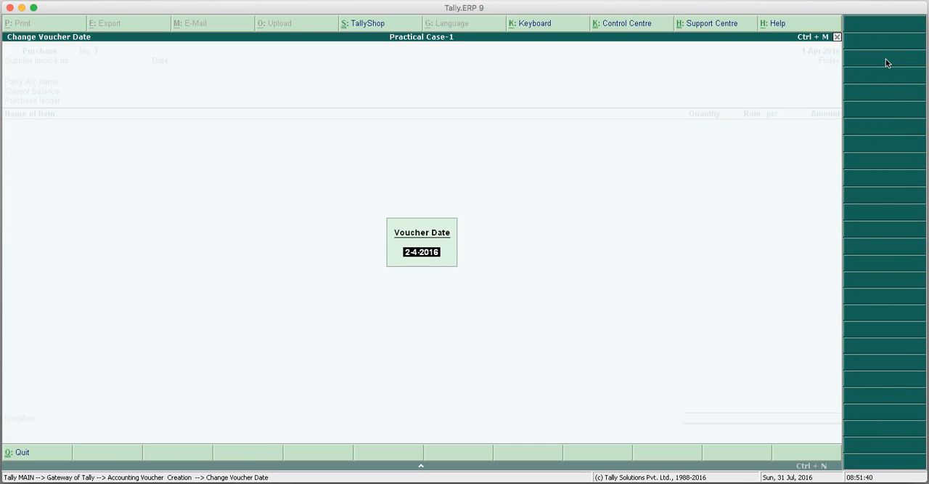
key(Return)
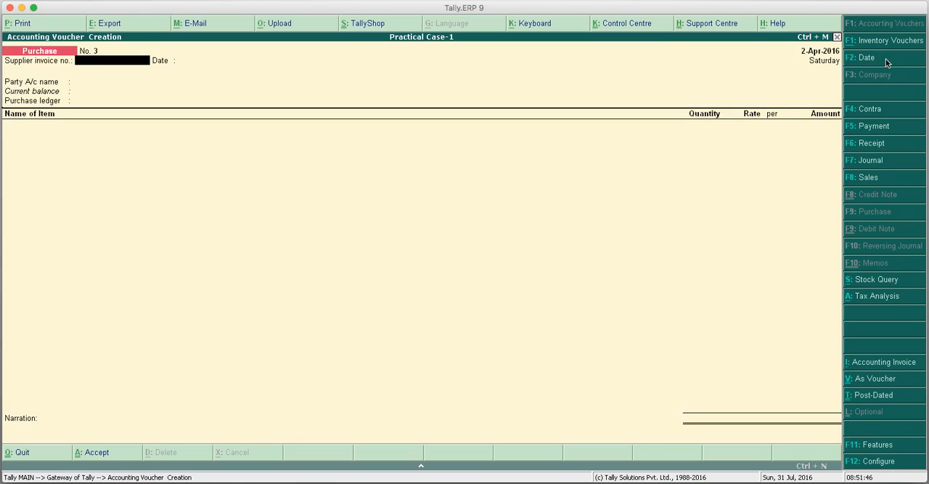
click(875, 177)
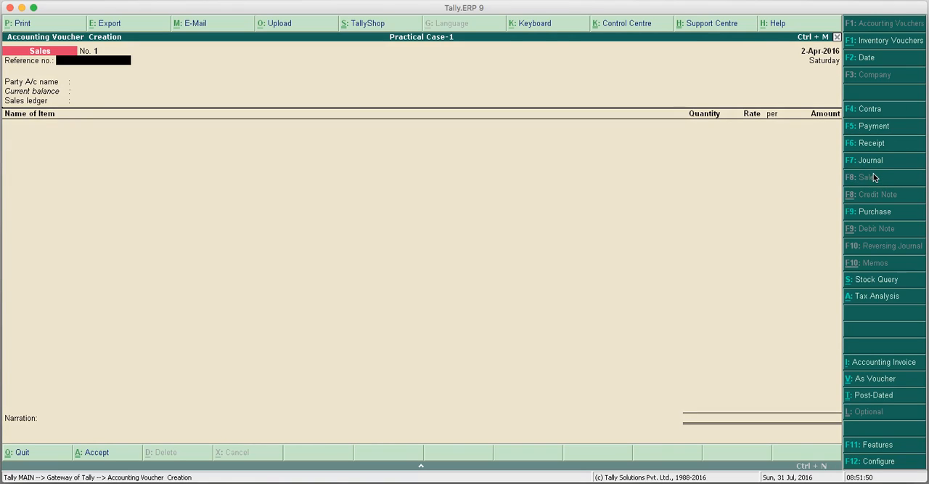
Leave the sales voucher's reference number blank and choose Abc & Co. as the party account.
key(Return)
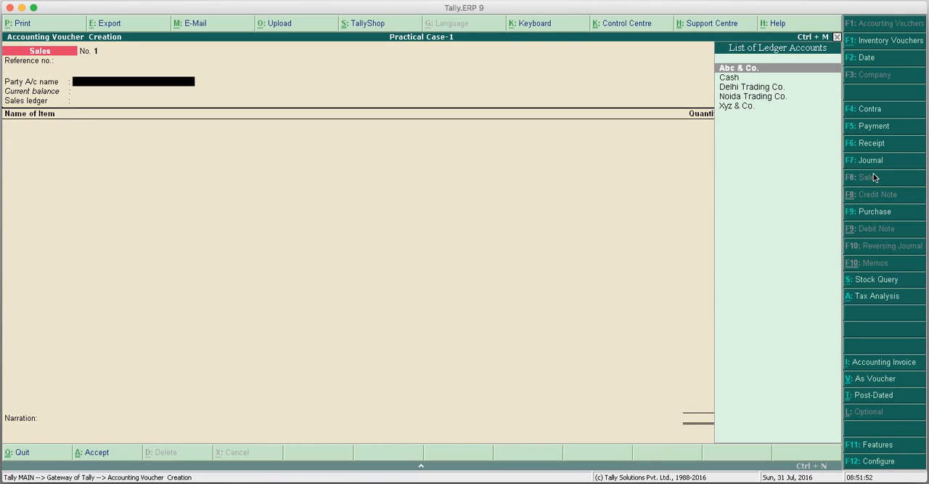
key(Down)
key(Down)
key(Up)
key(Up)
key(Return)
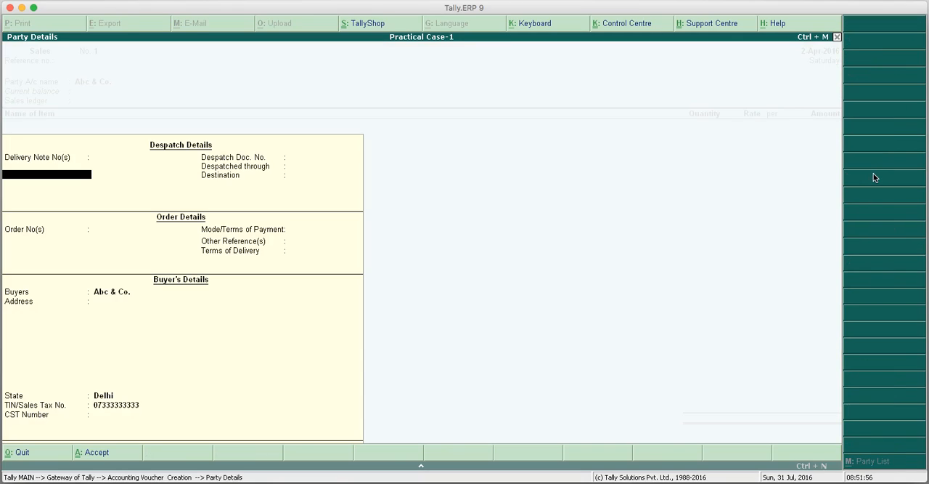
Accept the despatch and buyer details for Abc & Co. without changes and choose Sales A/c as the sales ledger.
key(Return)
key(Return)
key(Return)
key(Return)
key(Return)
key(Return)
key(Return)
key(Return)
key(Return)
key(Return)
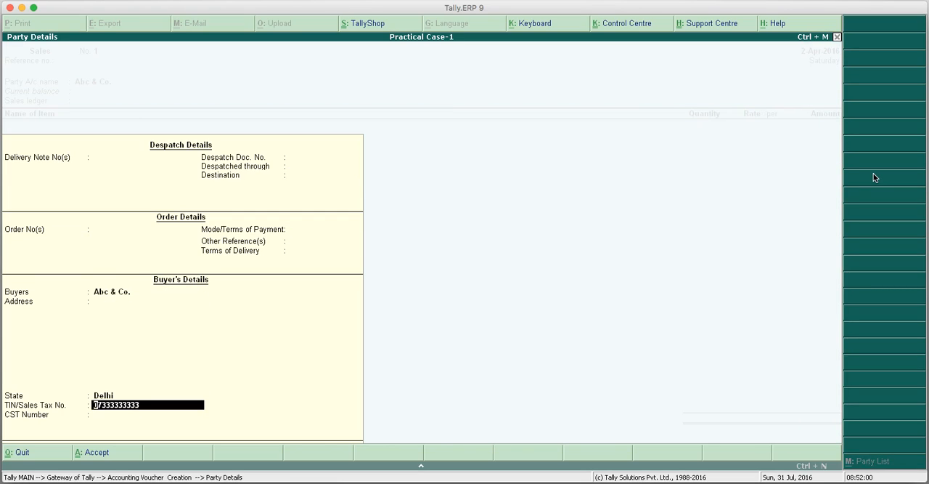
key(Return)
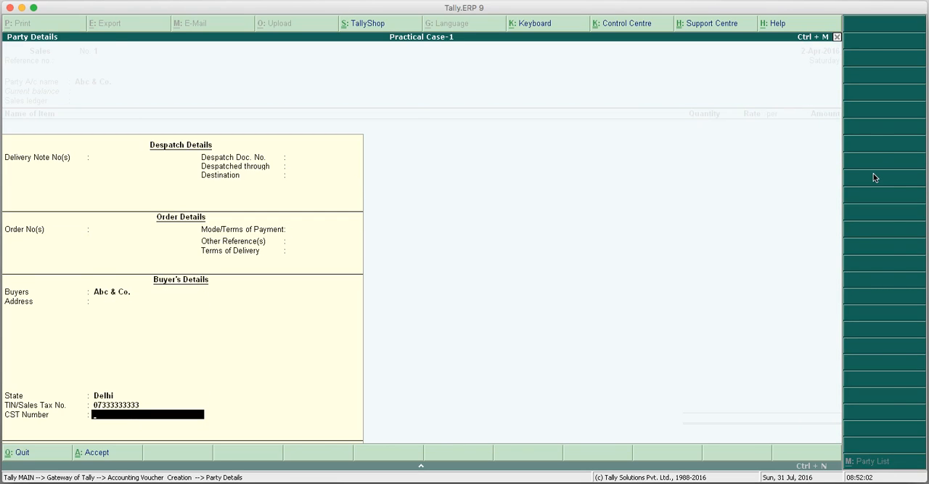
key(Return)
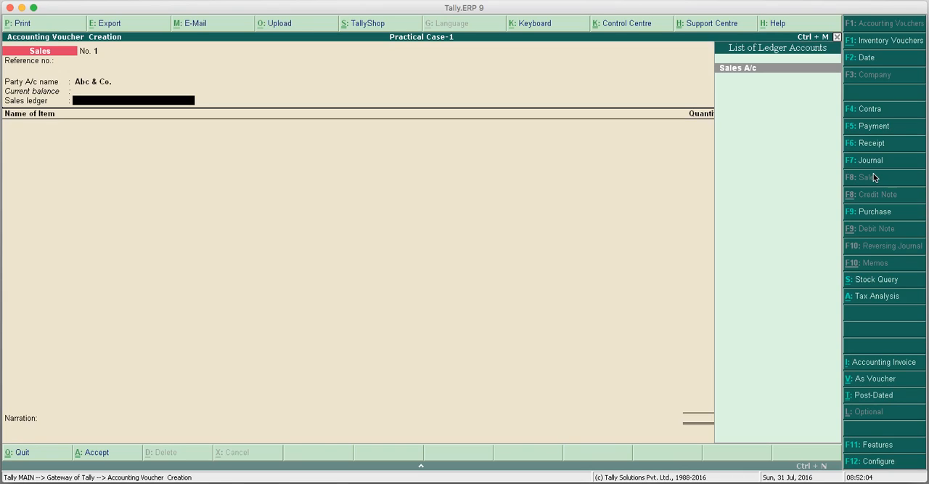
key(Return)
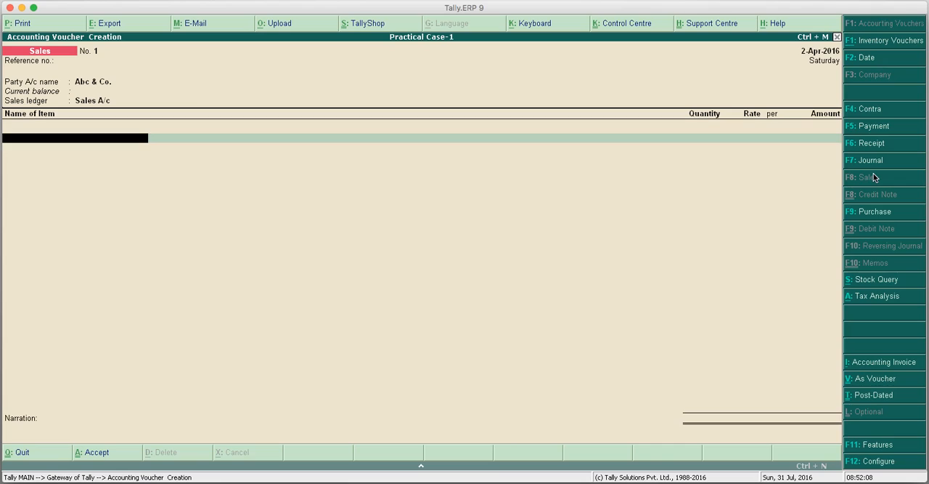
Add Led Tv - Type-1 to the sales voucher with a quantity of 2 Nos. at a rate of 25,000.
text(L)
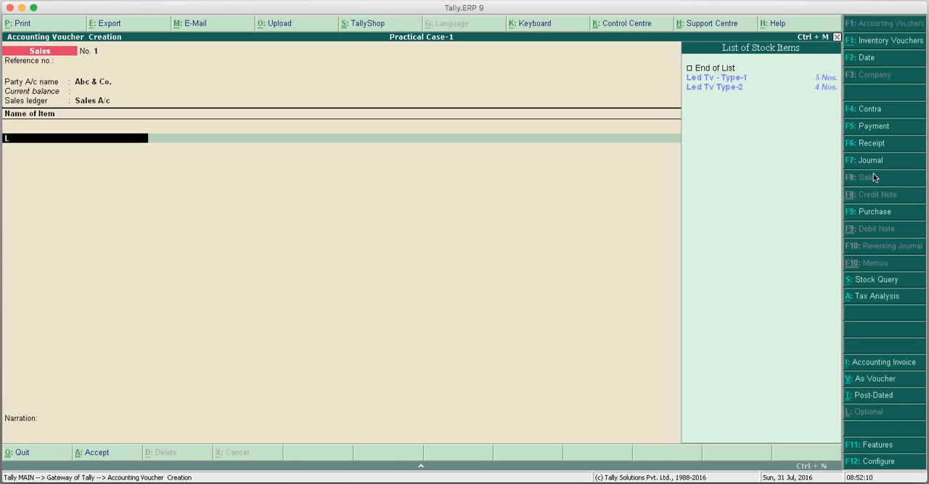
key(Down)
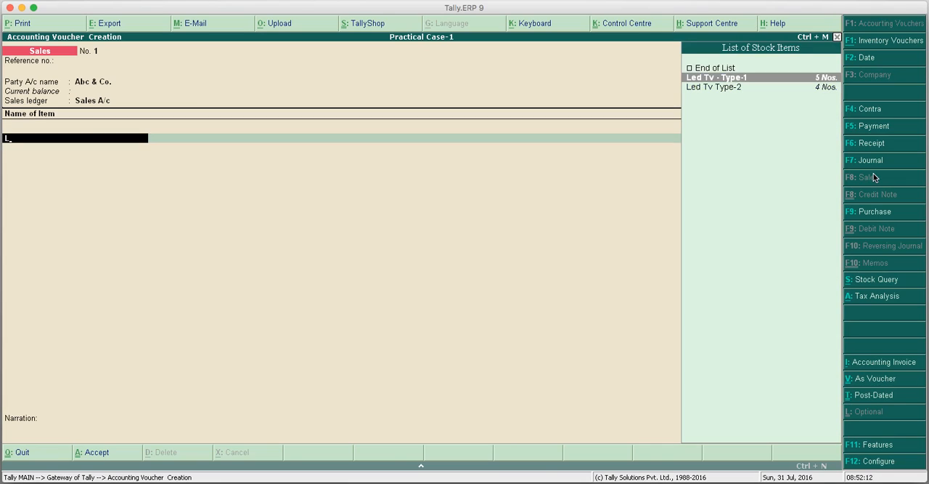
key(Return)
text(2)
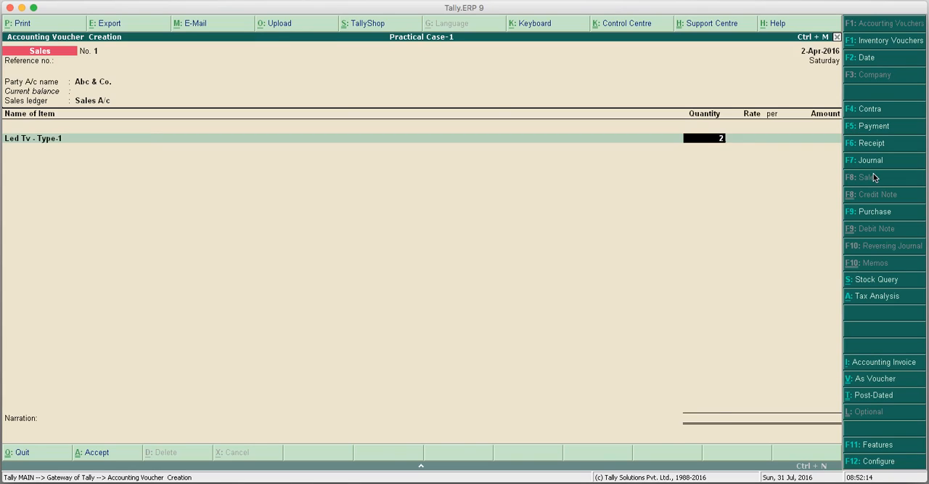
key(Return)
text(25000)
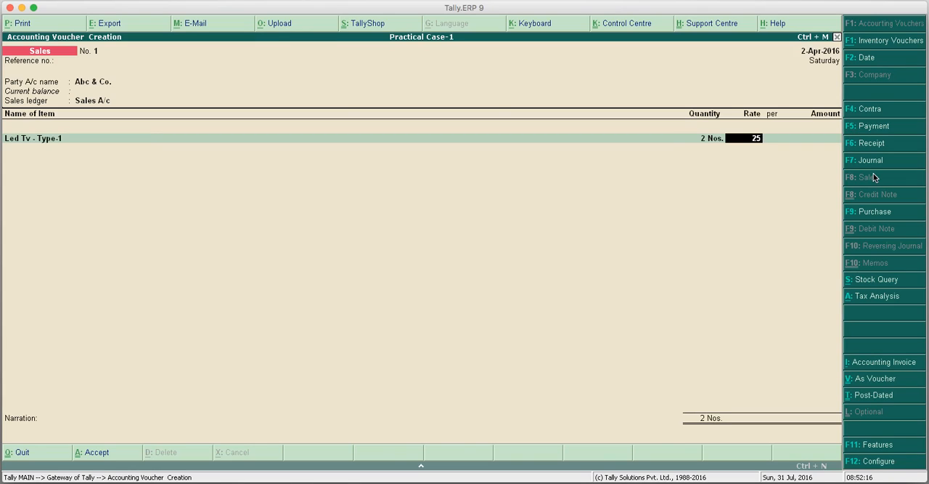
key(Return)
key(Return)
key(Return)
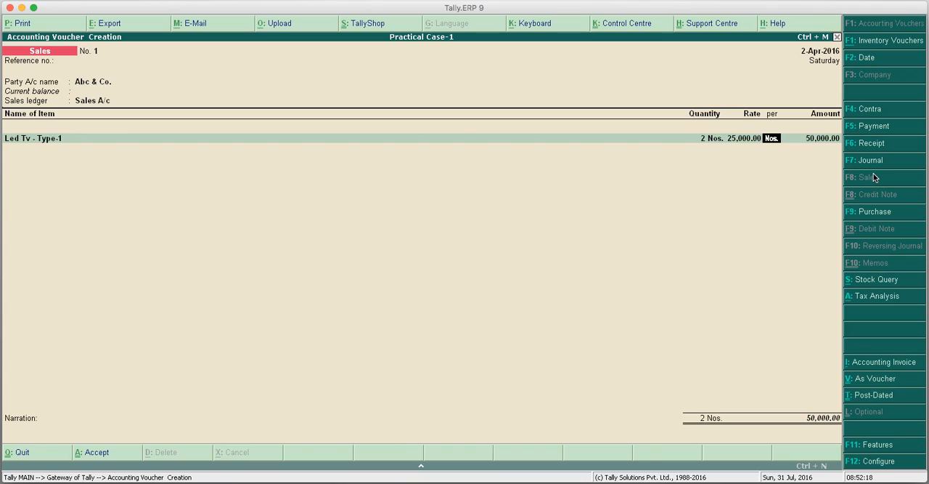
key(Return)
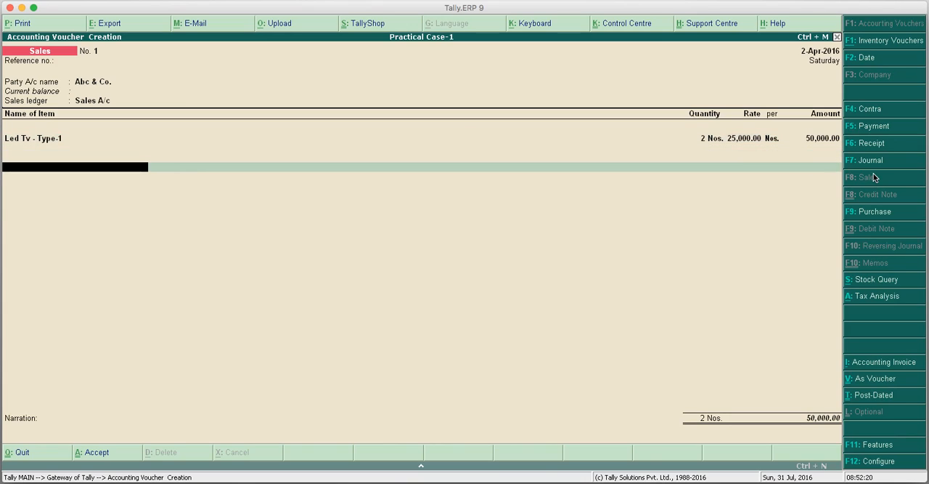
Add the VAT A/c ledger below the item, review its tax analysis, and accept the calculated amount.
text(V)
key(Return)
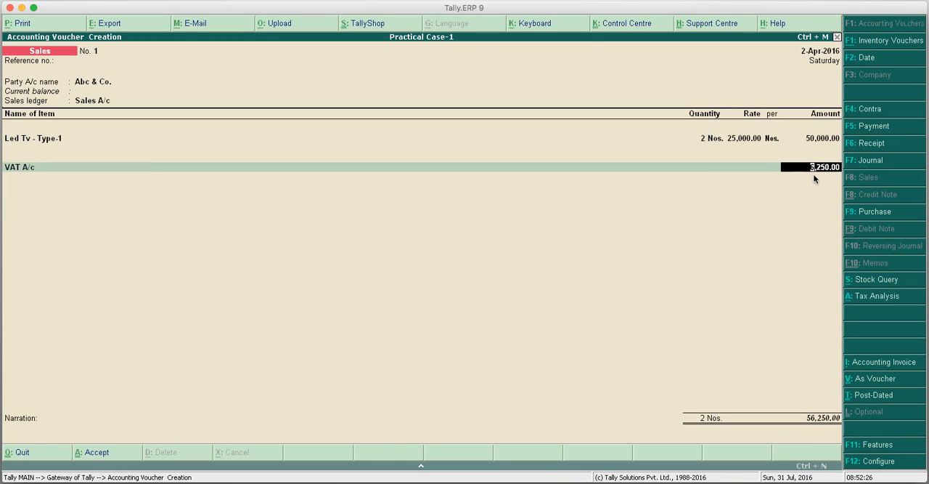
click(865, 299)
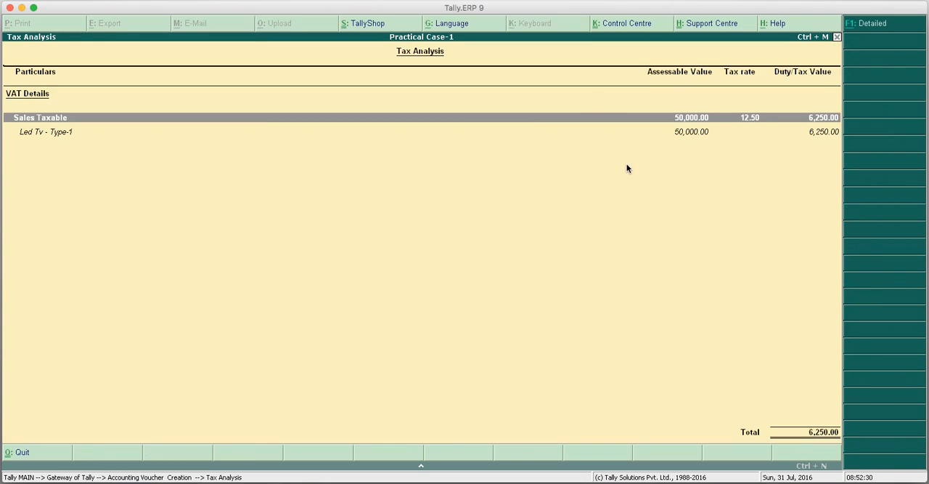
key(Escape)
key(Return)
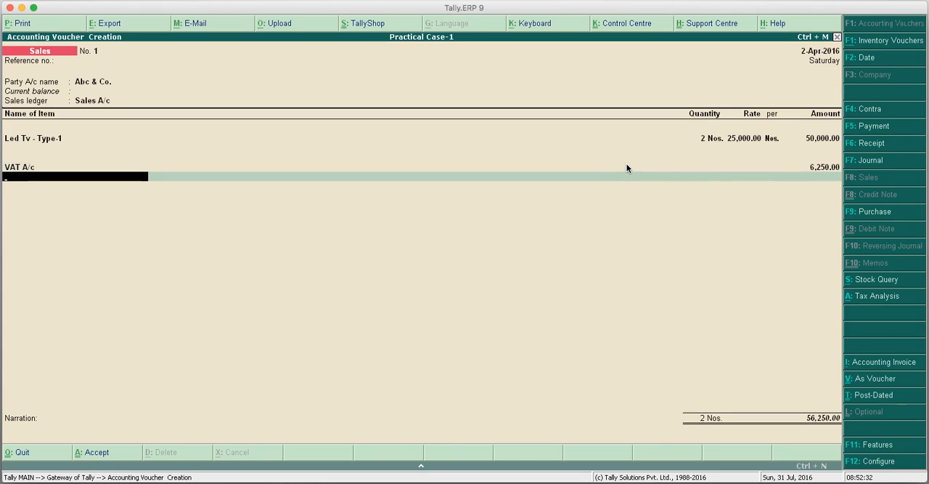
Enter the narration "Bill No. 101" and save the sales voucher.
key(Return)
text(B)
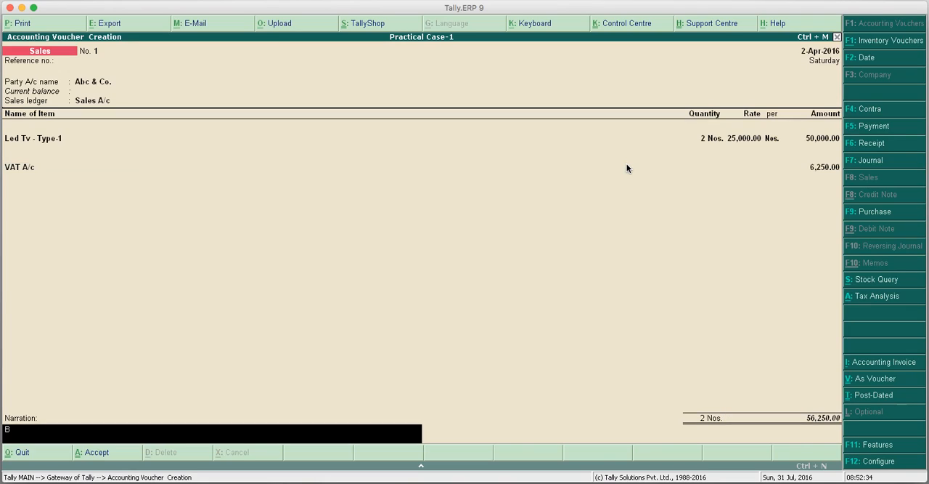
text(ill No. 101)
key(Return)
key(Return)
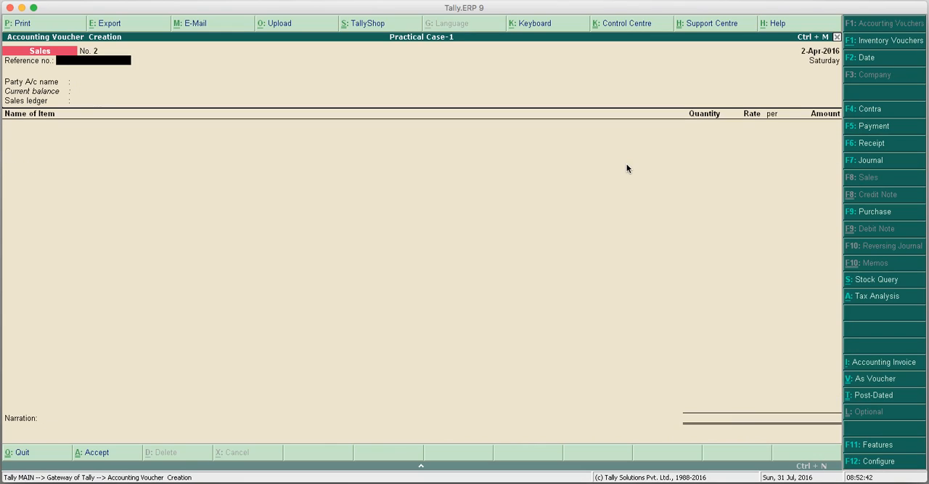
Leave the new sales voucher's reference number blank and choose Xyz & Co. as the party account.
key(Return)
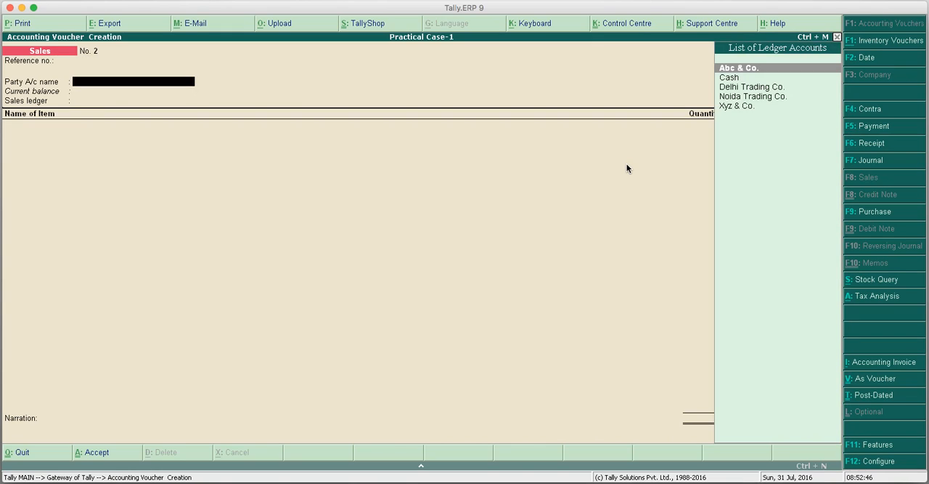
key(Down)
key(Down)
key(Down)
key(Down)
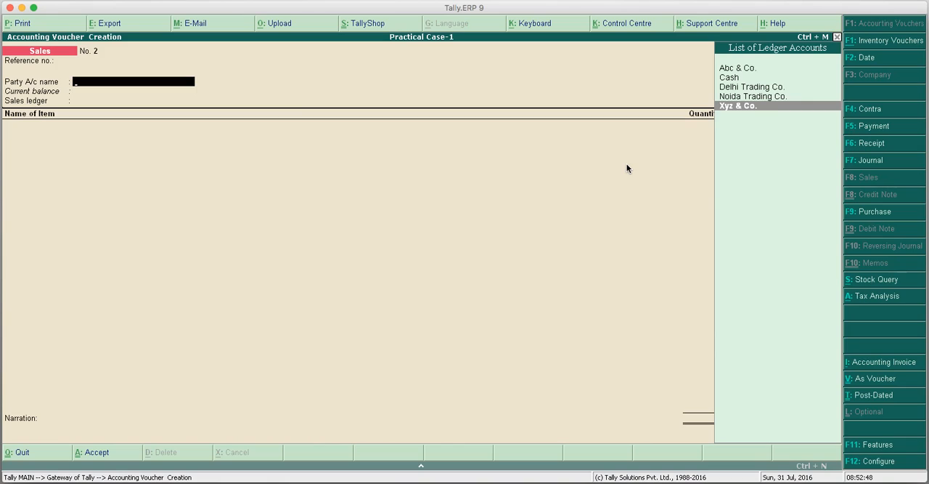
key(Return)
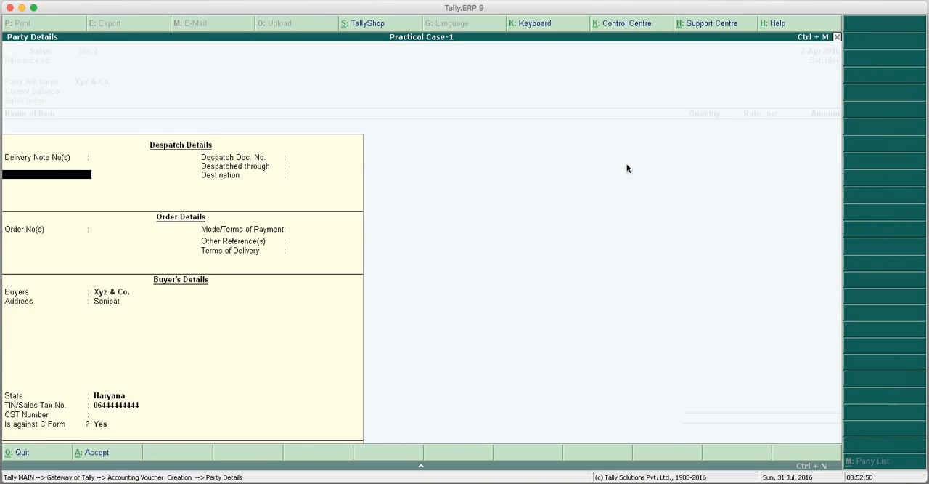
Enter the buyer's CST number in the party details, keep the sale against C Form, and choose Sales A/c as the sales ledger.
key(Return)
key(Return)
key(Return)
key(Return)
key(Return)
key(Return)
key(Return)
key(Return)
key(Return)
key(Return)
key(Return)
key(Return)
text(06)
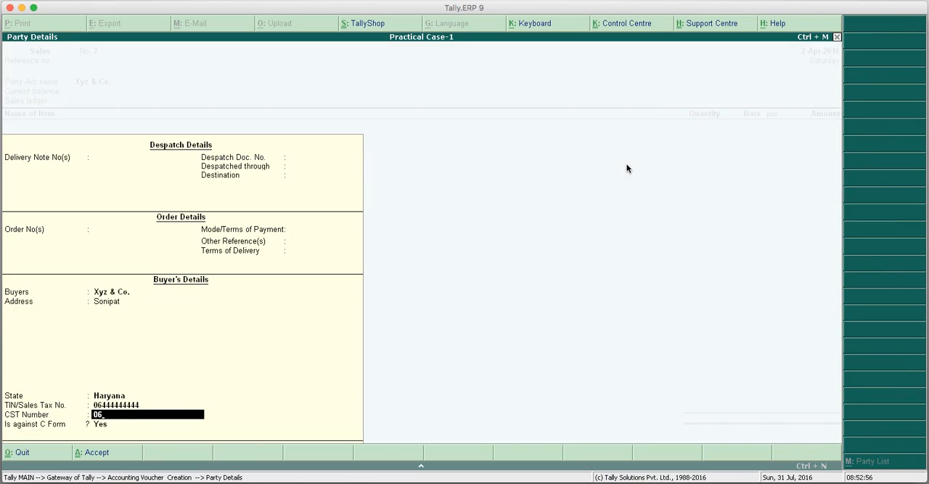
text(444444444)
key(Return)
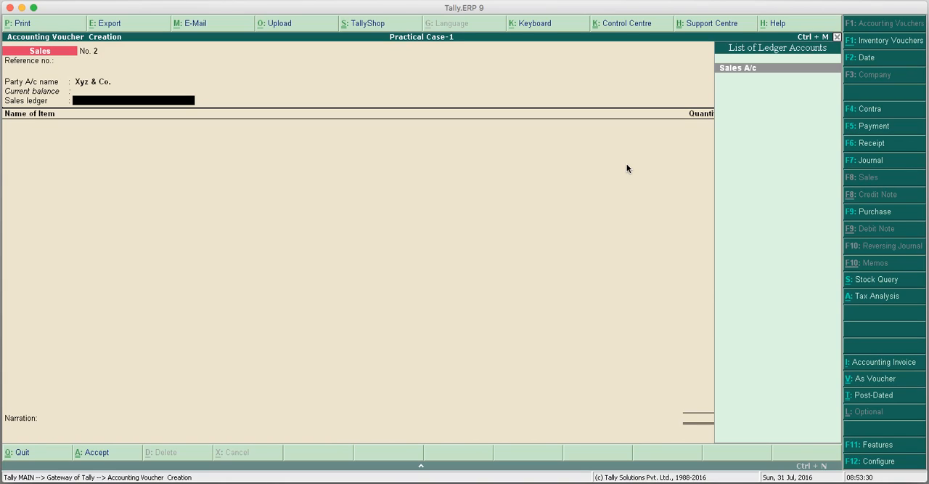
key(Return)
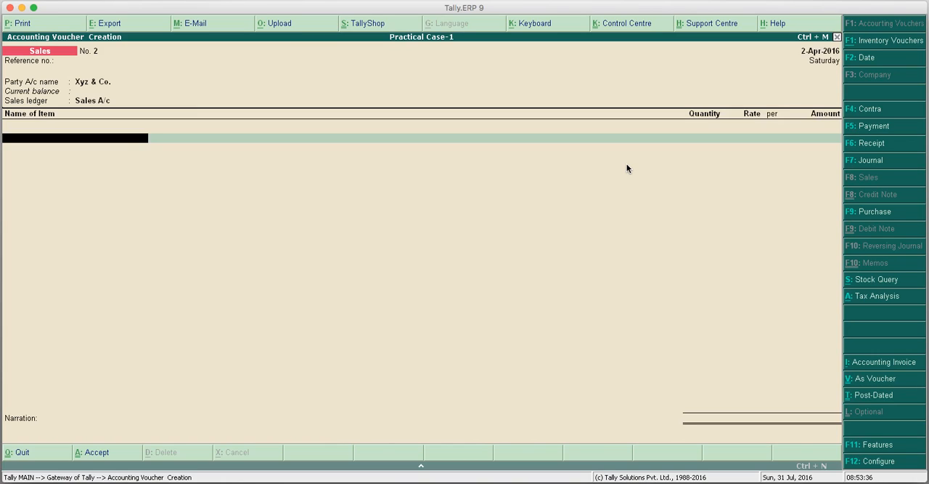
Add Led Tv Type-2 to the sales voucher with a quantity of 3 Nos. at a rate of 35,000.
text(L)
key(Down)
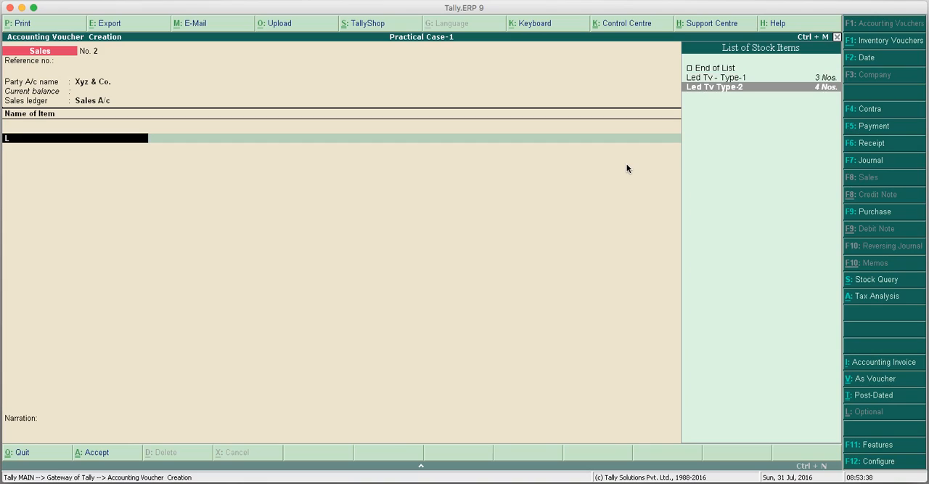
key(Return)
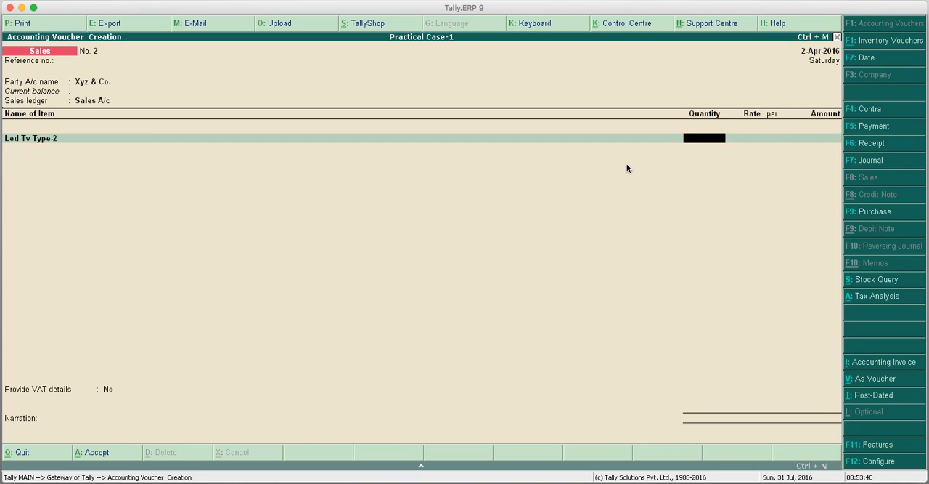
text(3)
key(Return)
text(35000)
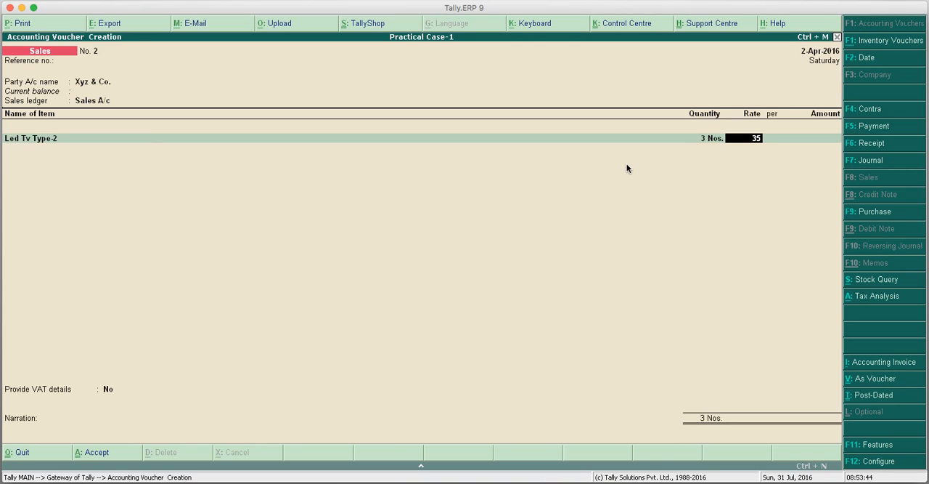
key(Return)
key(Return)
key(Return)
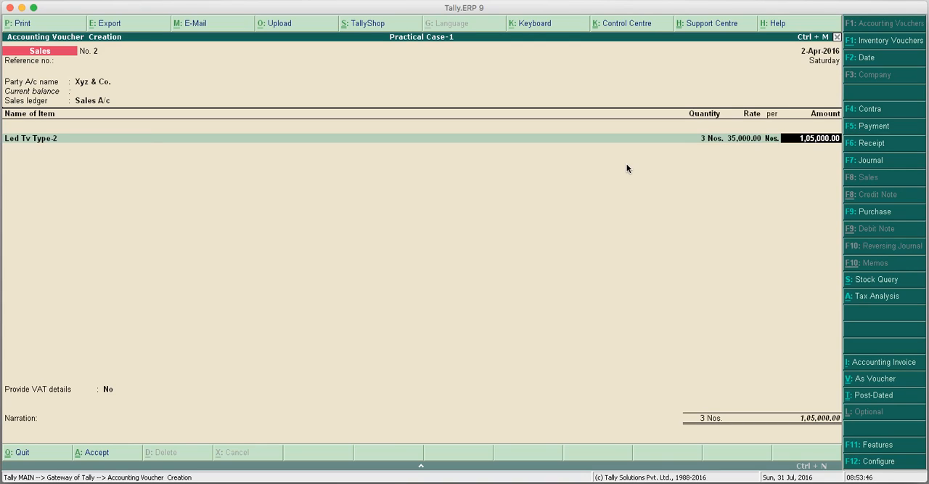
key(Return)
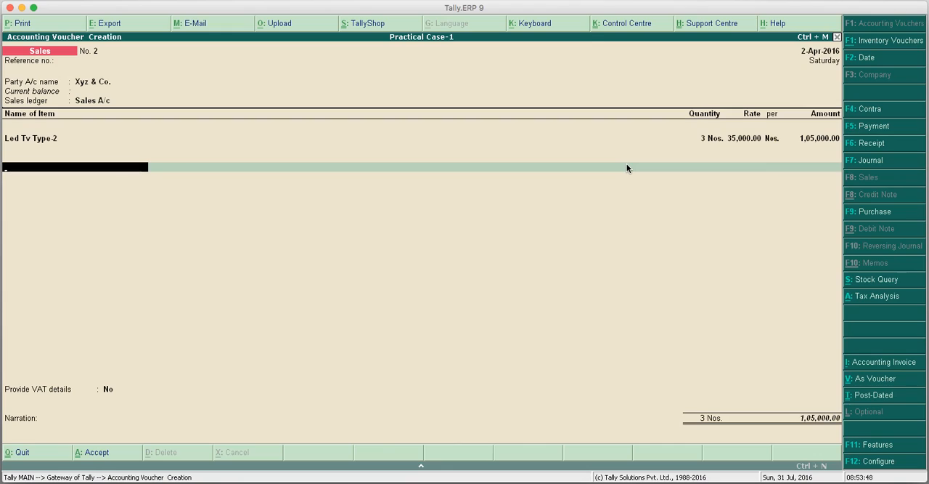
Add the CST A/c ledger below the item with its calculated amount and end the ledger entries.
text(C)
key(Return)
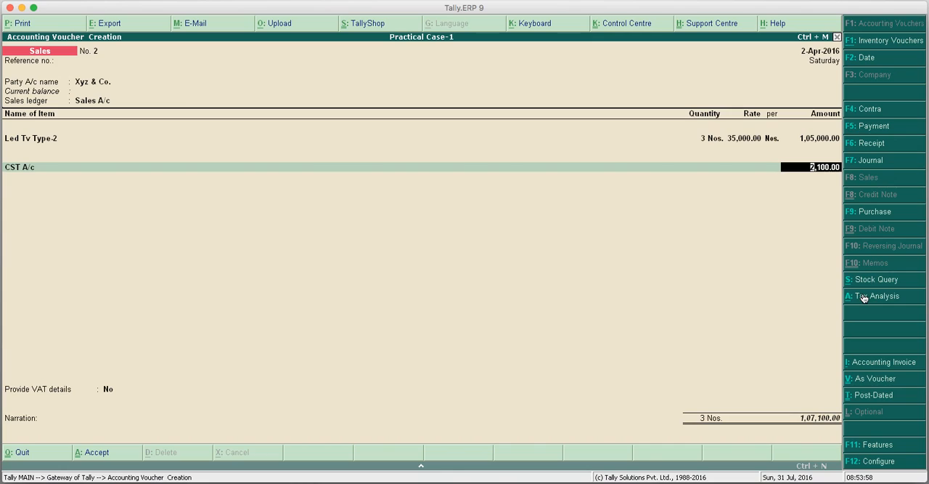
key(Return)
key(Return)
Set Provide VAT details to Yes for the interstate sale and accept the default VAT details.
key(Down)
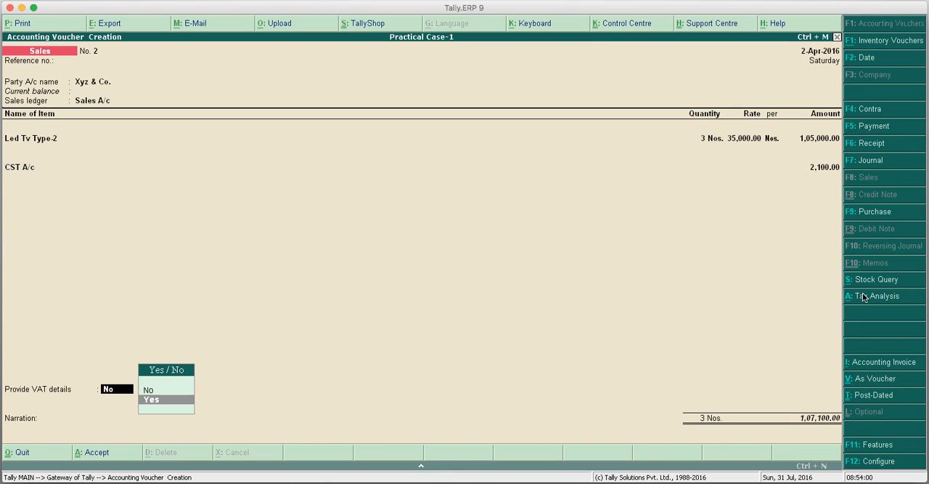
key(Return)
key(Return)
key(Return)
key(Return)
key(Return)
key(Return)
Enter the narration "Bill No. 102" and save the interstate sales voucher.
key(Return)
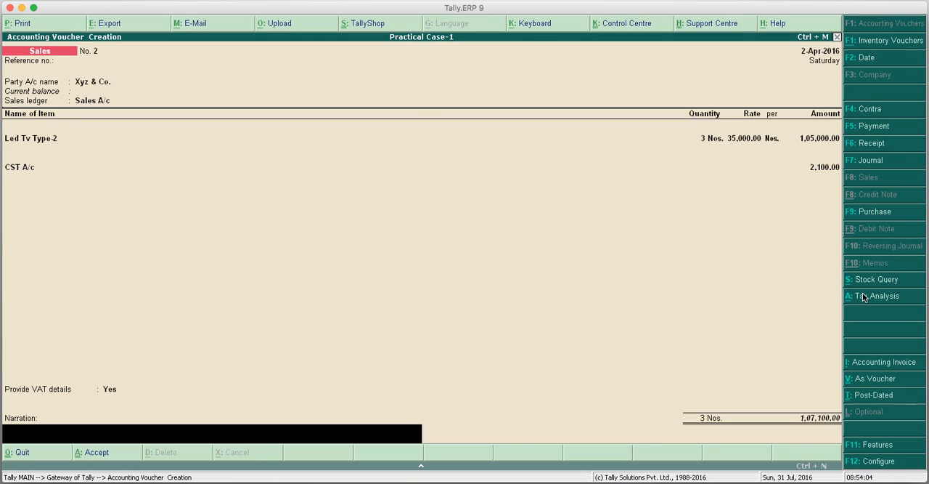
text(Bill No. 101)
key(BackSpace)
text(2)
key(Return)
key(Return)
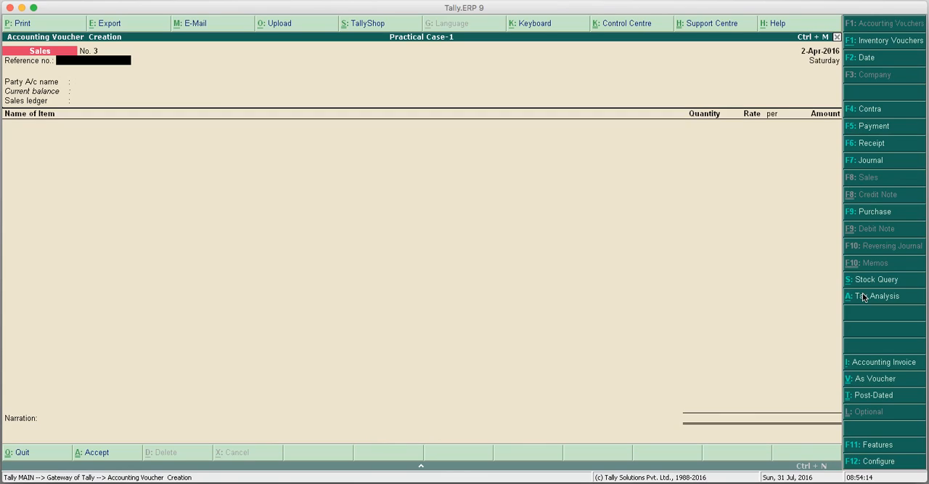
Quit voucher entry and open the list of VAT reports among the statutory reports.
key(Escape)
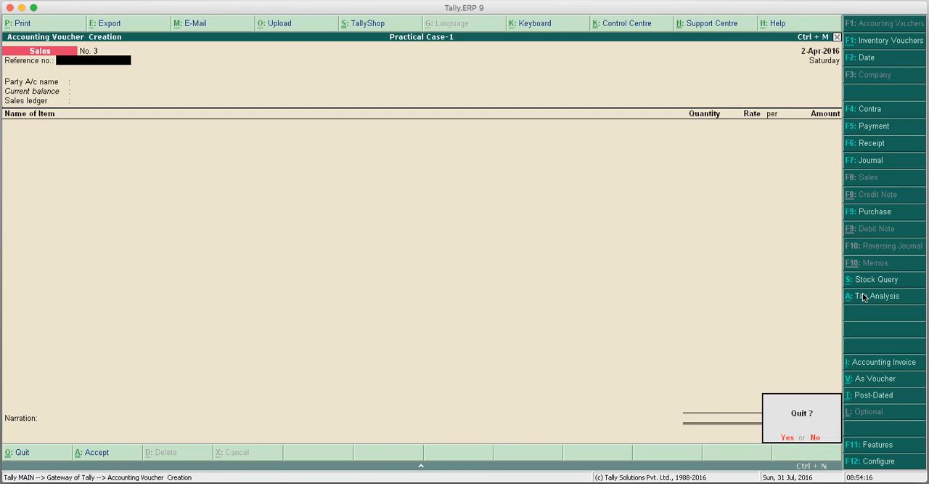
key(Return)
key(Up)
key(Up)
key(Up)
key(Up)
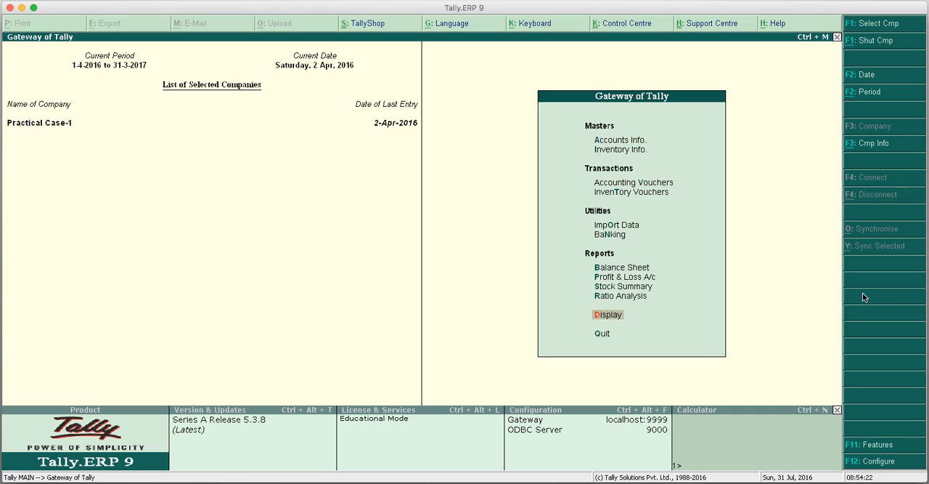
key(Return)
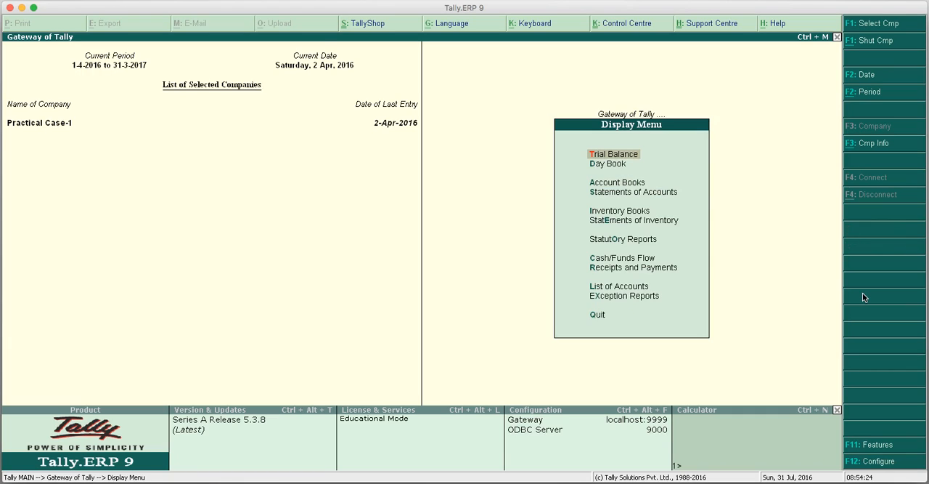
key(Down)
key(Down)
key(Down)
key(Down)
key(Down)
key(Down)
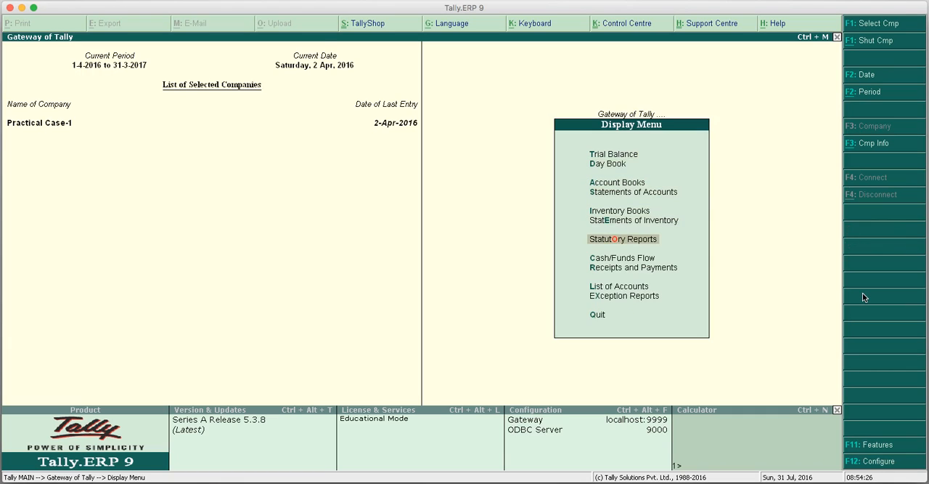
key(Return)
key(Return)
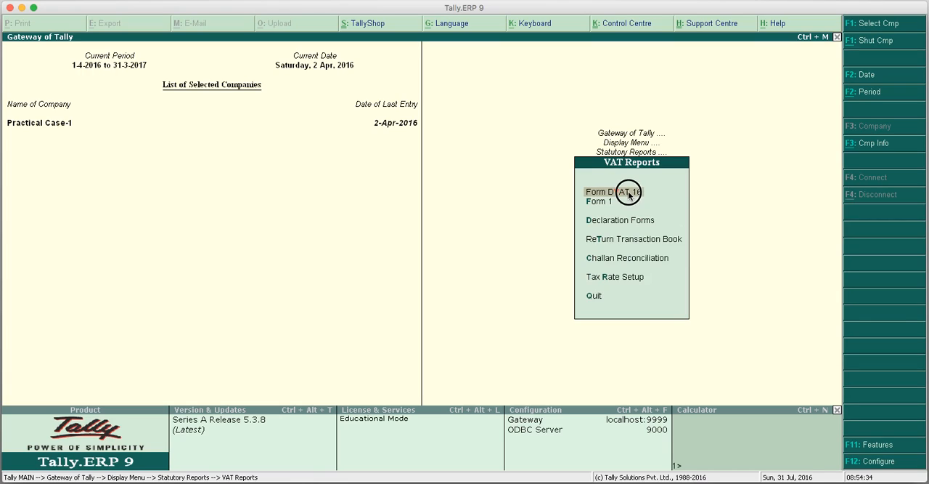
Open the quarterly VAT return report for Form DVAT 16.
click(629, 193)
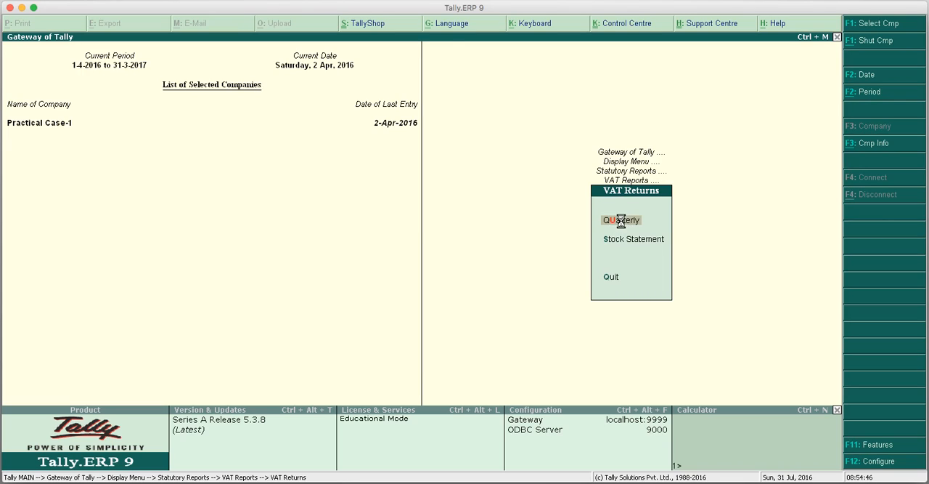
click(621, 222)
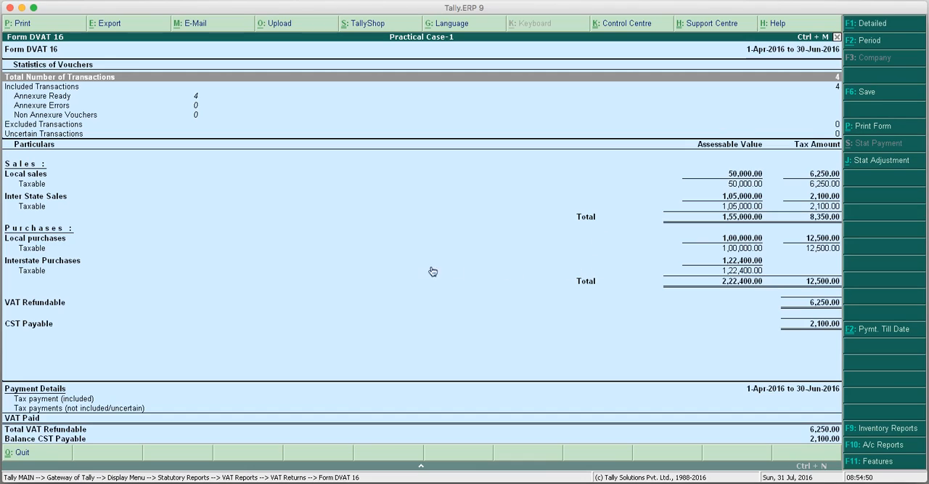
Examine the included transactions and annexure lines in the return's Statistics of Vouchers section.
key(Down)
key(Down)
key(Up)
key(Down)
key(Down)
key(Up)
key(Up)
key(Down)
key(Down)
key(Down)
key(Down)
key(Up)
key(Up)
key(Up)
key(Down)
key(Down)
key(Up)
key(Up)
key(Down)
key(Up)
key(Down)
key(Up)
key(Down)
key(Up)
key(Down)
key(Up)
key(Down)
key(Up)
key(Down)
key(Up)
key(Down)
key(Up)
key(Down)
key(Up)
key(Down)
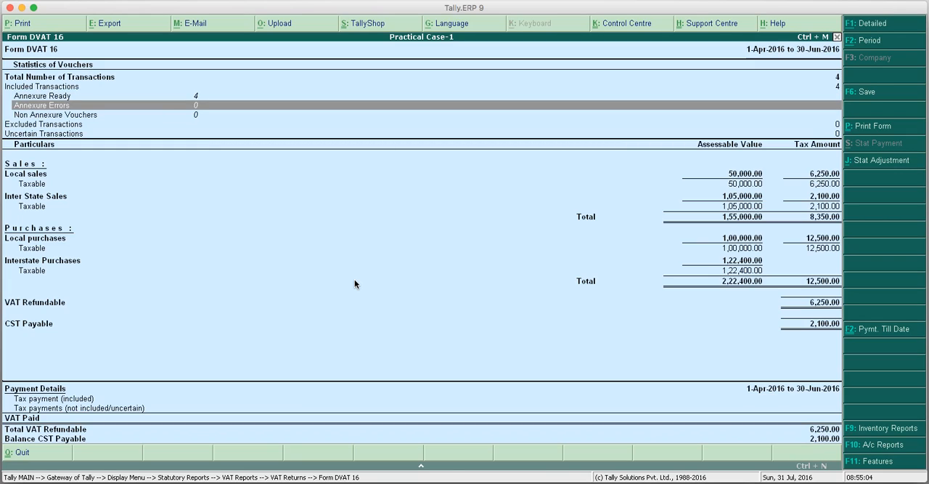
Expand the Taxable lines under Local sales and Inter State Sales to show their tax rate details.
key(Down)
key(Down)
key(Down)
key(Down)
key(Down)
key(Down)
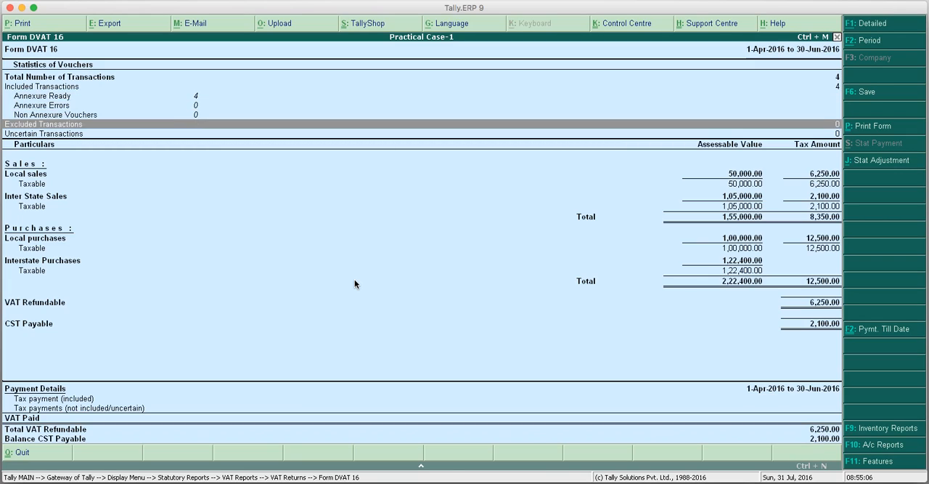
key(shift+Return)
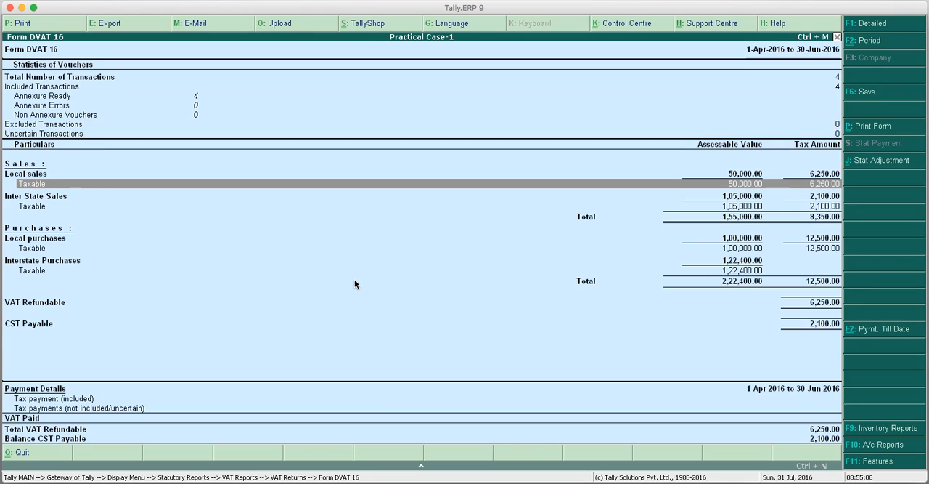
key(Down)
Expand the Taxable lines under Local purchases and Interstate Purchases to show their tax rate details.
key(Down)
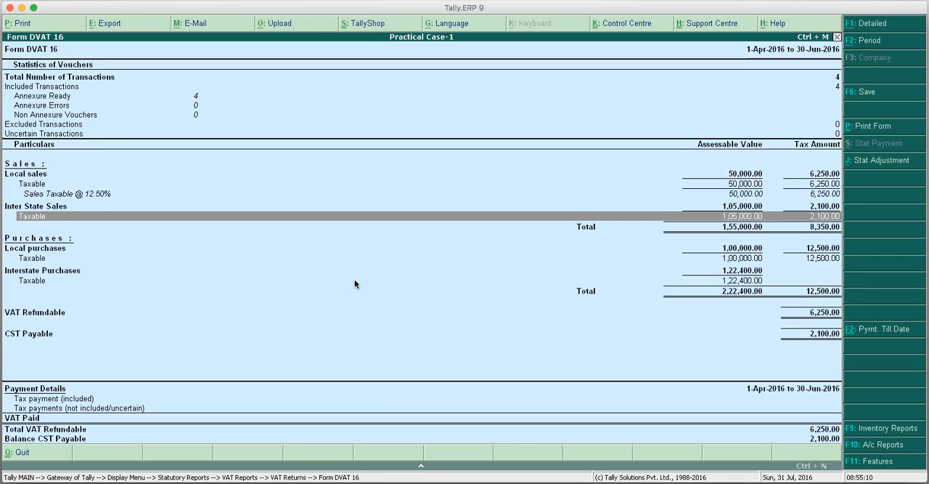
key(shift+Return)
key(Down)
key(Down)
key(Down)
key(shift+Return)
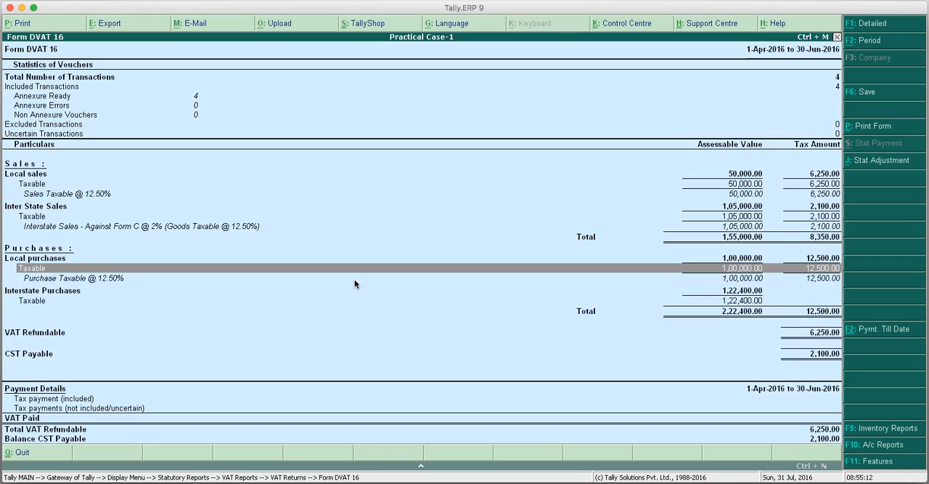
key(Down)
key(Down)
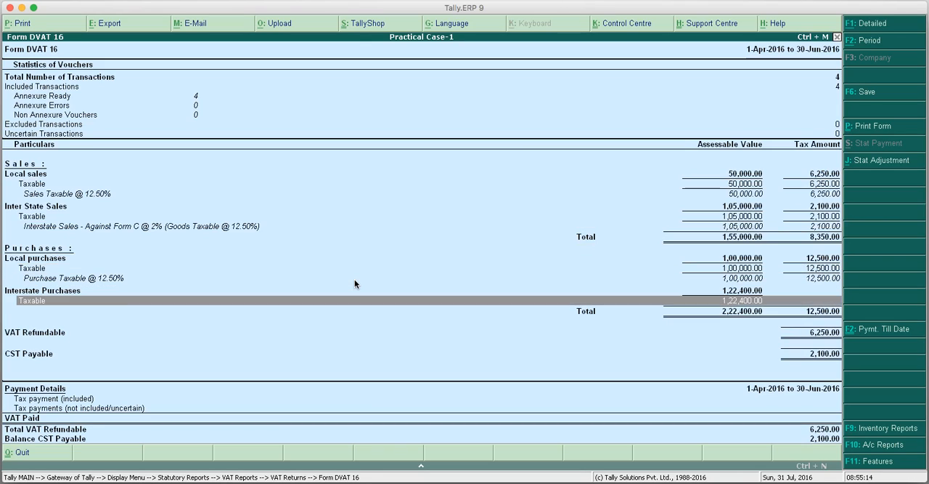
key(shift+Return)
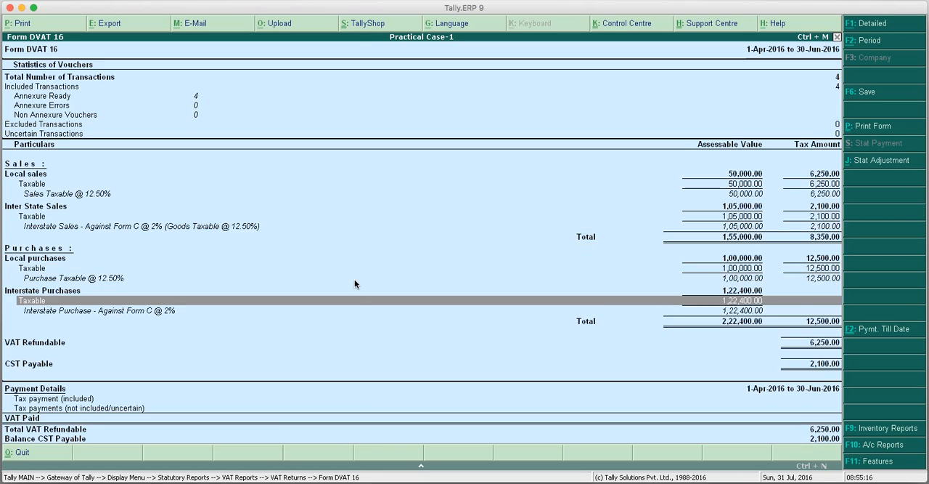
Review the expanded sales and purchases breakdown, the payment details and the voucher statistics in Form DVAT 16.
key(Up)
key(Up)
key(Up)
key(Up)
key(Up)
key(Up)
key(Up)
key(Up)
key(Up)
key(Up)
key(Up)
key(Up)
key(Up)
key(Up)
key(Up)
key(Up)
key(Up)
key(Down)
key(Down)
key(Down)
key(Down)
key(Down)
key(Down)
key(Down)
key(Down)
key(Down)
key(Down)
key(Down)
key(Down)
key(Down)
key(Down)
key(Down)
key(Down)
key(Down)
key(Down)
key(Down)
key(Down)
key(Down)
key(Down)
key(Down)
key(Down)
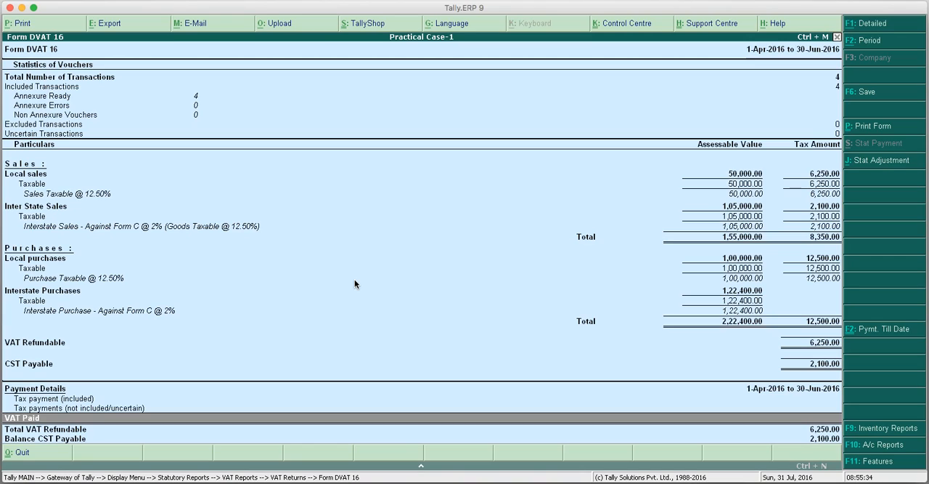
key(Up)
key(Up)
key(Up)
key(Up)
key(Up)
key(Up)
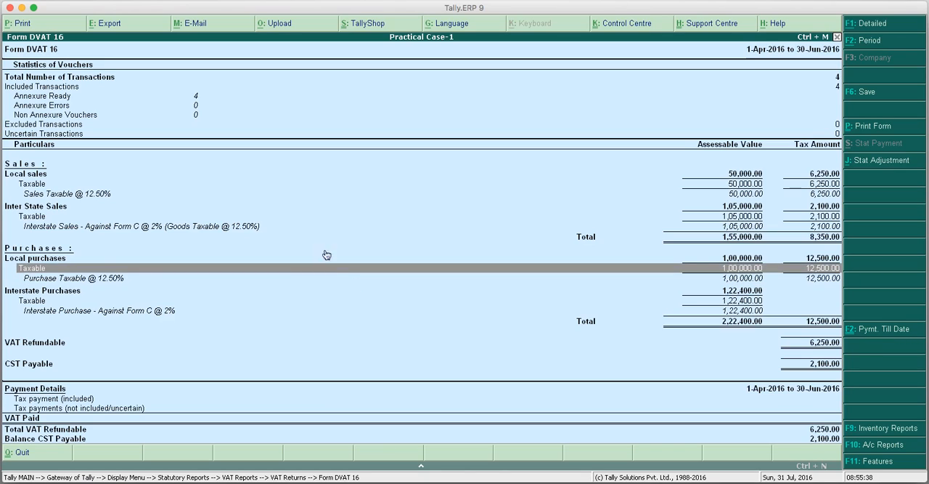
key(Up)
key(Up)
key(Up)
key(Up)
key(Up)
key(Up)
key(Up)
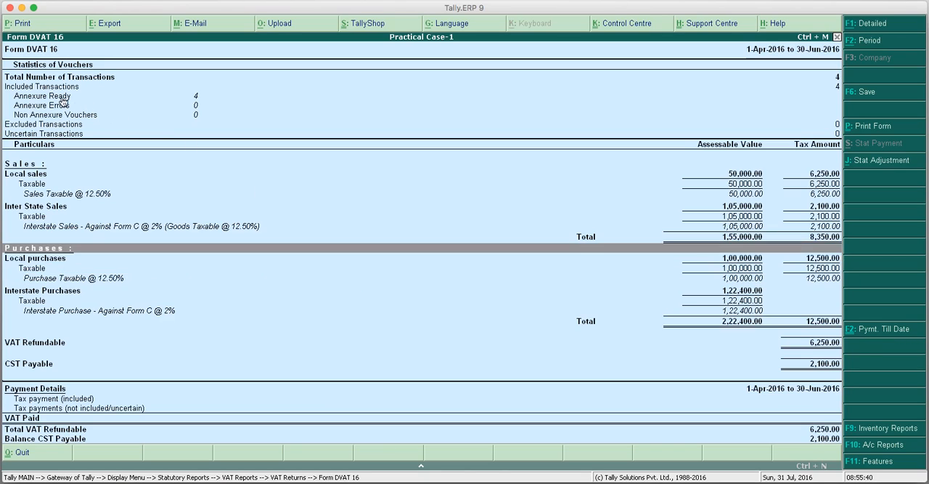
key(Up)
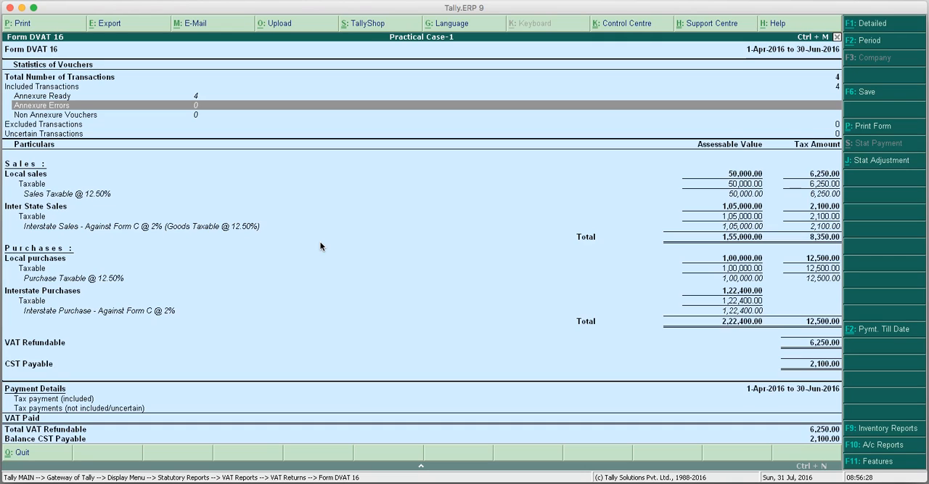
Leave the Form DVAT 16 return and open the creation form for a single ledger.
key(Escape)
key(Escape)
key(Escape)
key(Escape)
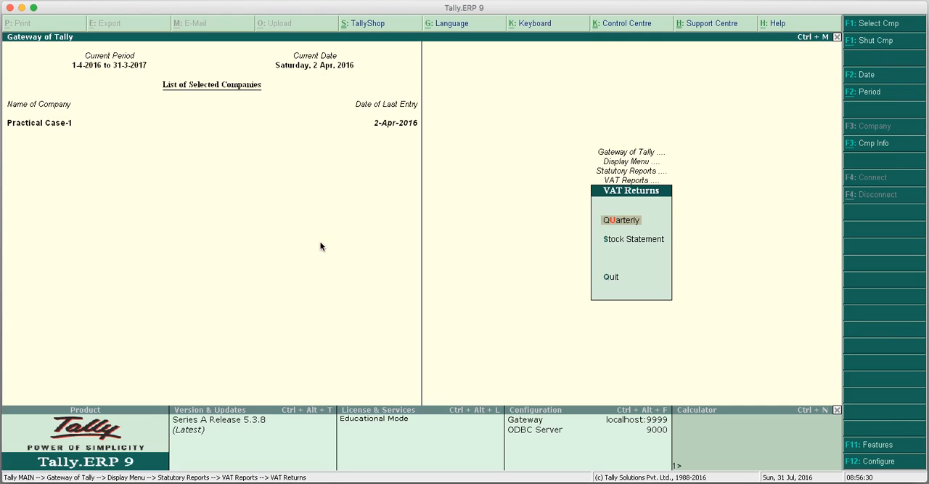
key(Escape)
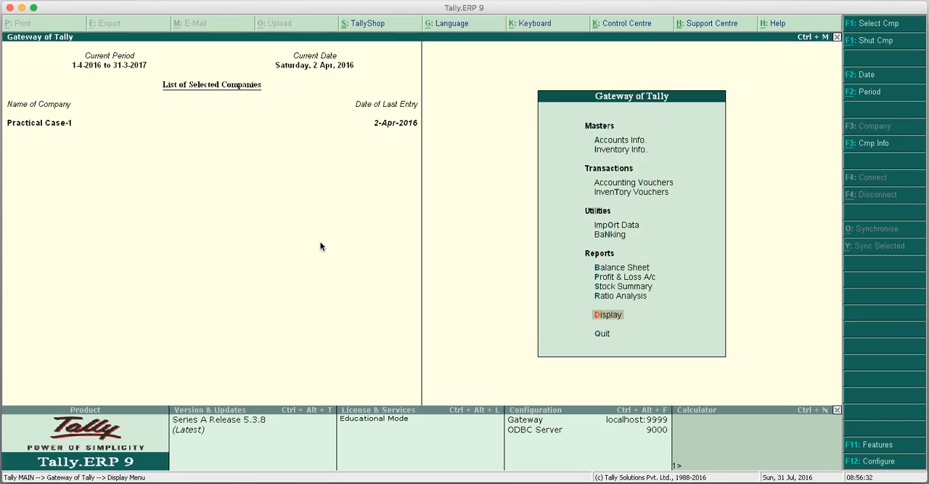
key(Up)
key(Up)
key(Up)
key(Up)
key(Up)
key(Up)
key(Up)
key(Up)
key(Up)
key(Up)
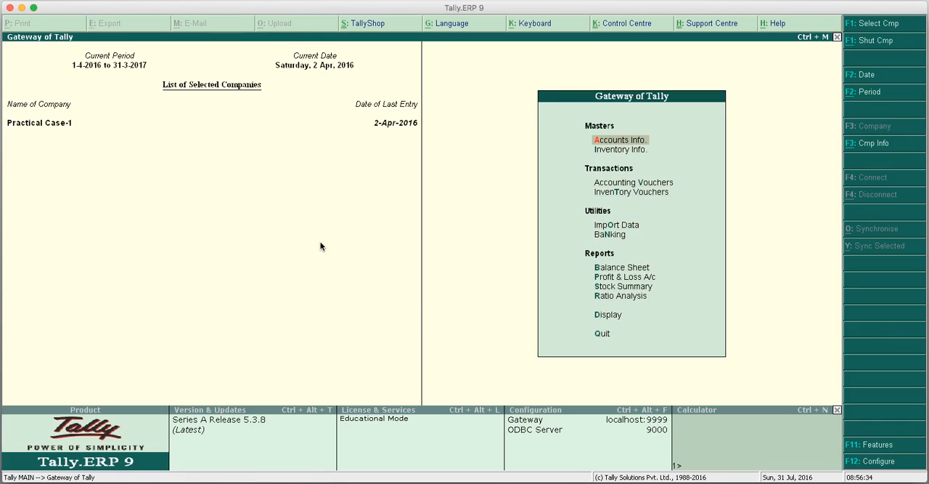
key(Return)
key(Down)
key(Return)
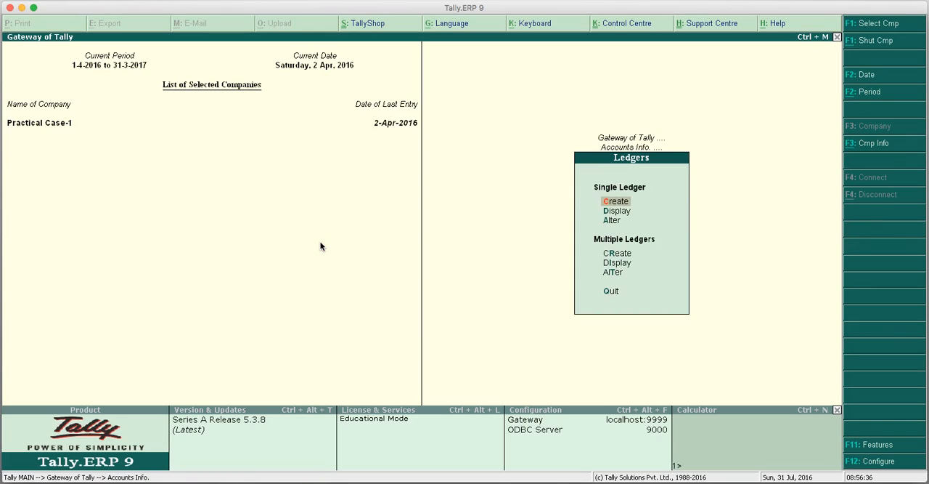
key(Return)
Name the ledger R K & Co, group it under Sundry Debtors, and keep India and Delhi as its country and state.
text(R K & Co)
key(Return)
Enable VAT details with dealer type Regular and a blank VAT TIN, save the R K & Co ledger, and leave ledger creation.
key(Return)
key(Return)
key(Return)
key(Return)
key(Return)
key(Return)
key(Return)
key(Return)
key(Return)
key(y)
key(Return)
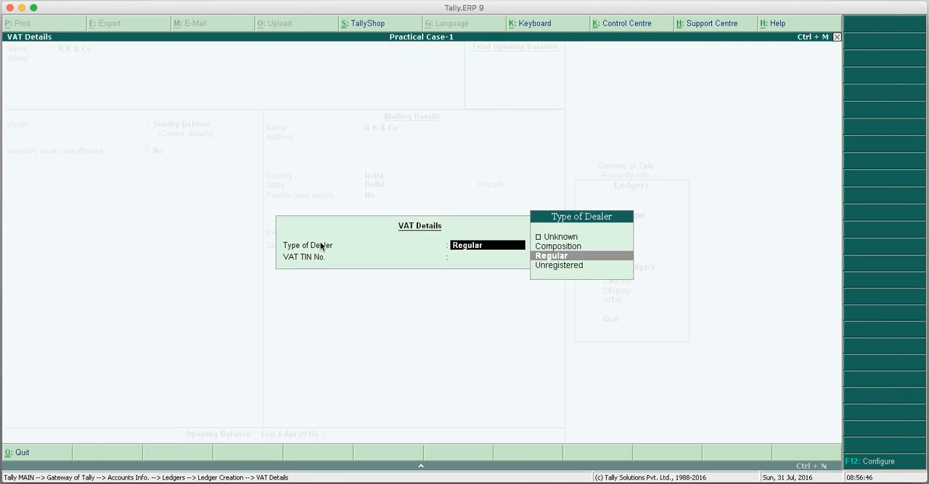
key(Return)
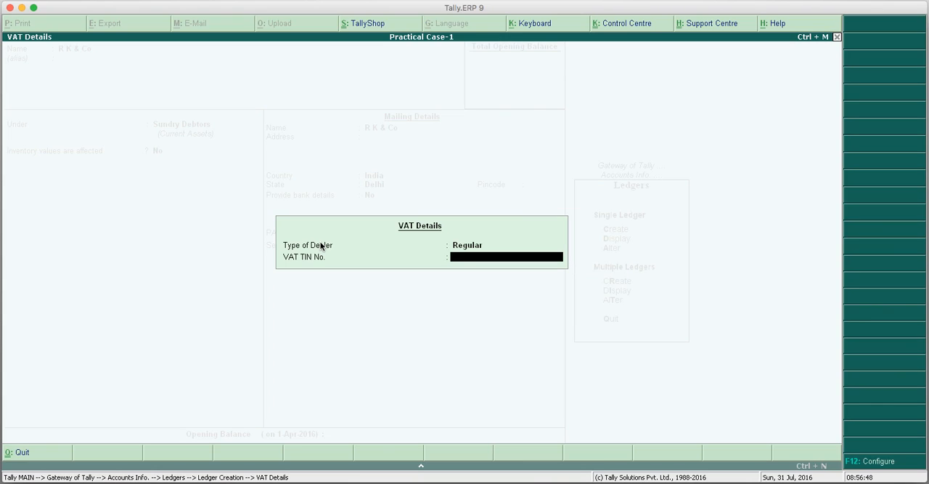
key(Return)
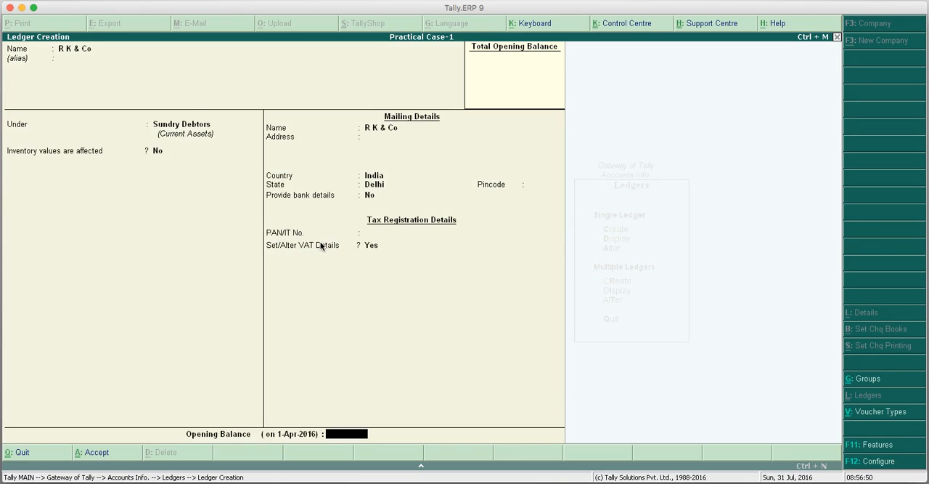
key(Return)
key(Return)
key(Escape)
key(Return)
key(Escape)
key(Escape)
Start a sales voucher with a blank reference number and choose R K & Co as the party account.
key(Down)
key(Down)
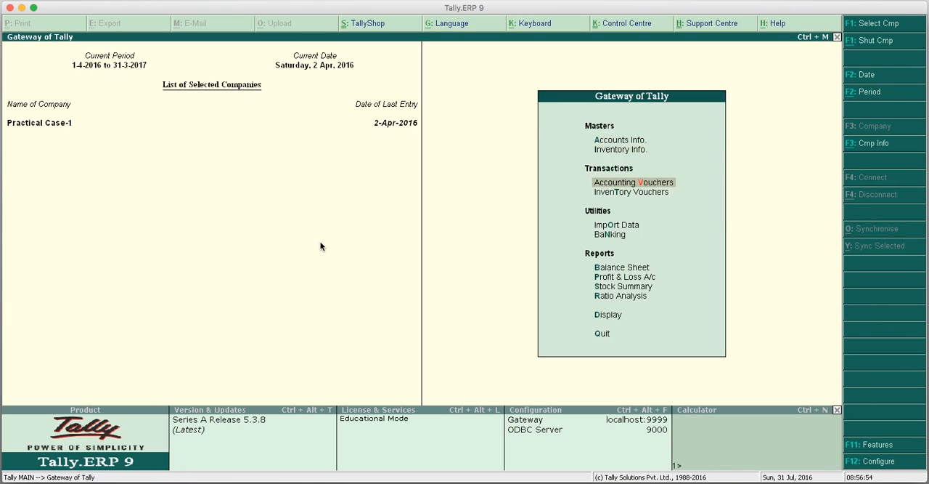
key(Return)
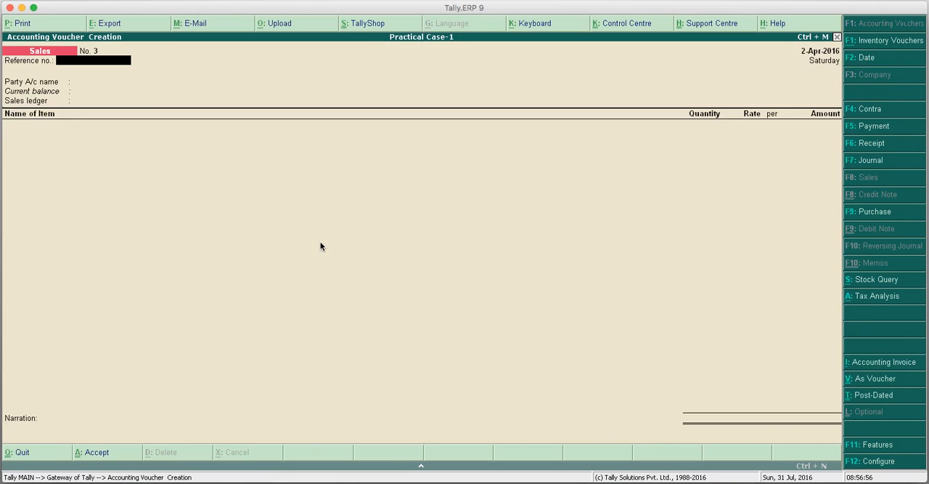
key(Return)
key(Down)
key(Down)
key(Down)
key(Down)
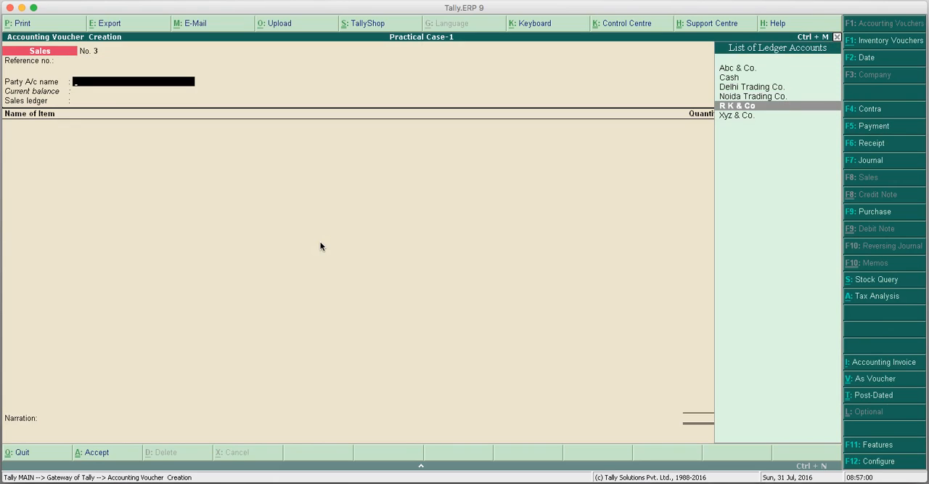
key(Return)
Accept the party details for R K & Co, leaving the despatch, order, TIN and CST number fields blank.
key(Return)
key(Return)
key(Return)
key(Return)
key(Return)
key(Return)
key(Return)
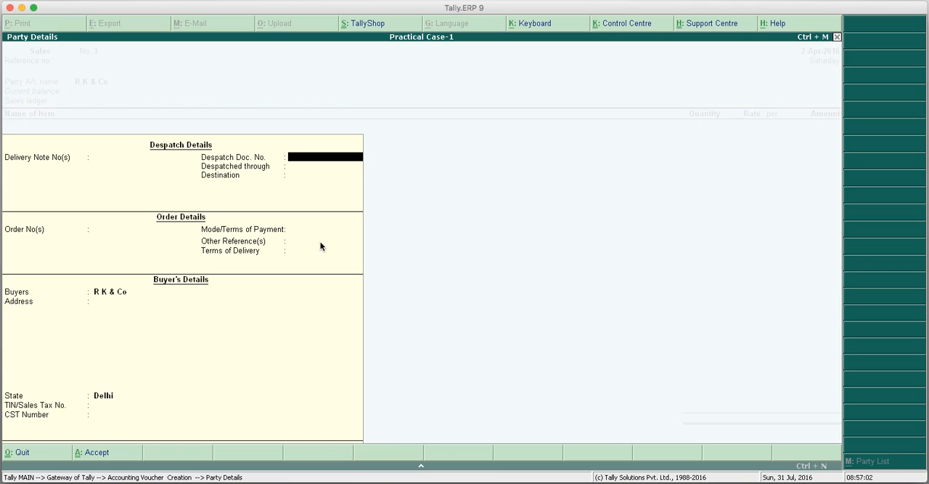
key(Return)
key(Return)
key(Return)
key(Return)
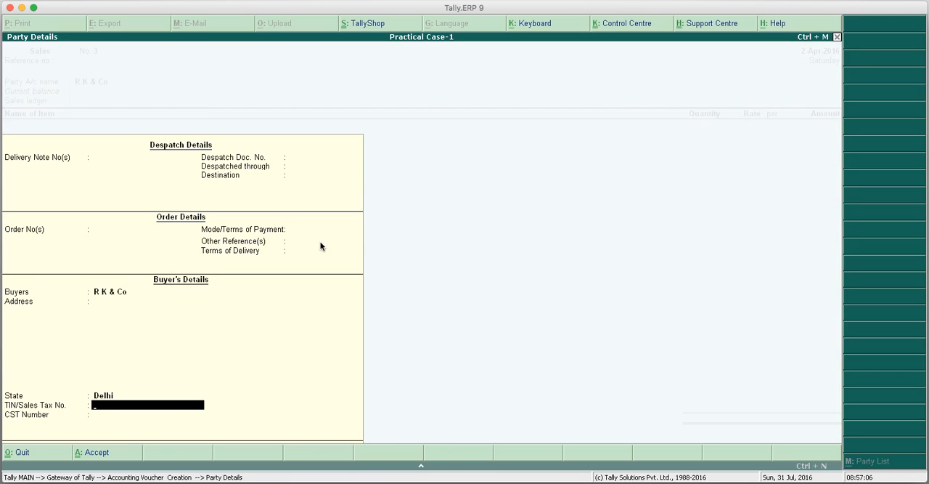
key(Return)
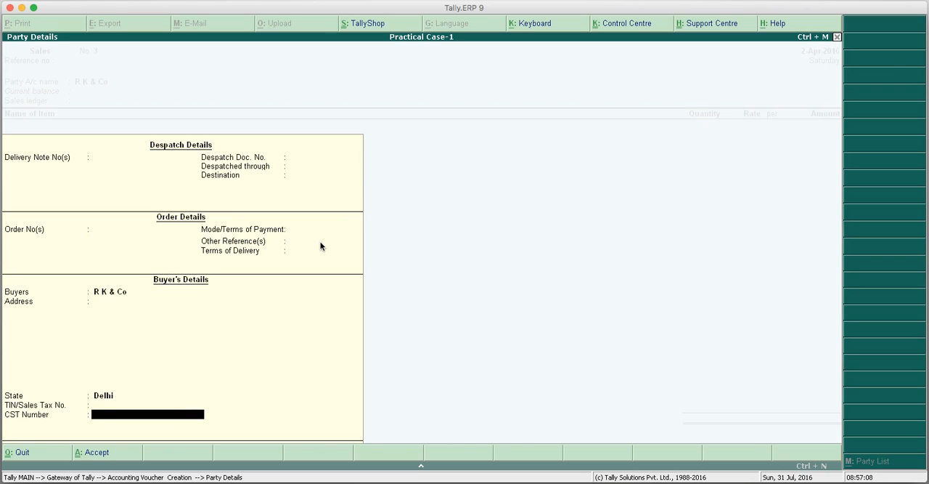
key(Return)
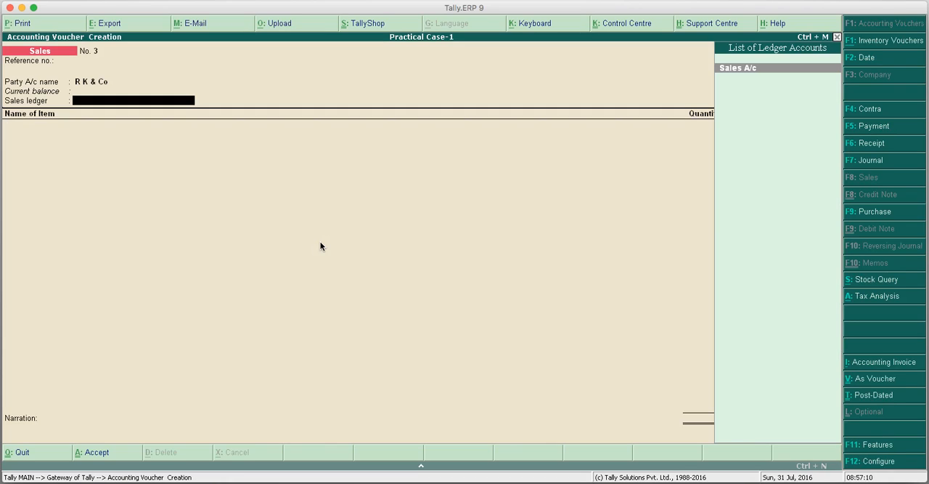
Select Sales A/c as the sales ledger and add 1 Nos. of Led Tv - Type-1 at a rate of 25,000.00.
key(Return)
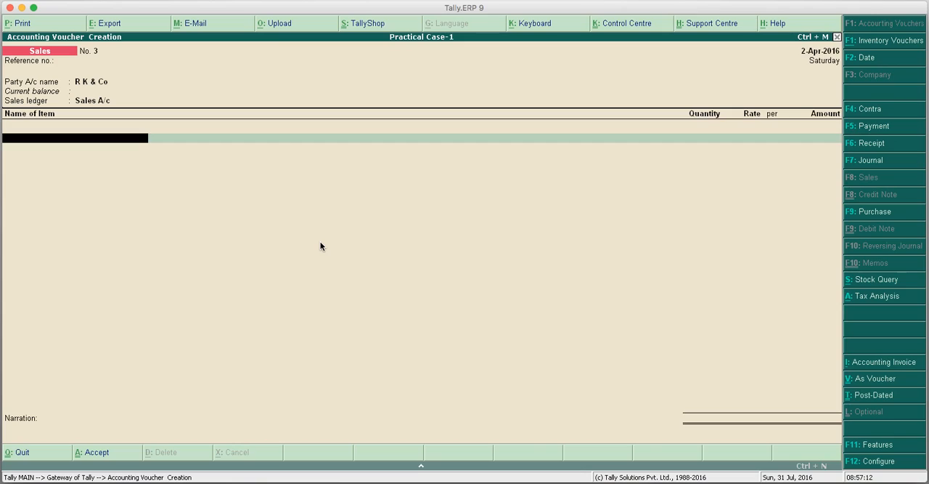
text(L)
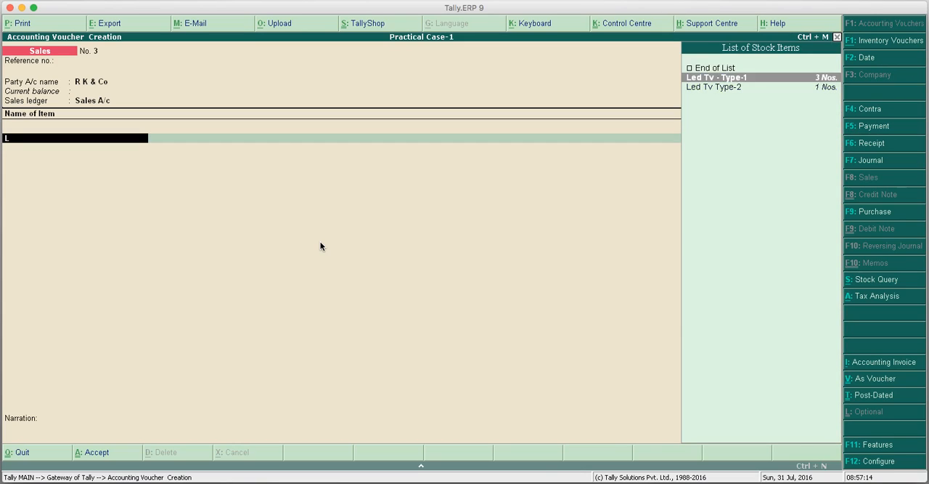
key(Return)
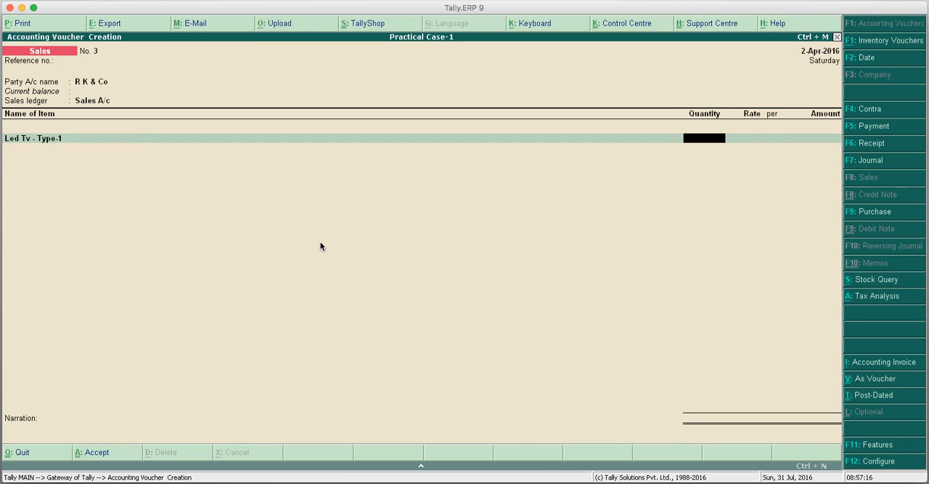
text(1)
key(Return)
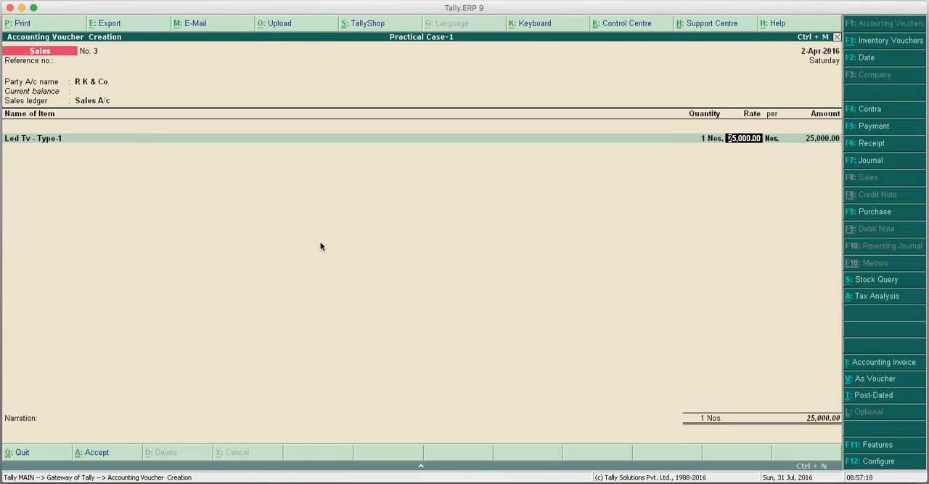
key(Return)
Add the VAT A/c ledger below the stock item and check the voucher's tax analysis.
key(Return)
key(Return)
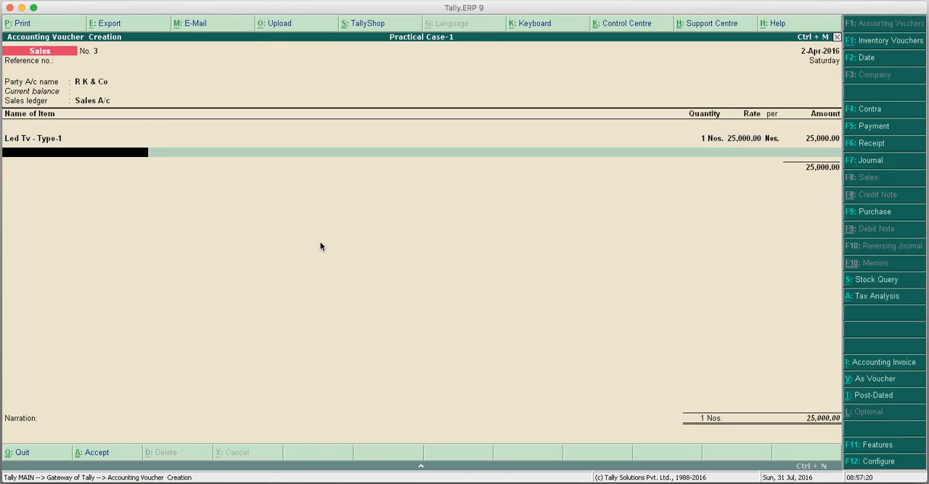
key(Return)
text(V)
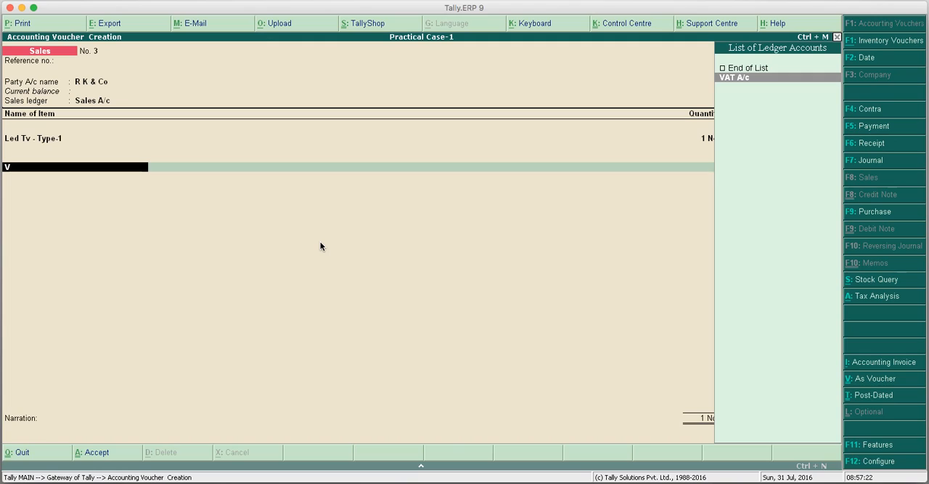
key(Return)
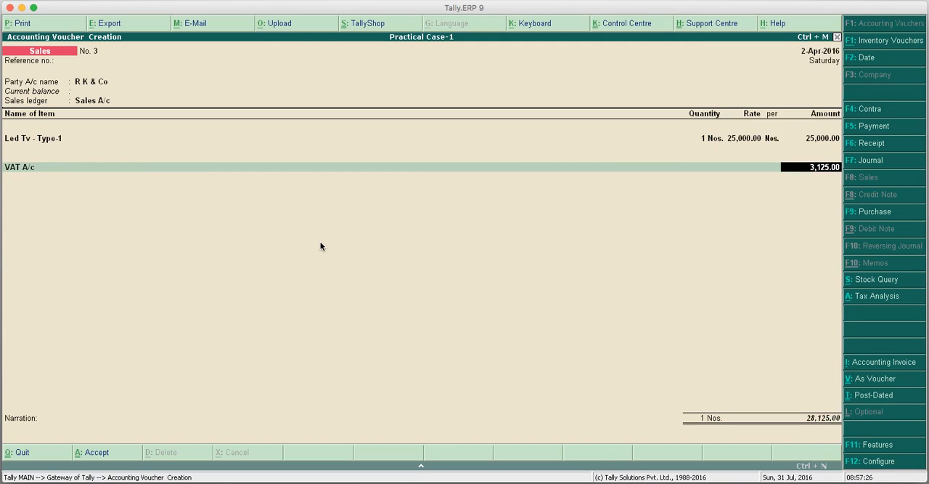
click(863, 296)
key(Escape)
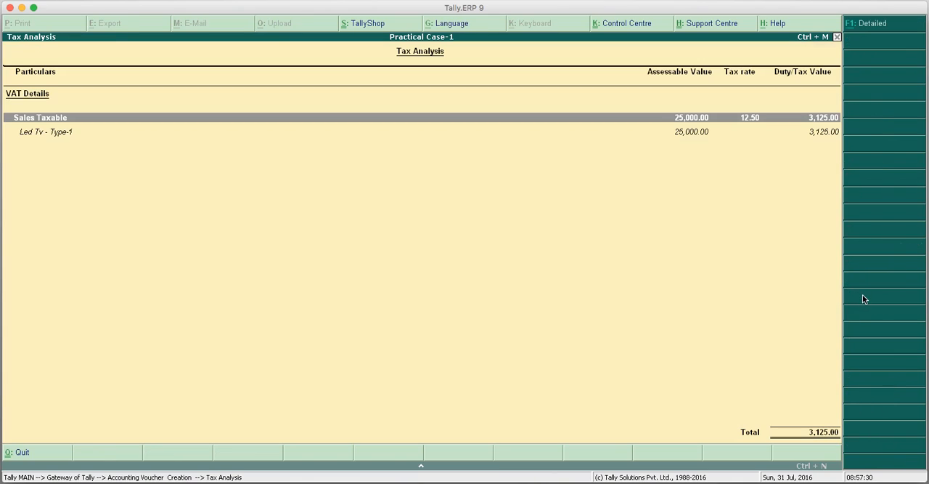
Keep VAT A/c as the tax ledger, save the sales voucher for R K & Co, and leave voucher entry.
key(BackSpace)
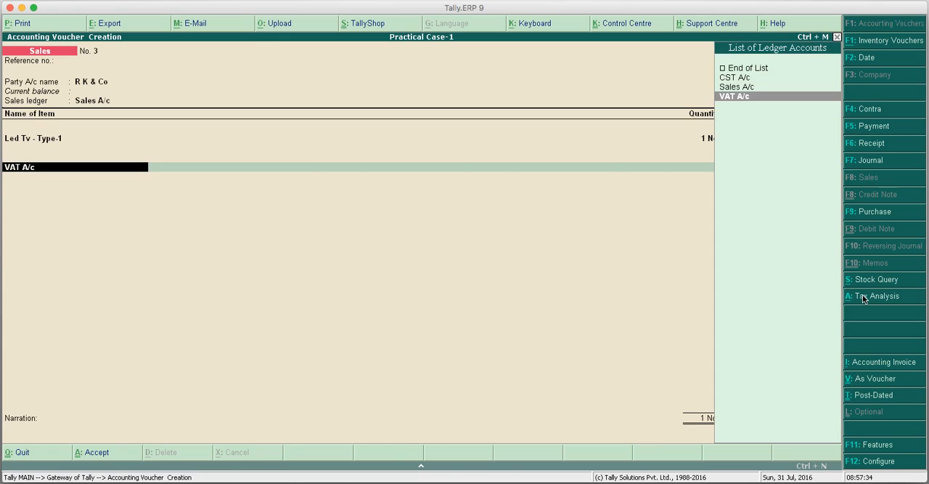
key(Up)
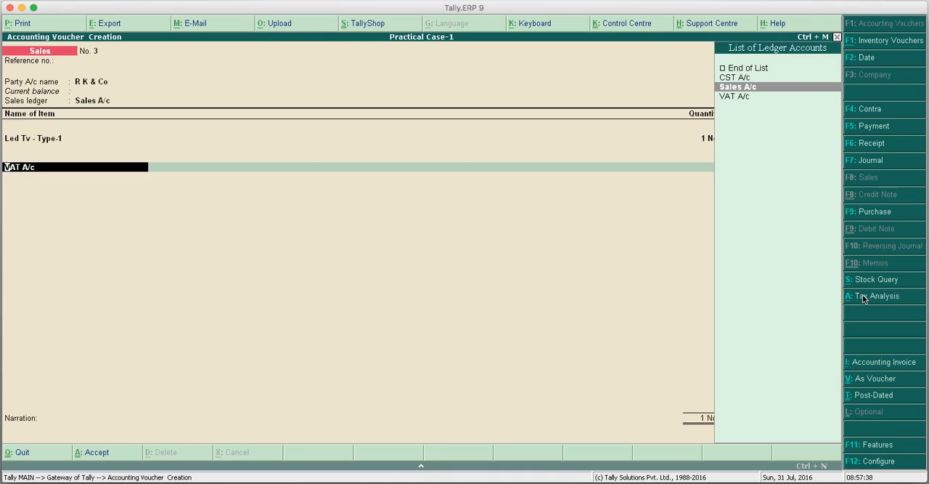
key(Down)
key(Return)
key(Return)
key(Return)
key(Return)
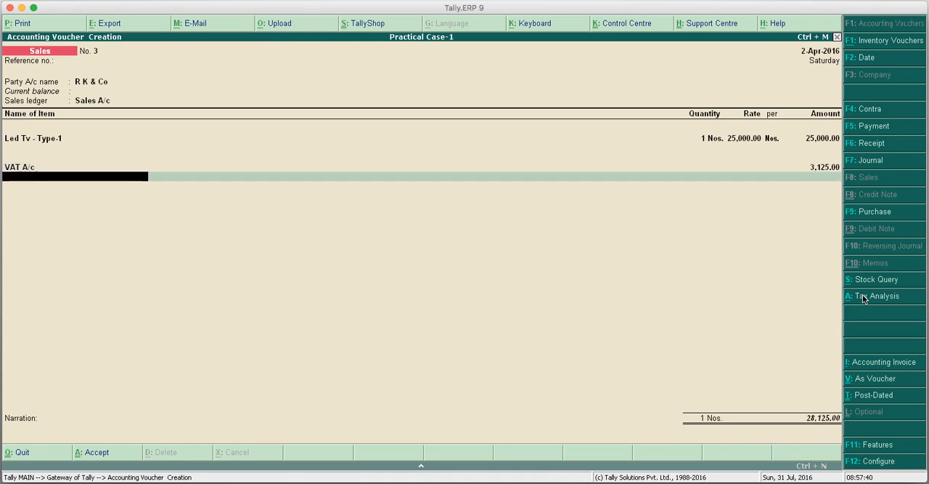
key(Return)
key(Return)
key(Escape)
key(Return)
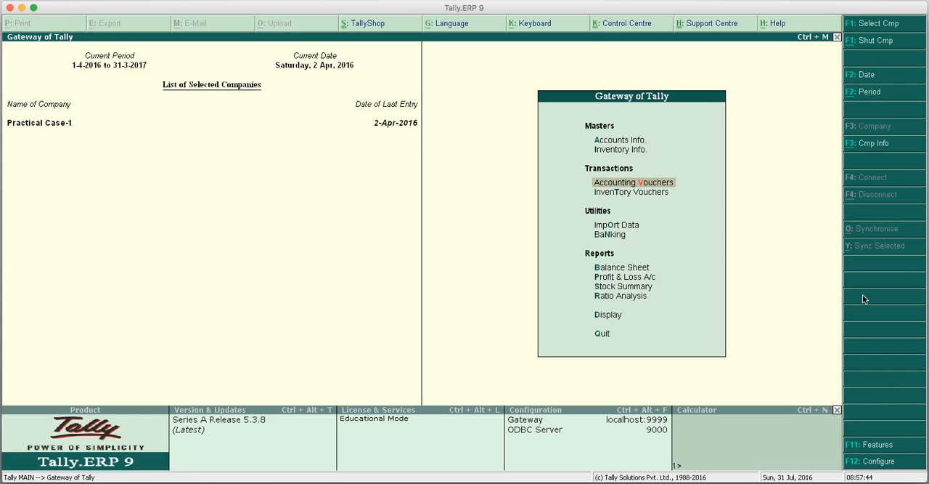
Open the quarterly Form DVAT 16 return from the statutory VAT reports.
key(Down)
key(Down)
key(Down)
key(Down)
key(Down)
key(Down)
key(Down)
key(Down)
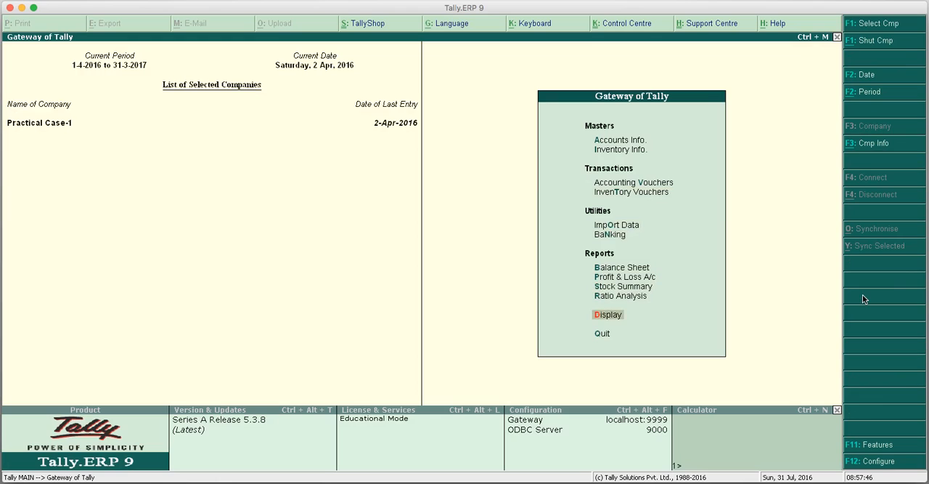
key(Return)
key(Down)
key(Down)
key(Down)
key(Down)
key(Down)
key(Down)
key(Return)
key(Return)
key(Return)
key(Return)
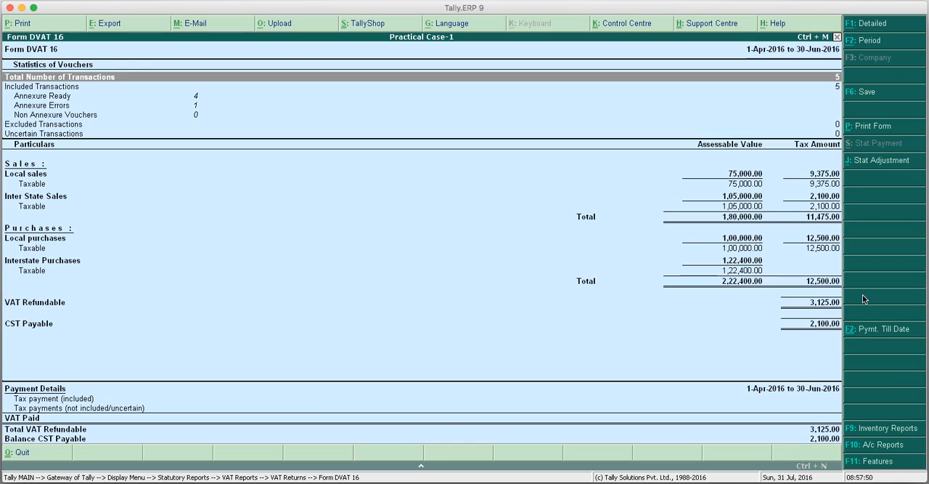
Examine the Annexure Ready and Annexure Errors lines in the return's Statistics of Vouchers.
key(Down)
key(Down)
key(Up)
key(Down)
key(Up)
key(Down)
key(Up)
key(Down)
key(Up)
key(Down)
key(Up)
key(Down)
key(Up)
key(Down)
key(Up)
key(Down)
key(Up)
key(Down)
key(Up)
key(Down)
key(Up)
key(Down)
key(Up)
key(Down)
key(Up)
key(Down)
key(Up)
key(Down)
key(Up)
key(Down)
key(Up)
key(Down)
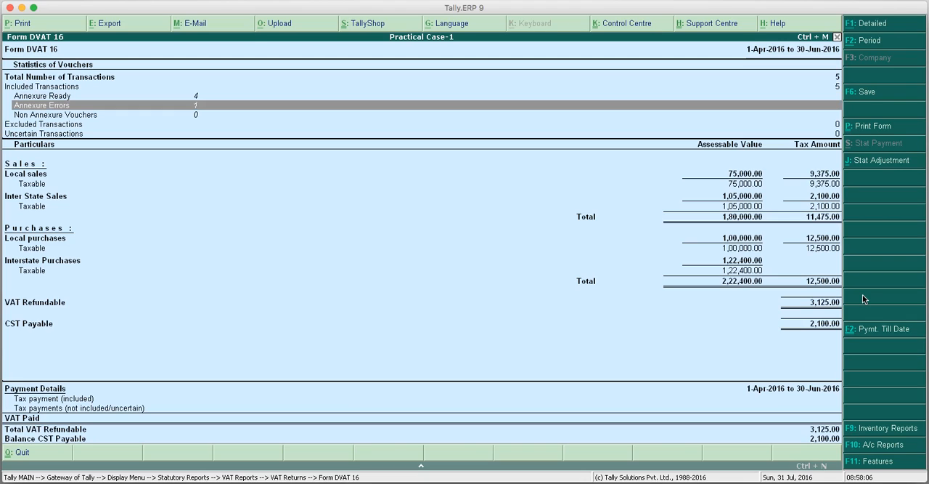
Open the annexure errors, drill into Annexure - 2B, and show the error details of the R K & Co voucher.
key(Return)
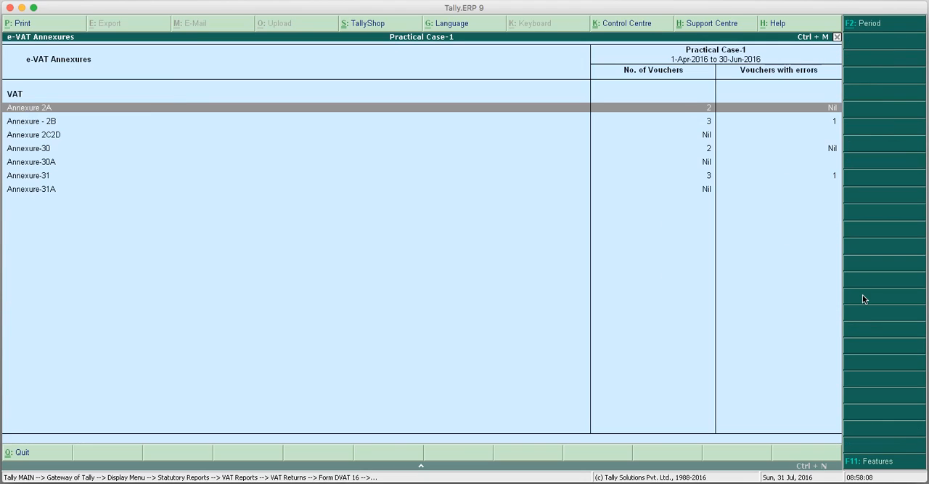
key(Down)
key(Return)
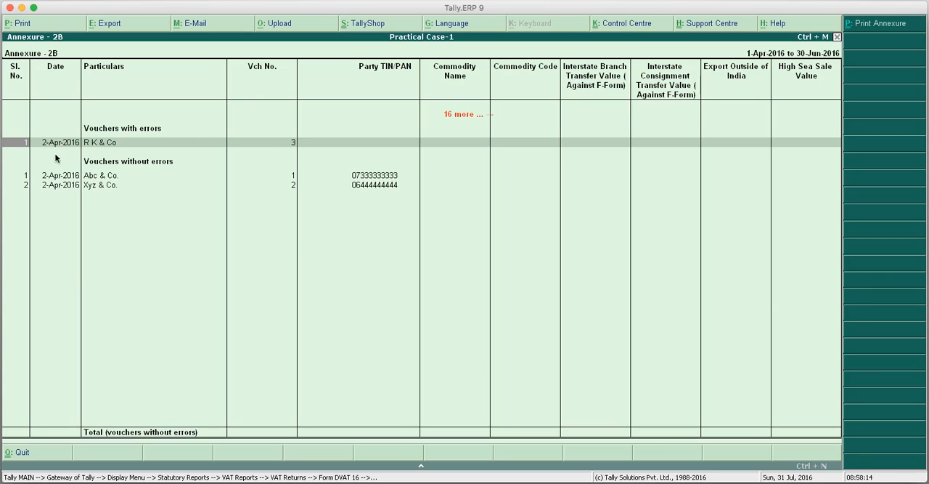
key(Down)
key(Up)
key(Return)
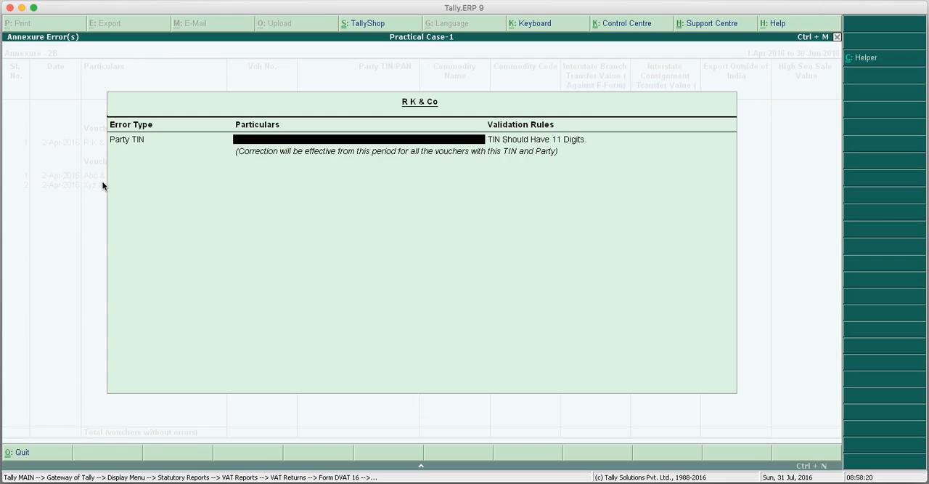
Enter an 11-digit party TIN for R K & Co, accept the correction, and return to Form DVAT 16.
text(075555555555)
key(Return)
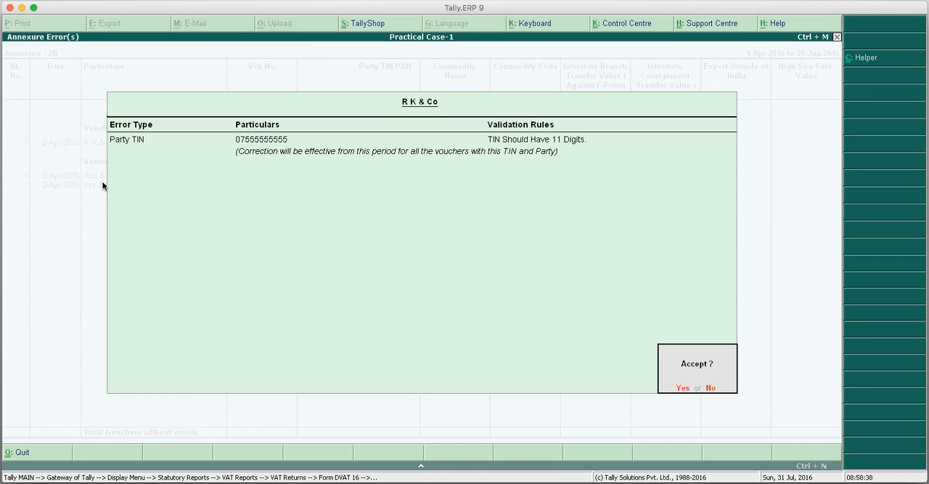
key(Return)
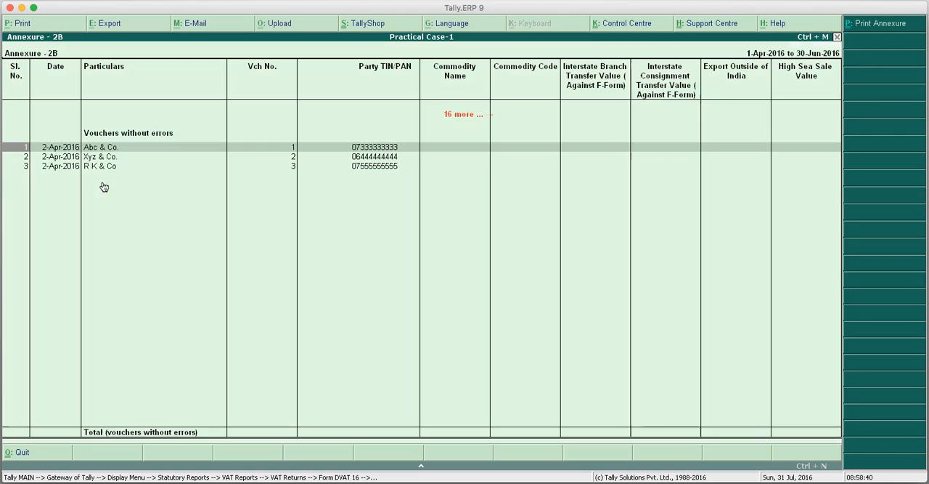
key(Escape)
key(Escape)
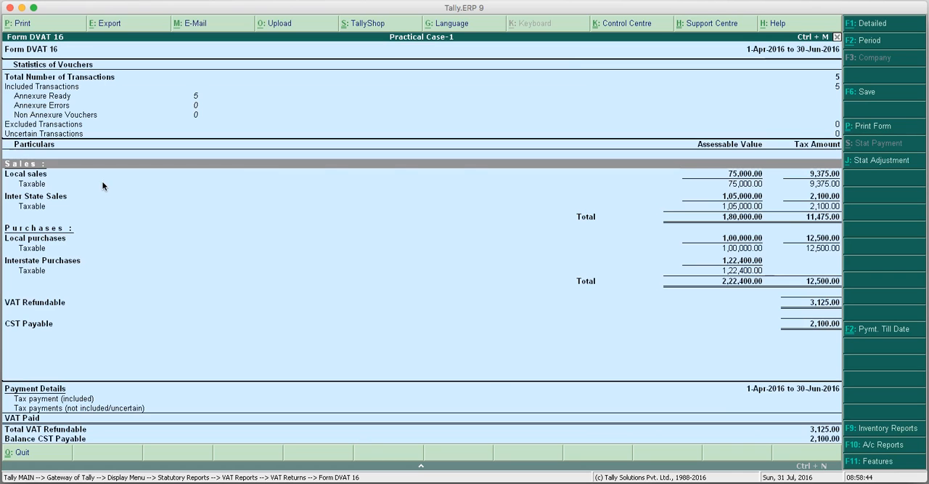
Review the annexure lines in Form DVAT 16's Statistics of Vouchers following the TIN correction.
key(Up)
key(Up)
key(Up)
key(Up)
key(Up)
key(Down)
key(Up)
key(Down)
key(Up)
key(Down)
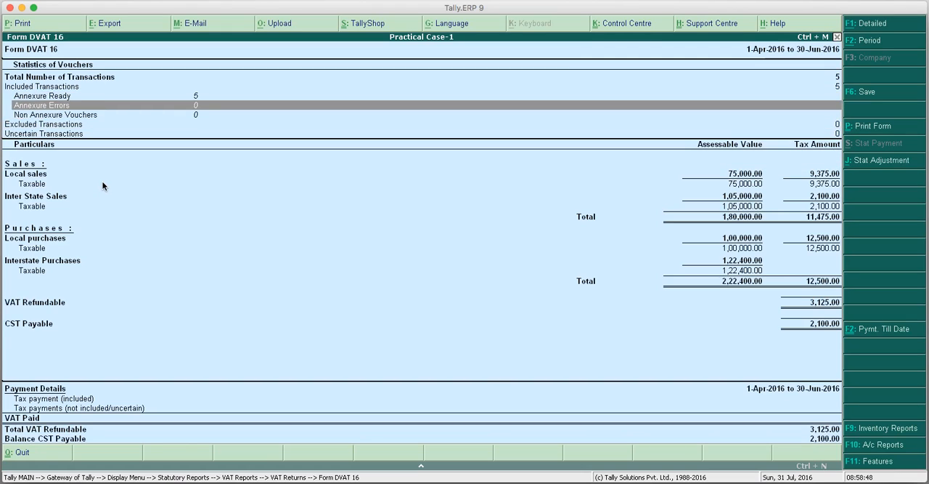
key(Up)
key(Down)
key(Up)
key(Down)
key(Up)
key(Down)
key(Up)
key(Down)
Leave Form DVAT 16 and open the Form 1 return from the VAT reports.
key(Escape)
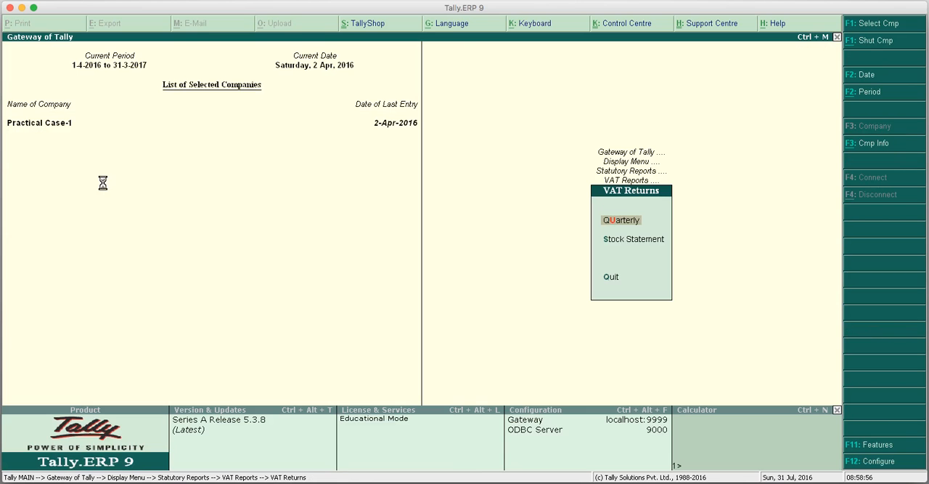
key(Return)
key(Escape)
key(Escape)
key(Down)
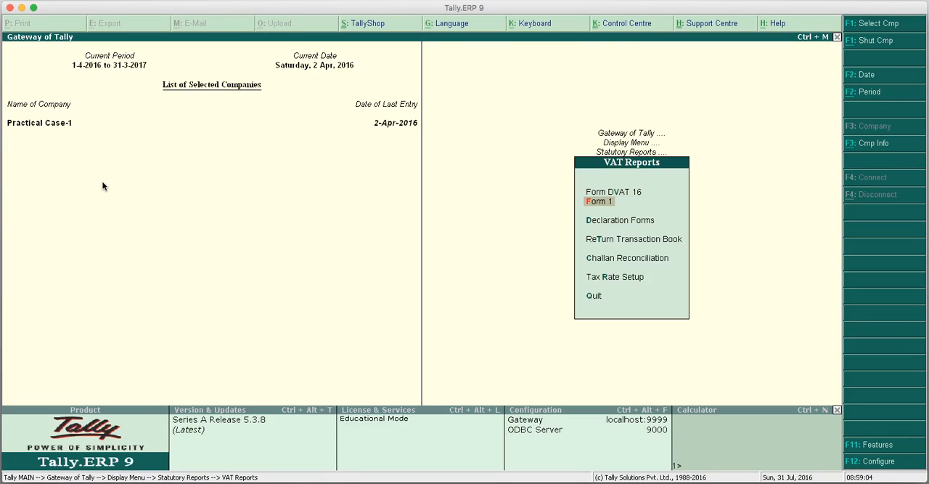
click(610, 204)
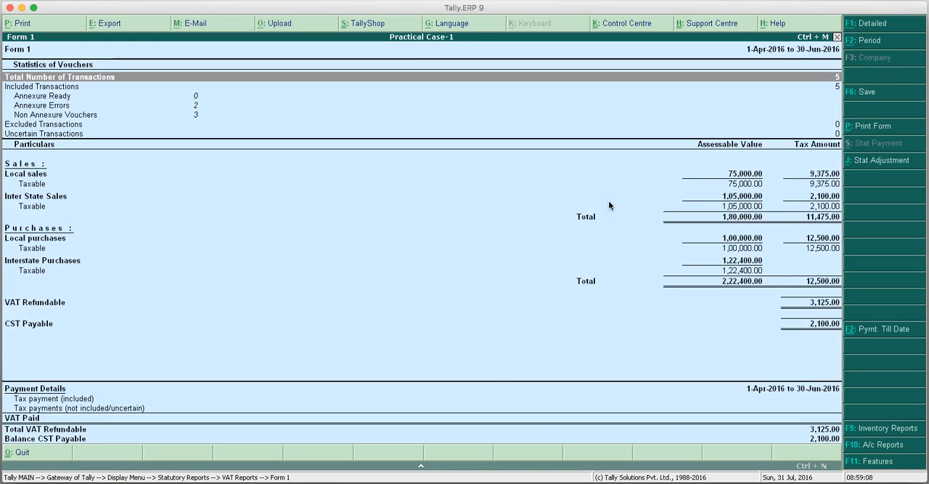
Examine the Annexure Ready, Annexure Errors and Non Annexure Vouchers lines in Form 1's Statistics of Vouchers.
key(Down)
key(Down)
key(Down)
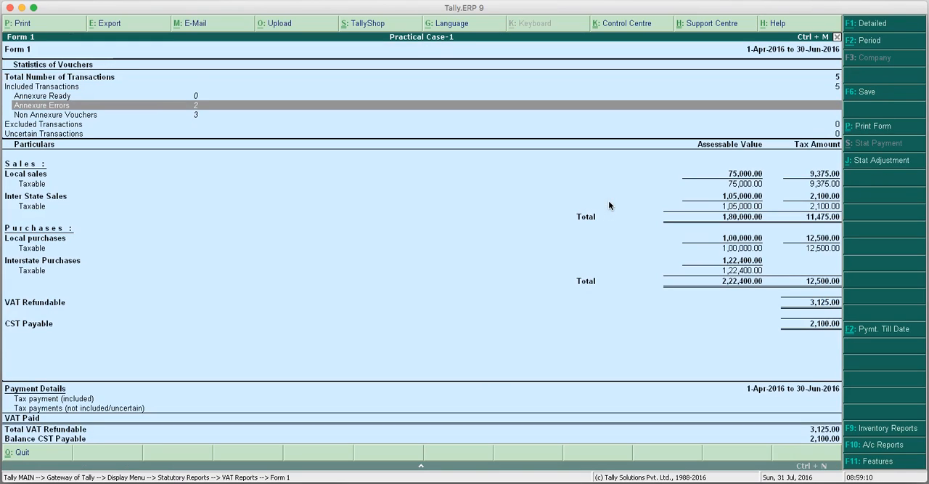
key(Down)
key(Up)
key(Down)
key(Up)
key(Up)
key(Up)
key(Up)
key(Down)
key(Up)
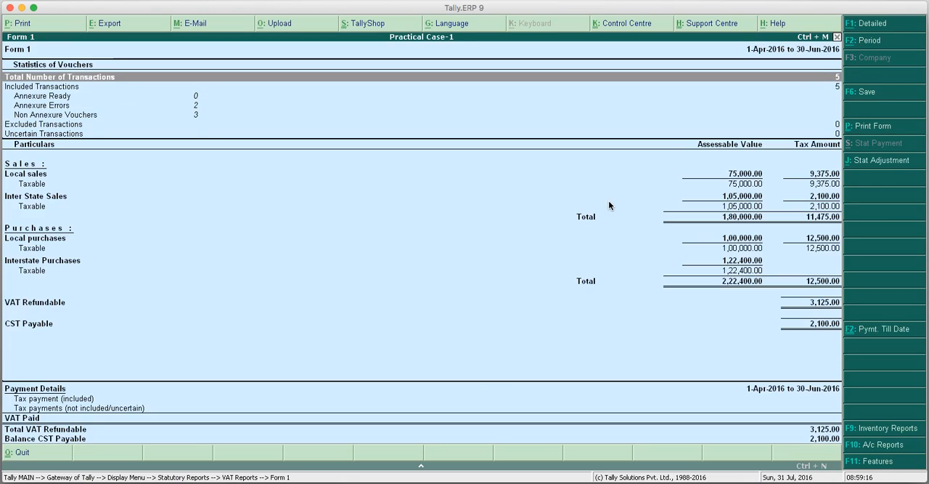
key(Down)
key(Down)
key(Down)
key(Down)
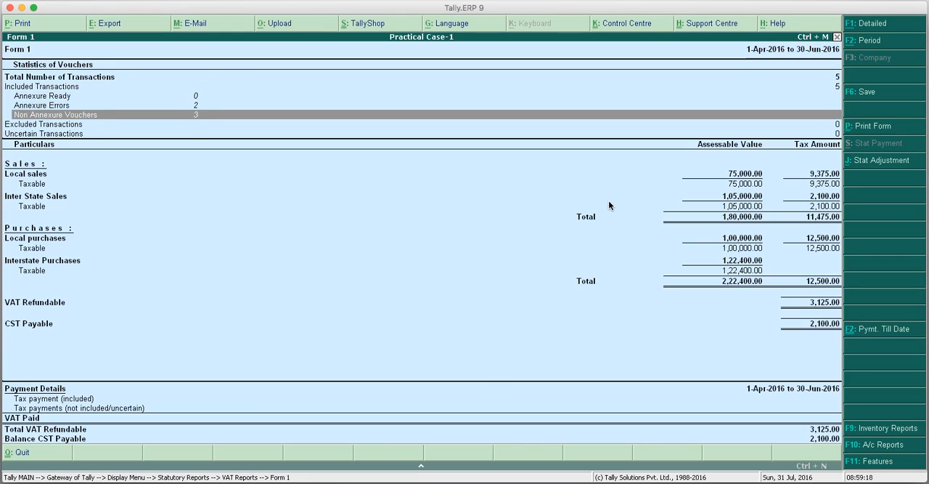
key(Up)
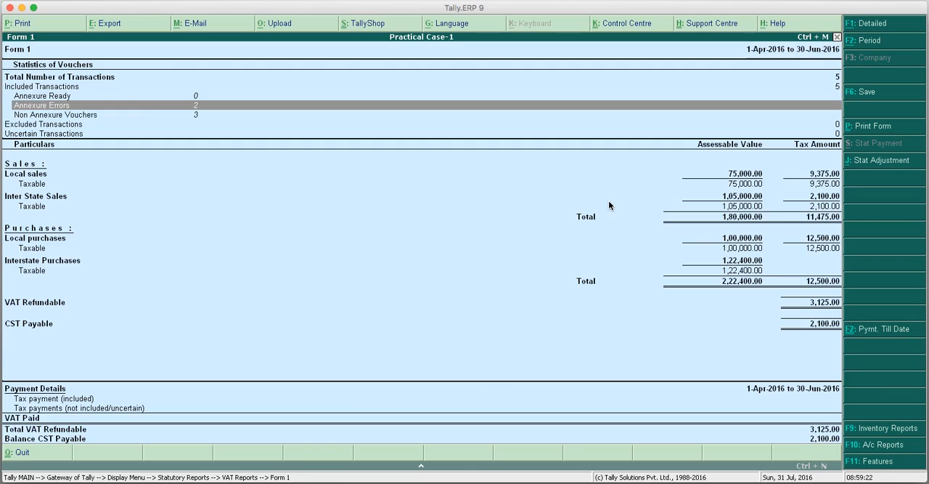
key(Up)
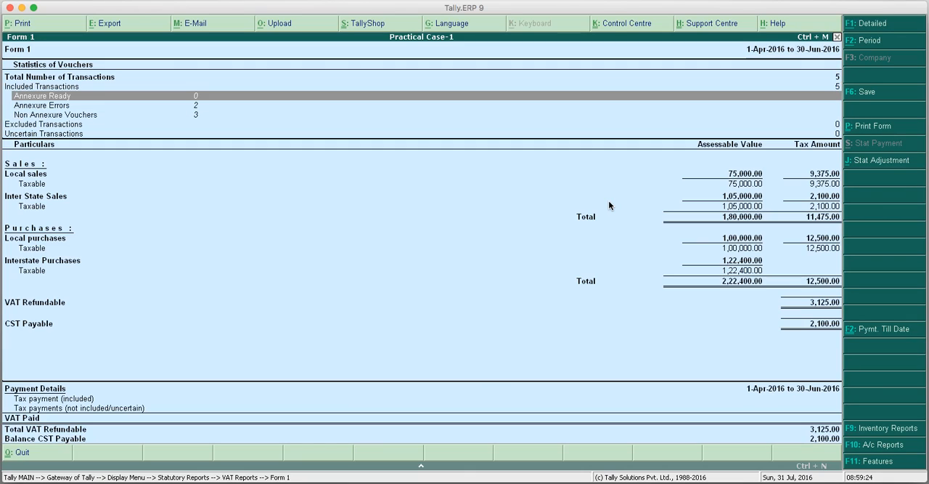
key(Down)
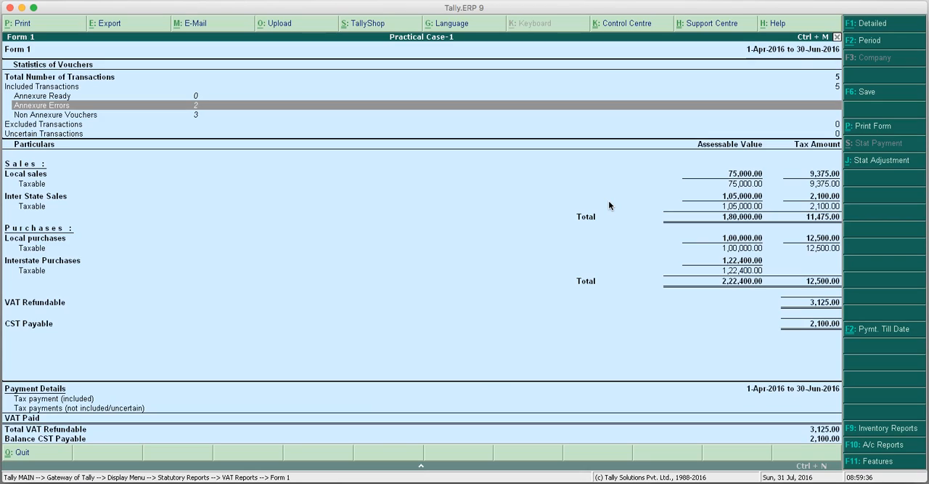
key(Down)
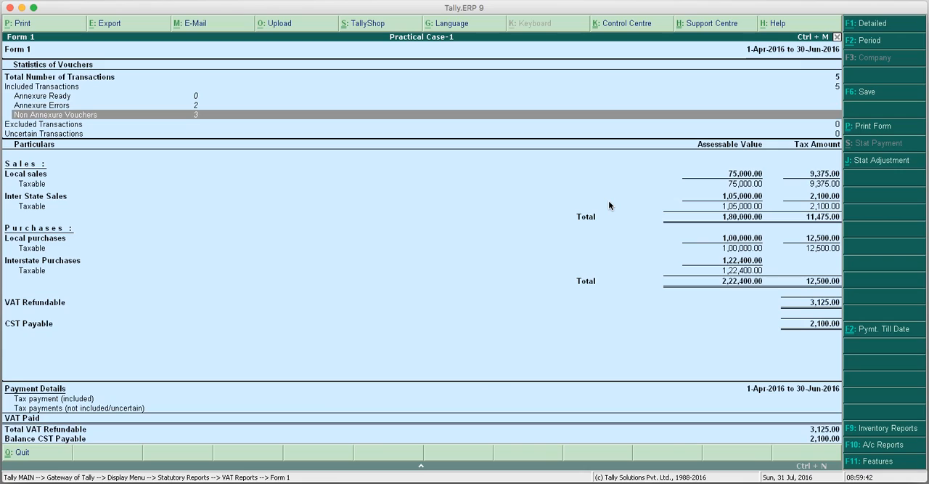
key(Up)
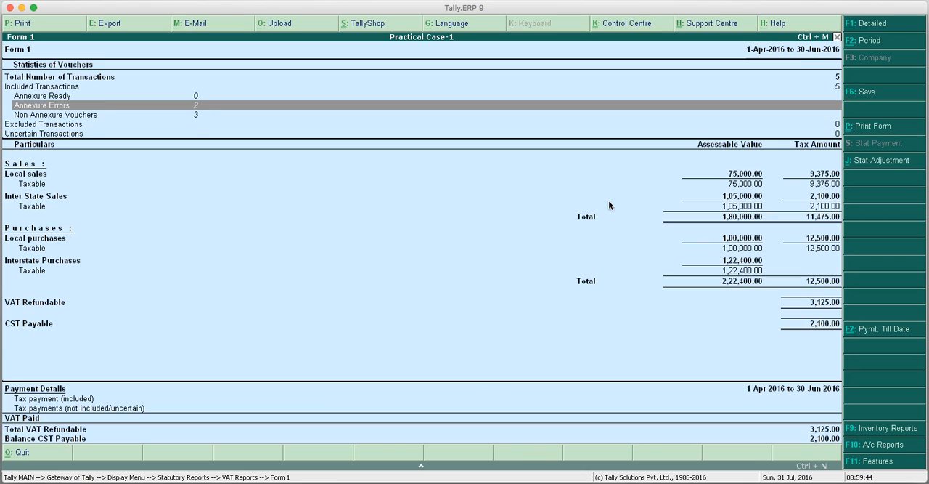
From Form 1's annexure errors, set the Air Consignment/RR/LR No. of the Xyz & Co. voucher in Form 4 to 11111111 and accept it.
key(Return)
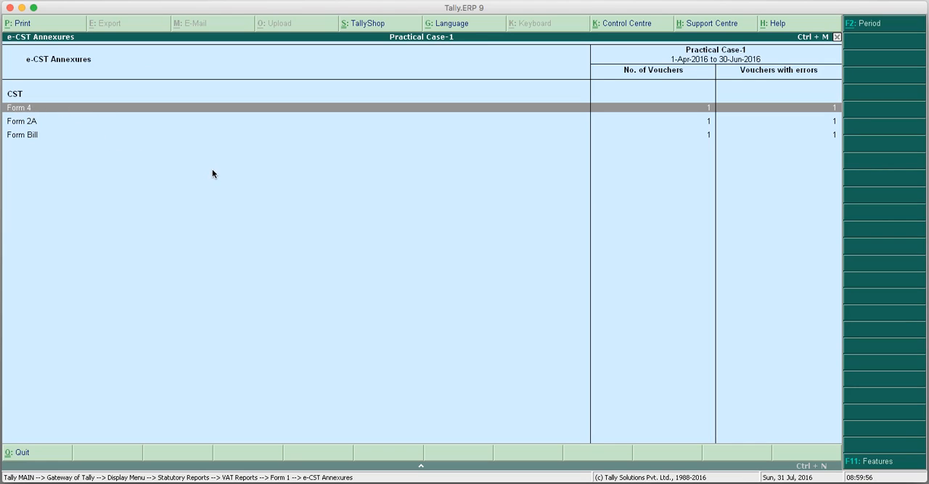
key(Return)
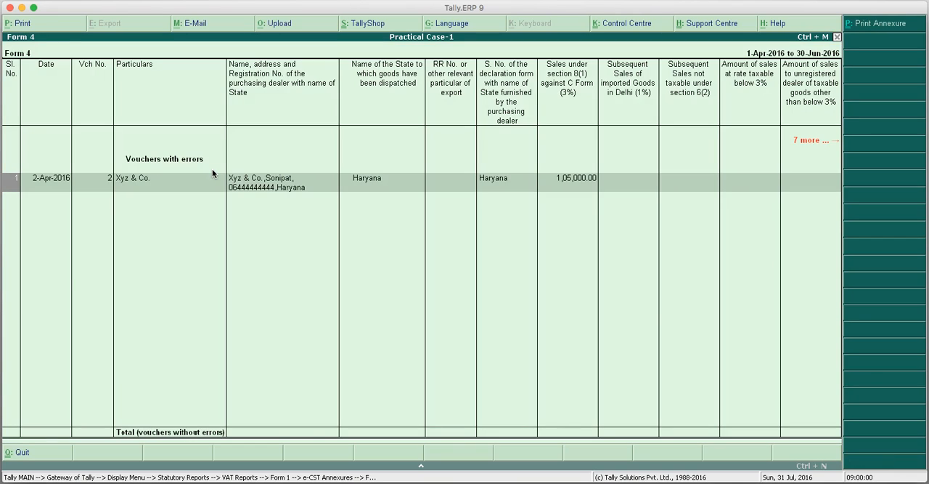
key(Return)
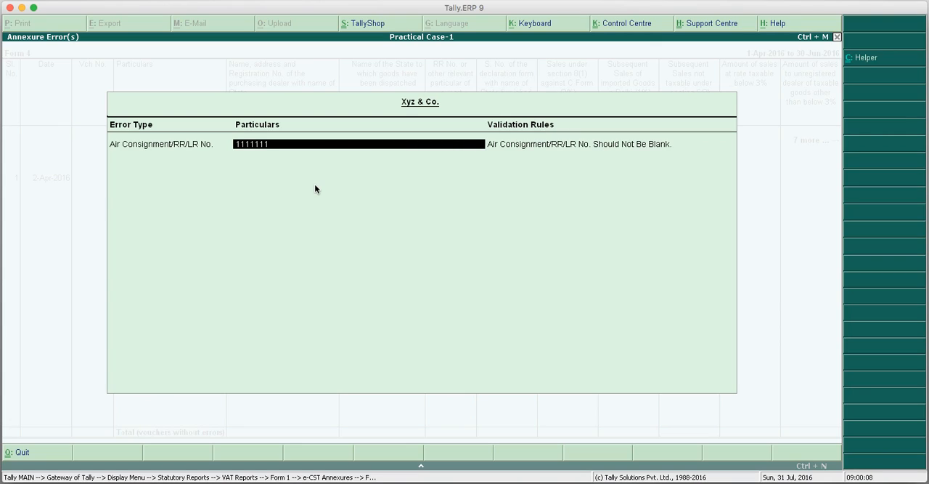
key(Return)
key(Return)
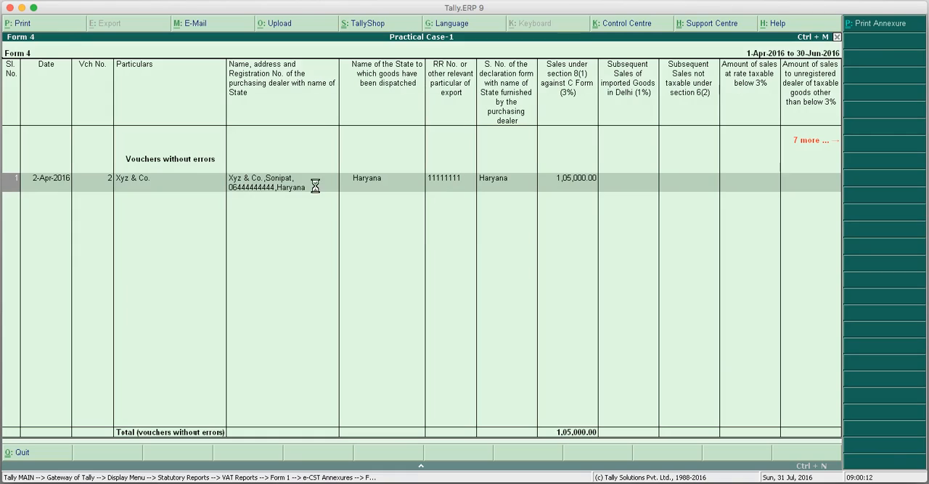
key(Escape)
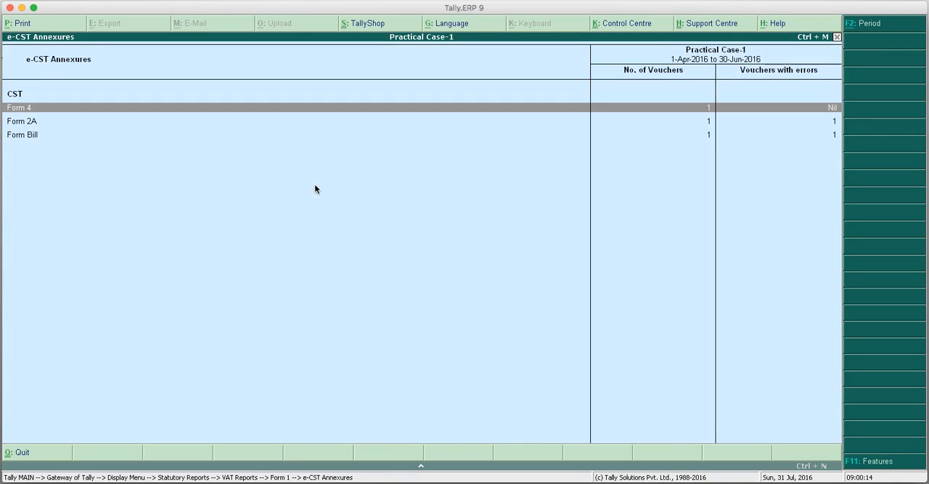
Return to Form 1 and recheck the annexure lines in its Statistics of Vouchers.
key(Escape)
key(Up)
key(Up)
key(Up)
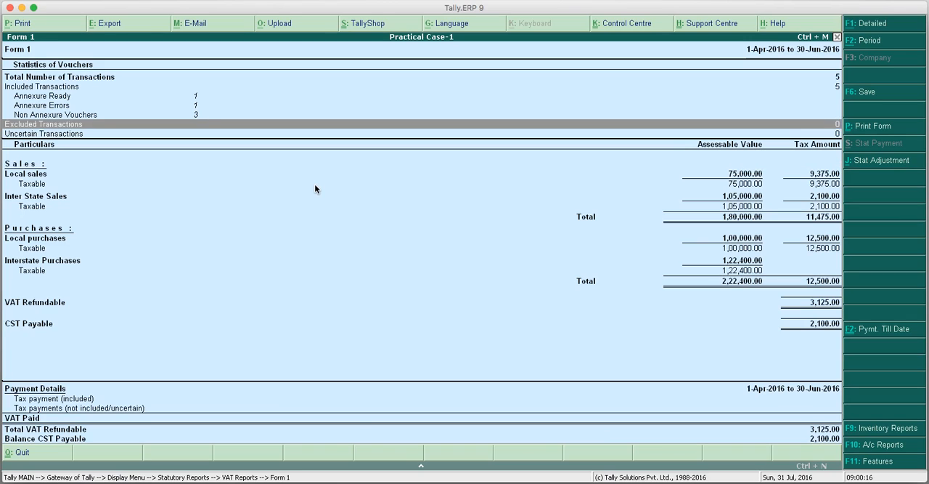
key(Down)
key(Up)
key(Down)
key(Up)
Reopen the annexure errors, drill into Form 2A, and show the error details of the Noida Trading Co voucher.
key(Return)
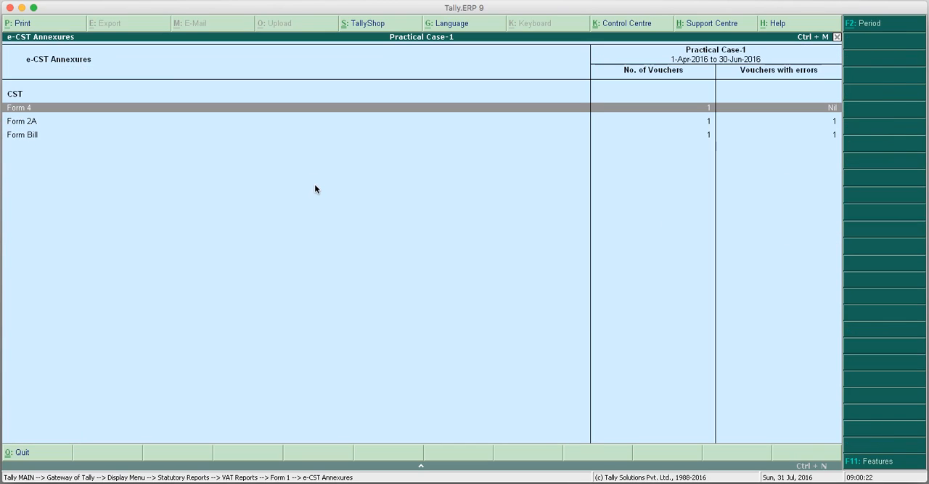
key(Down)
key(Up)
key(Down)
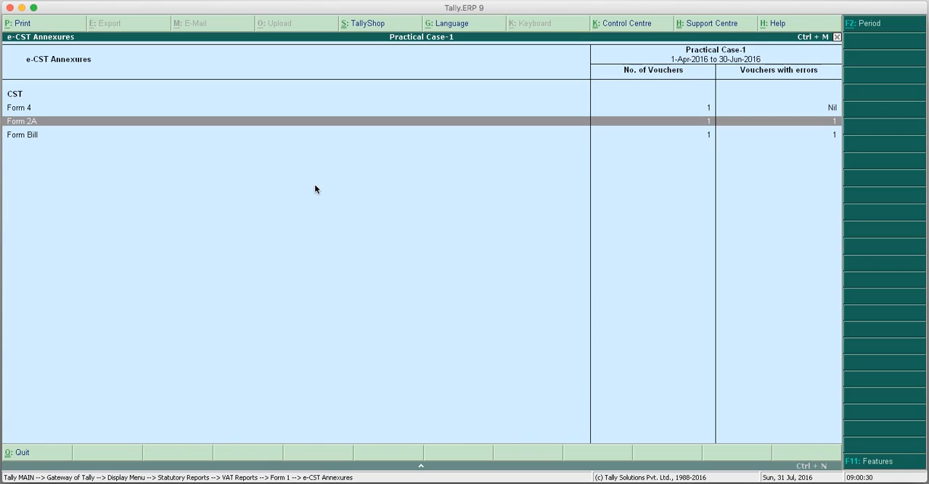
key(Return)
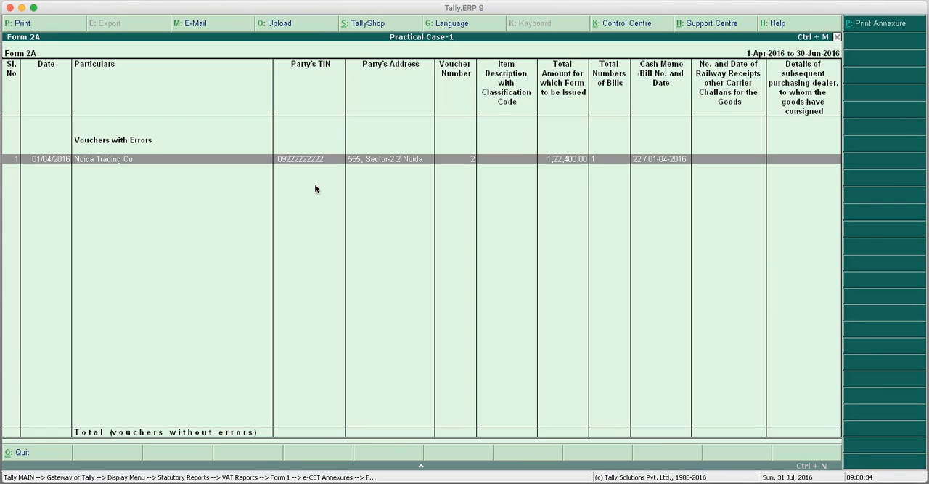
key(Return)
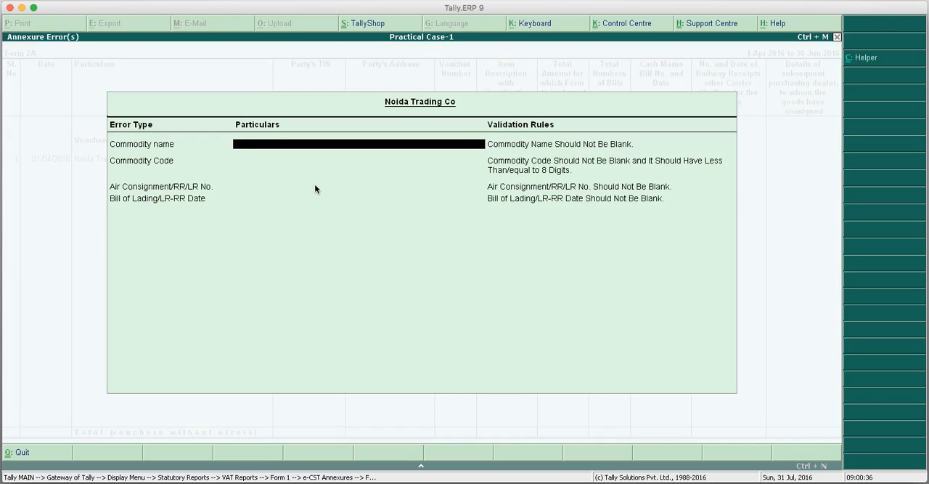
Set the Noida Trading Co voucher's commodity name to abc and its commodity code to 11, trying the Helper option for the code.
key(Down)
key(Down)
key(Up)
key(Up)
text(ab)
key(Return)
text(11)
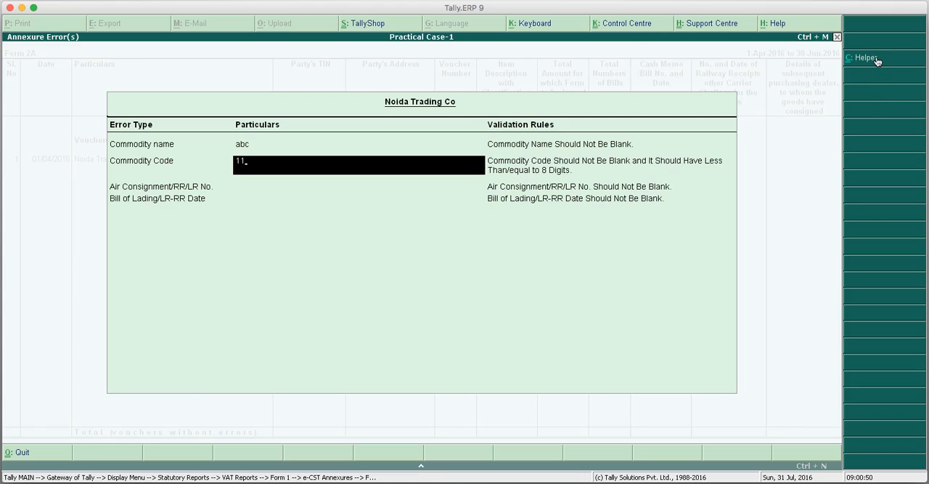
click(877, 61)
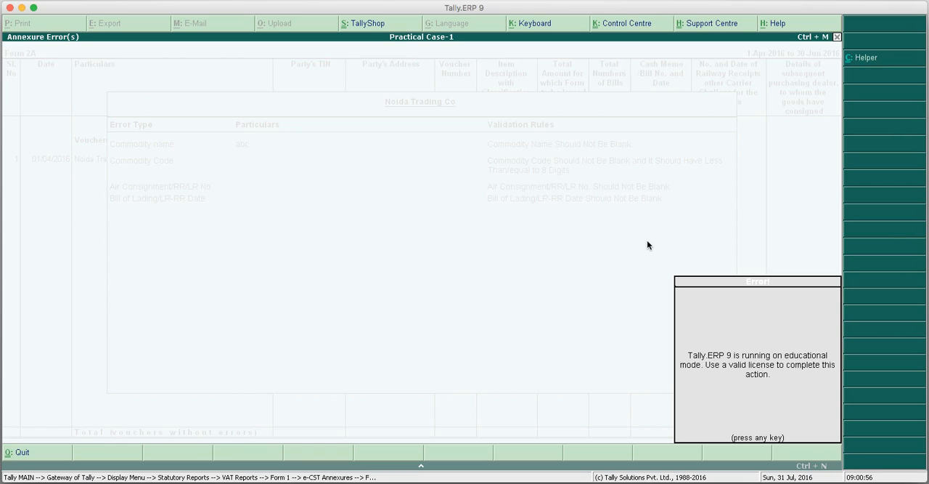
key(Return)
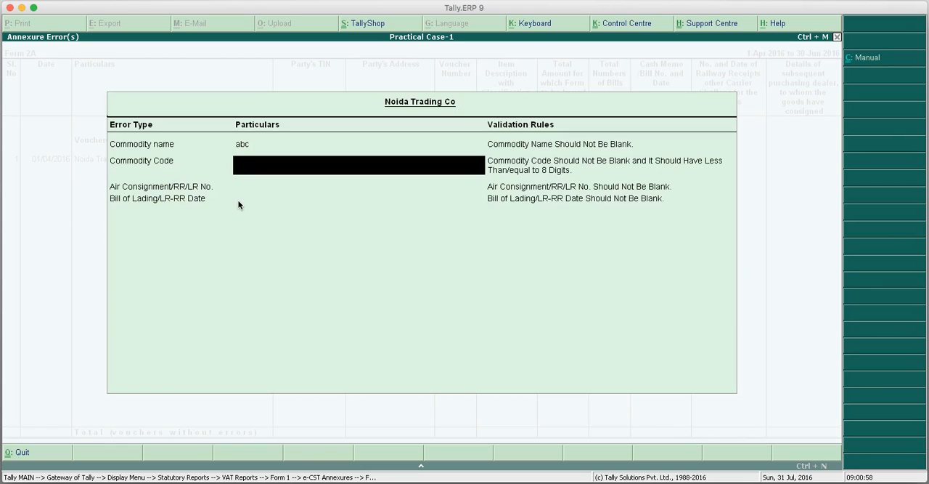
key(Return)
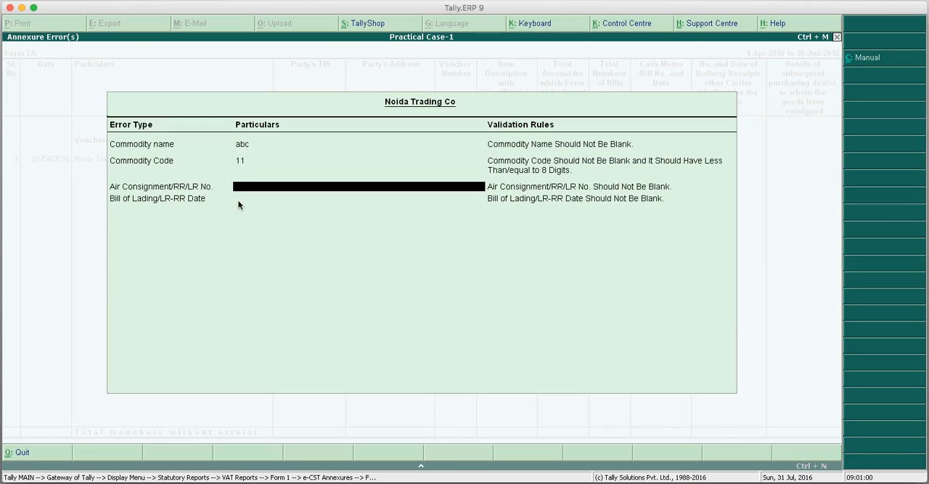
Set the Air Consignment/RR/LR No. to 111, leave the Bill of Lading/LR-RR Date blank, accept the changes, and return to Form 1.
key(Return)
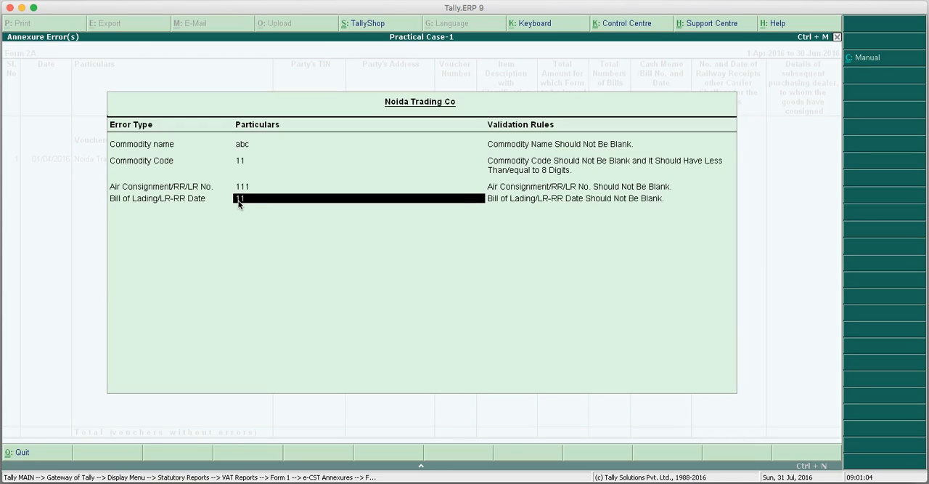
key(BackSpace)
key(BackSpace)
key(Return)
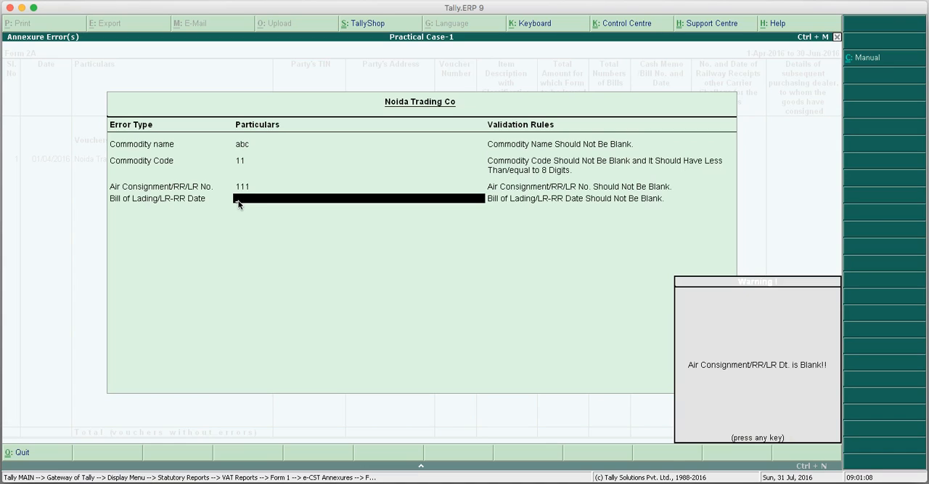
key(Return)
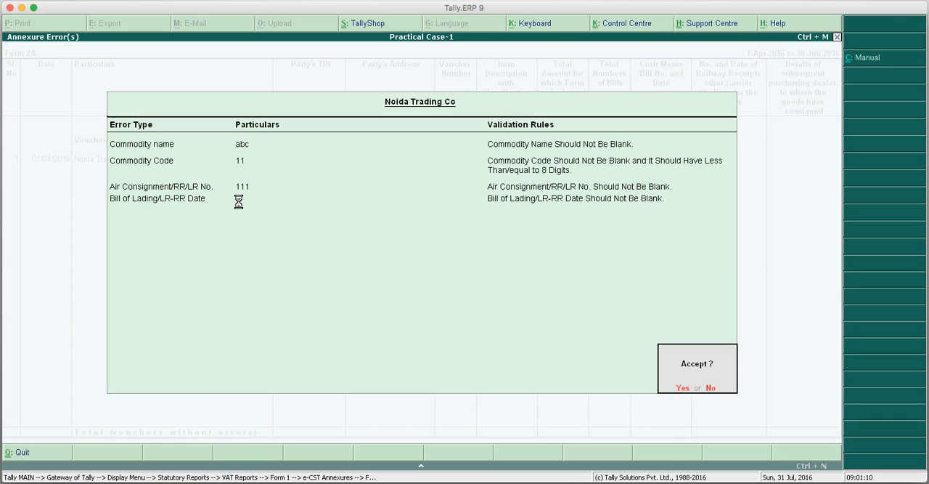
key(y)
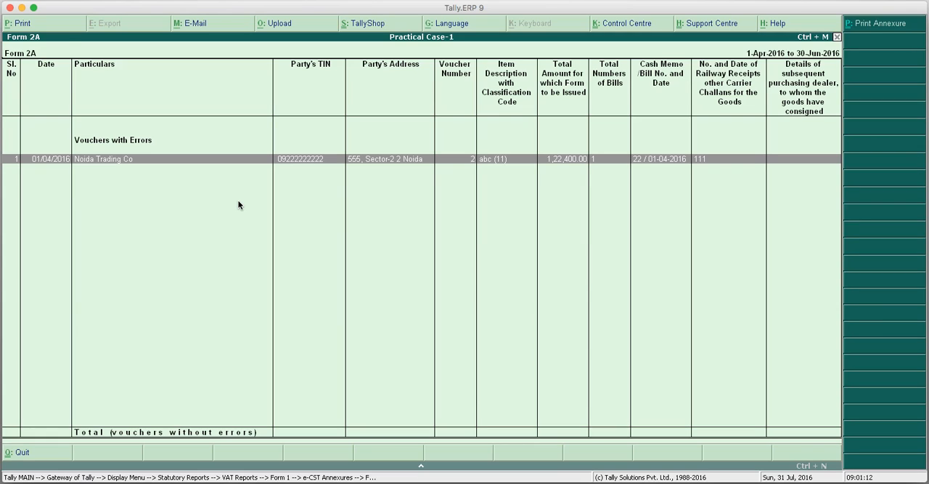
key(Escape)
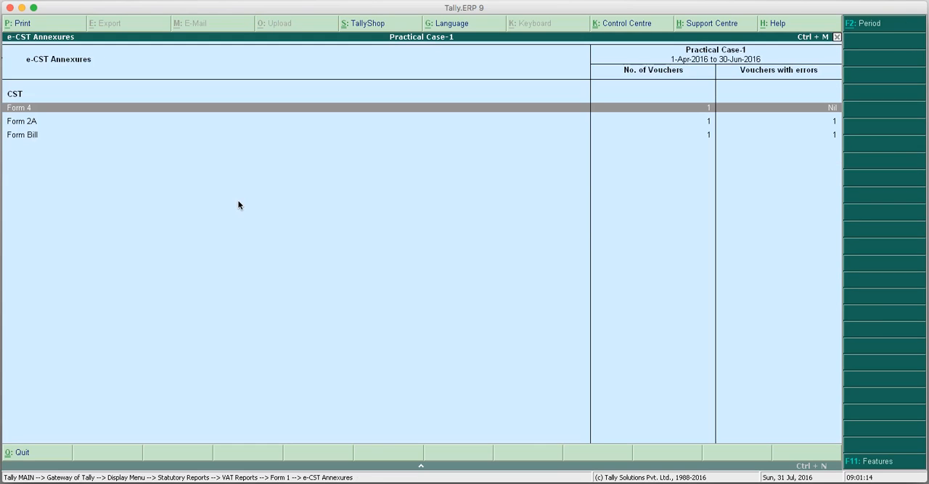
key(Escape)
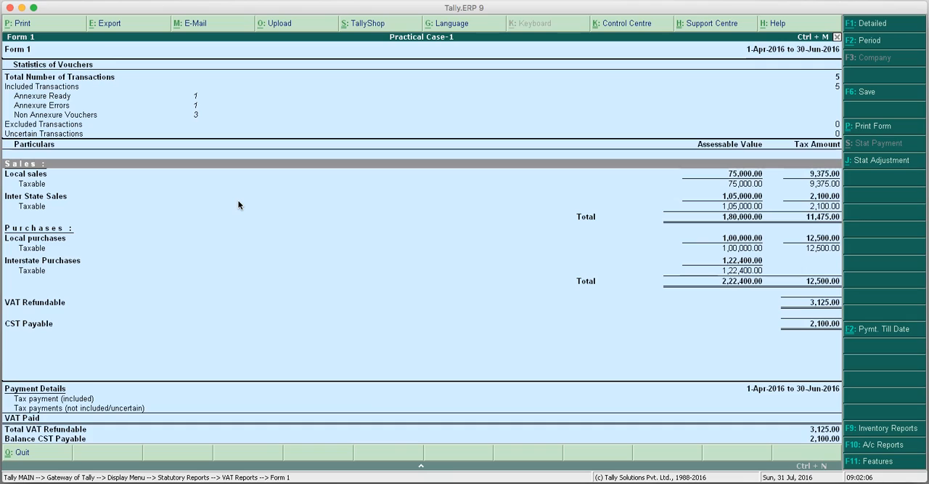
Close Form 1 and reopen the quarterly Form DVAT 16 return.
key(Escape)
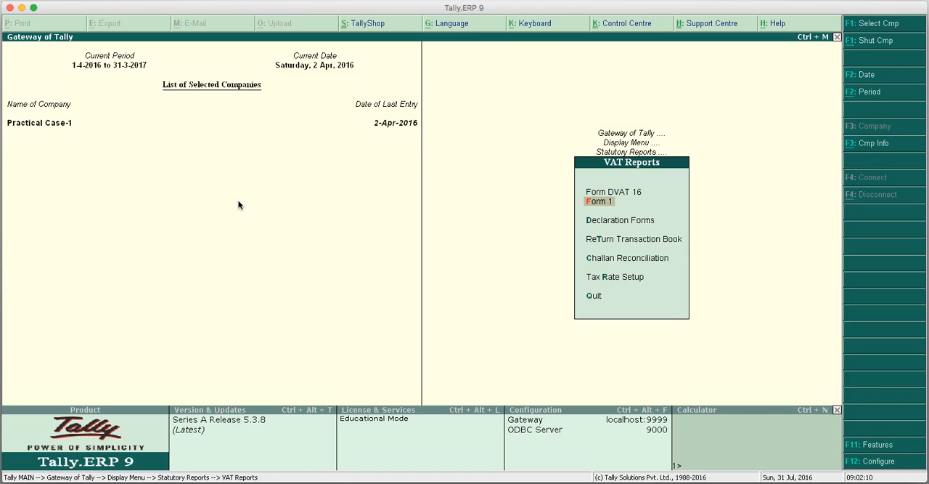
key(Up)
key(Return)
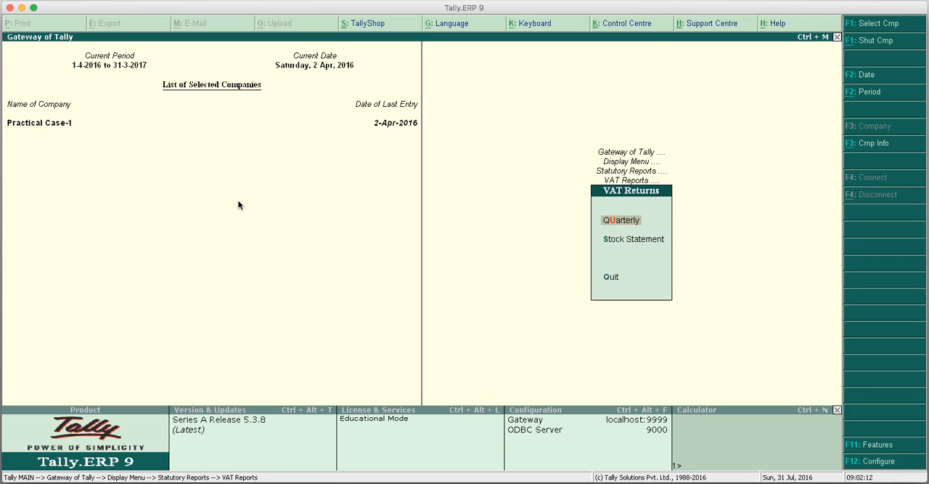
key(Return)
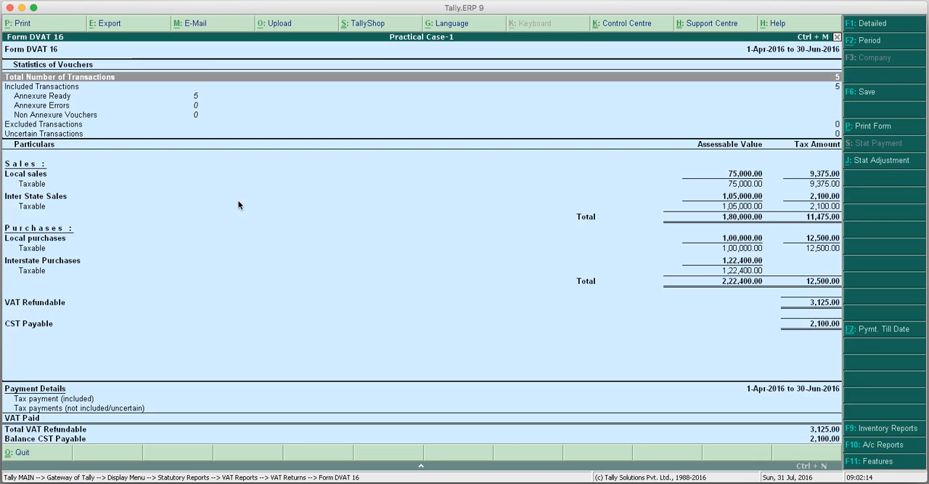
Examine the voucher statistics of Form DVAT 16, particularly the rows for annexure errors, excluded transactions and uncertain transactions.
key(Down)
key(Down)
key(Down)
key(Down)
key(Up)
key(Down)
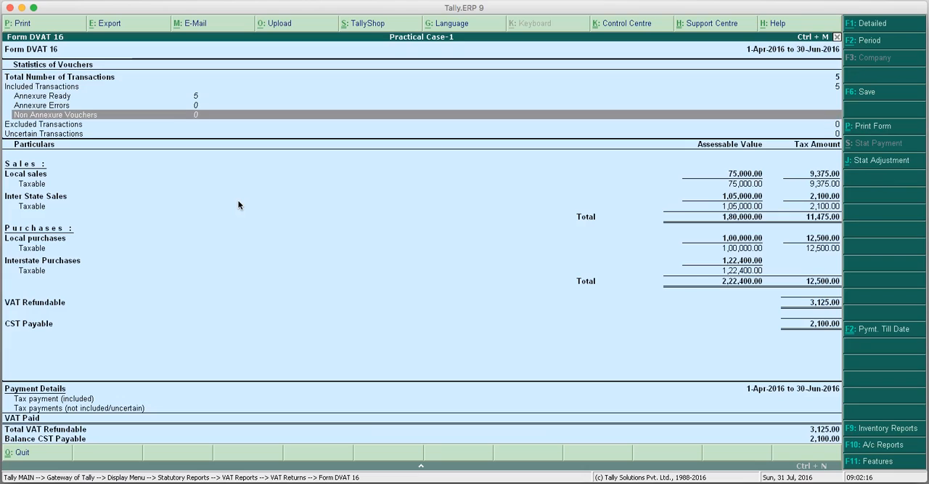
key(Down)
key(Down)
key(Up)
key(Down)
key(Up)
key(Down)
key(Up)
key(Down)
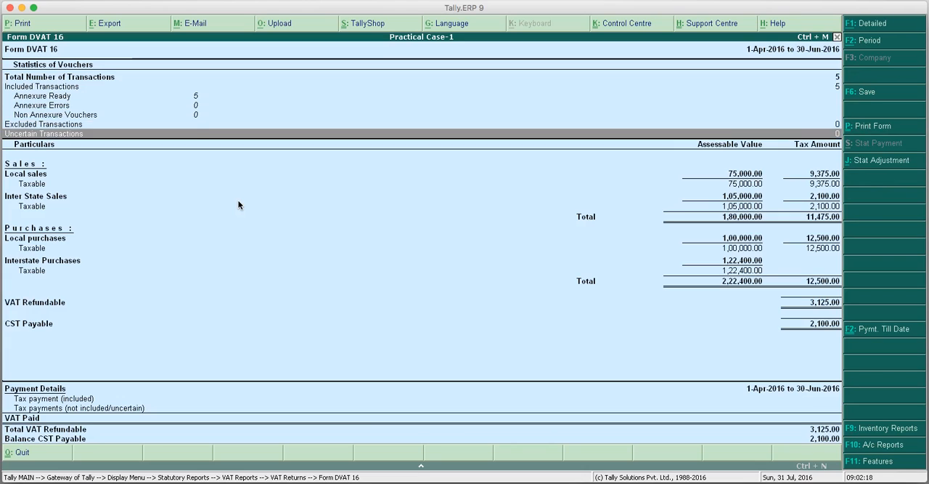
key(Up)
key(Down)
key(Up)
key(Down)
key(Up)
key(Down)
key(Up)
key(Down)
key(Up)
key(Down)
key(Up)
key(Down)
key(Up)
key(Down)
key(Up)
key(Down)
key(Up)
key(Down)
key(Up)
key(Down)
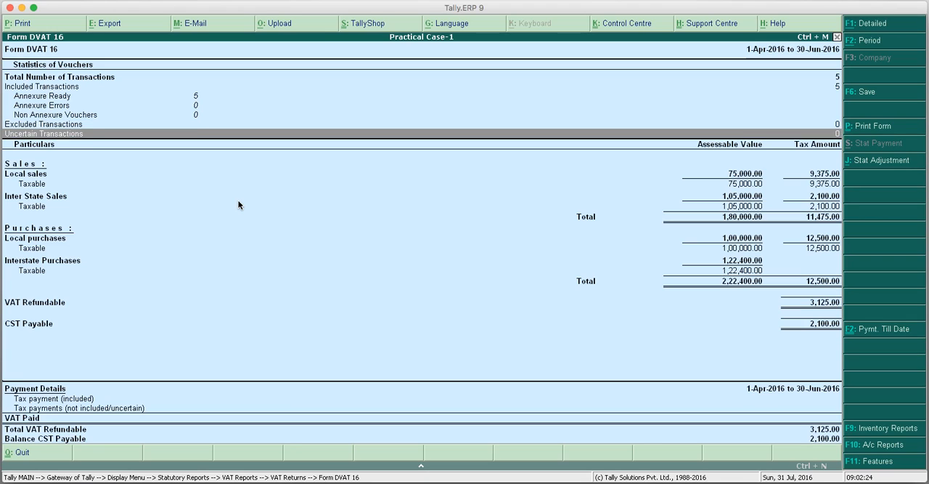
key(Up)
key(Down)
key(Up)
key(Down)
key(Up)
key(Down)
key(Up)
key(Down)
key(Up)
key(Down)
key(Up)
key(Down)
key(Up)
key(Down)
key(Up)
key(Down)
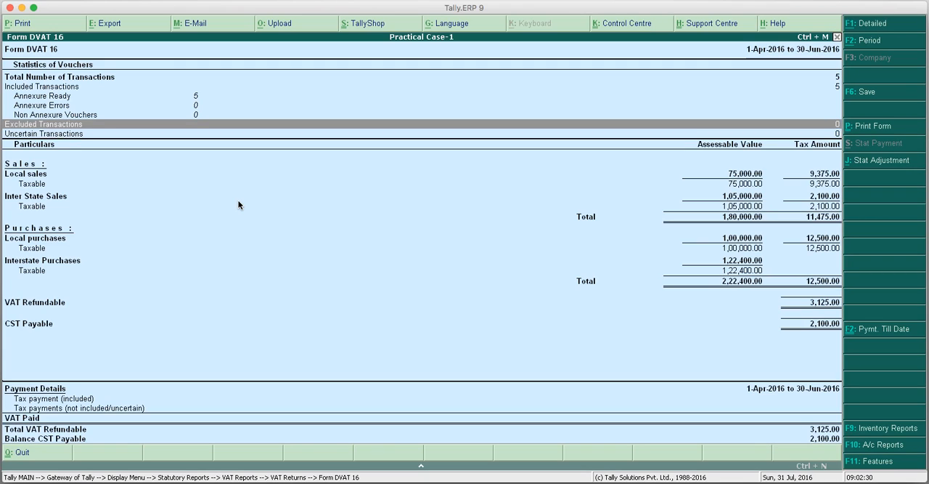
Close Form DVAT 16 and the VAT reports, and start a new sales voucher.
key(Escape)
key(Escape)
key(Escape)
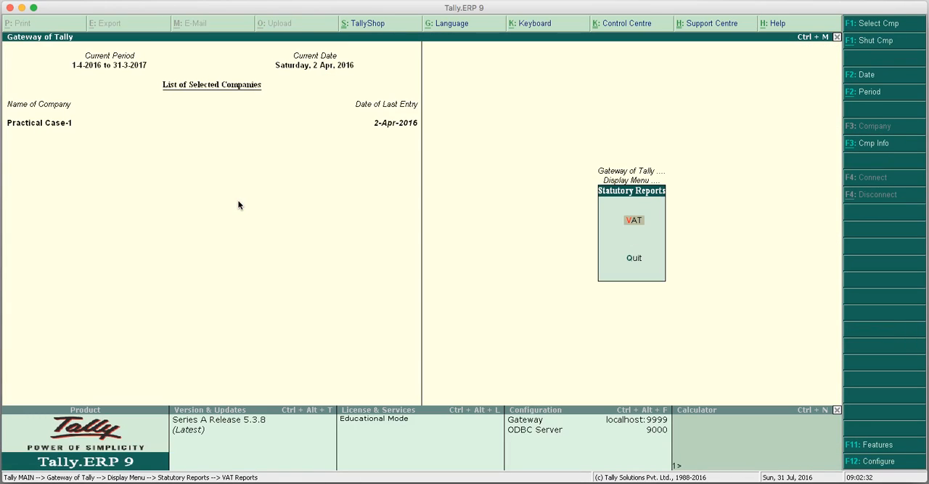
key(Escape)
key(Escape)
key(Down)
key(Down)
key(Down)
key(Down)
key(Down)
key(Up)
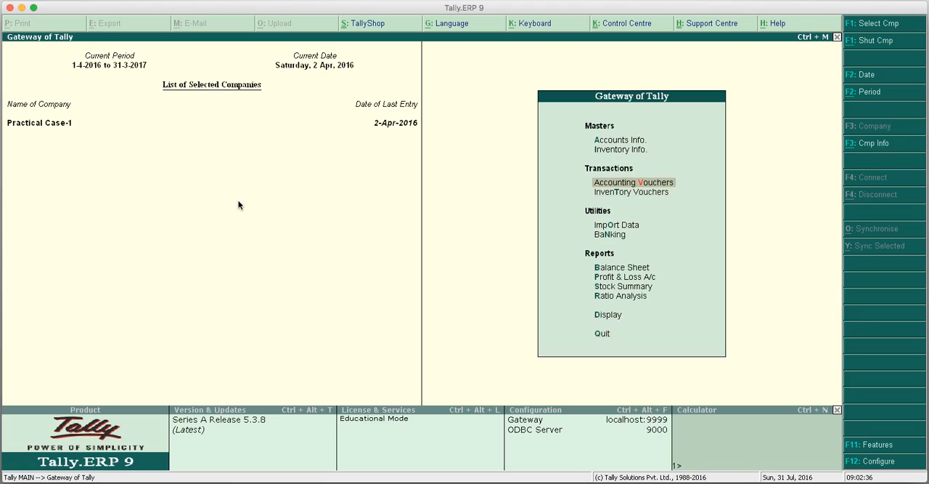
key(Return)
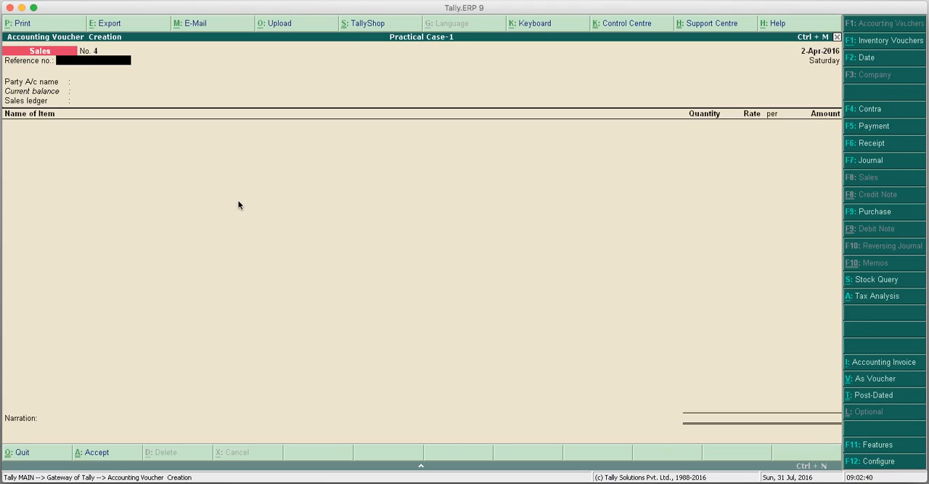
Set the sales voucher's party to R K & Co with its default party details, and use Sales A/c as the sales ledger.
key(Return)
key(Down)
key(Down)
key(Down)
key(Down)
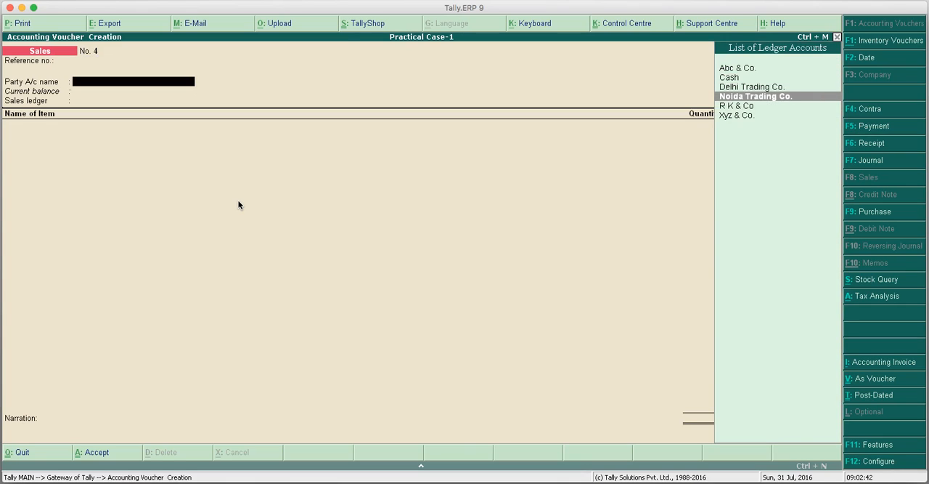
key(Return)
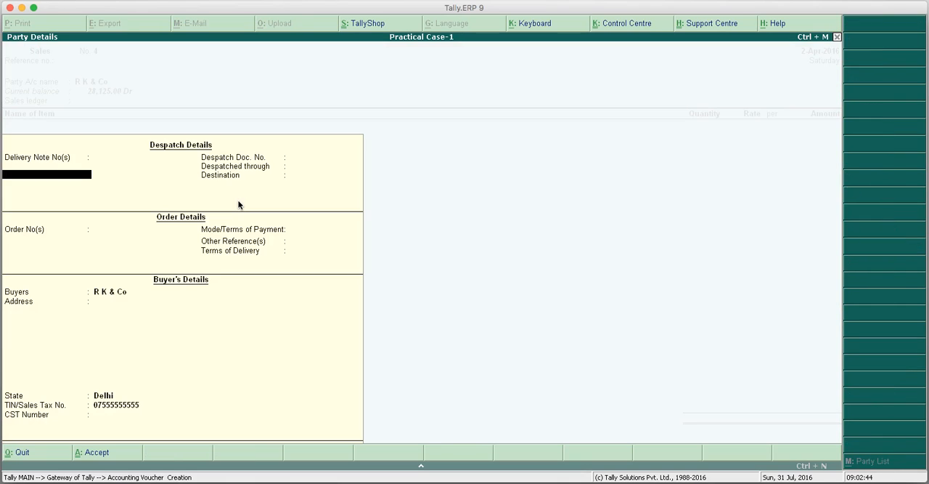
key(Return)
key(Return)
key(Return)
key(Return)
key(Return)
key(Return)
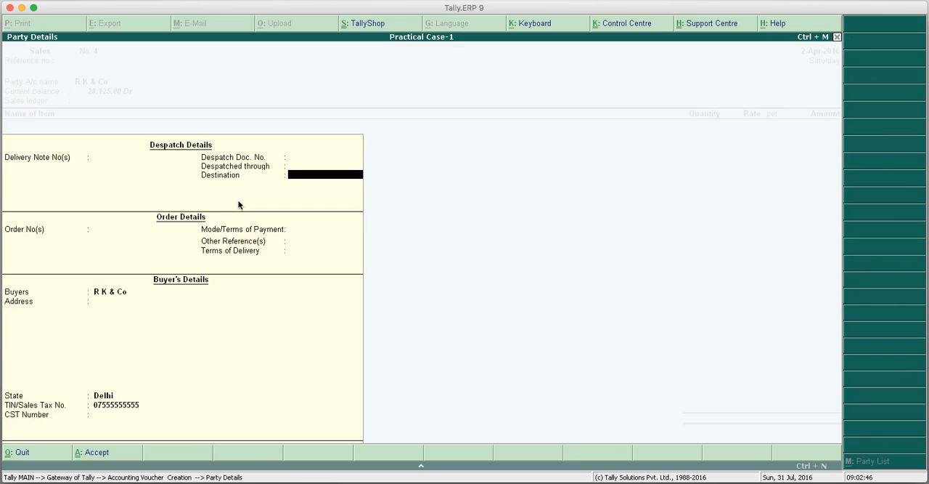
key(Return)
key(Return)
key(Return)
key(Return)
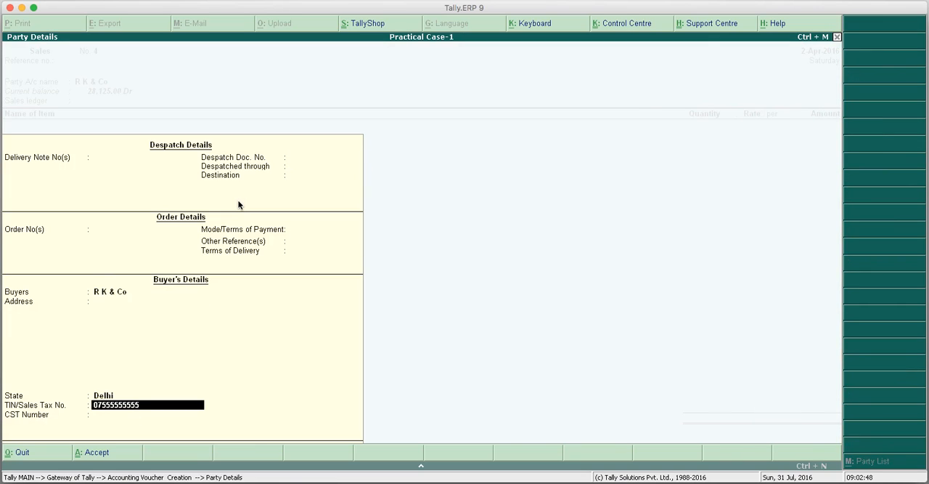
key(Return)
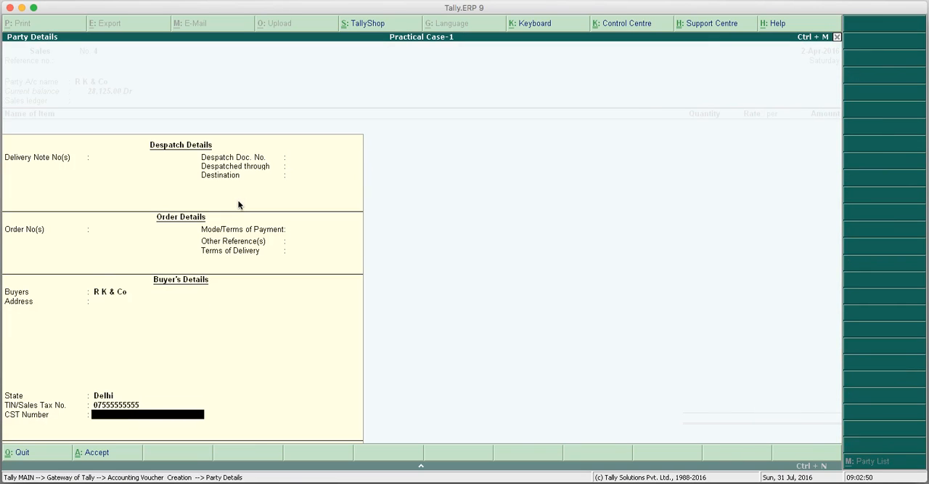
key(Return)
key(Return)
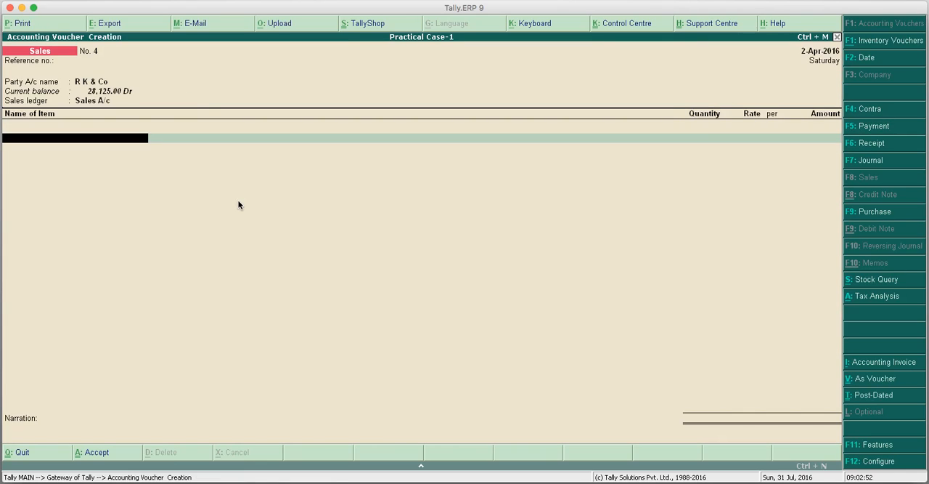
Add 1 Nos. of Led Tv - Type-1 to the sales voucher at the default rate of 25,000.00.
text(L)
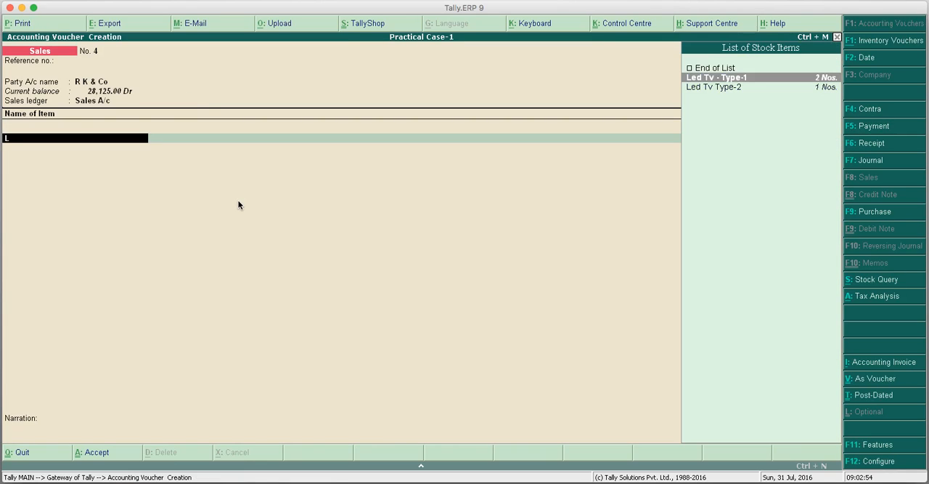
key(Return)
text(1)
key(Return)
key(Return)
key(Return)
Add a VAT A/c tax line to the voucher and replace its ledger with CST A/c, keeping the amount of 3,125.00.
key(Return)
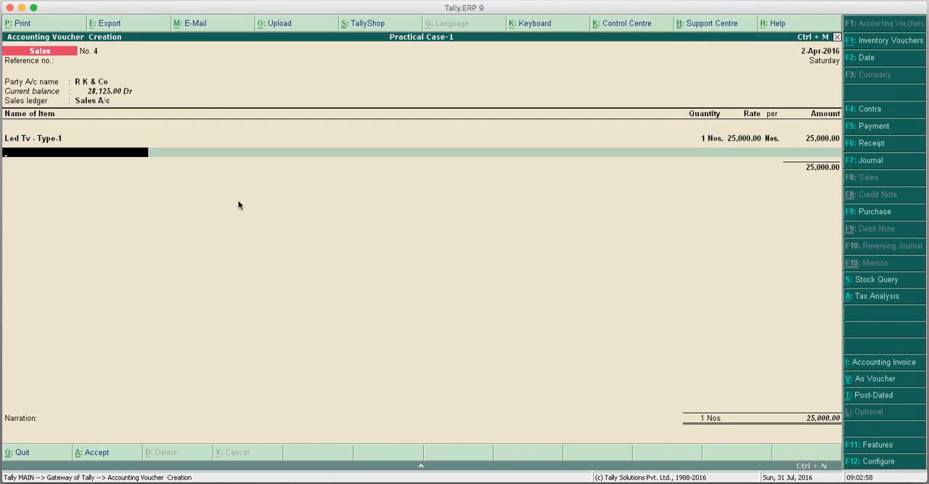
key(Return)
text(V)
key(Return)
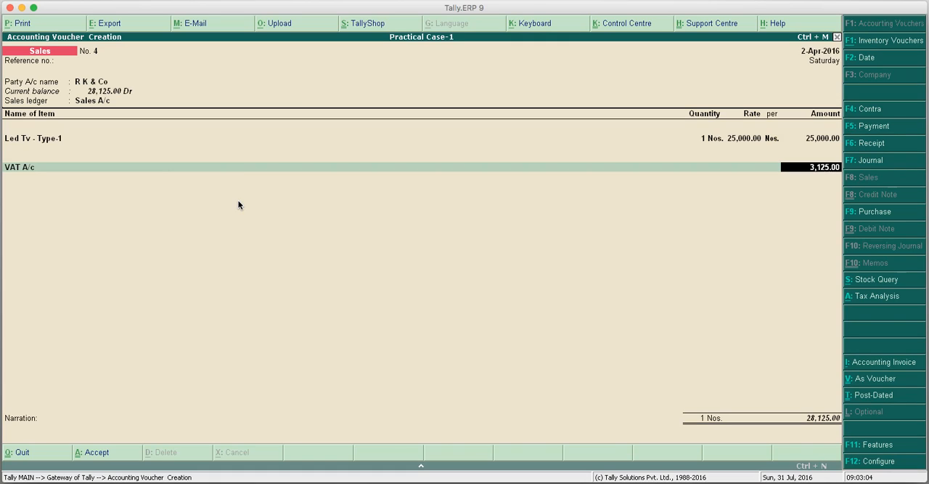
key(BackSpace)
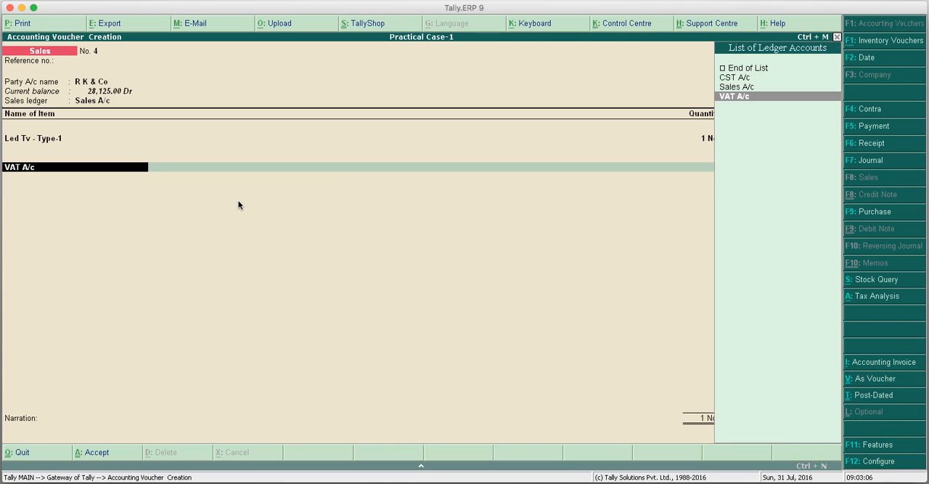
key(Up)
key(Up)
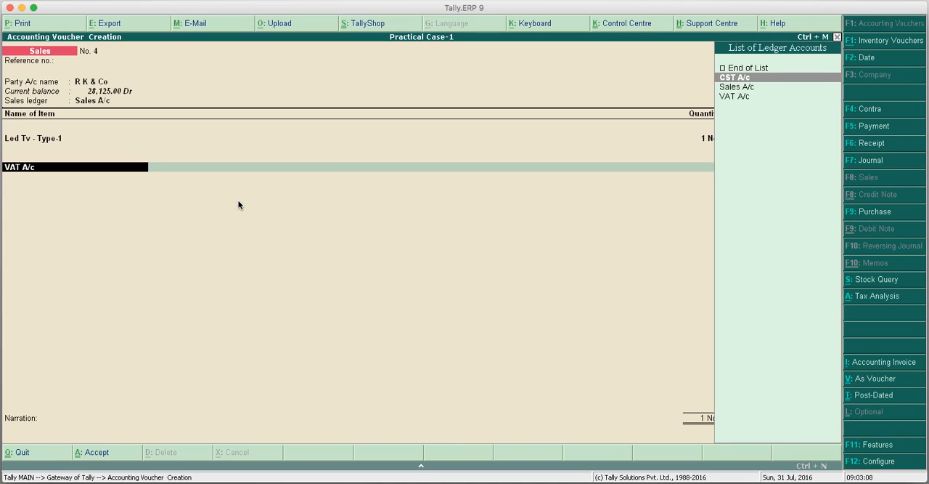
key(Return)
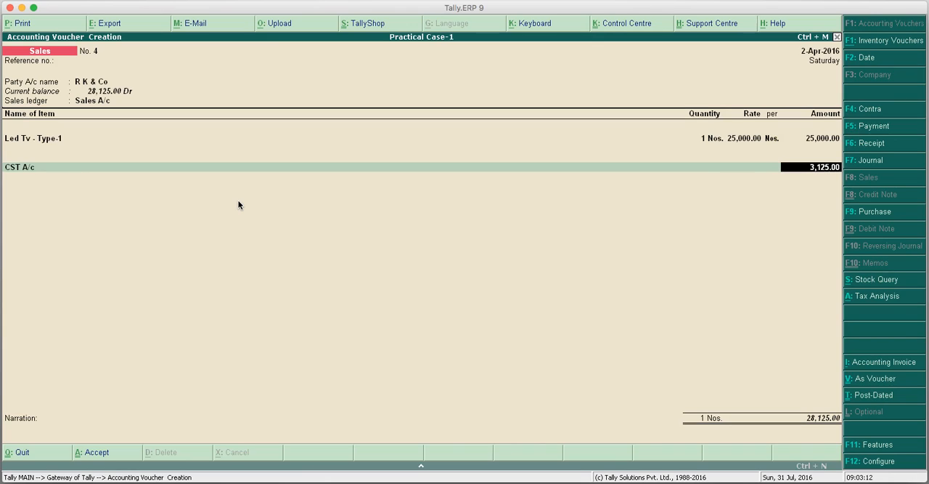
key(Return)
Set the narration to 2111, accept the sales voucher despite its tax mismatch, and leave voucher entry.
key(Return)
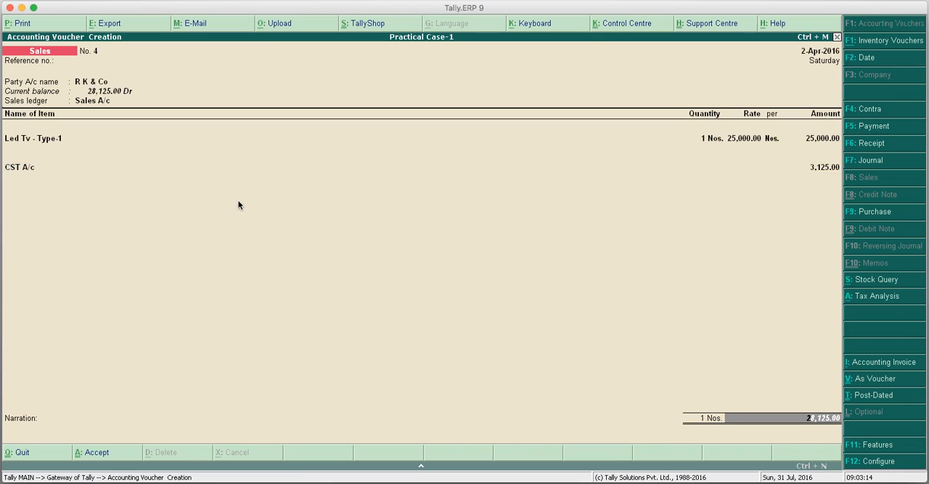
key(Return)
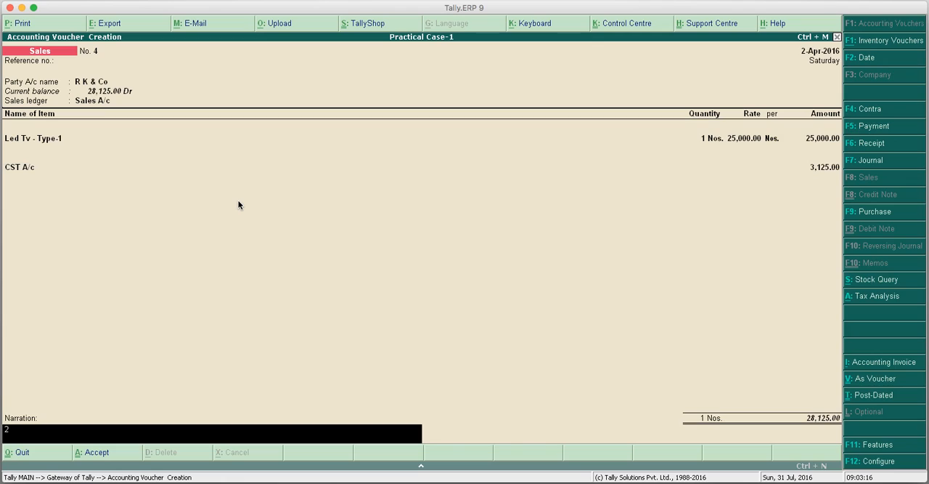
key(Return)
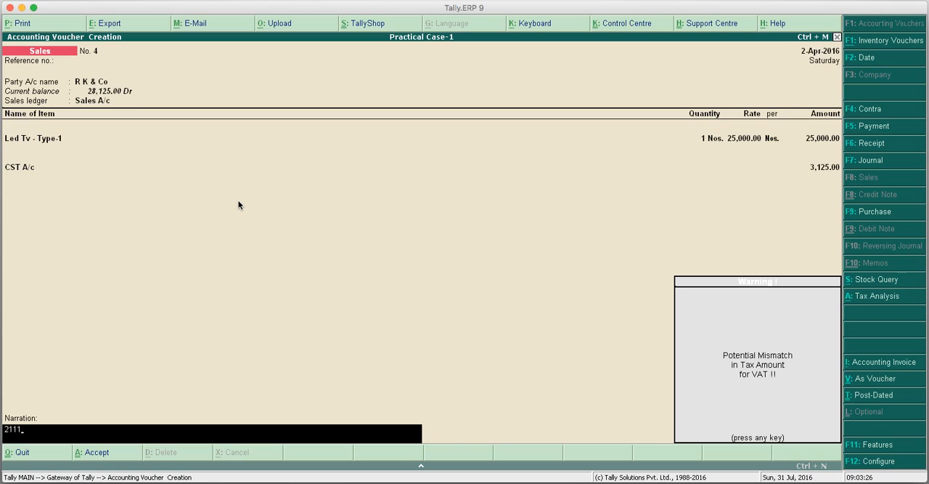
key(Return)
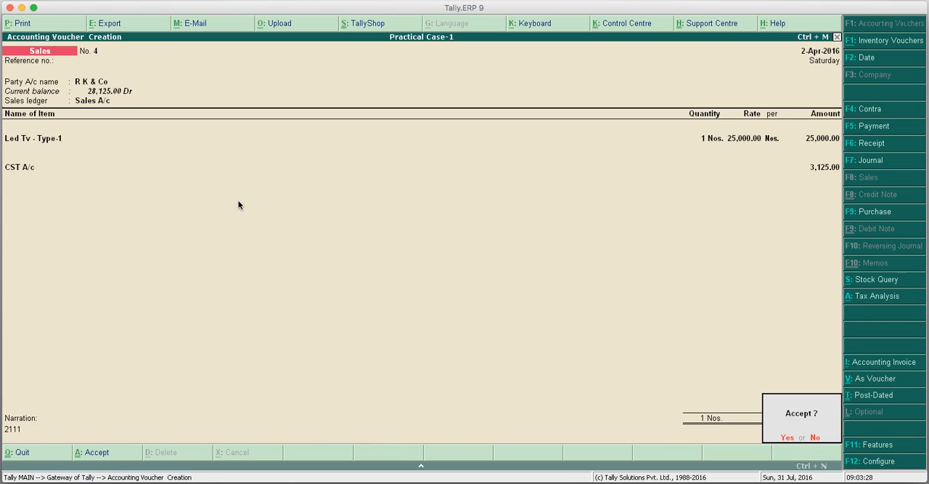
key(Return)
key(Escape)
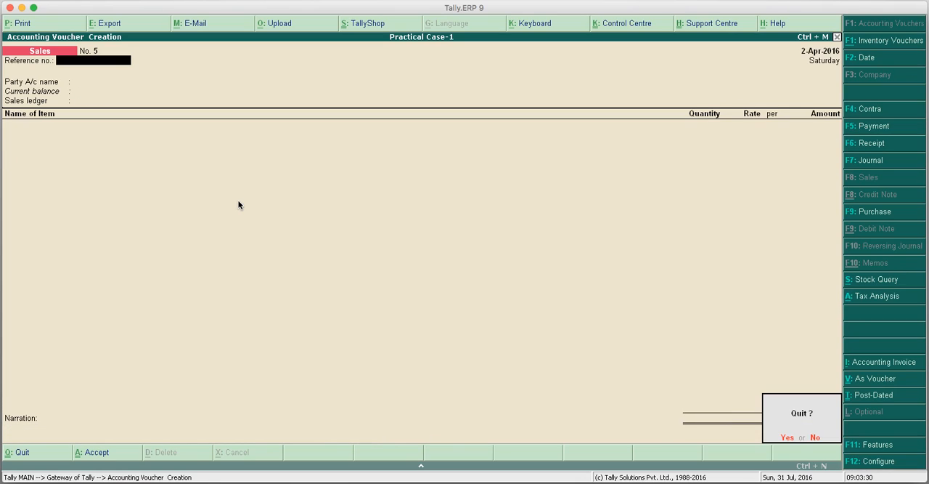
key(Return)
Reopen the quarterly Form DVAT 16 return from the VAT reports and check its Uncertain Transactions row.
key(Up)
key(Up)
key(Up)
key(Up)
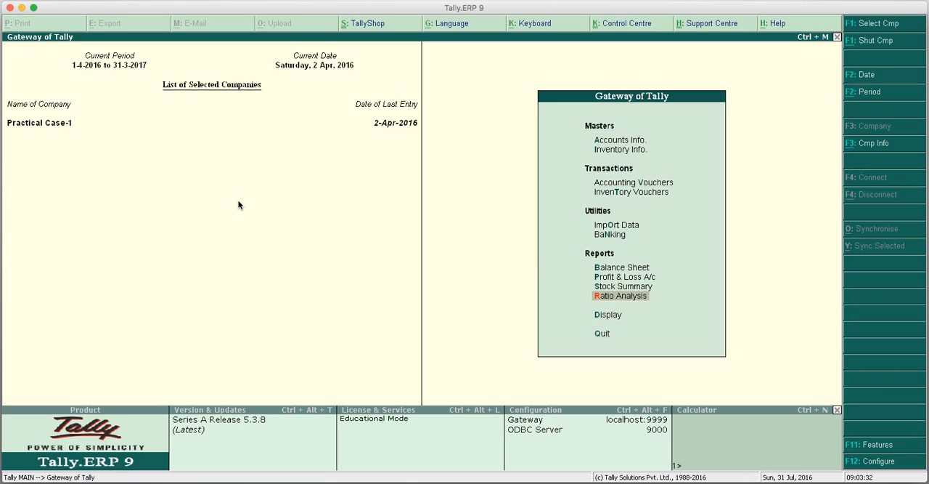
key(Down)
key(Return)
key(Down)
key(Down)
key(Down)
key(Down)
key(Down)
key(Down)
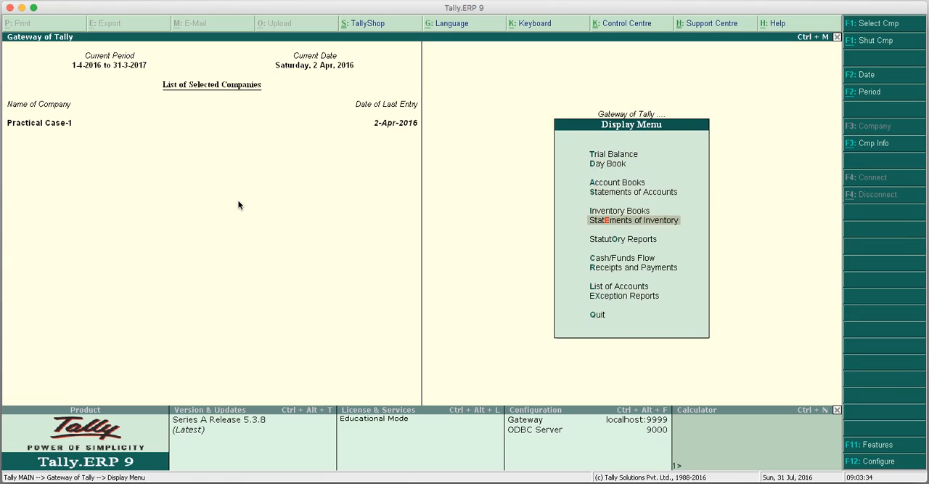
key(Return)
key(Return)
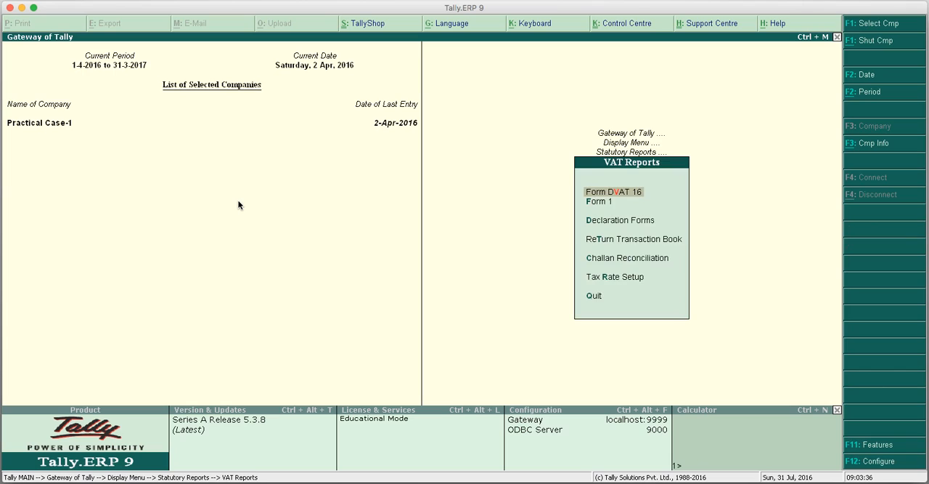
key(Return)
key(Return)
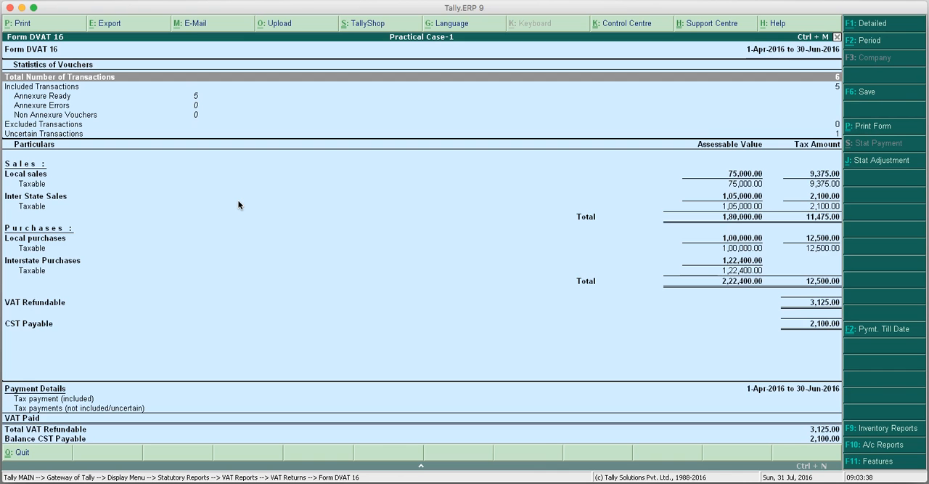
key(Down)
key(Down)
key(Down)
key(Down)
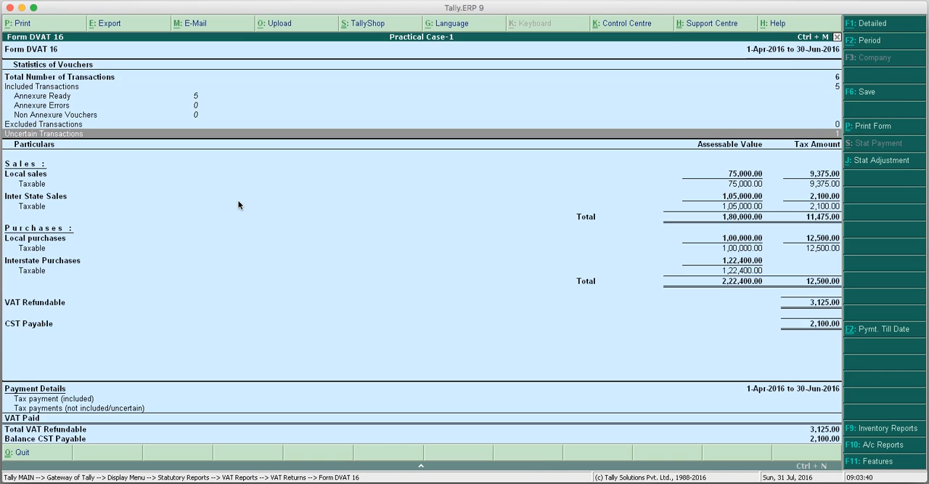
key(Up)
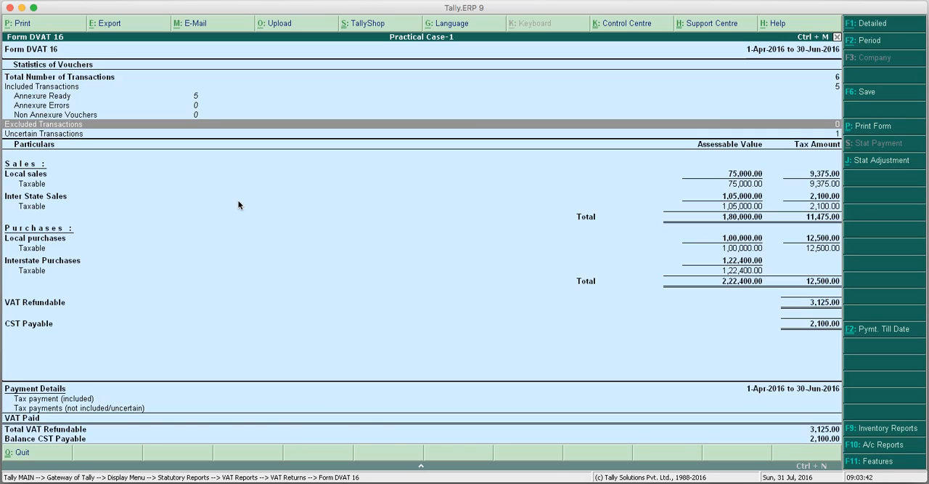
Expand the Taxable rows under Local sales and Inter State Sales to show their rate-wise breakdown.
key(Down)
key(Down)
key(Down)
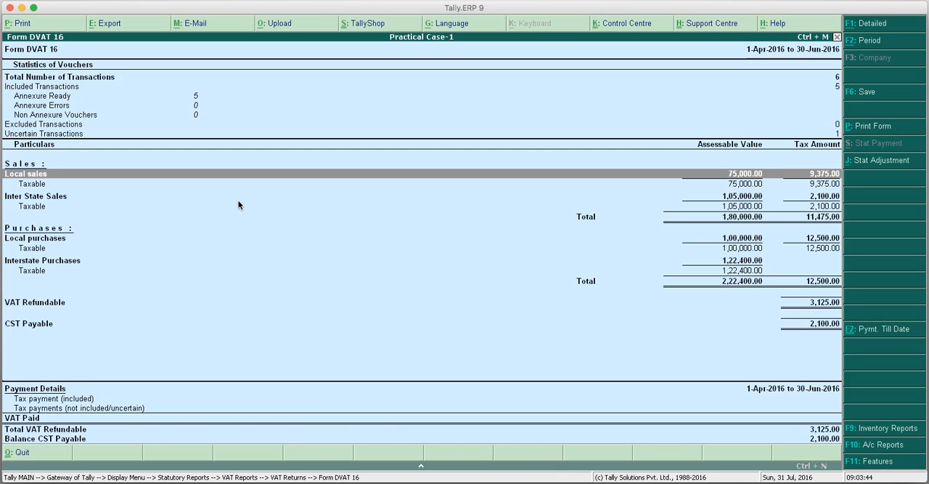
key(shift+Return)
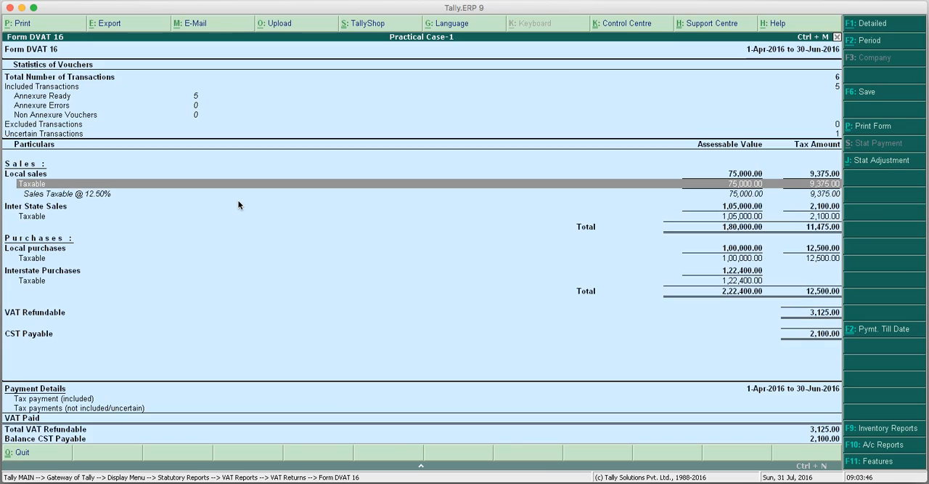
key(Down)
key(Down)
key(shift+Return)
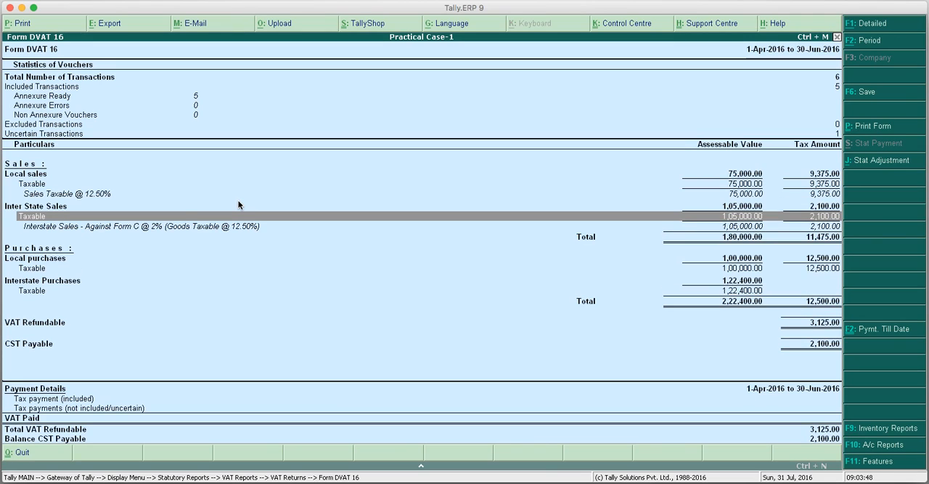
Expand the Taxable rows under Local purchases and Interstate Purchases to show their rate-wise breakdown.
key(Down)
key(Down)
key(shift+Return)
key(Down)
key(Down)
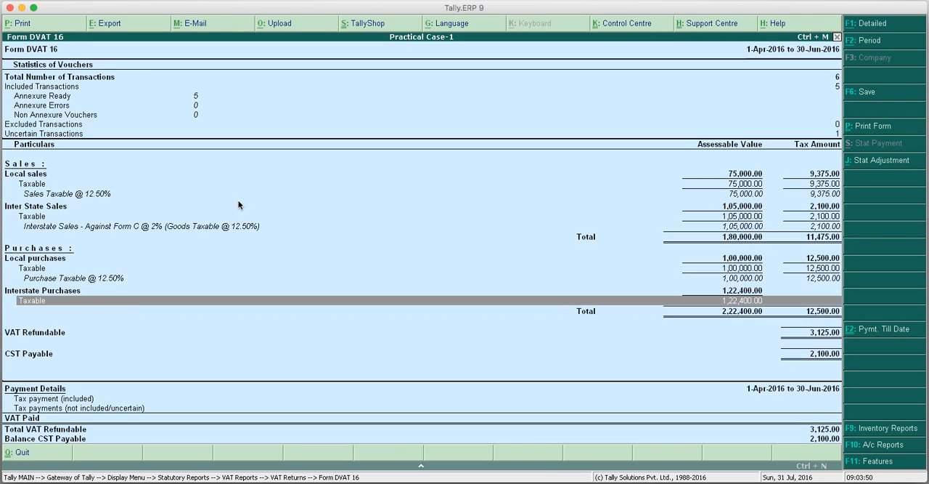
key(shift+Return)
key(Up)
key(Up)
key(Up)
key(Up)
key(Up)
key(Up)
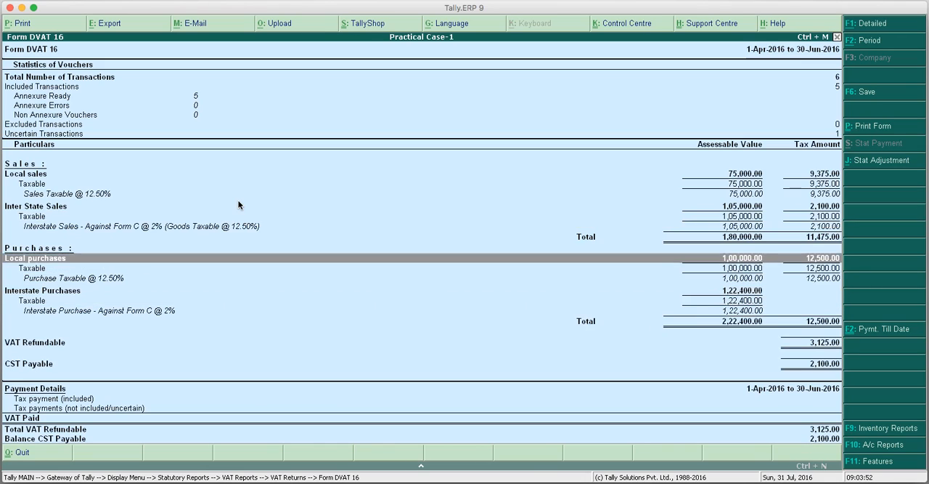
Examine the Inter State Sales and Local purchases breakdown in Form DVAT 16 and exit to the Gateway of Tally.
key(Down)
key(Down)
key(Up)
key(Up)
key(Down)
key(Down)
key(Up)
key(Down)
key(Up)
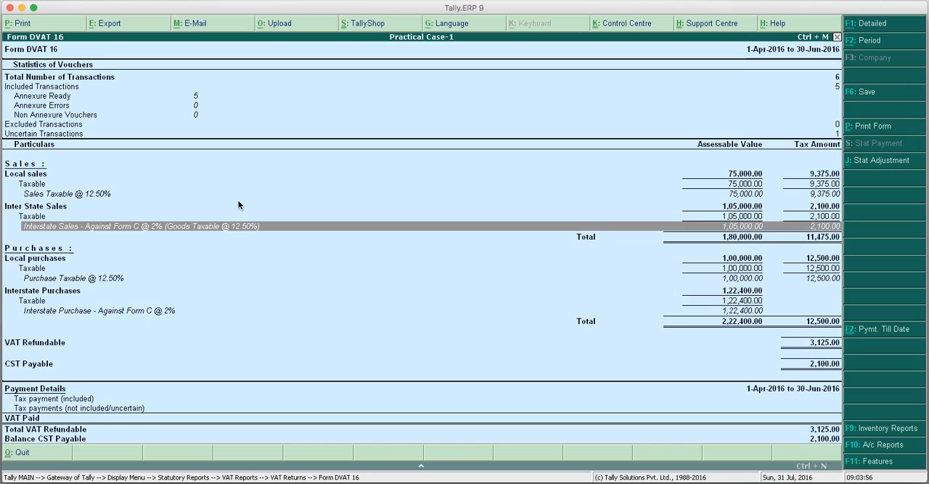
key(Down)
key(Up)
key(Down)
key(Up)
key(Escape)
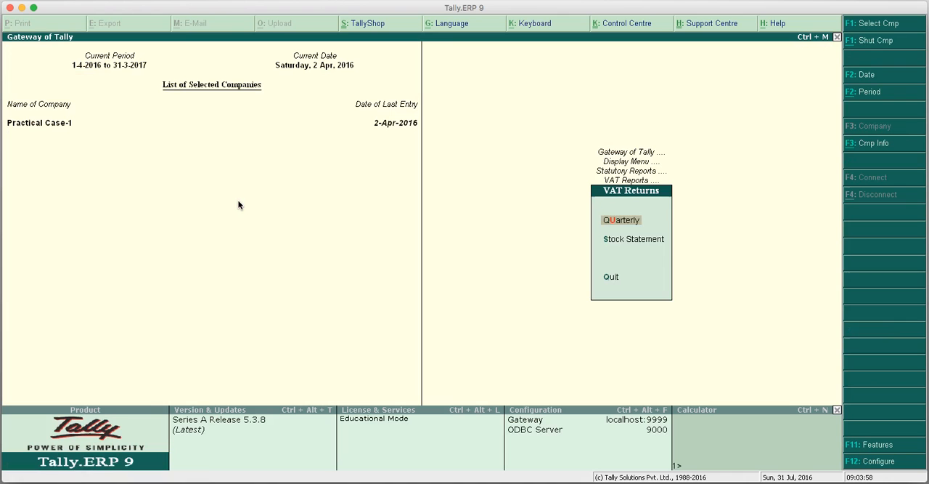
key(Escape)
key(Escape)
key(Escape)
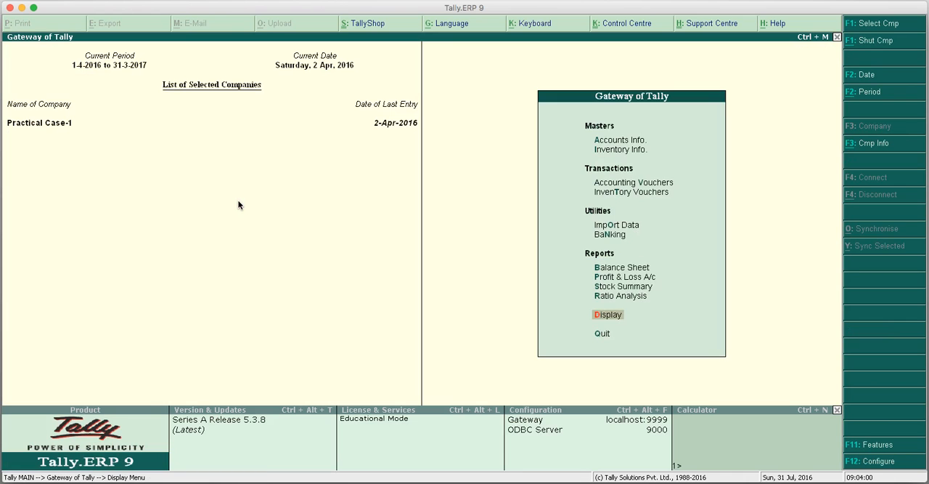
Display the ledger vouchers of Sales A/c from the account books.
key(Return)
key(Down)
key(Down)
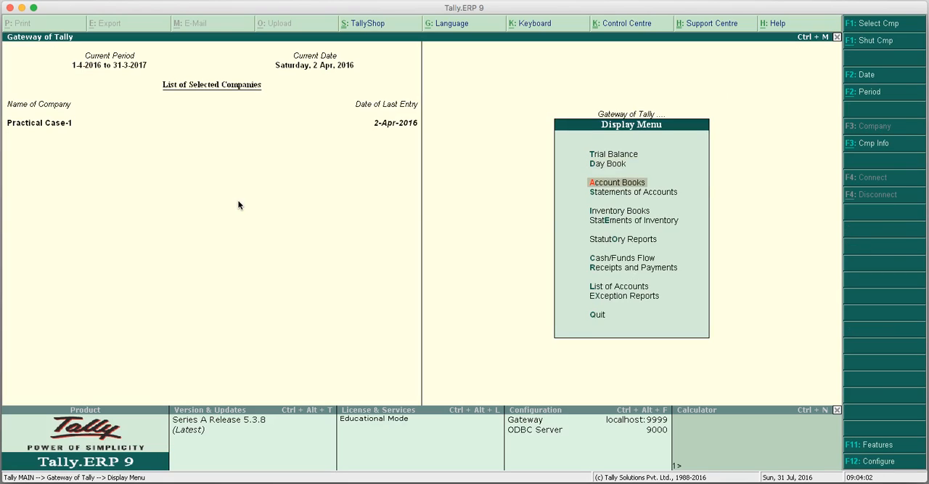
key(Return)
key(Down)
key(Down)
key(Down)
key(Down)
key(Up)
key(Up)
key(Up)
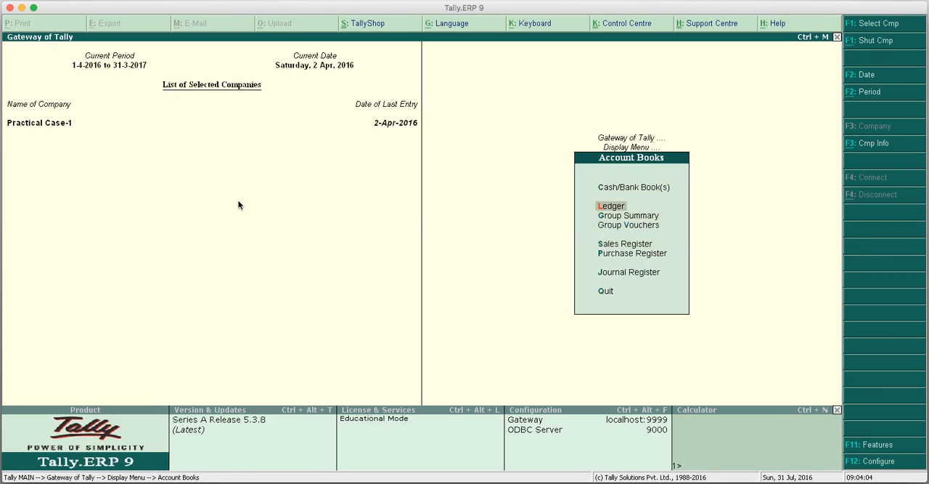
key(Return)
text(sa)
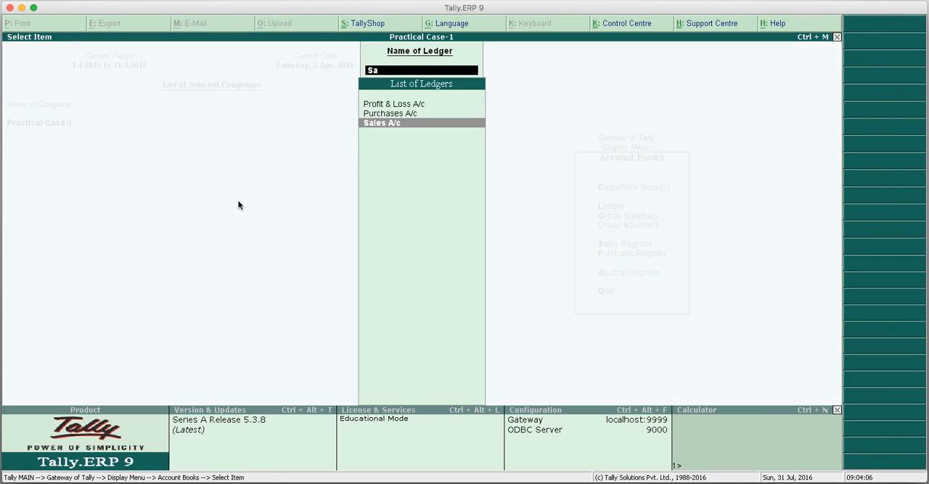
key(Return)
Check the individual sales entries for each party in the Sales A/c ledger and leave the account books.
key(Down)
key(Down)
key(Up)
key(Up)
key(Down)
key(Down)
key(Down)
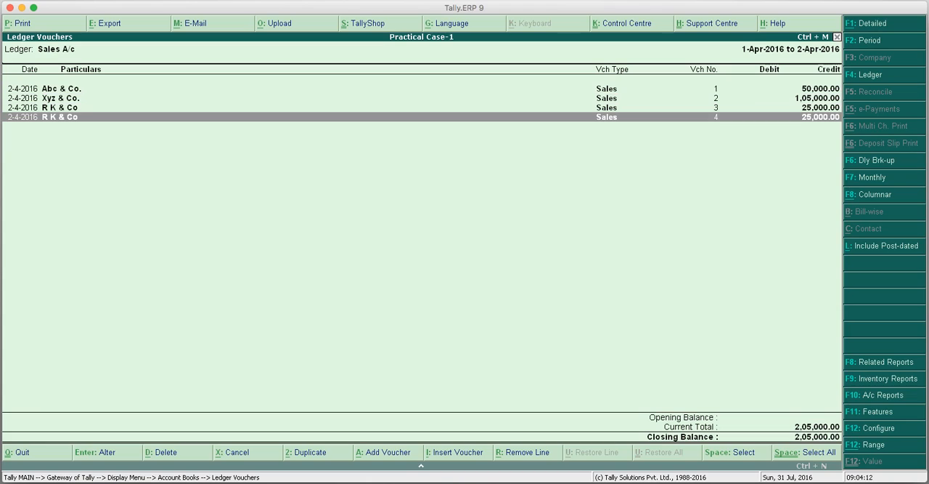
key(Escape)
key(Escape)
key(Escape)
key(Escape)
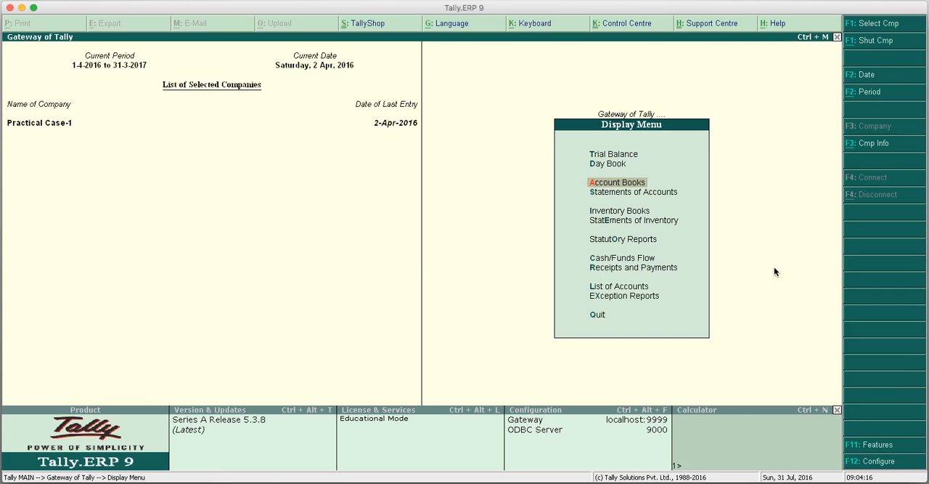
Reopen the quarterly Form DVAT 16 return from the VAT reports under the statutory reports.
key(Up)
key(Up)
key(Up)
key(Up)
key(Up)
key(Up)
key(Up)
key(Return)
key(Return)
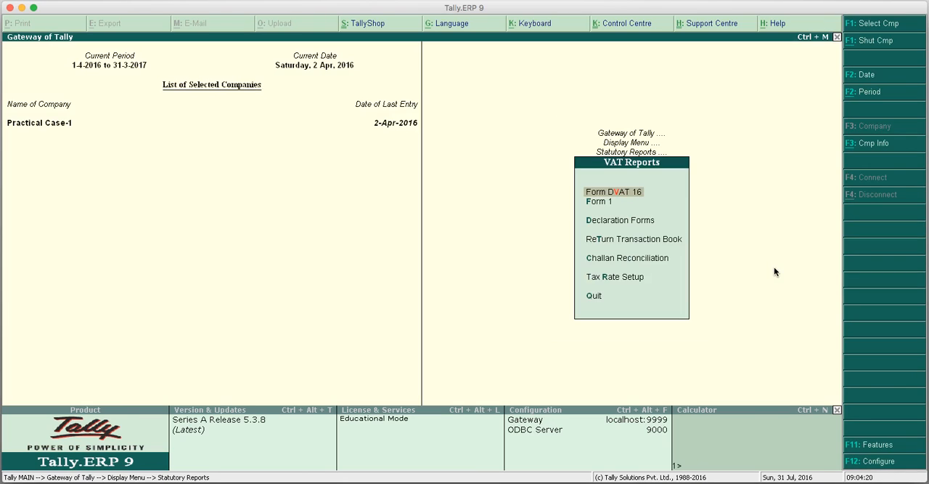
key(Return)
key(Return)
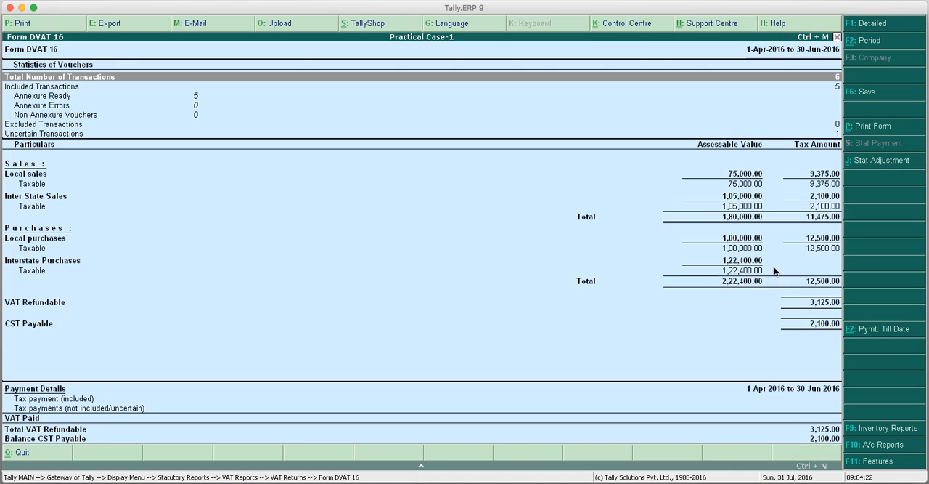
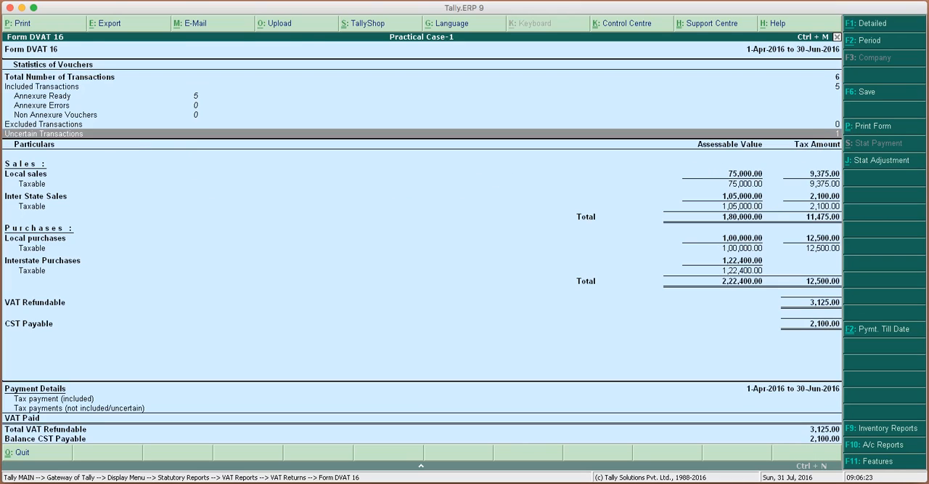
Open the uncertain transactions of Form DVAT 16 and list the vouchers under the Mismatch in tax amount exception.
key(Return)
key(Down)
key(Down)
key(Down)
key(Down)
key(Down)
key(Down)
key(Down)
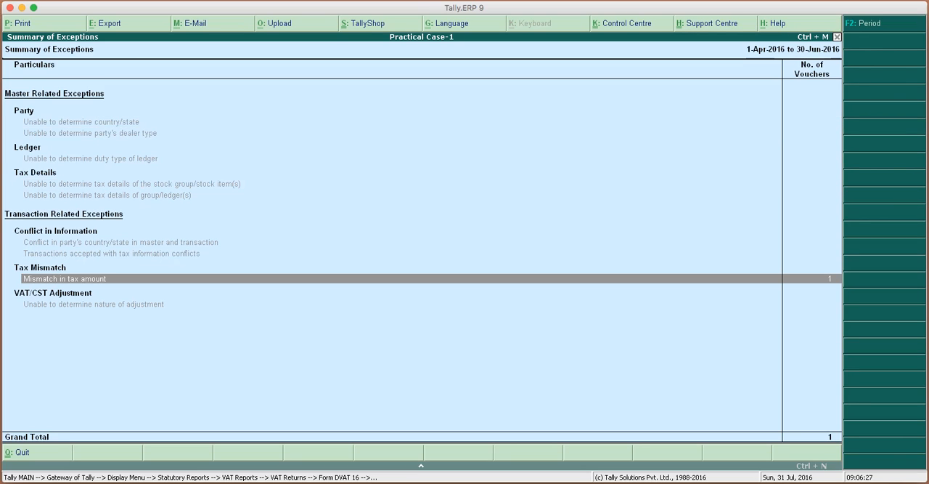
key(Return)
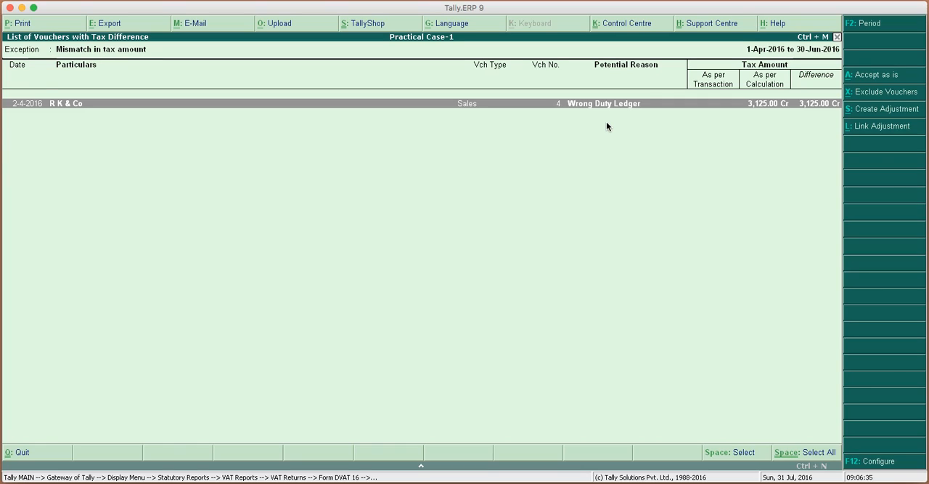
In R K & Co's sales voucher no. 4, replace the CST A/c tax ledger with VAT A/c.
key(Return)
key(Return)
key(Return)
key(Return)
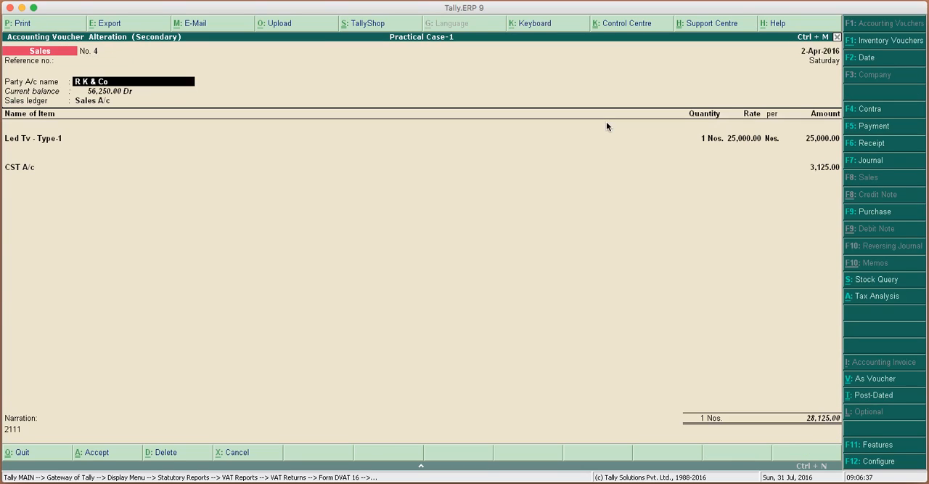
key(Return)
key(Return)
key(Return)
key(Return)
key(Return)
key(Return)
key(Return)
key(Return)
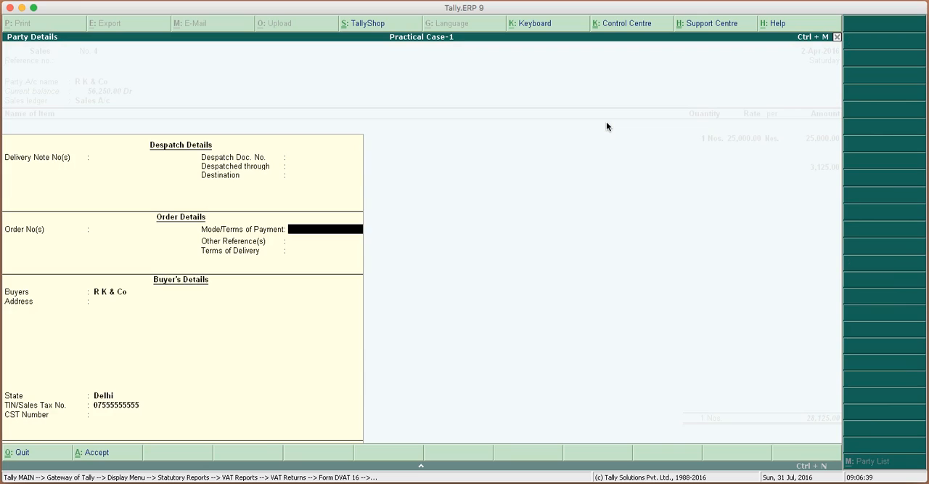
key(Return)
key(Return)
key(Return)
key(Return)
key(Return)
key(Return)
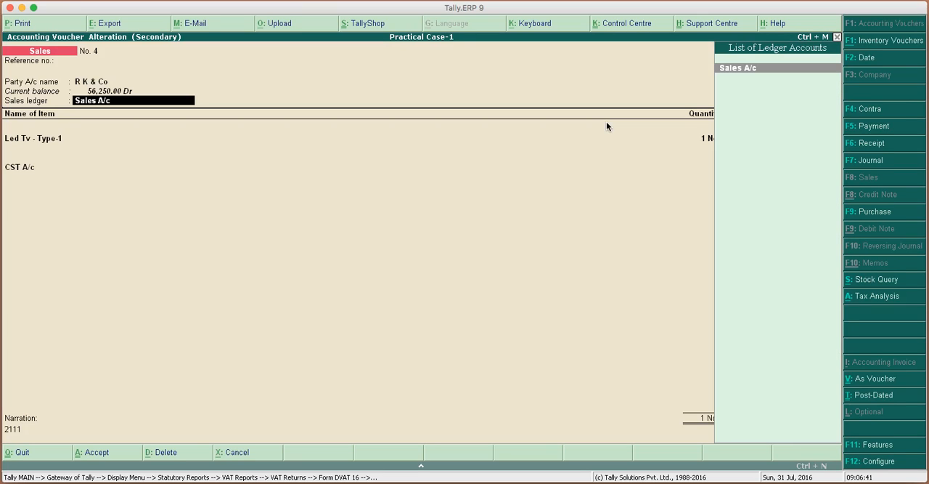
key(Return)
key(Return)
key(Return)
key(Return)
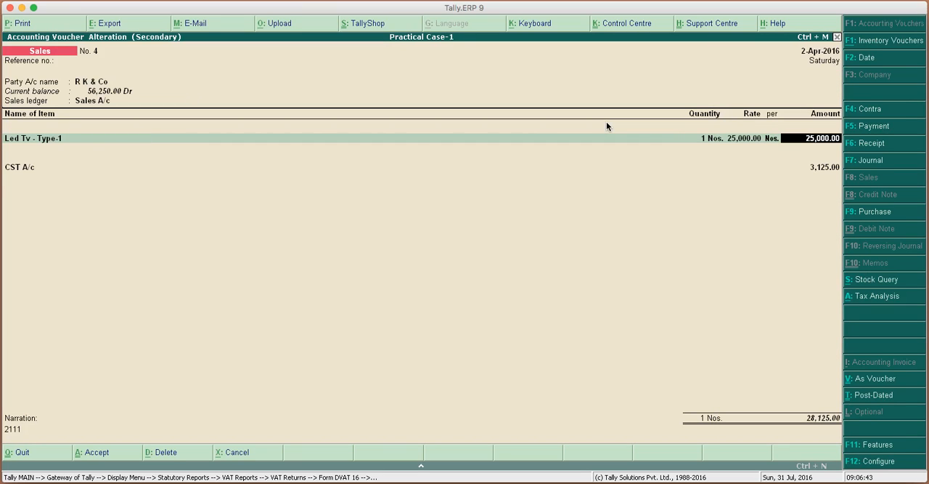
text(V)
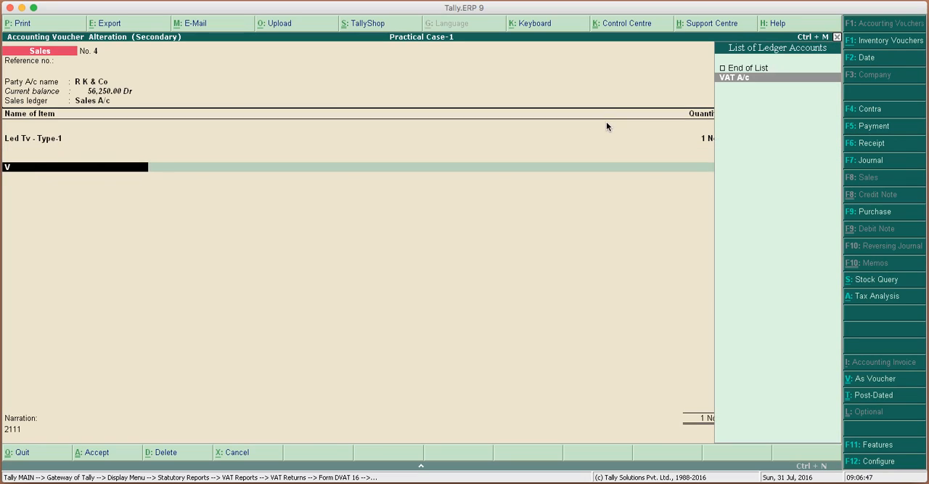
key(Return)
key(Return)
key(Return)
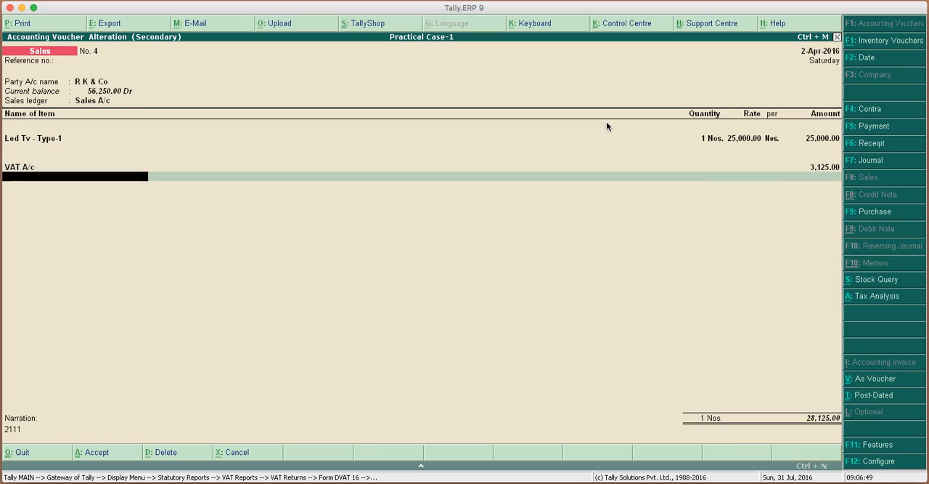
Set the sales voucher's narration to "Bill no. 104" and save the altered voucher.
key(Return)
text(Bi)
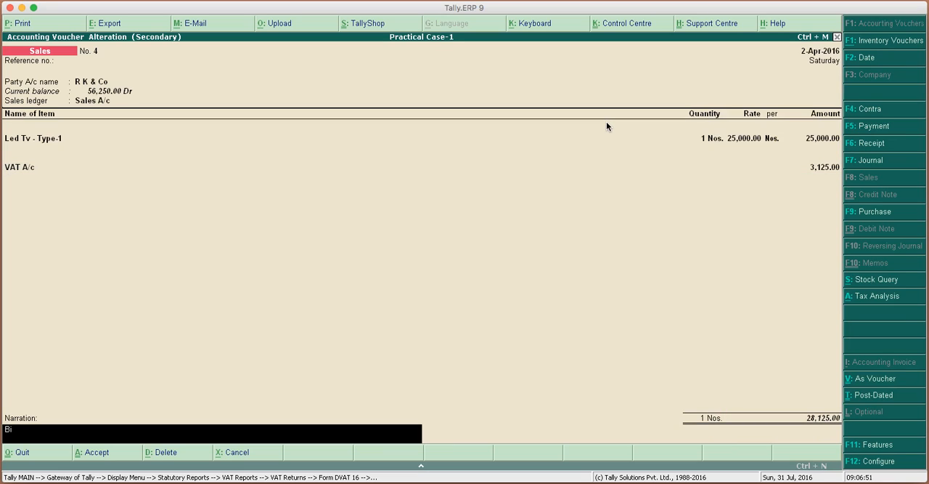
text(ll no. 104)
key(Return)
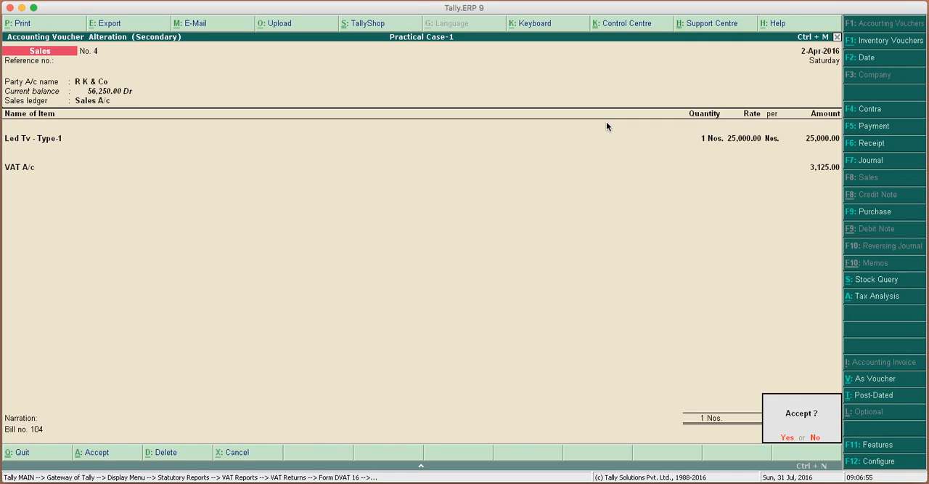
key(Return)
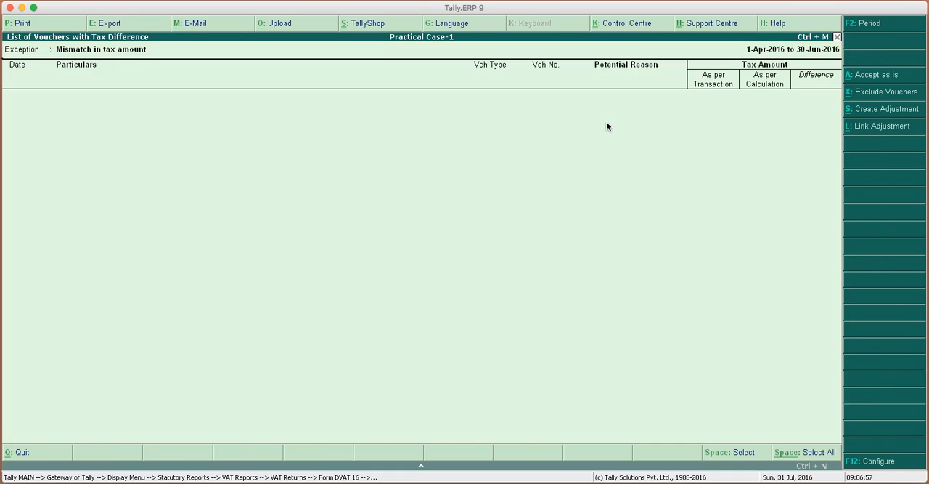
Return to Form DVAT 16 and check the included, excluded and uncertain transactions in the voucher statistics.
key(Escape)
key(Escape)
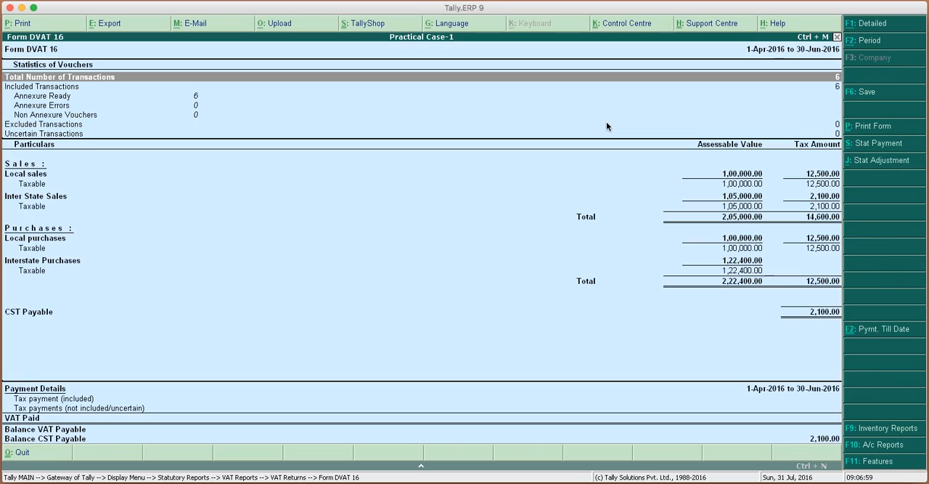
key(Down)
key(Down)
key(Down)
key(Down)
key(Up)
key(Down)
key(Up)
key(Down)
key(Up)
key(Down)
key(Up)
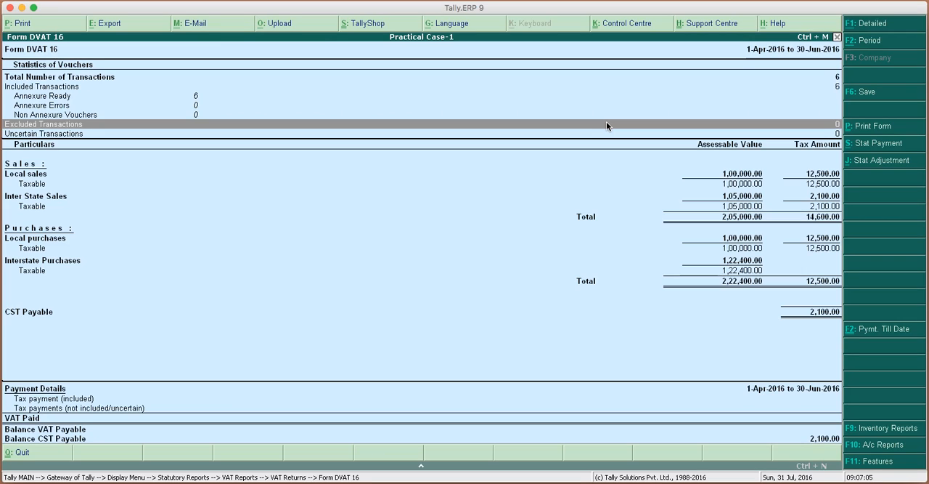
Expand the Taxable lines under Inter State Sales and Local sales to show their tax rate breakdown.
key(Down)
key(Down)
key(Down)
key(Down)
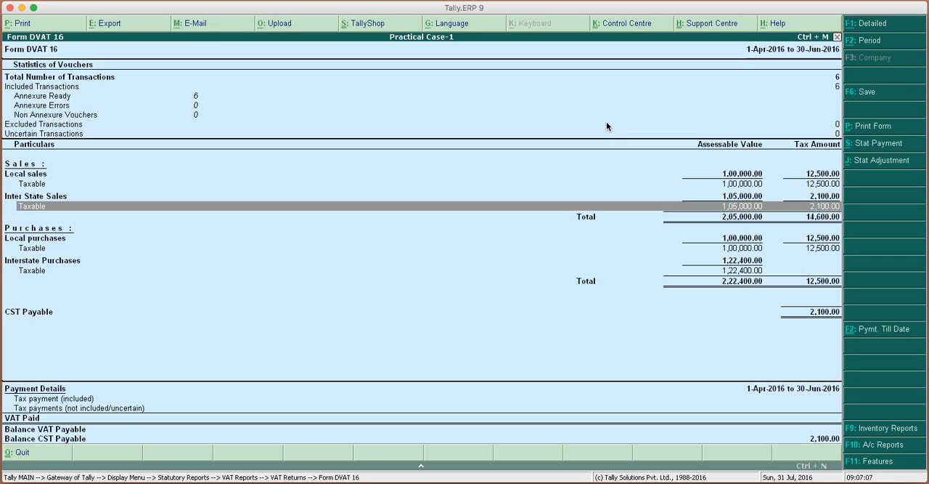
key(shift+Return)
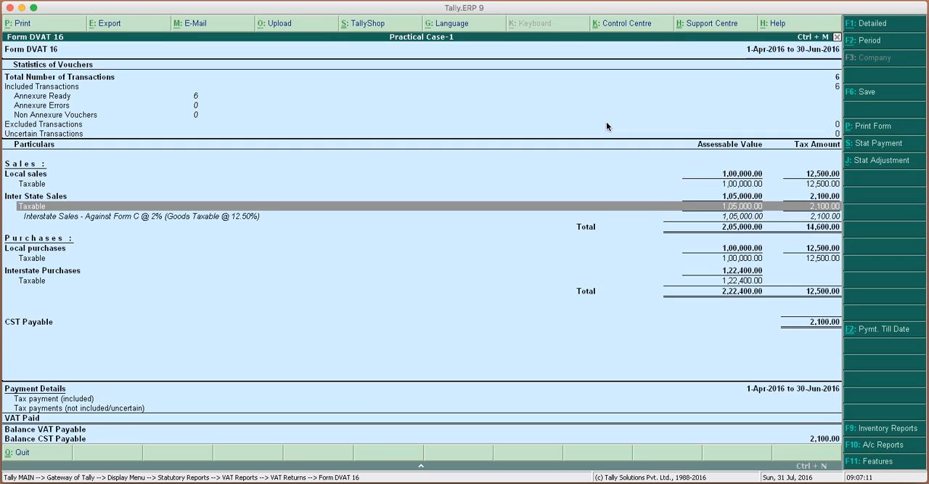
key(Up)
key(Up)
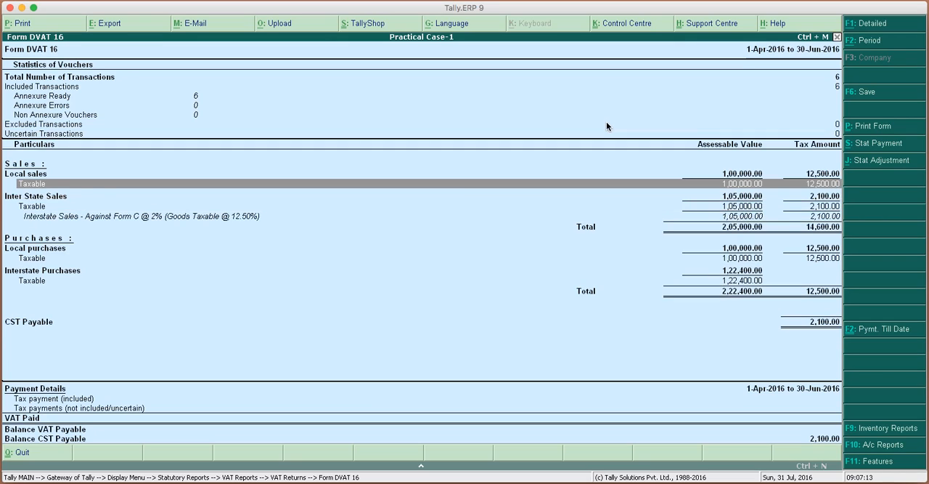
key(shift+Return)
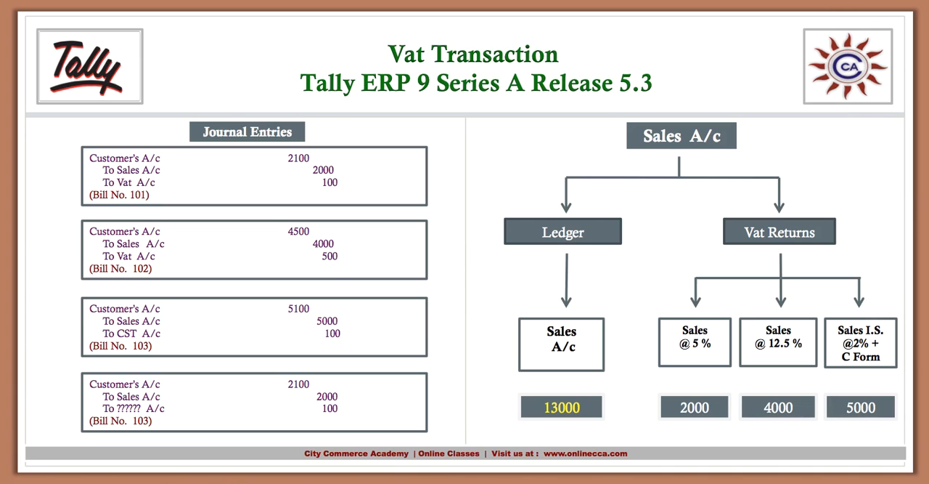
key(Right)
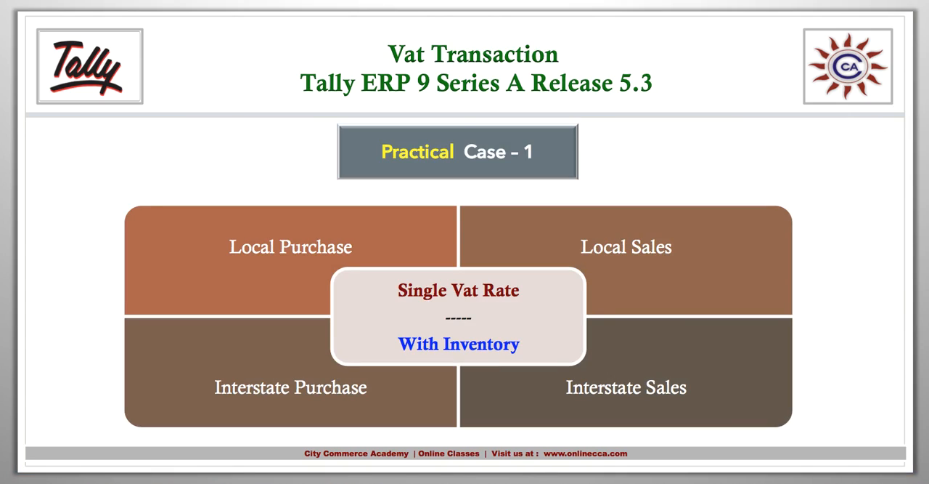
key(Right)
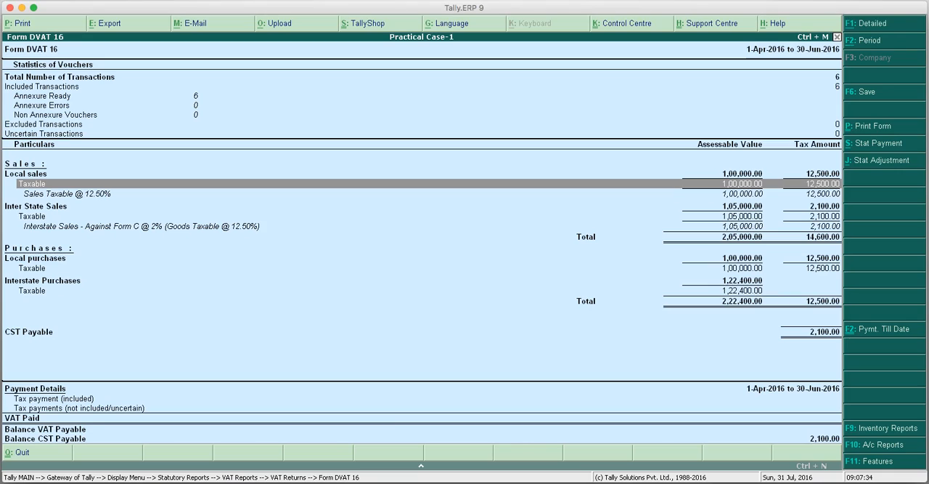
Leave the VAT return and start creating a new company named "Practical Case-1 M-2" with the same mailing name and no address.
key(Escape)
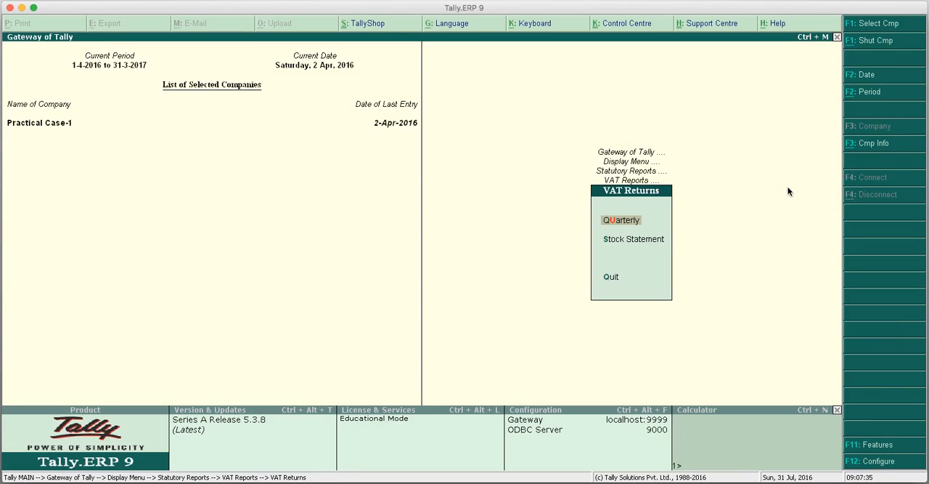
click(873, 143)
key(Down)
key(Down)
key(Return)
text(Practic)
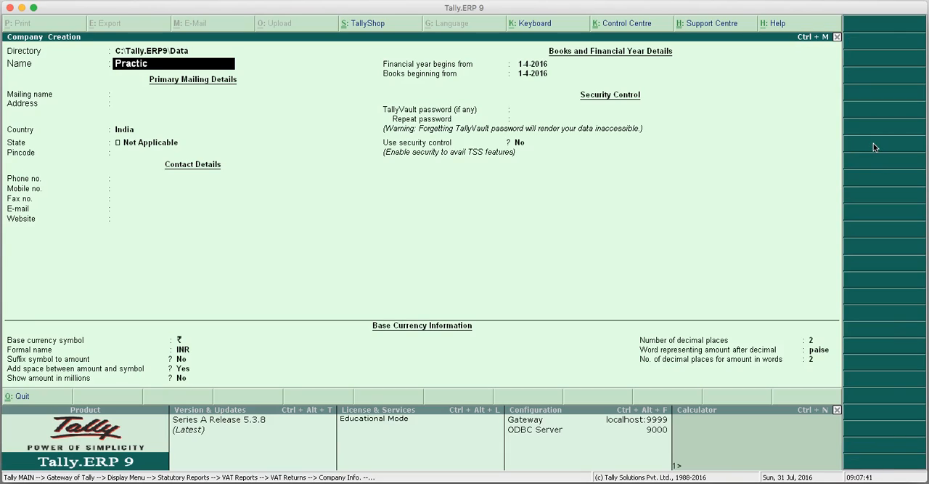
text(al Case-1 M-2)
key(Return)
key(Return)
key(Return)
key(Return)
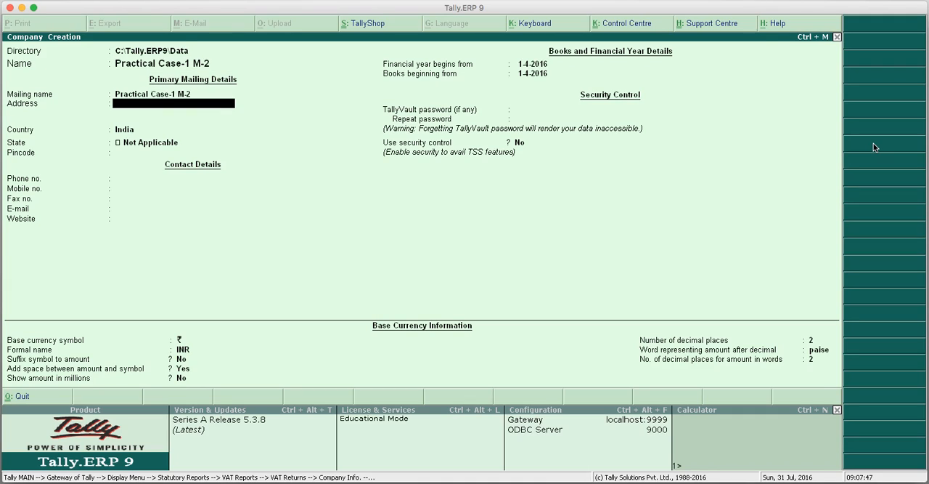
Set the new company's state to Delhi, keep the remaining defaults and save the company.
text(D)
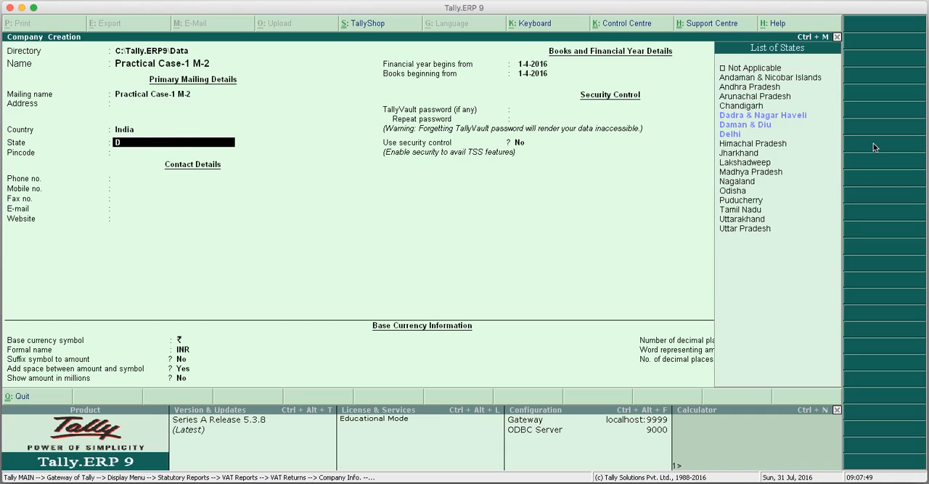
key(Down)
key(Down)
key(Return)
key(Return)
key(Return)
key(Return)
key(Return)
key(Return)
key(Return)
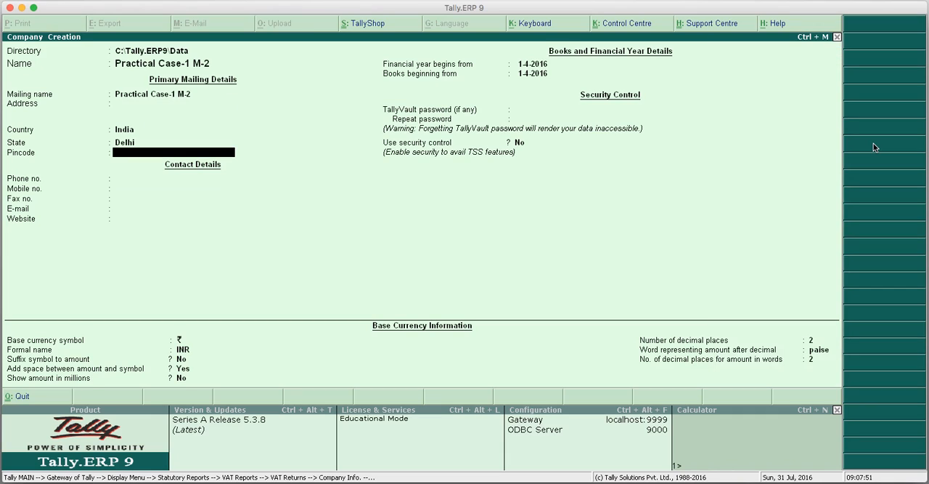
key(Return)
key(Return)
key(Return)
key(Return)
key(Return)
key(Return)
key(Return)
key(Return)
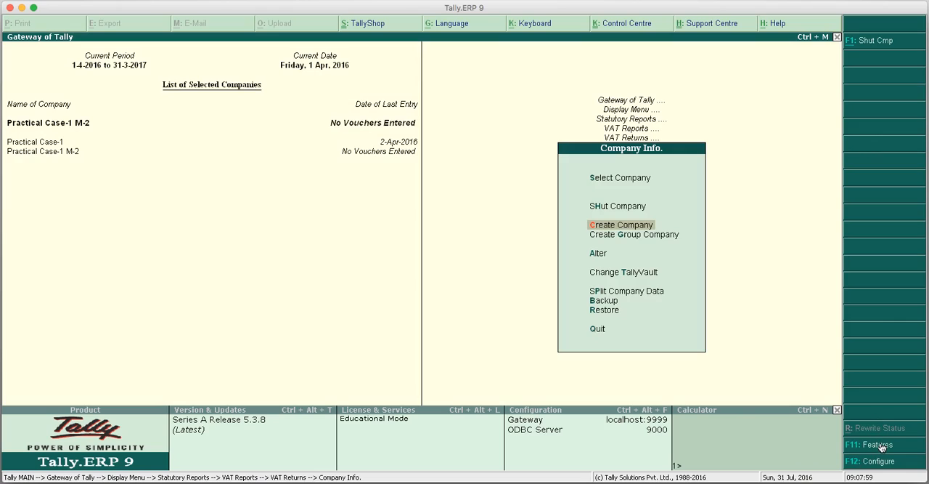
Enable Value Added Tax in the statutory features of Practical Case-1 M-2 and open its VAT details.
click(878, 444)
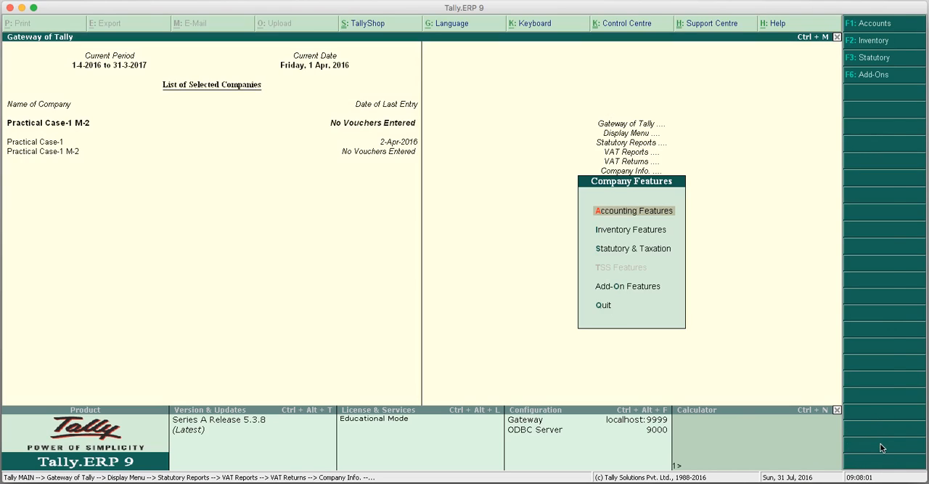
key(Down)
key(Down)
key(Return)
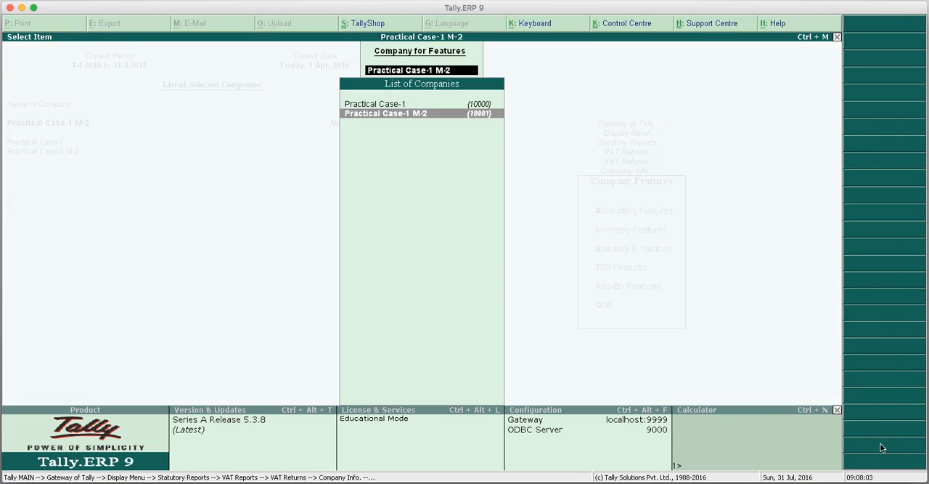
key(Return)
key(Return)
text(y)
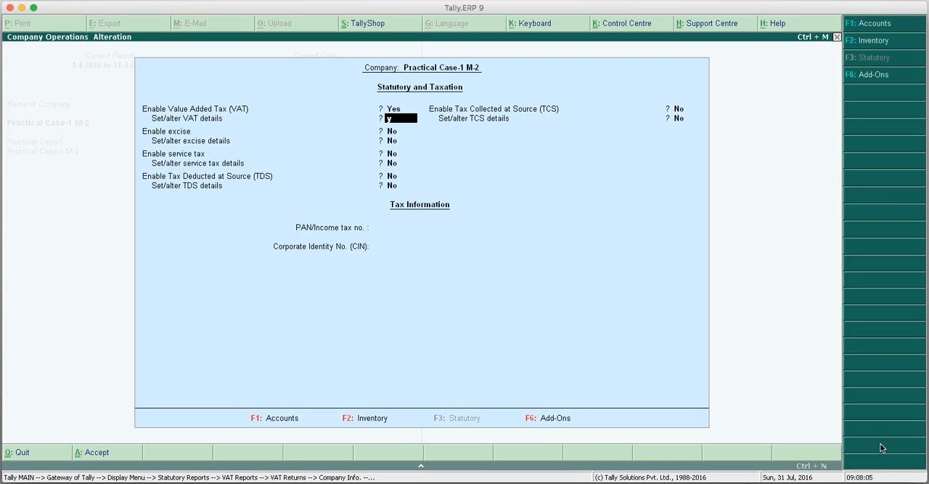
key(Return)
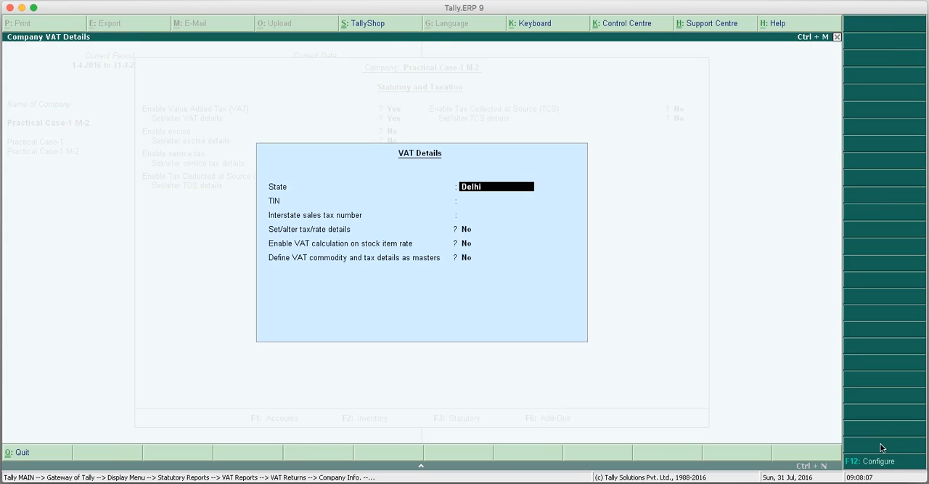
Keep Delhi as the VAT state and enter the company's TIN and interstate sales tax number.
key(Return)
text(07)
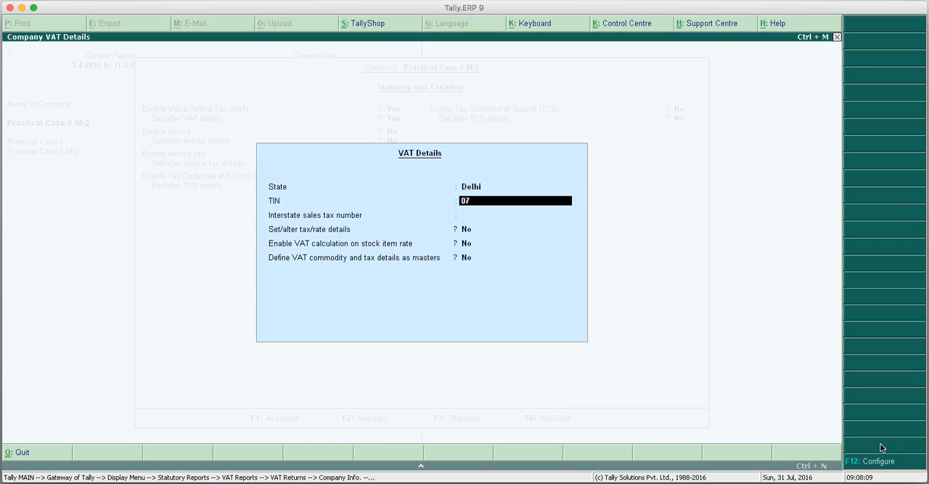
text(888888888)
key(Return)
text(0788888888)
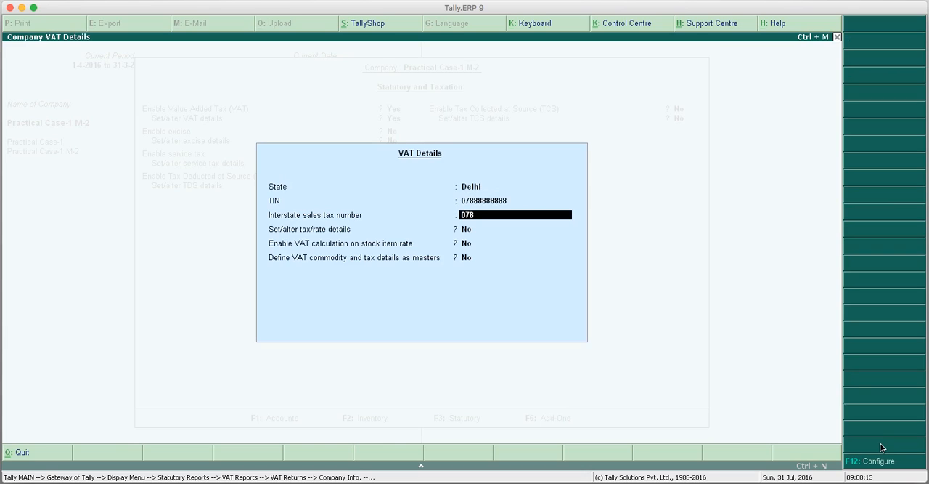
text(8)
key(Return)
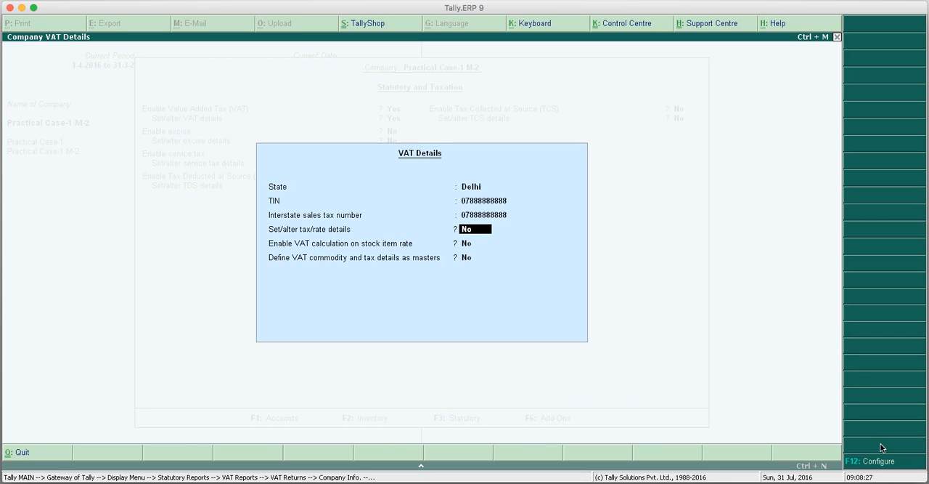
Enable VAT calculation on stock item rate, keep the other VAT options at No and accept the VAT details.
key(Return)
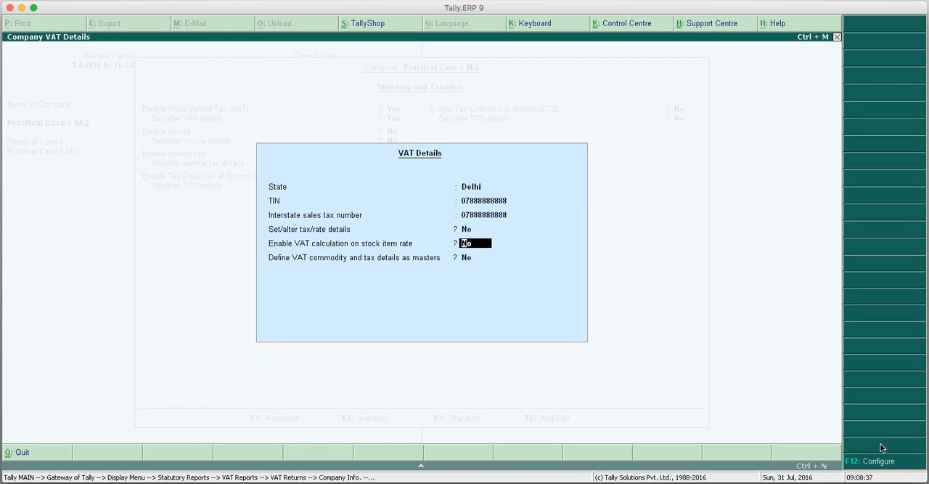
text(y)
key(Return)
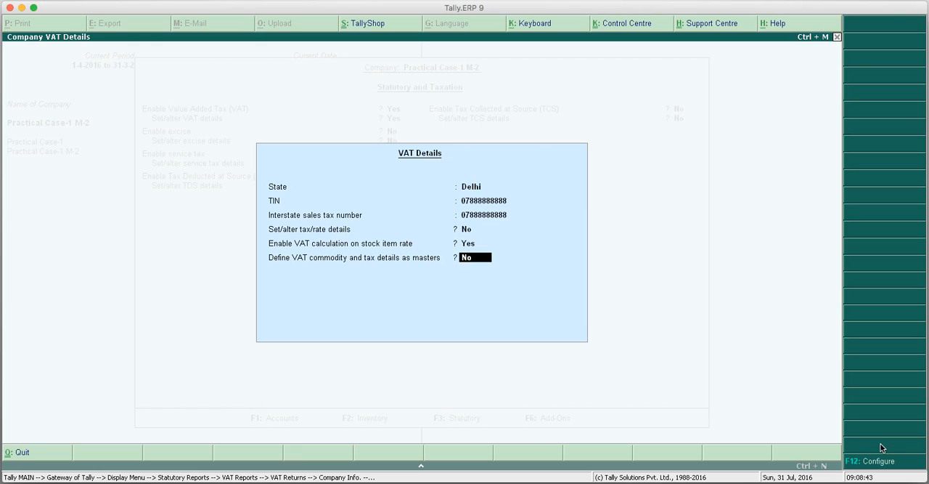
key(Return)
key(Return)
key(Return)
key(Return)
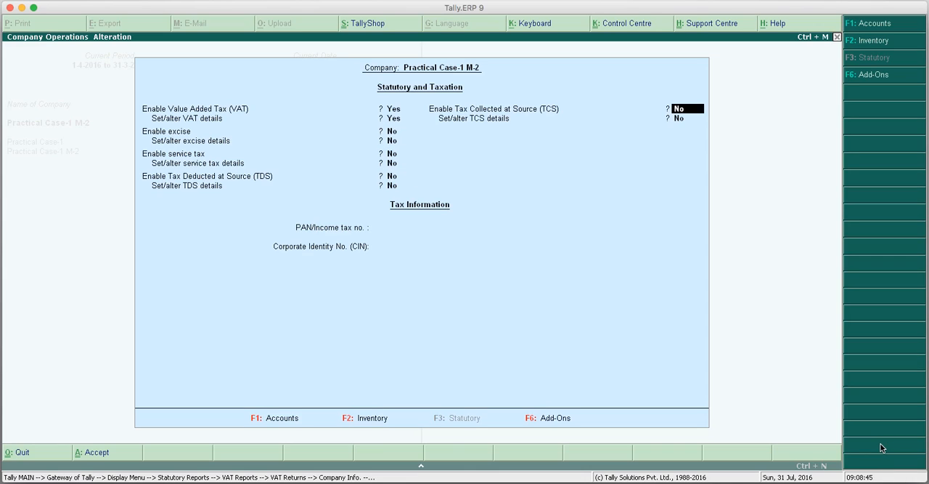
Keep the remaining tax options at their defaults, save the statutory features and return to the Gateway of Tally.
key(Return)
key(Return)
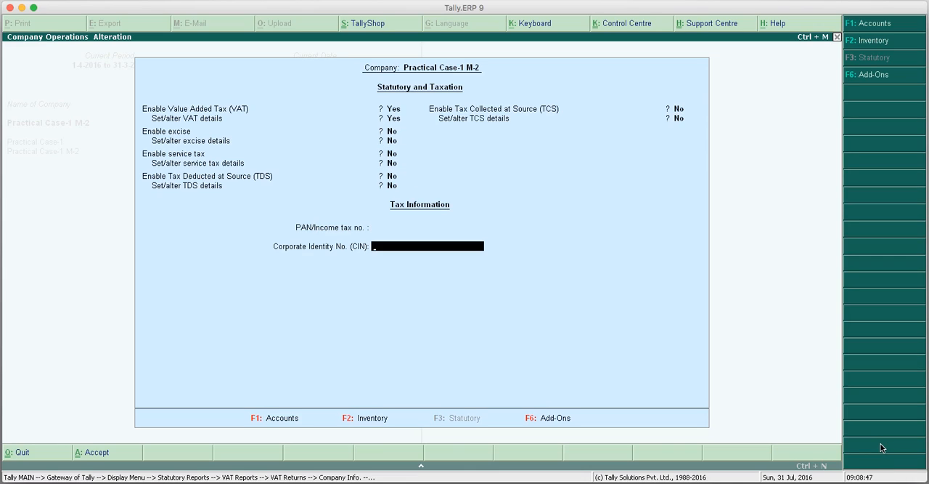
key(Return)
key(Return)
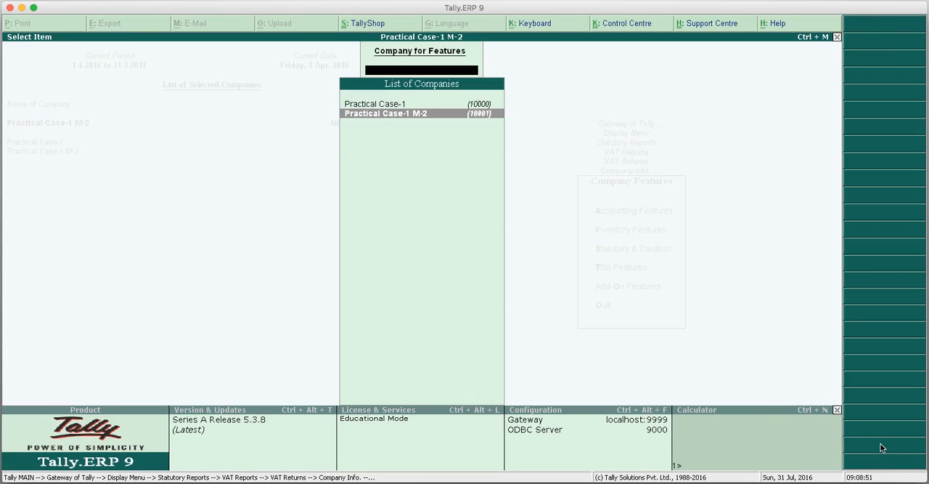
key(Escape)
key(Escape)
key(Escape)
key(Escape)
key(Escape)
key(Escape)
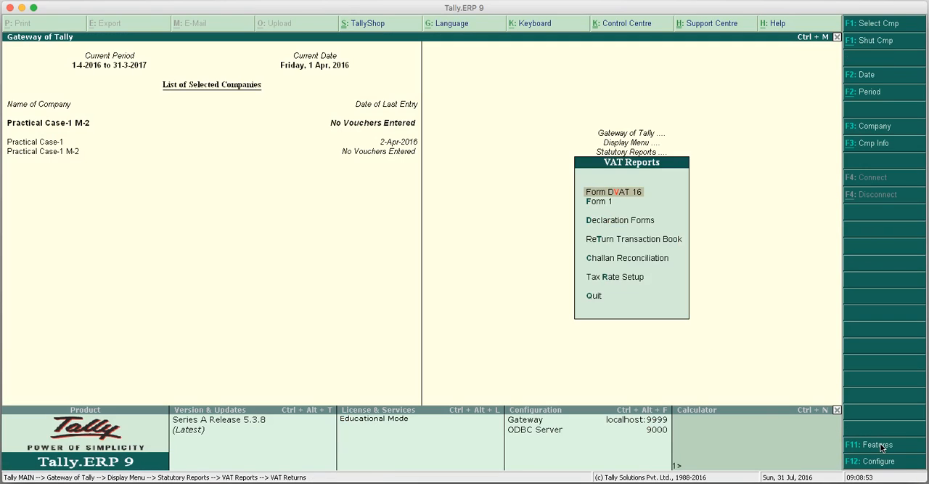
key(Down)
key(Down)
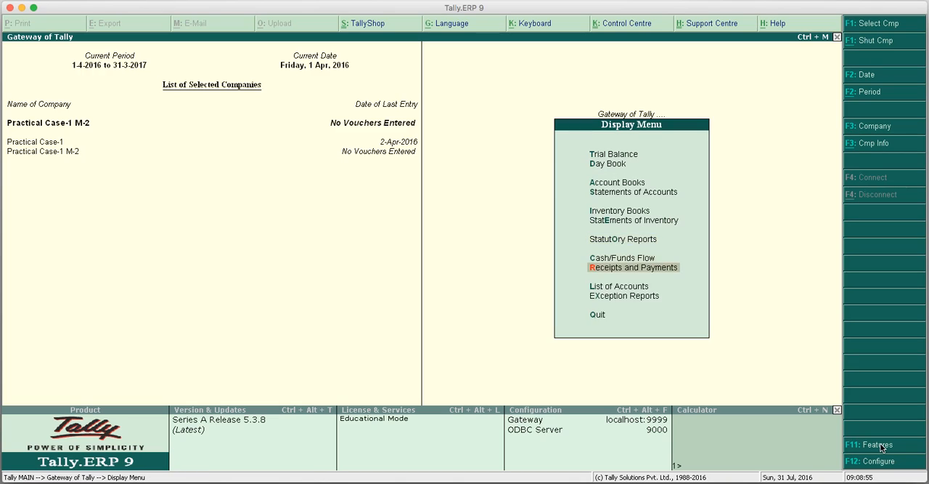
key(Down)
key(Escape)
Start a new single stock item named Led Tv Type - 1 under Primary in Practical Case-1 M-2.
key(Down)
key(Down)
key(Down)
key(Return)
key(Down)
key(Down)
key(Up)
key(Return)
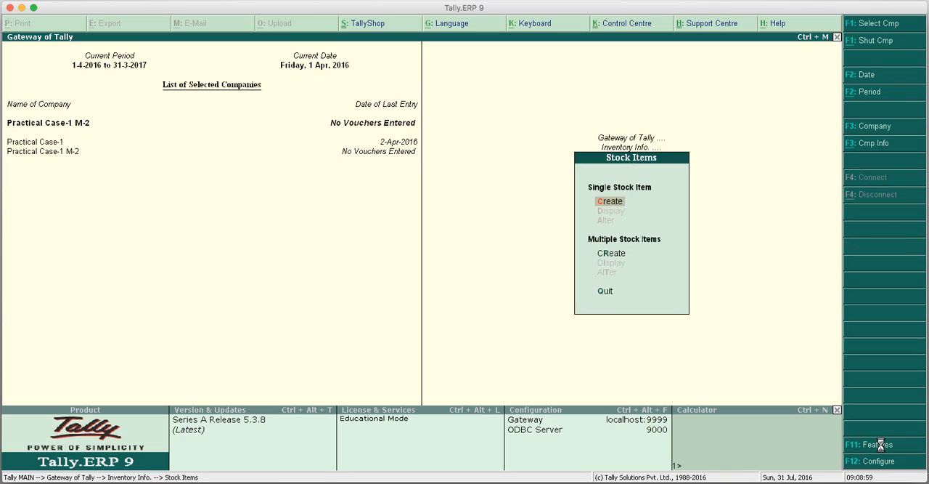
key(Return)
text(Led )
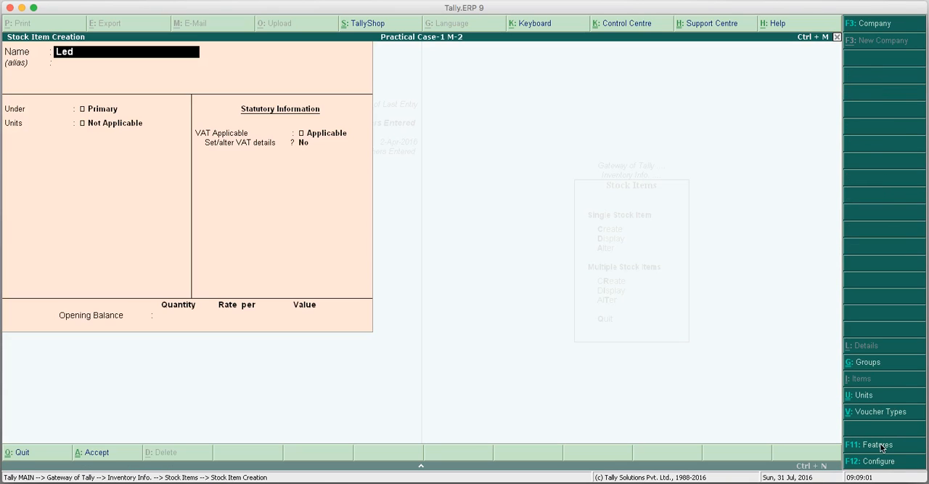
text(Tv Type - 1)
key(Return)
key(Return)
key(Return)
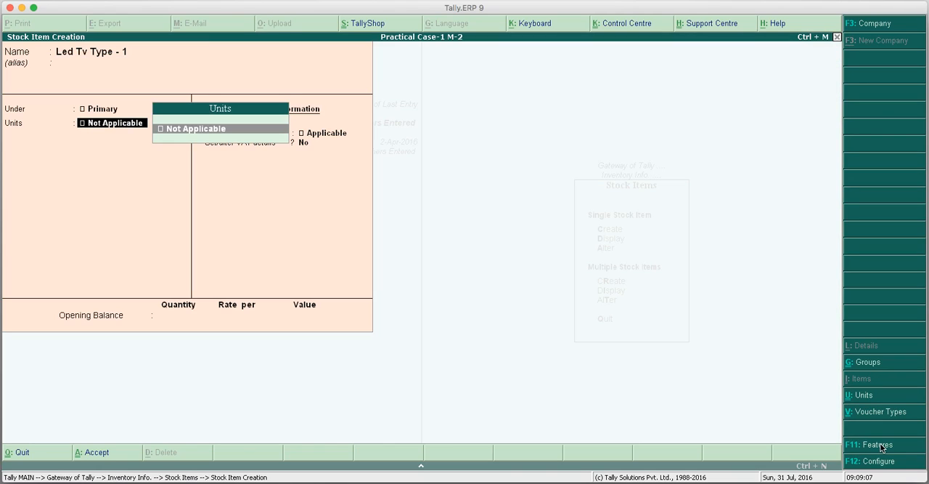
Leave the stock item's units at Not Applicable, keep VAT as Applicable and open its VAT details.
key(alt+c)
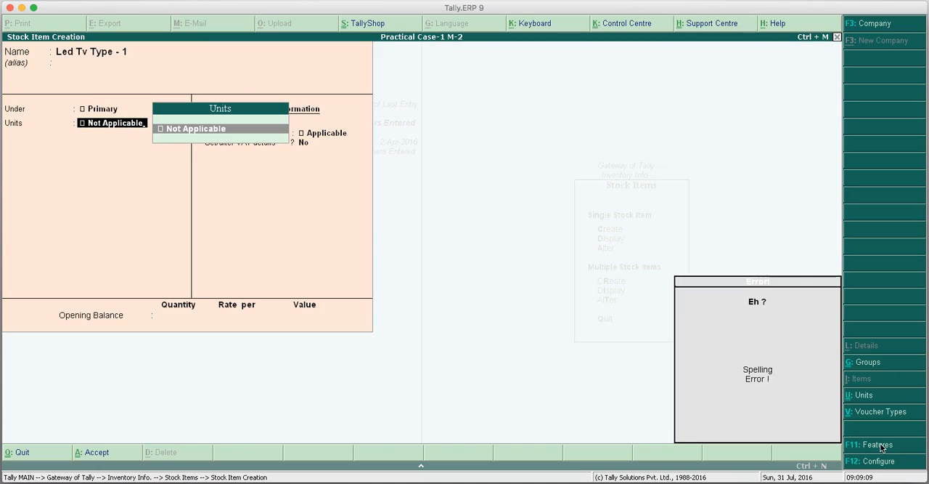
key(Return)
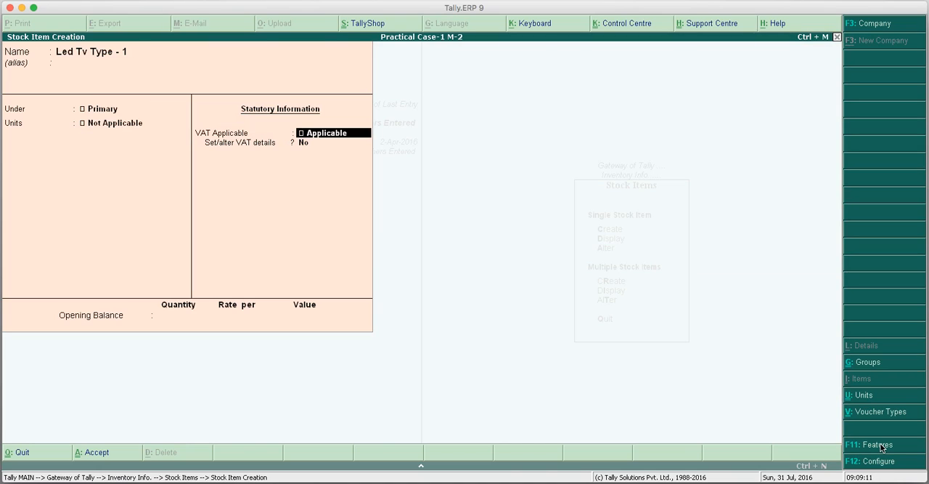
key(Return)
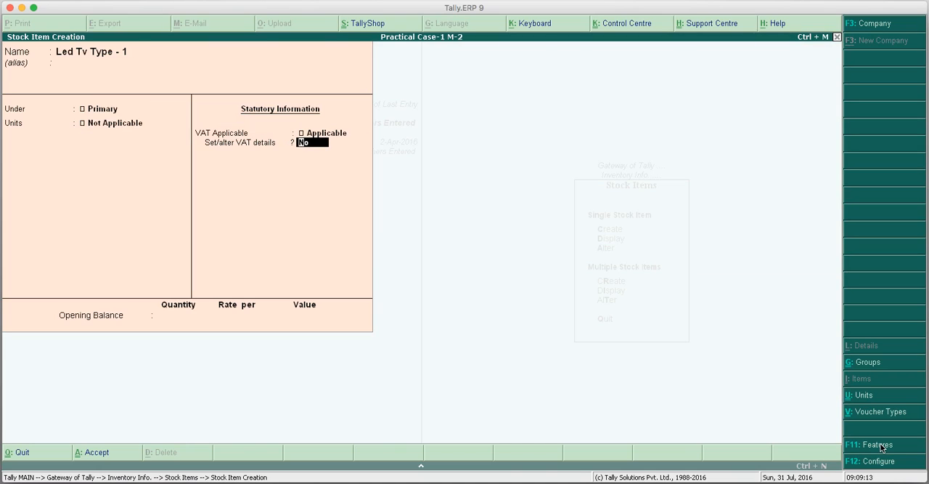
text(y)
key(Return)
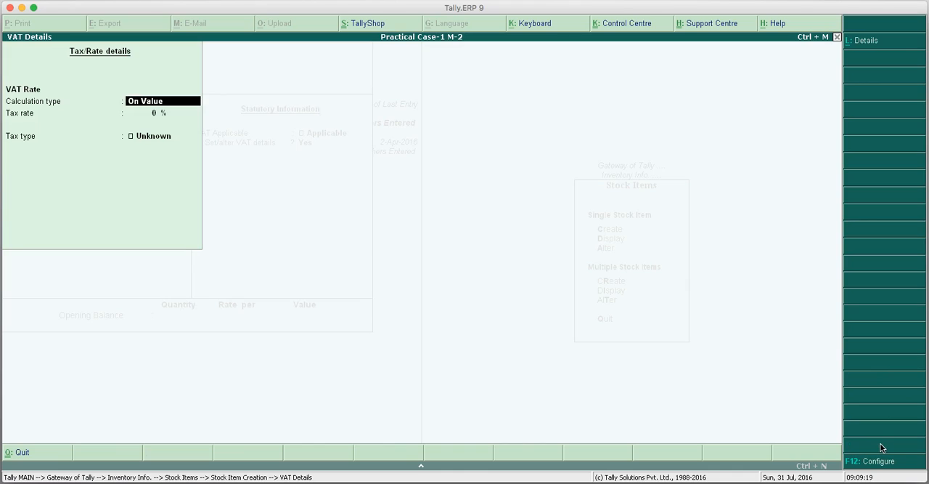
Set the item's VAT rate to 12.5% calculated on value and save the stock item.
key(Return)
text(12.3)
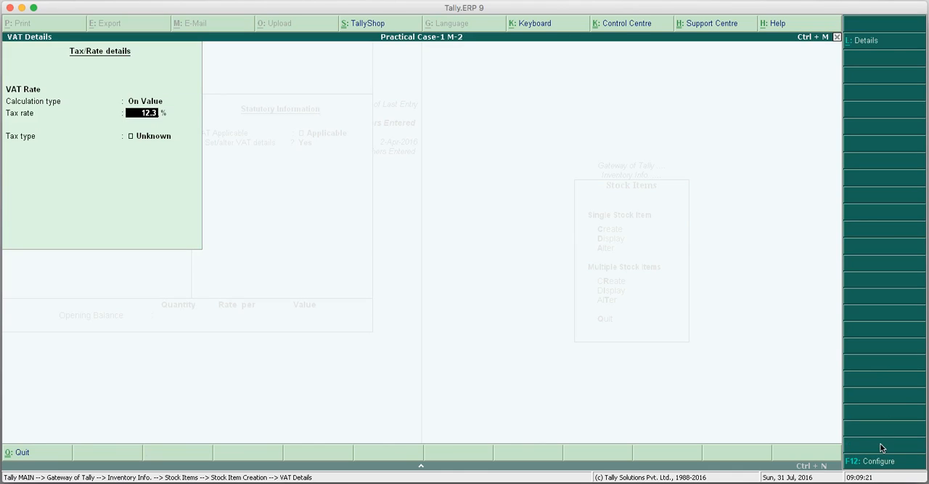
key(BackSpace)
text(5)
key(Return)
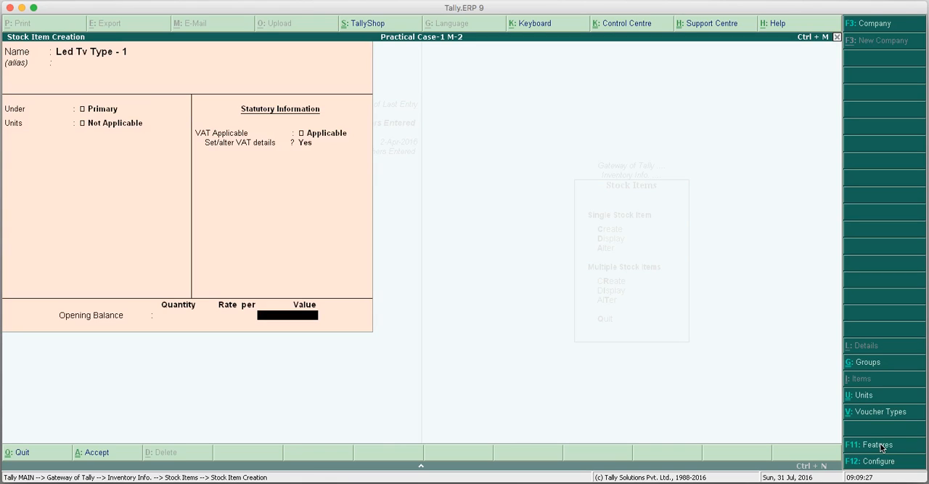
key(Return)
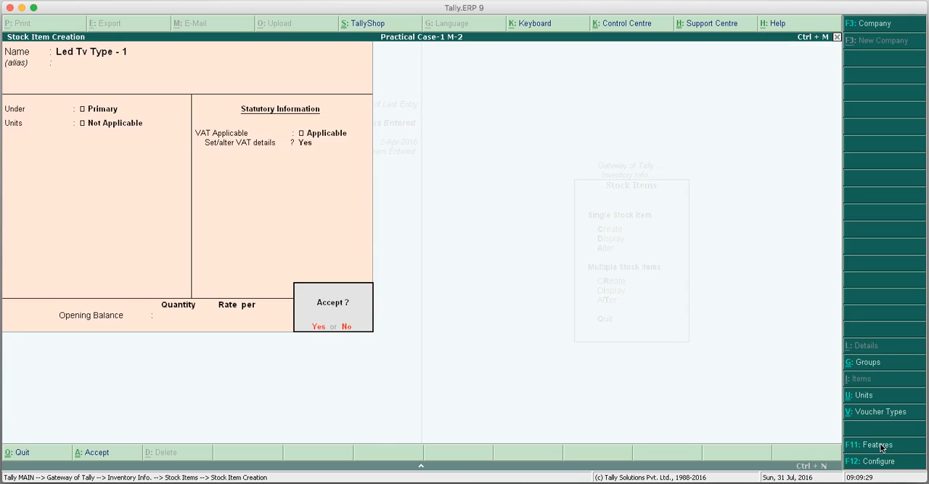
key(Return)
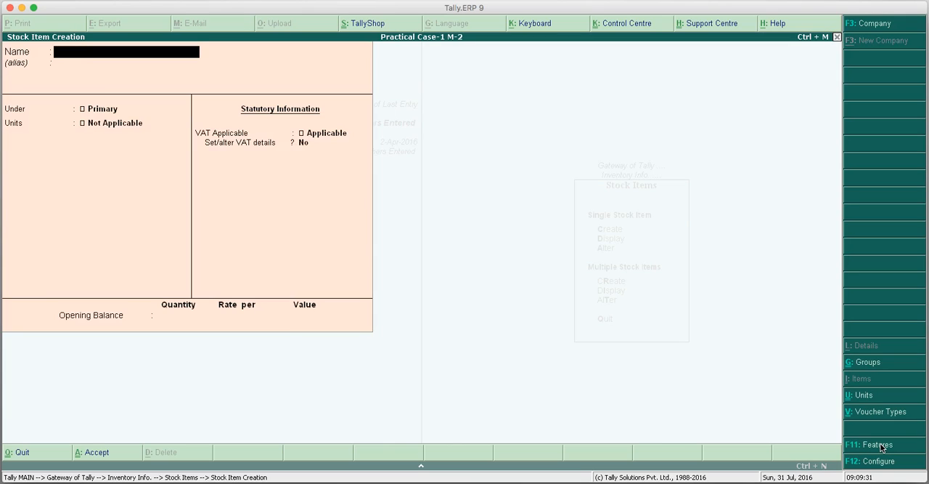
key(Escape)
key(Return)
key(Escape)
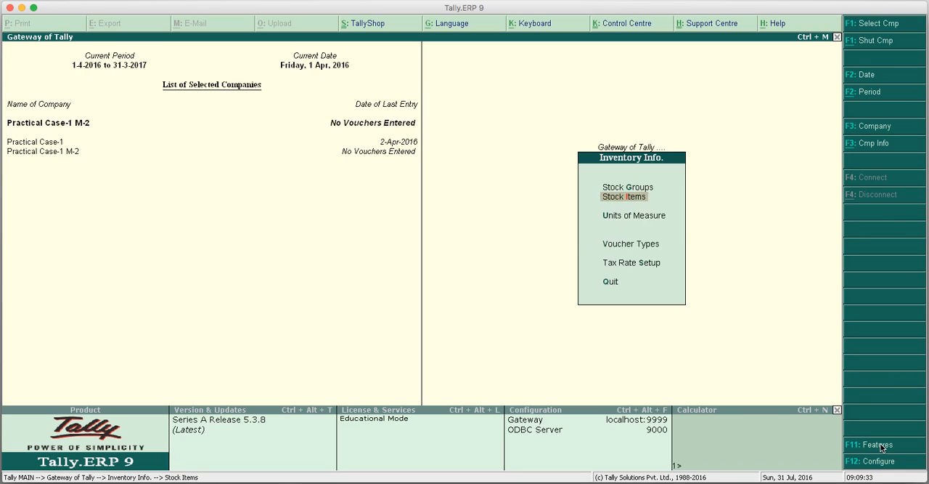
key(Escape)
Start a new single ledger named Sales A/c under the Sales Accounts group.
key(Up)
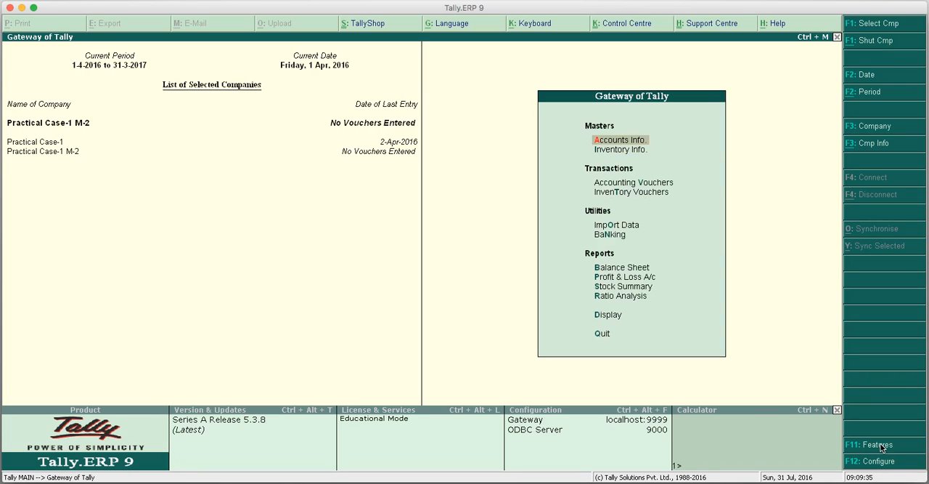
key(Return)
key(Down)
key(Return)
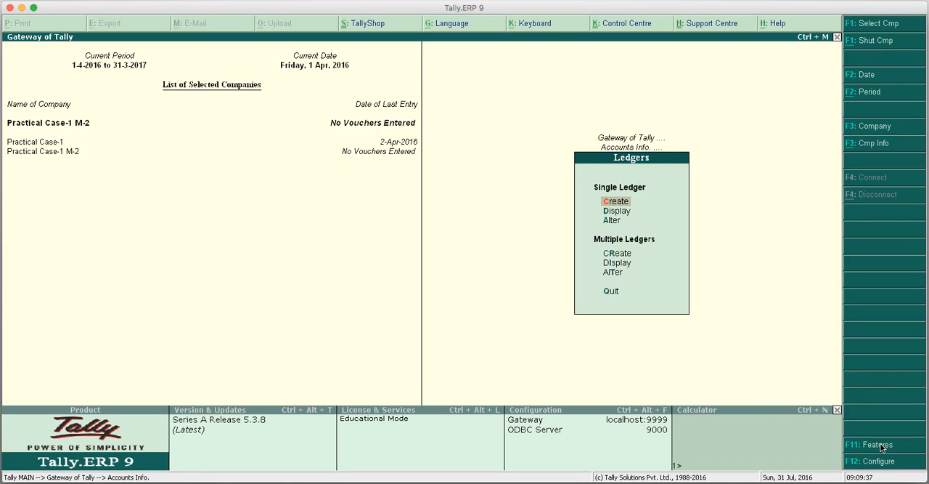
key(Return)
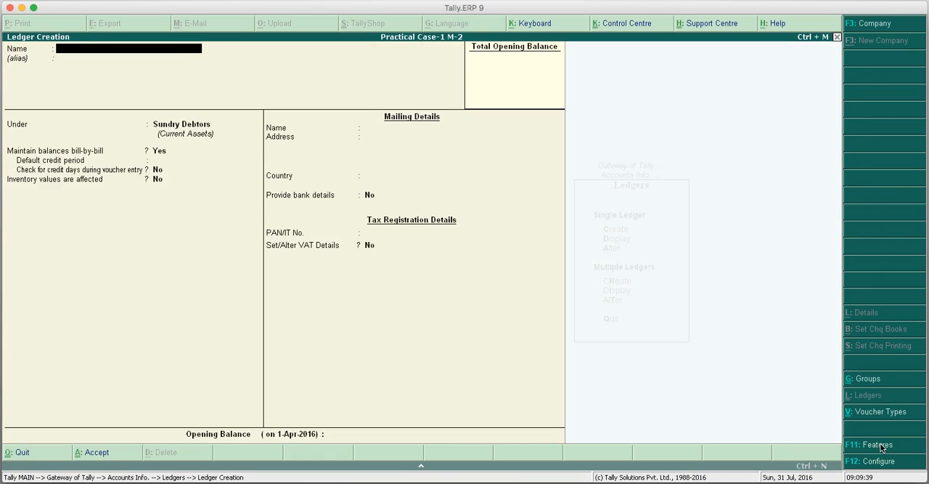
text(Sales a/c)
key(Return)
key(Return)
text(Sa)
key(Return)
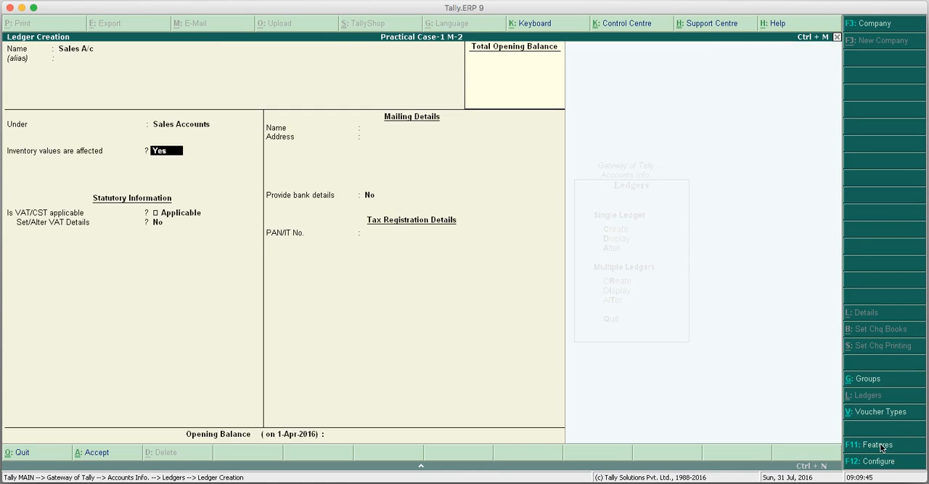
Keep inventory values affected at Yes and VAT/CST Applicable, leave VAT details at No and save the sales ledger.
key(Return)
key(Return)
key(BackSpace)
key(Down)
key(Up)
key(Return)
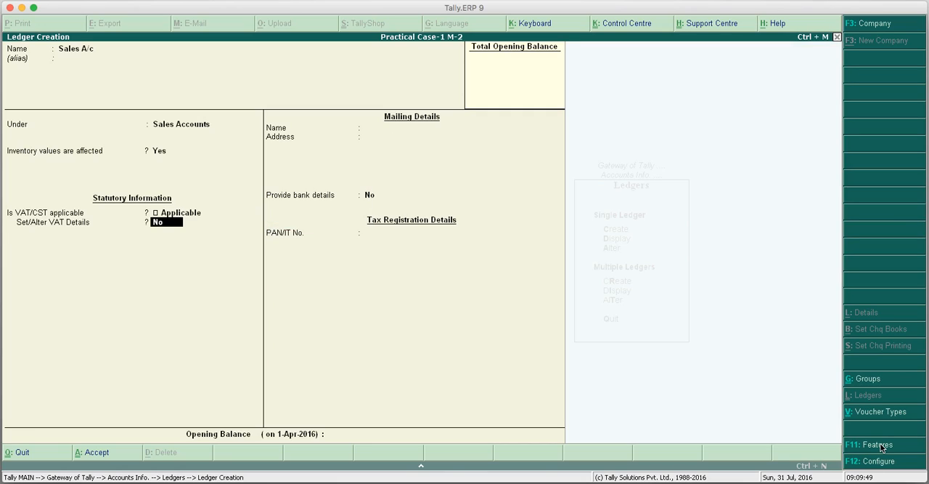
key(Return)
key(Return)
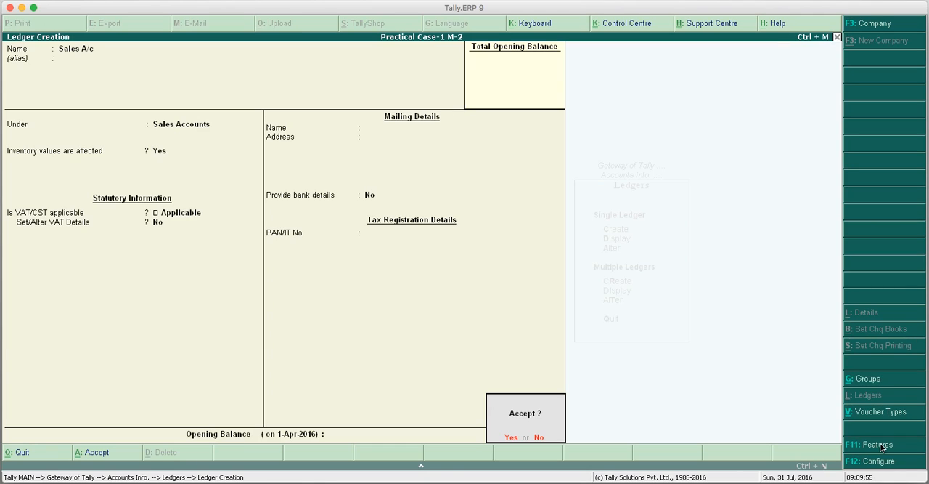
key(Return)
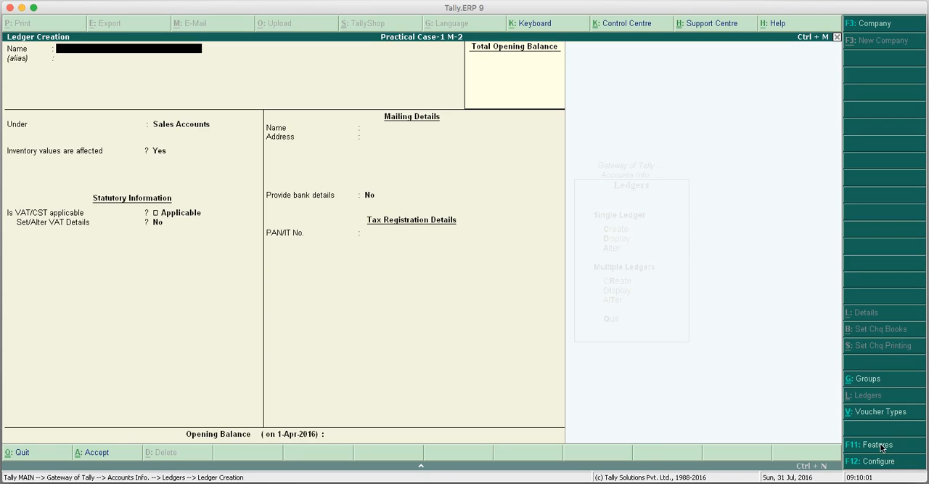
key(Escape)
key(Return)
key(Escape)
key(Escape)
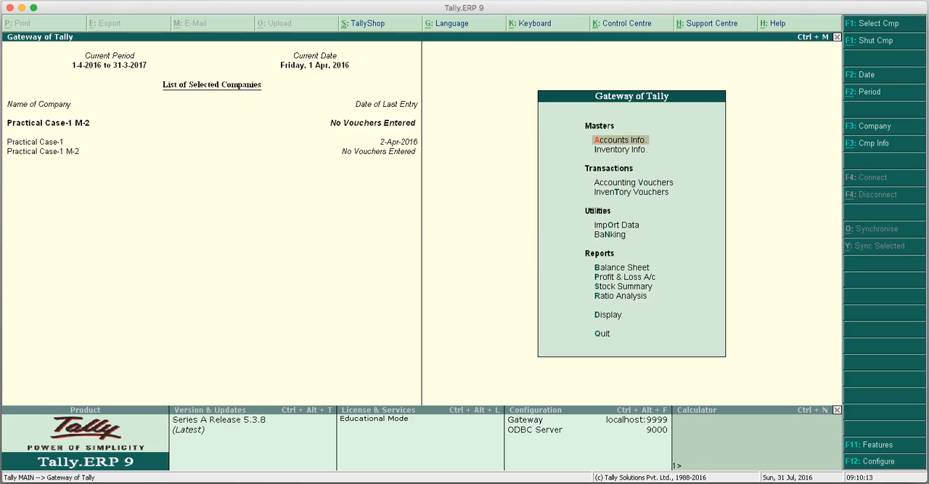
Shut company Practical Case-1 M-2 and also Practical Case-1.
click(30, 143)
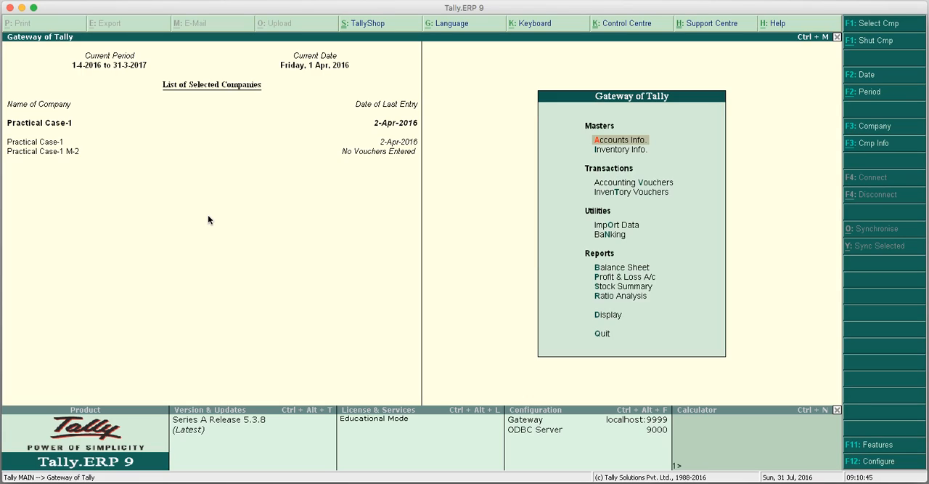
click(61, 152)
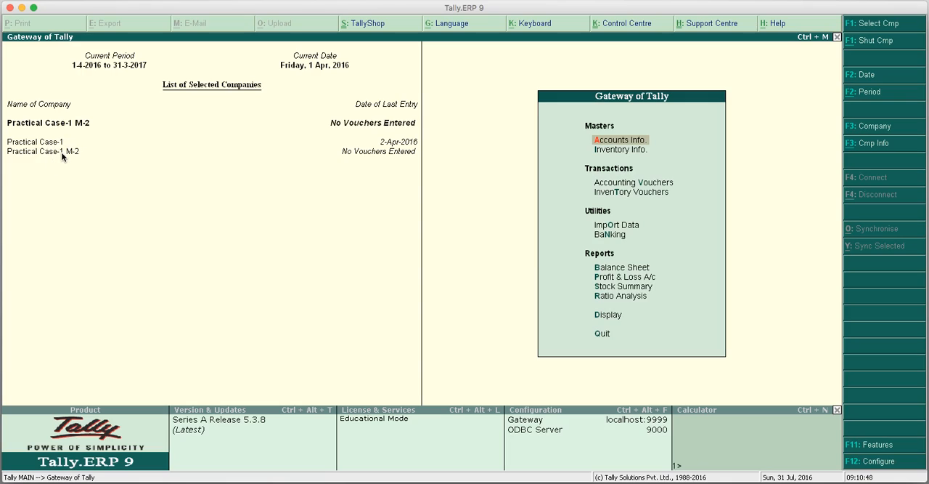
click(864, 44)
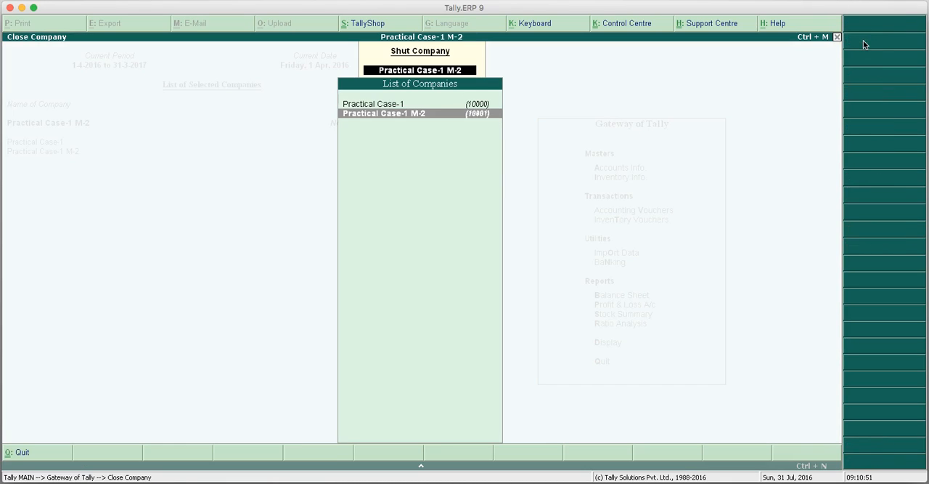
key(Return)
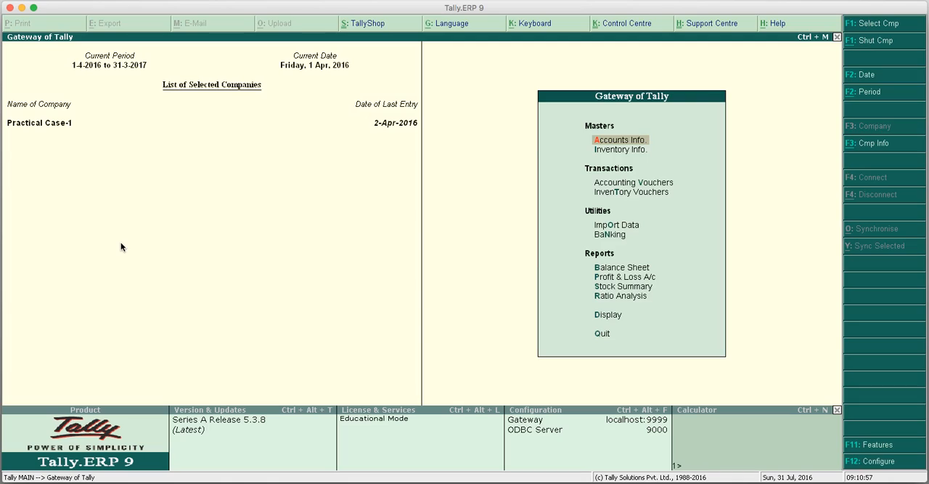
click(866, 42)
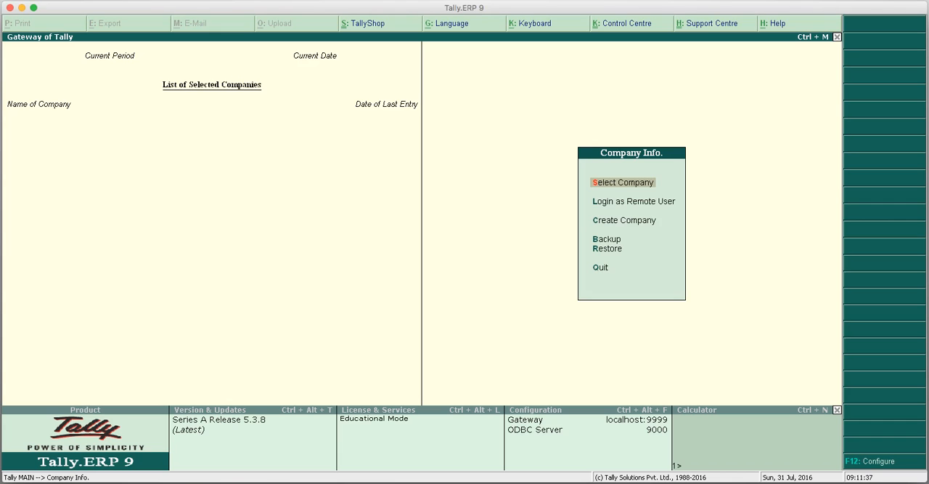
Start creating a new company named Practical Case -2 with the same mailing name and India as country.
key(Down)
key(Down)
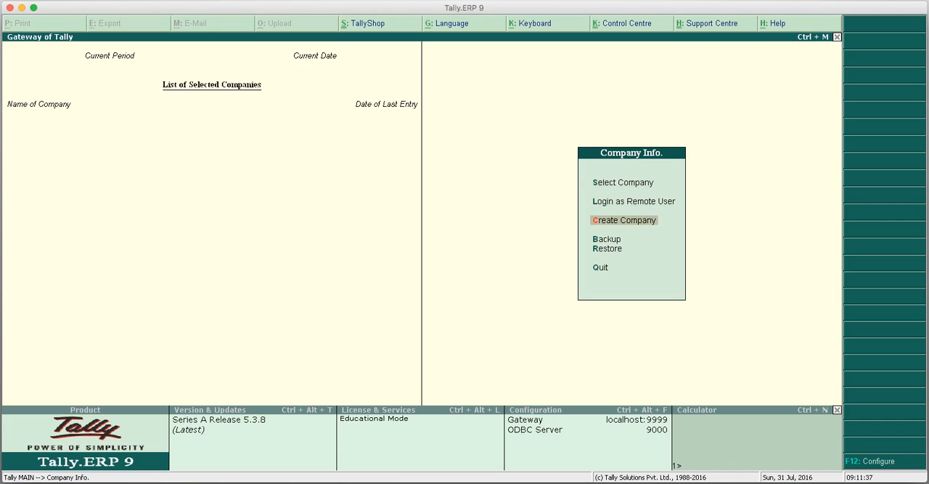
key(Return)
text(P)
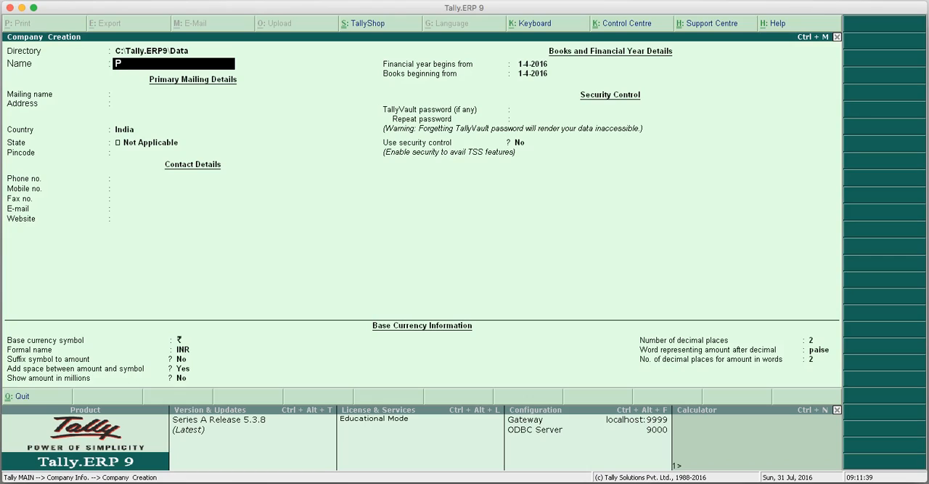
text(ractical Case -2)
key(Return)
key(Return)
key(Return)
key(Return)
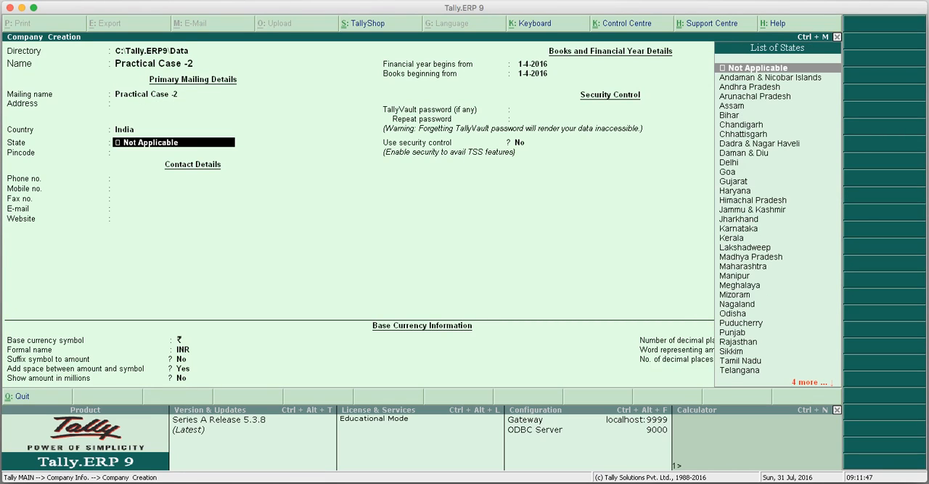
Set the state of Practical Case -2 to Delhi, keep the remaining defaults and save the company.
key(Down)
key(Down)
key(Down)
key(Down)
key(Down)
key(Down)
key(Down)
key(Down)
key(Down)
key(Down)
key(Return)
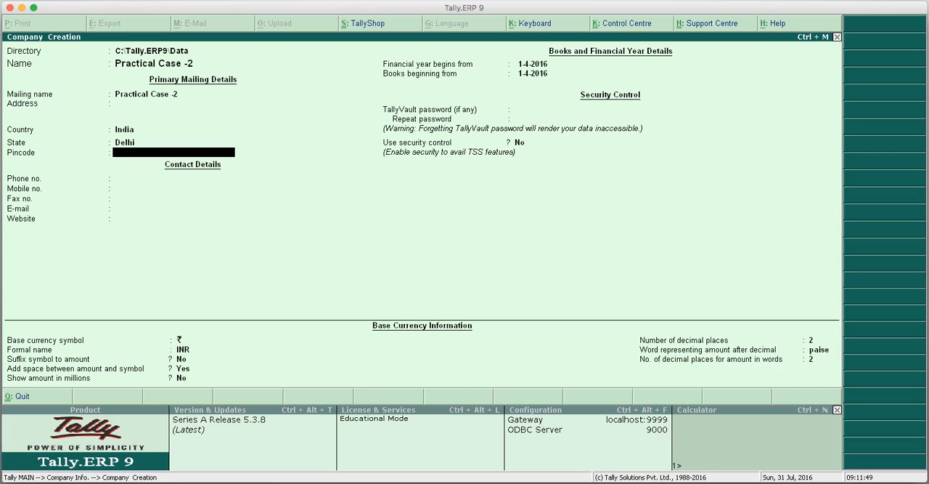
key(Return)
key(Return)
key(Return)
key(Return)
key(Return)
key(Return)
key(Return)
key(Return)
key(Return)
key(Return)
key(Return)
key(Return)
key(Return)
key(Return)
key(Return)
key(Return)
key(Return)
key(Return)
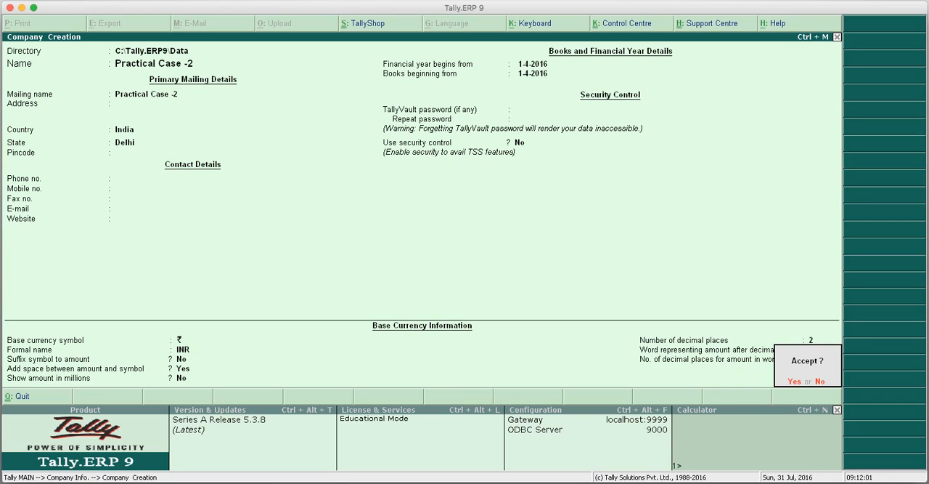
key(Return)
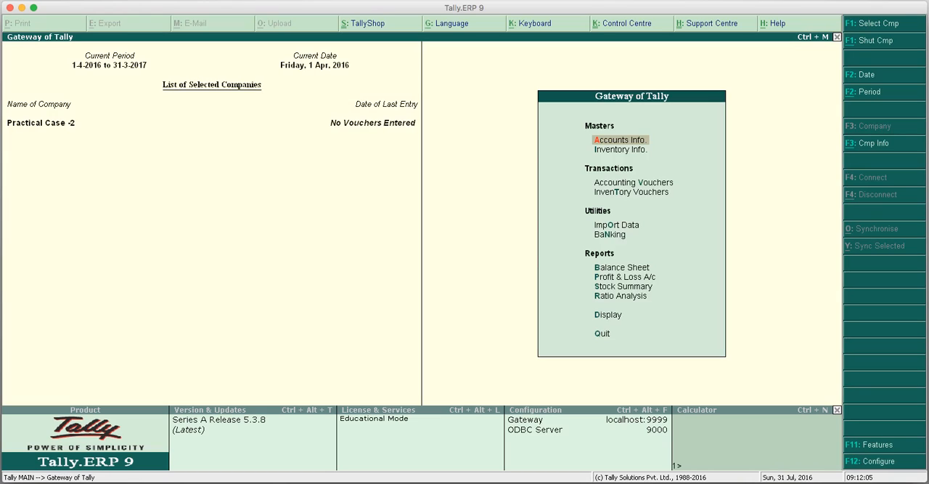
Set Maintain accounts only to Yes in the accounting features of Practical Case -2.
click(878, 445)
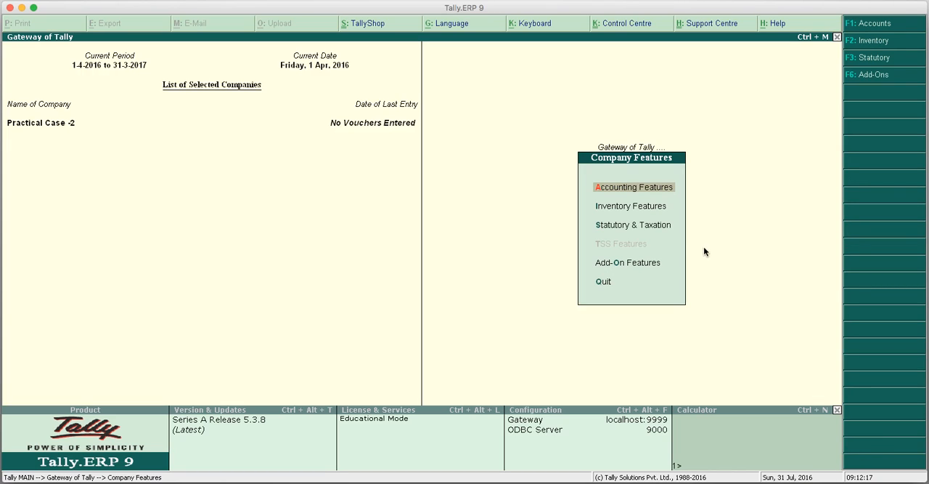
click(629, 190)
key(y)
key(Return)
Set Maintain bill-wise details to No, keep the remaining accounting features and save them.
key(Return)
key(Return)
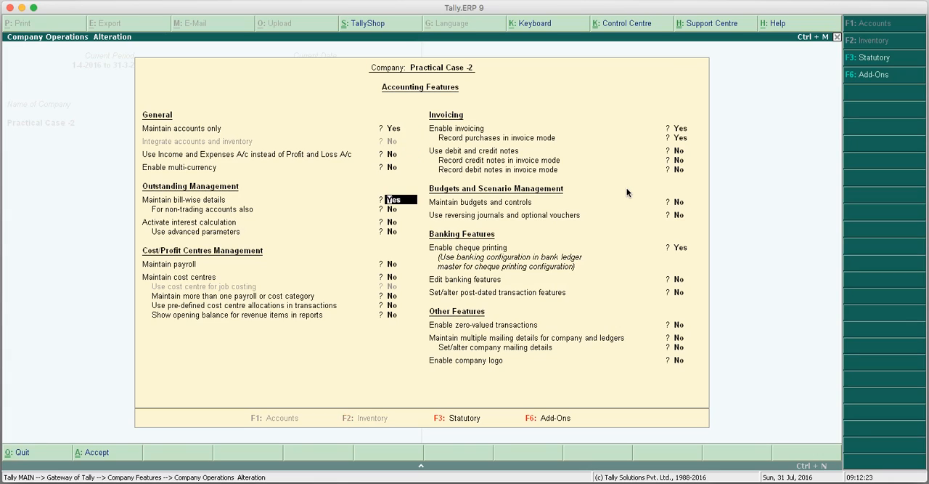
key(n)
key(Return)
key(Return)
key(Return)
key(Return)
key(Return)
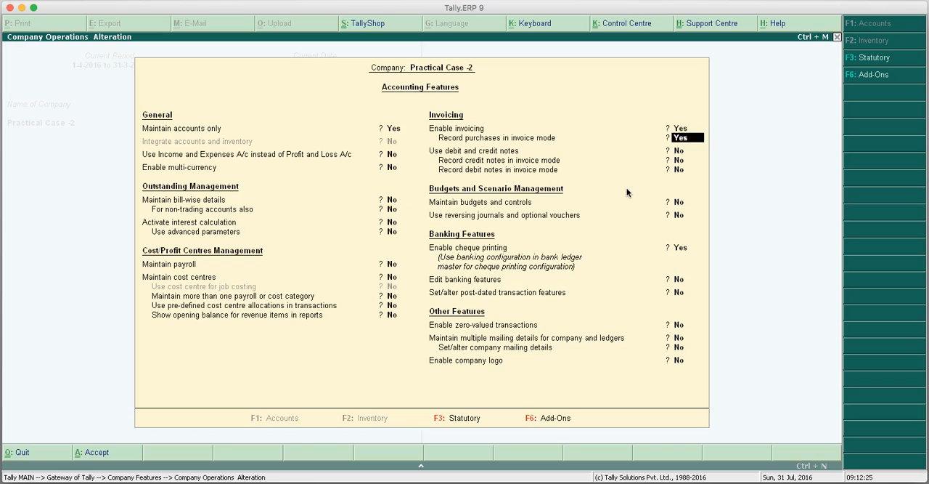
key(Return)
key(Return)
key(Return)
key(Return)
key(Return)
key(Return)
Enable Value Added Tax in the statutory features and open the company VAT details, keeping Delhi as state.
key(Return)
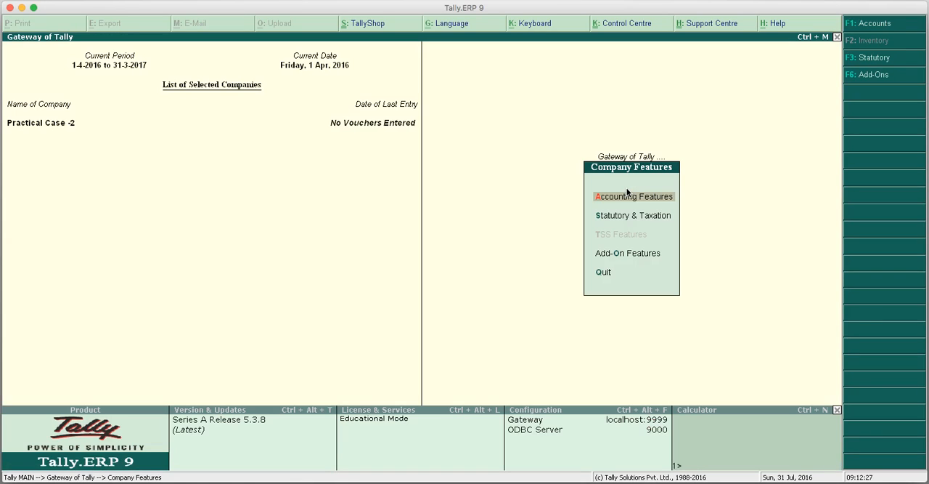
key(Down)
key(Down)
key(Up)
key(Return)
text(y)
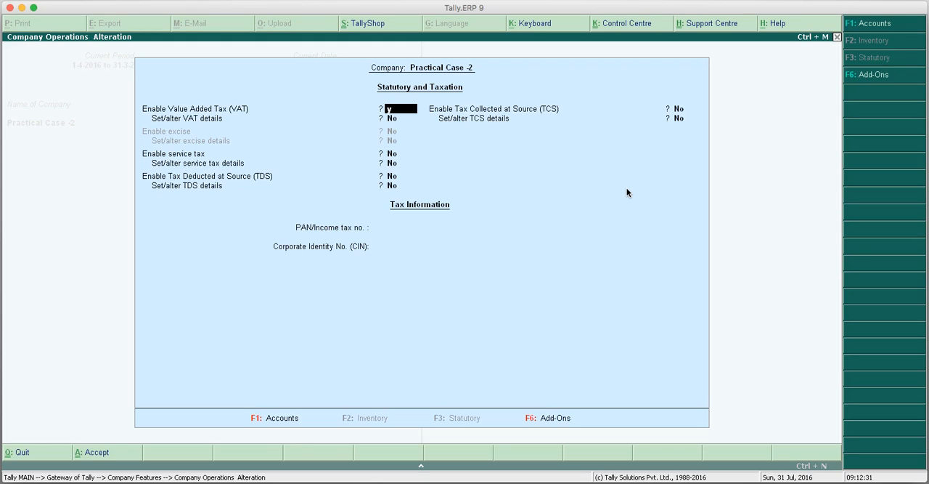
key(Return)
text(y)
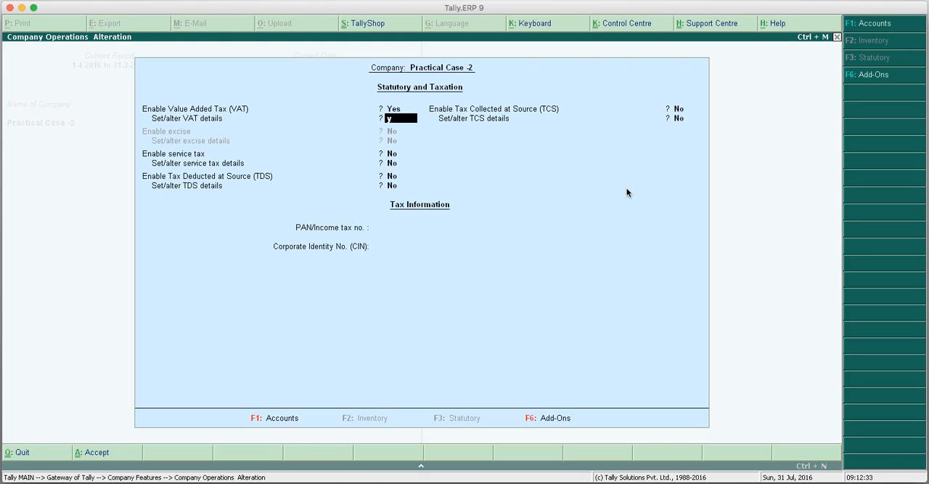
key(Return)
Enter the company's TIN and its interstate sales tax number in the VAT details.
key(Return)
text(07888888888)
key(Return)
text(07888888888)
key(Return)
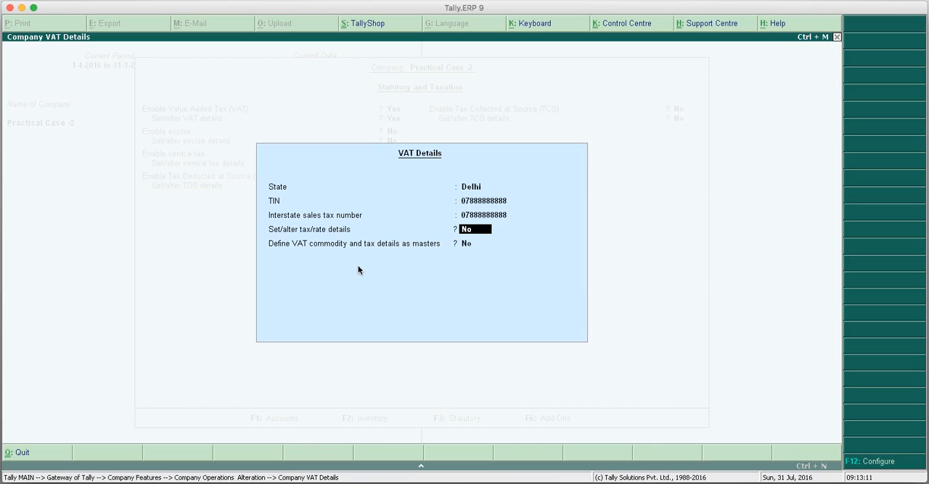
Set/alter the tax/rate details: keep CST against Form C at 2 % and set the VAT rate to 12.5 %.
text(y)
key(Return)
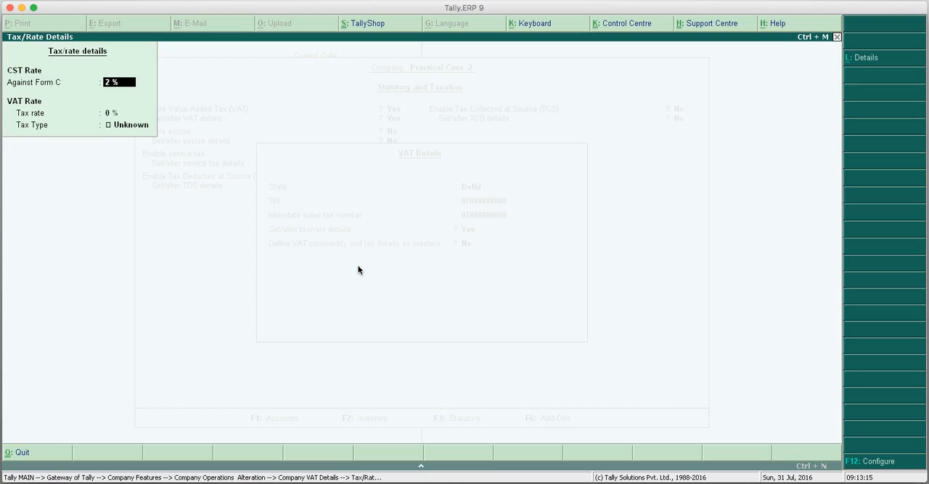
key(Return)
text(12.5)
key(Return)
key(Return)
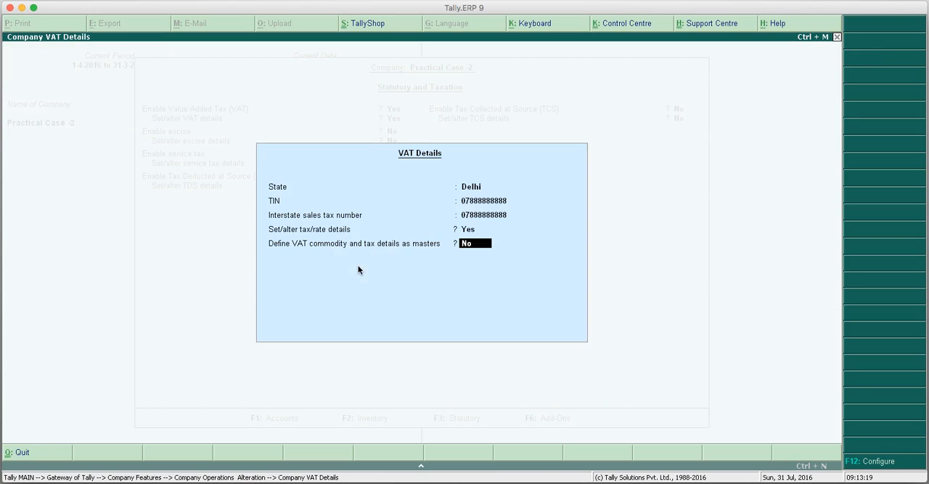
Leave Define VAT commodity and tax details as masters at No, save the statutory features and return to the Gateway of Tally.
key(Return)
key(Return)
key(Return)
key(Return)
key(Return)
key(Return)
key(Return)
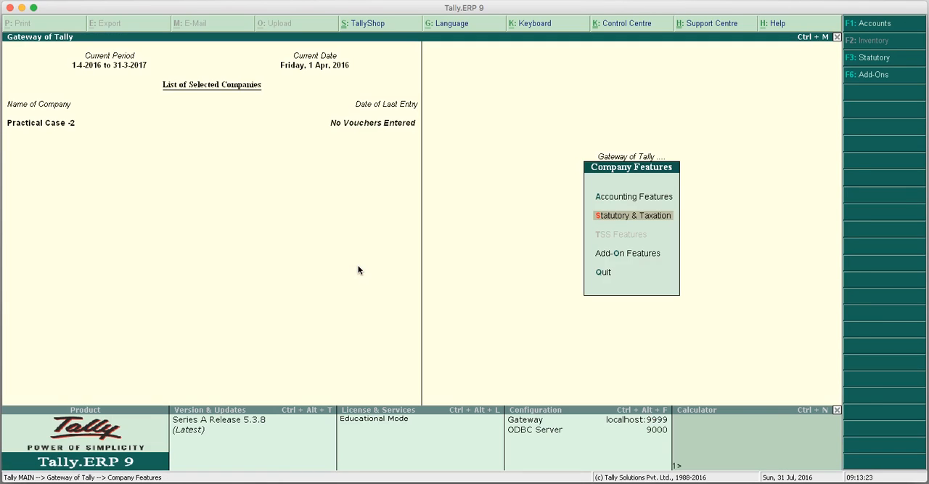
key(Escape)
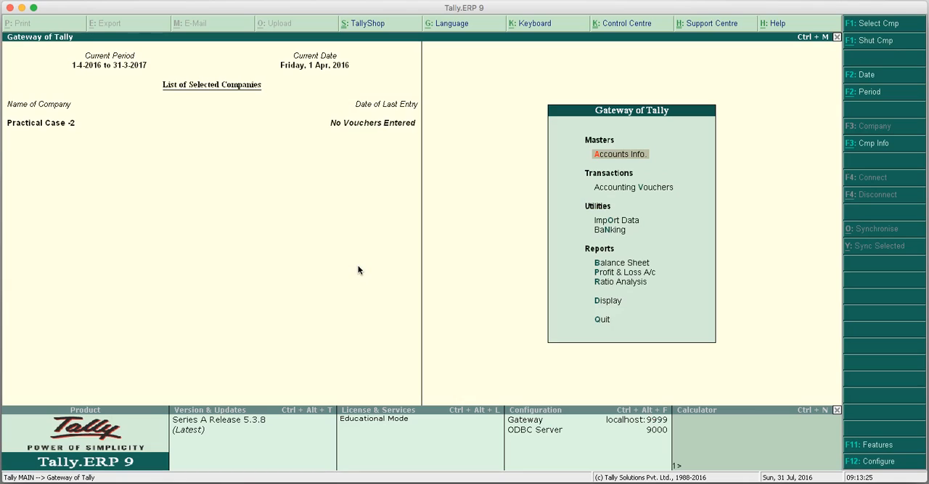
Start creating a ledger named Sales A/c under Sales Accounts.
key(Return)
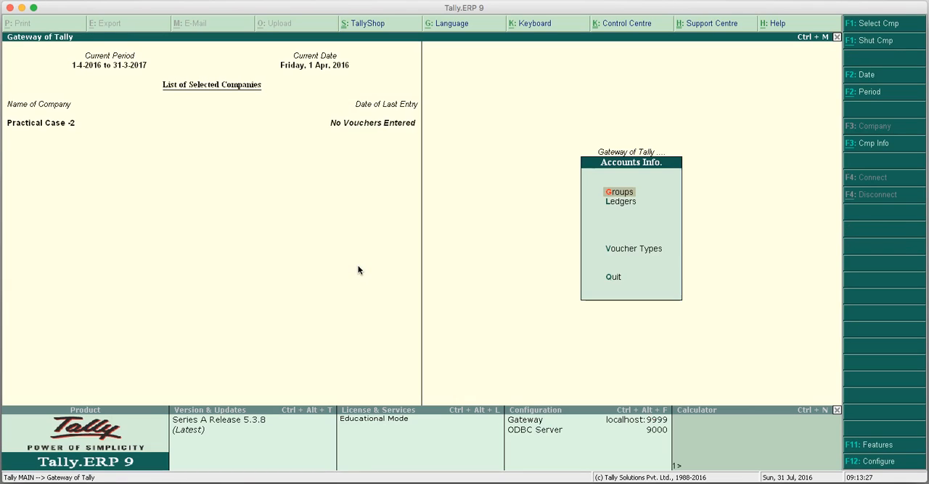
key(Down)
key(Return)
key(Return)
text(Sales a/)
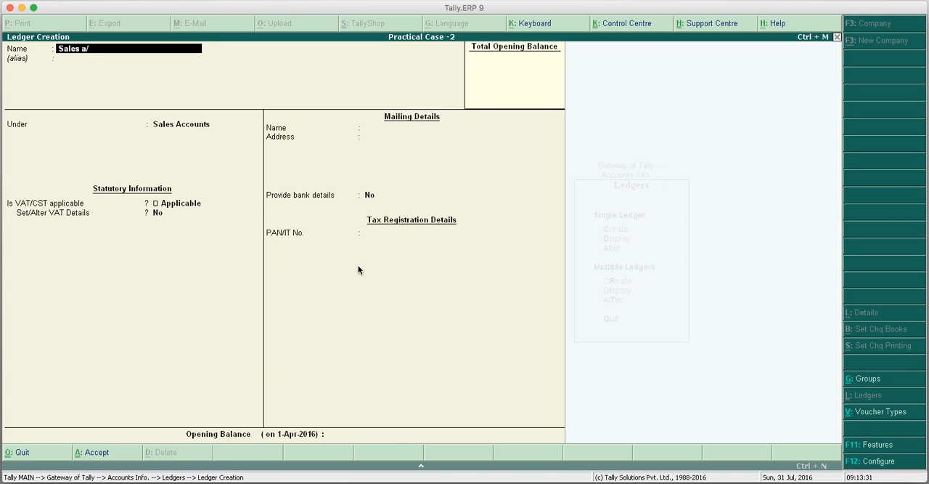
text(c)
key(Return)
key(Return)
Keep VAT/CST Applicable and VAT details at No, leave the opening balance empty and save the sales ledger.
key(Return)
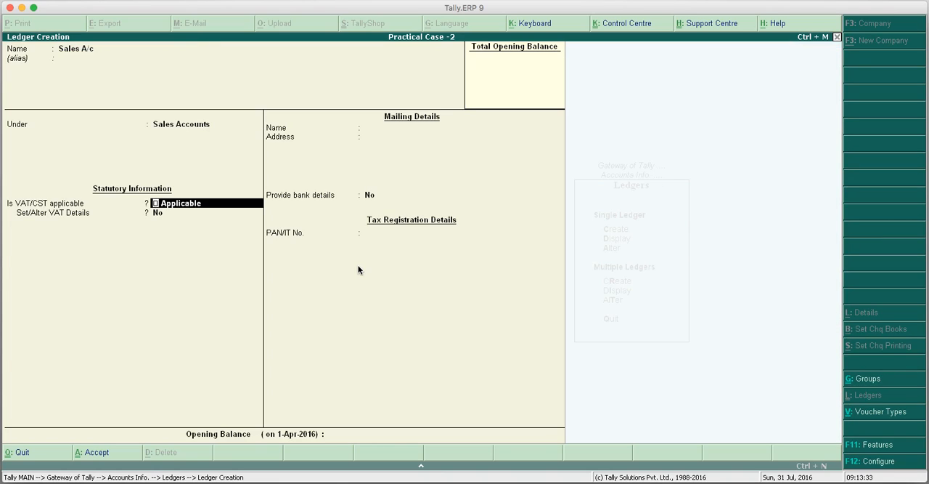
key(Return)
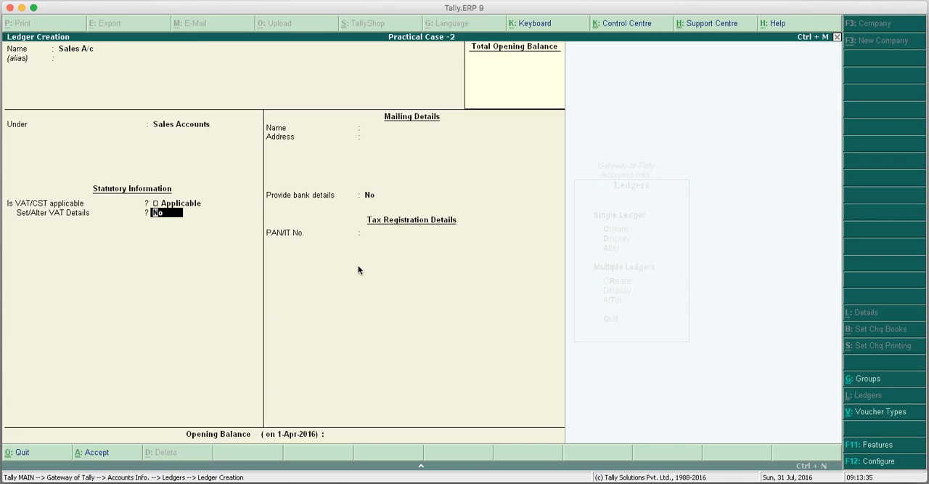
key(Return)
key(Return)
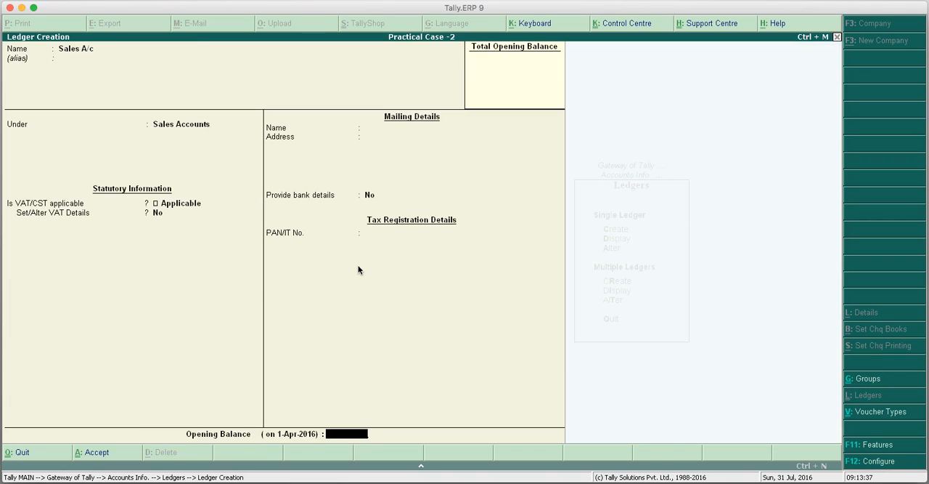
key(Return)
key(Return)
Create a ledger named Purchases A/c under Purchase Accounts with the default VAT settings and save it.
text(Purcha)
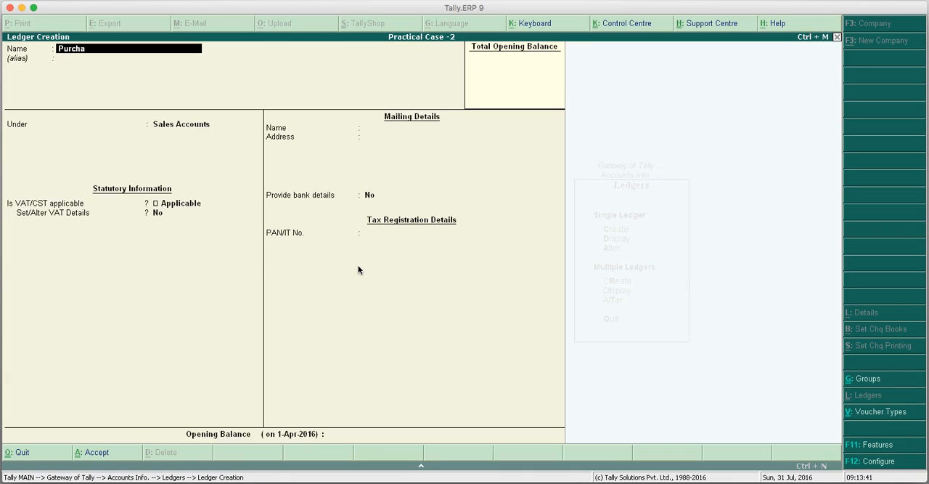
text(ses a/c)
key(Return)
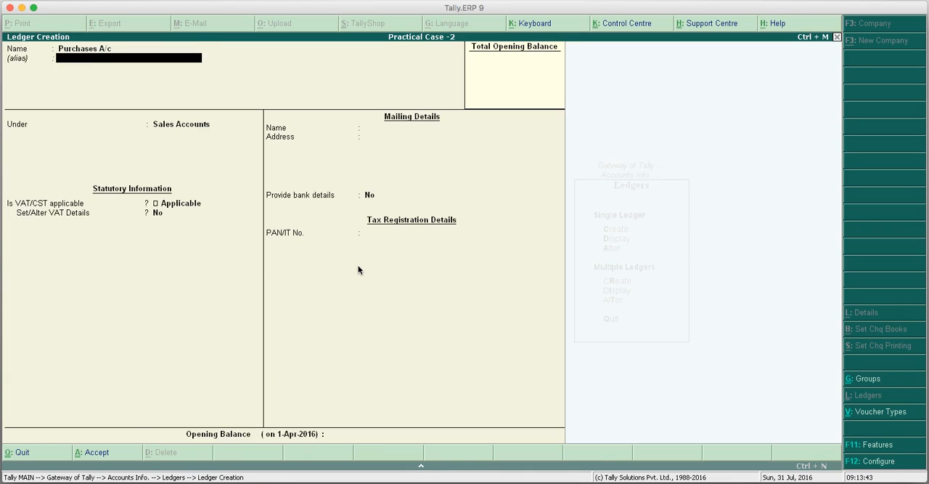
text(Pu)
key(Return)
key(Return)
key(Return)
key(Return)
Create a ledger named VAT A/c under Duties & Taxes with VAT as type of duty/tax and save it.
text(VAT A/c)
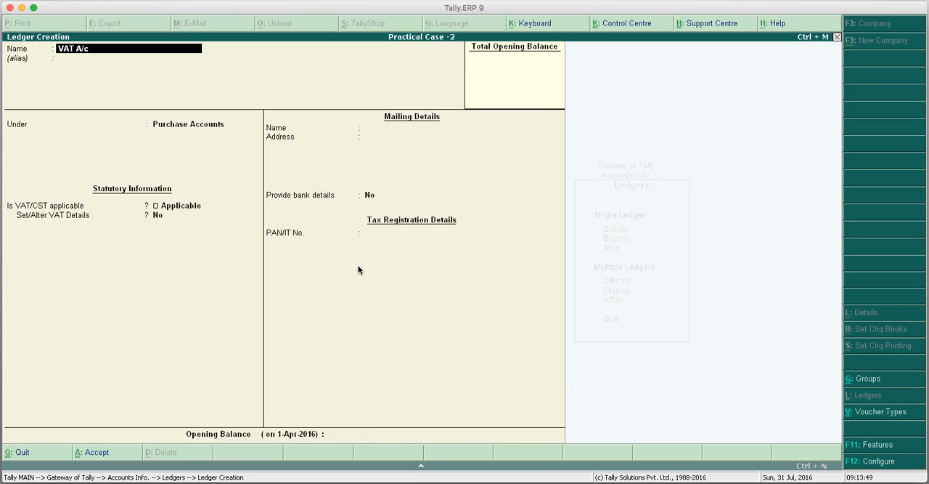
key(Return)
text(Du)
key(Return)
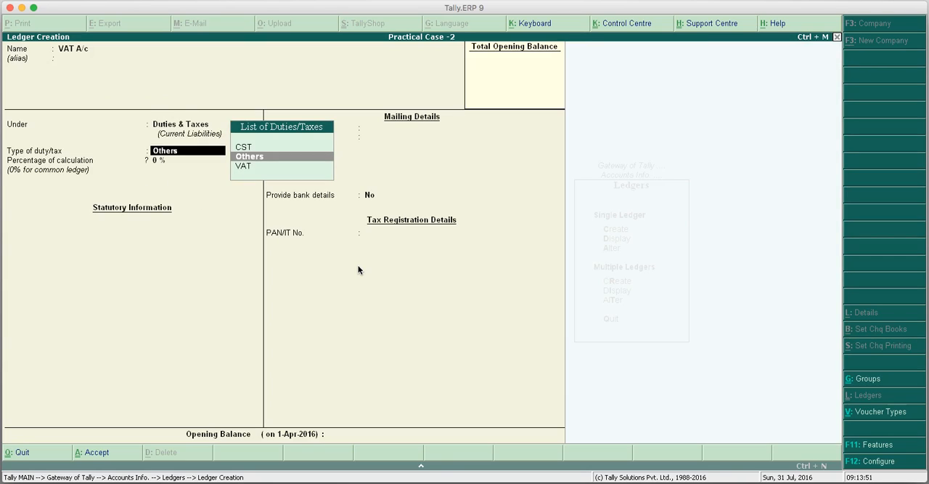
key(Down)
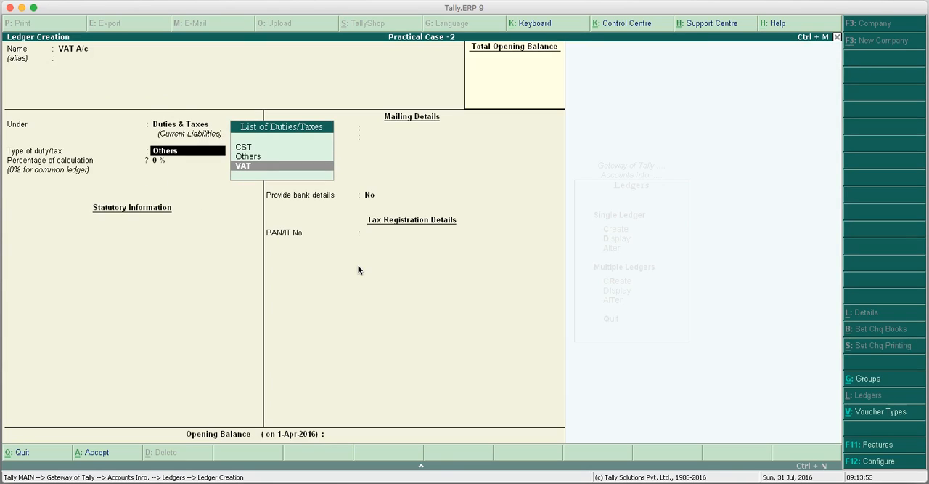
key(Return)
key(Return)
key(Return)
Create a ledger named CST A/c under Duties & Taxes with CST as type of duty/tax, keep 0 % and save it.
text(CST A/c)
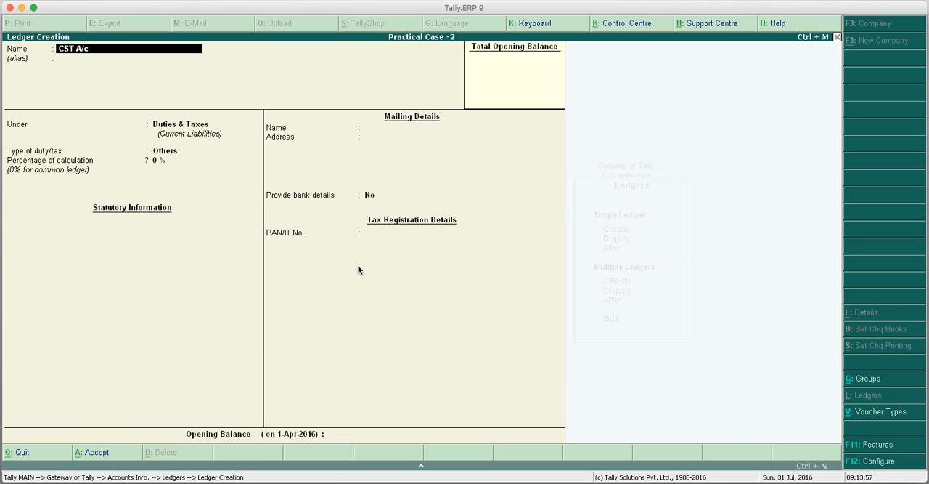
key(Return)
key(Return)
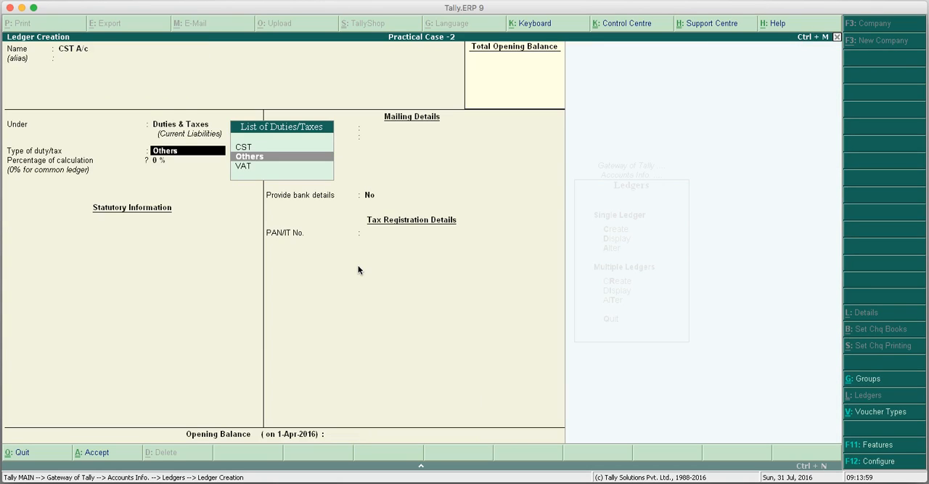
key(Up)
key(Return)
key(Return)
key(Return)
key(Return)
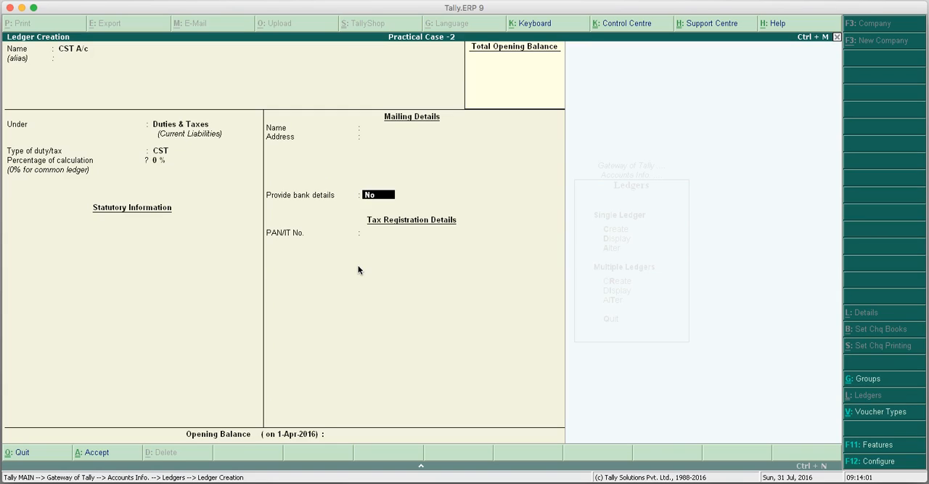
key(Return)
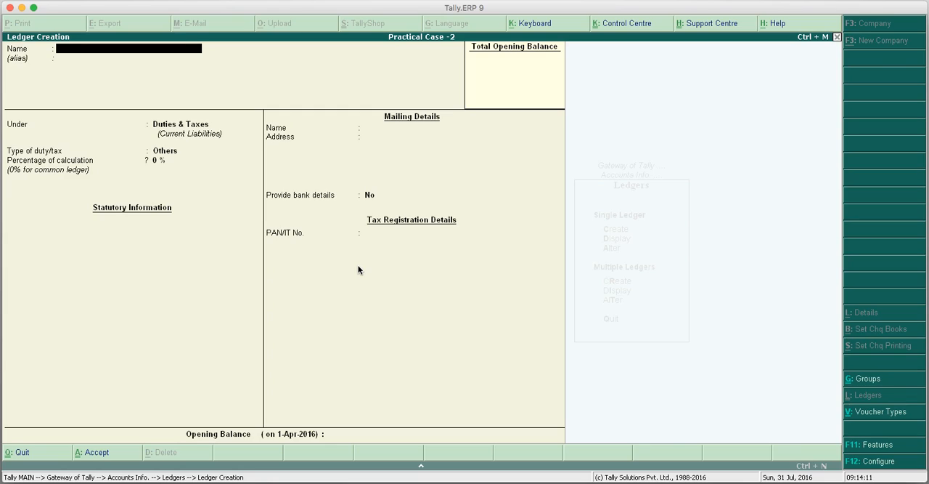
Start creating a ledger named Delhi Trading Co. under Sundry Creditors.
text(Delhi trading Co.)
key(Return)
key(Return)
text(Su)
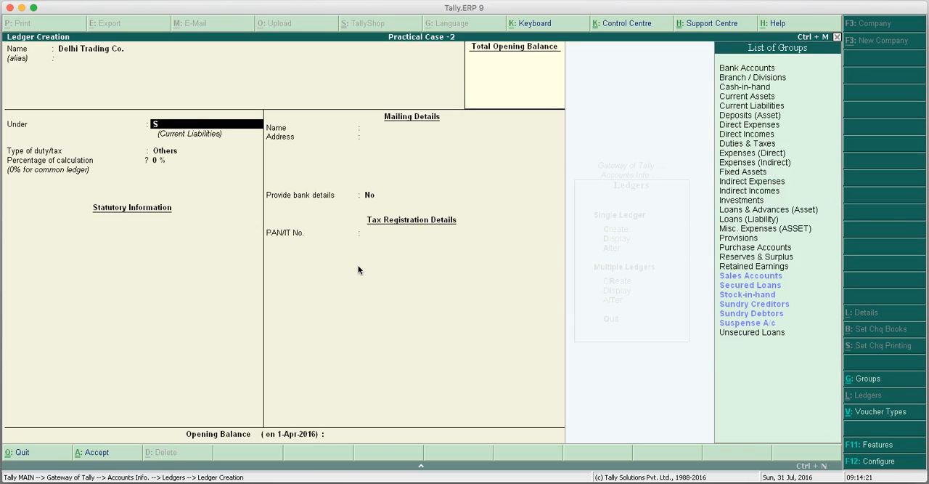
Fill in the mailing address of Delhi Trading Co., keeping India as country, Delhi as state and bank details at No.
key(Return)
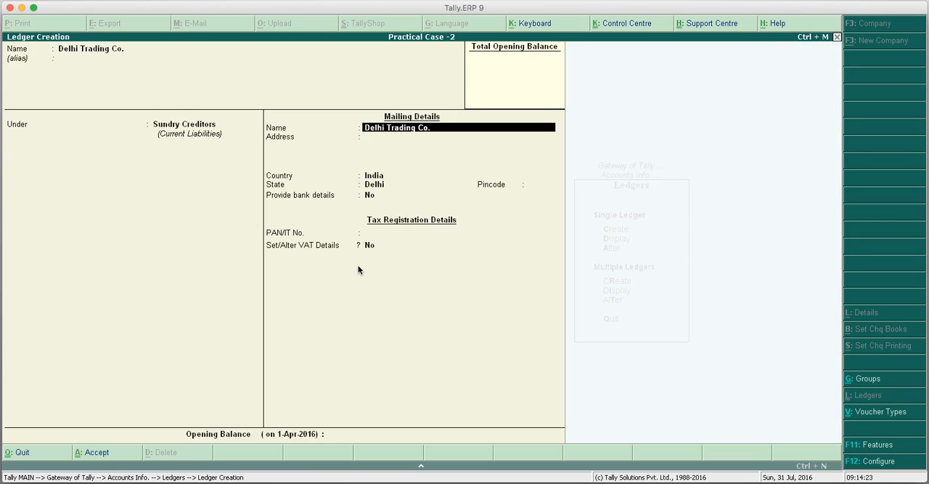
key(Return)
text(22)
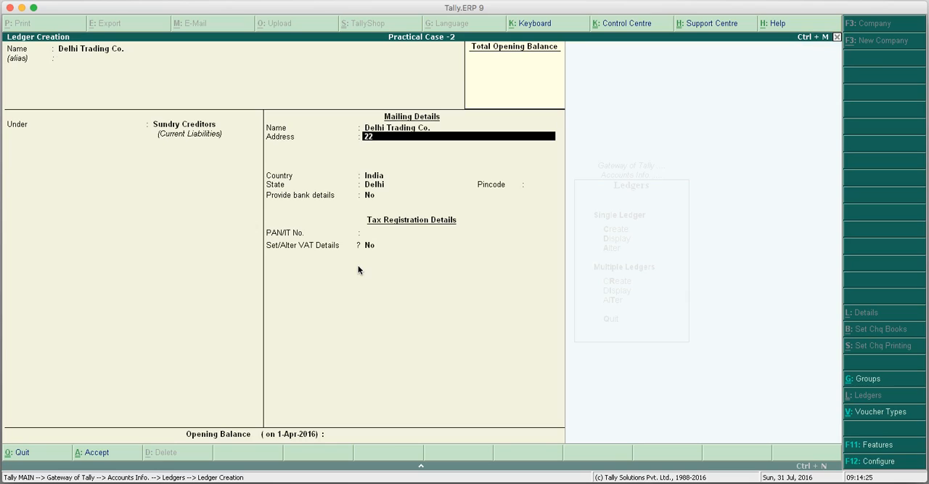
key(Return)
key(Return)
Set VAT details to Yes, keep the dealer type Regular, enter the supplier's VAT TIN number and save the ledger.
key(Return)
key(Return)
key(Return)
key(Return)
key(Return)
key(y)
key(Return)
key(Return)
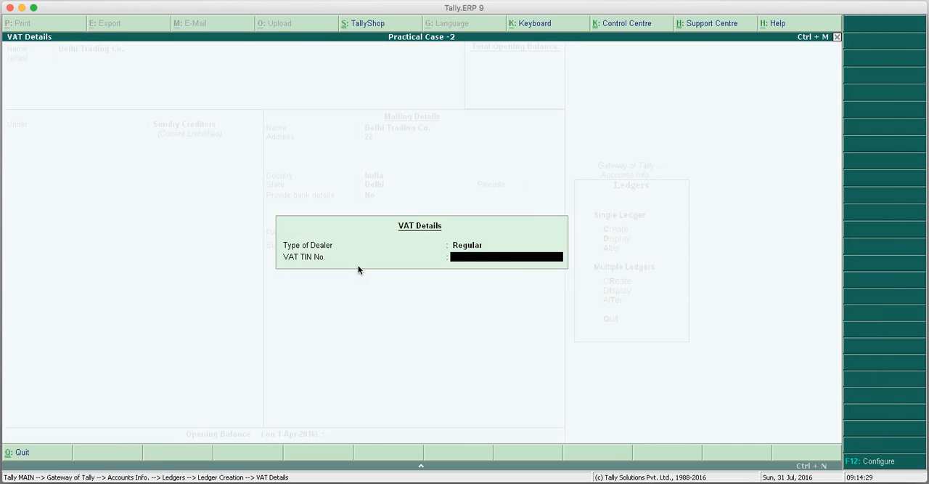
text(07111111111)
key(Return)
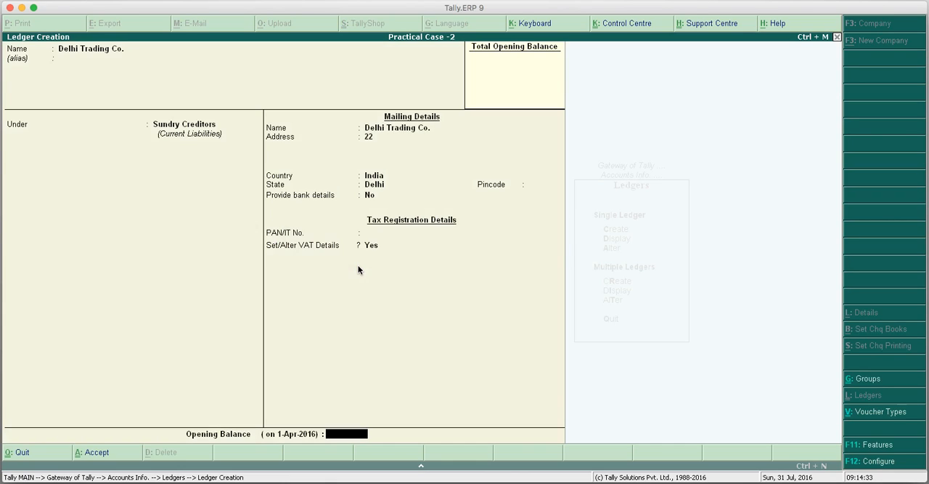
key(Return)
Start creating a ledger named Noida Trading Co. under Sundry Creditors.
text(Noidea)
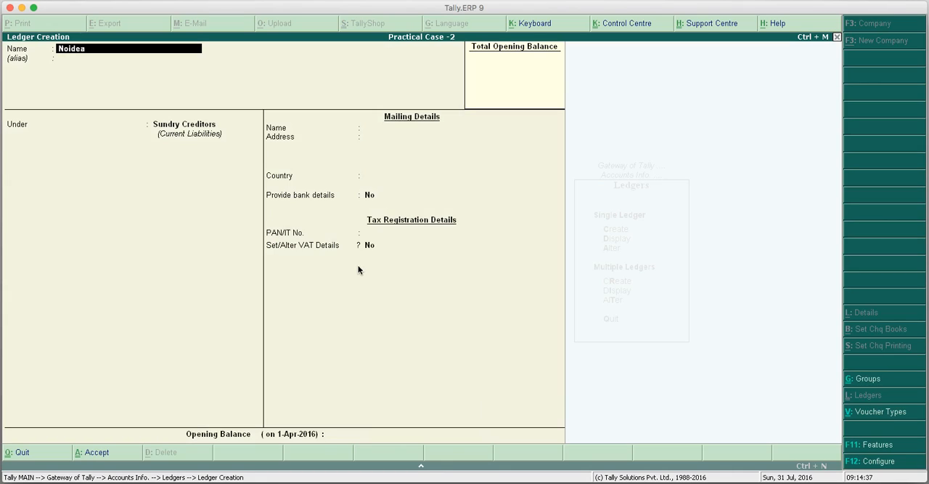
key(BackSpace)
key(BackSpace)
text(a trading co.)
key(Return)
key(Return)
Fill in the mailing address of Noida Trading Co., with India as country, Uttar Pradesh as state and bank details at No.
key(Return)
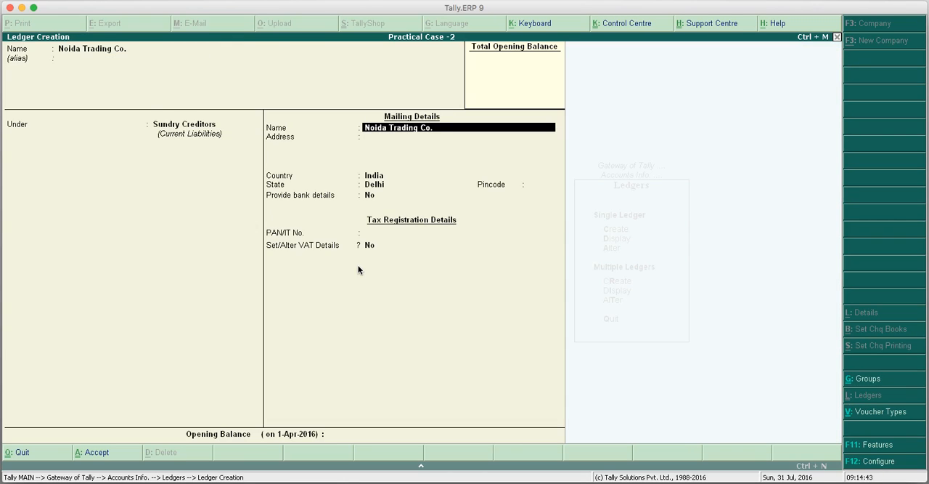
key(Return)
text(222,)
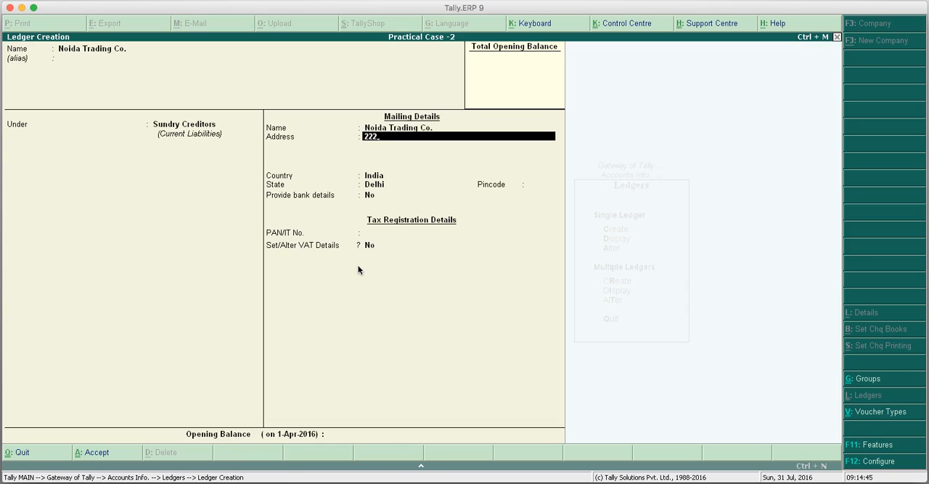
key(Return)
key(Return)
key(Return)
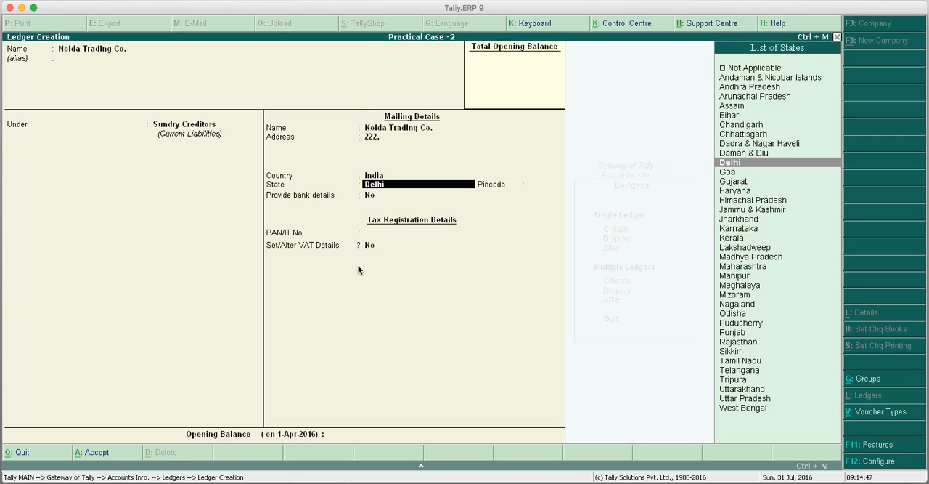
text(u)
key(Down)
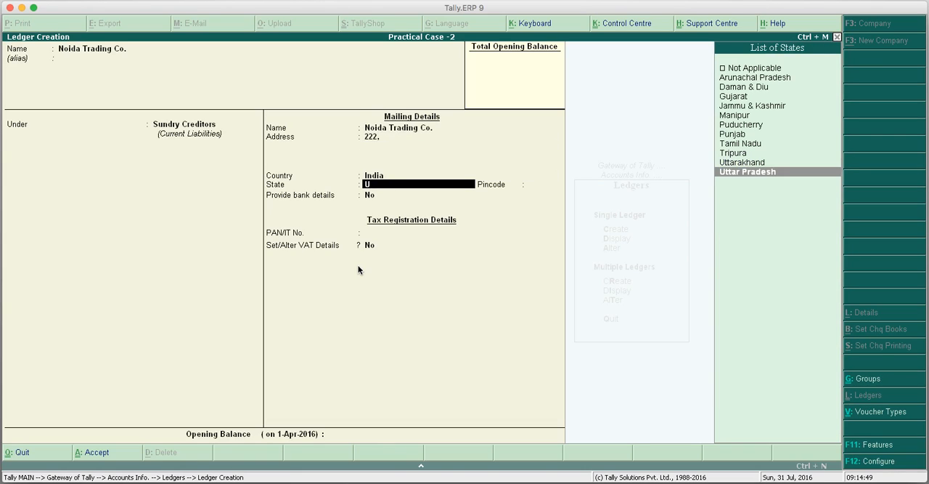
key(Return)
Set VAT details to Yes with dealer type Regular, the supplier's VAT TIN number and Form C at Yes, and save the ledger.
key(Return)
key(Return)
key(Return)
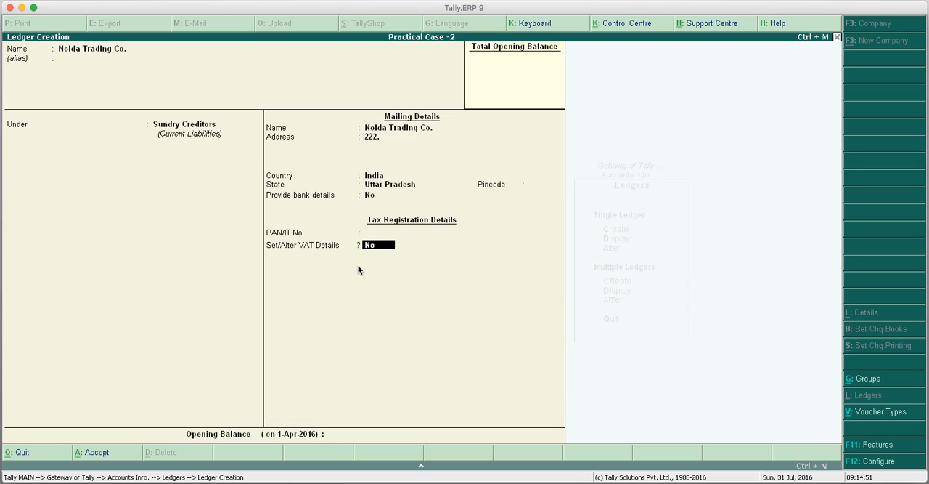
text(y)
key(Return)
key(Return)
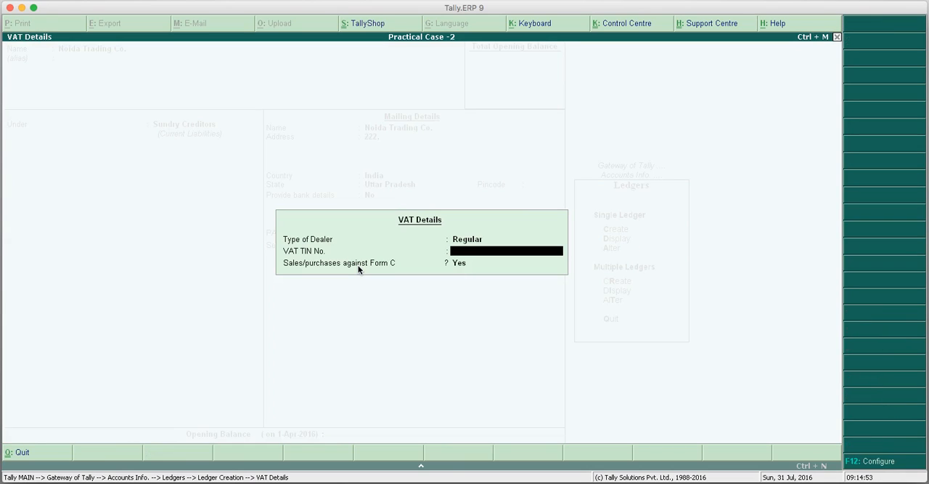
text(0900)
key(BackSpace)
key(BackSpace)
text(3333333333)
key(Return)
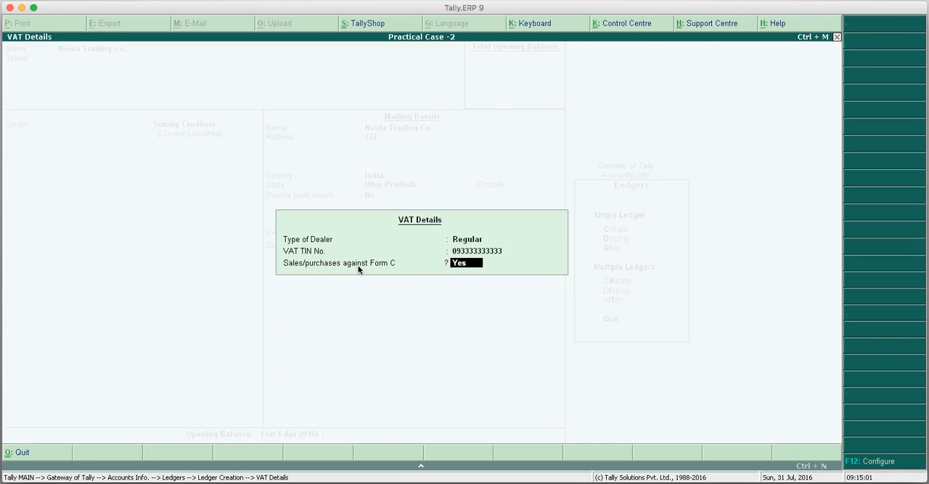
key(Return)
key(Return)
Start creating a ledger named Abc & Co. under Sundry Debtors.
key(Return)
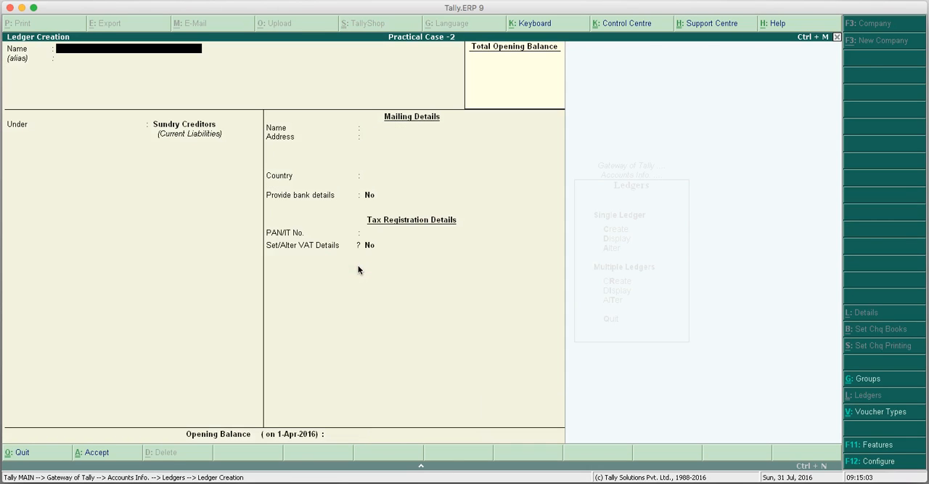
text(Abc & Co)
key(Return)
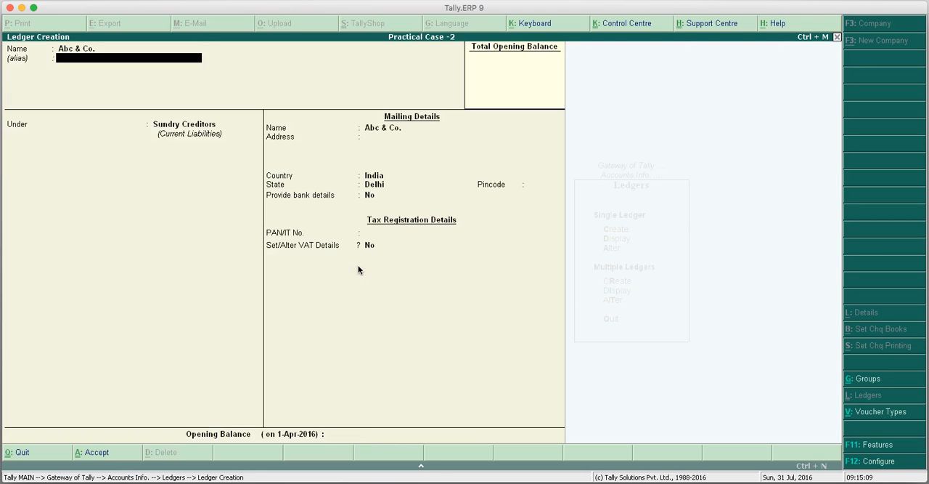
key(Return)
text(Su)
key(Down)
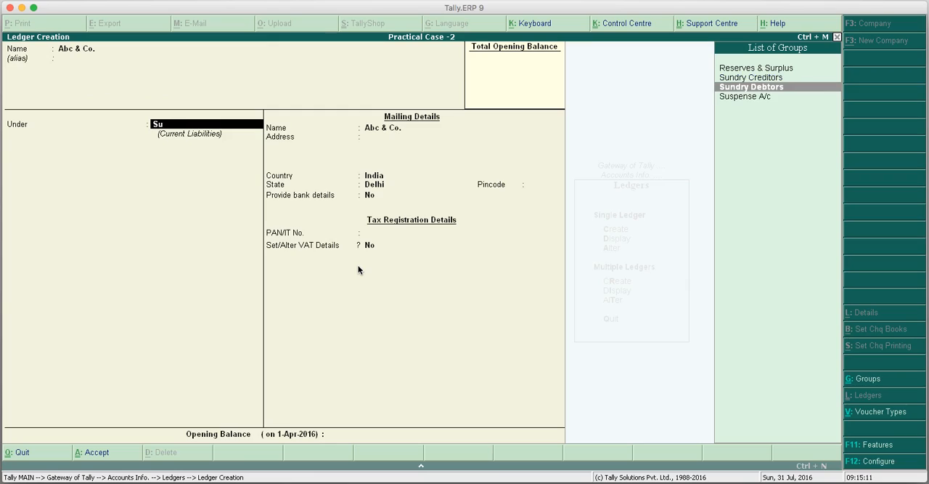
key(Return)
key(Return)
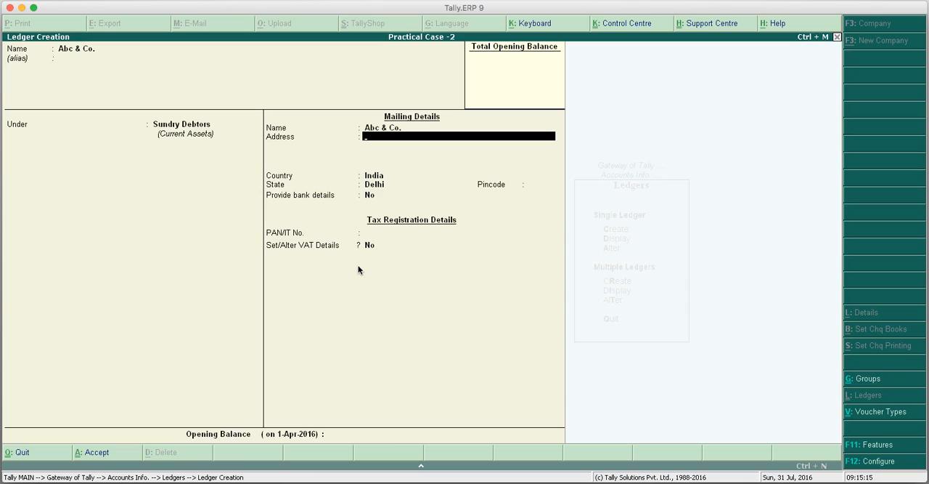
Fill in the mailing address of Abc & Co., keeping India as country, Delhi as state and bank details at No.
text(Delhi)
key(Return)
key(Return)
key(Return)
key(Return)
key(Return)
key(Return)
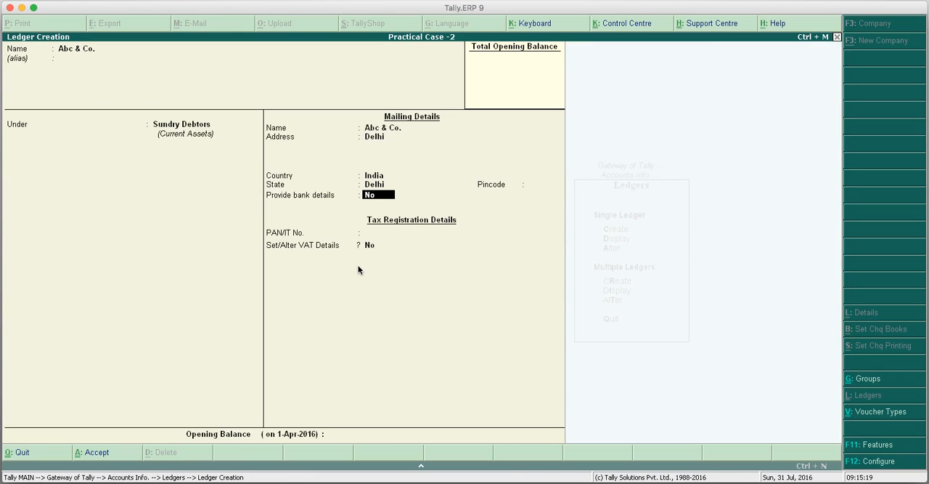
Set VAT details to Yes, keep the dealer type Regular, enter the customer's VAT TIN number and save the Abc & Co. ledger.
text(y)
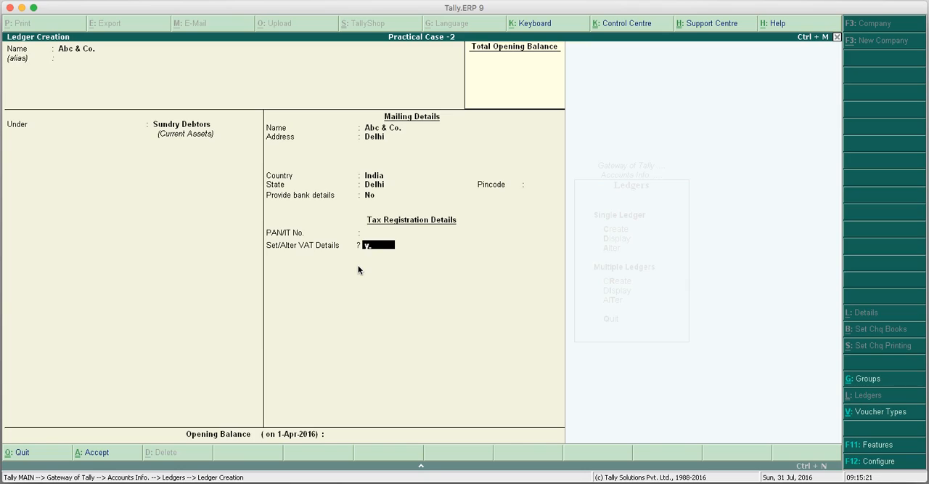
key(Return)
key(Return)
text(0)
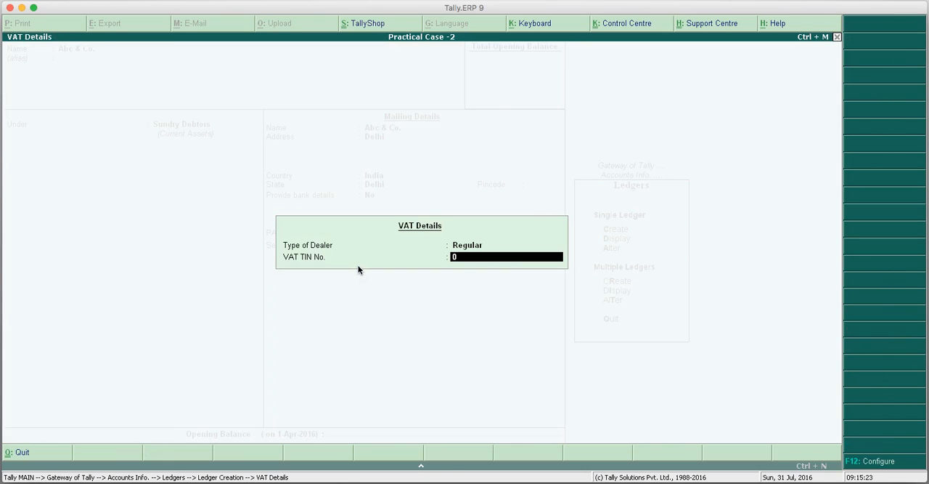
text(7555555555)
key(Return)
key(Return)
Start creating a ledger named Xyx & Co. under Sundry Debtors.
key(Return)
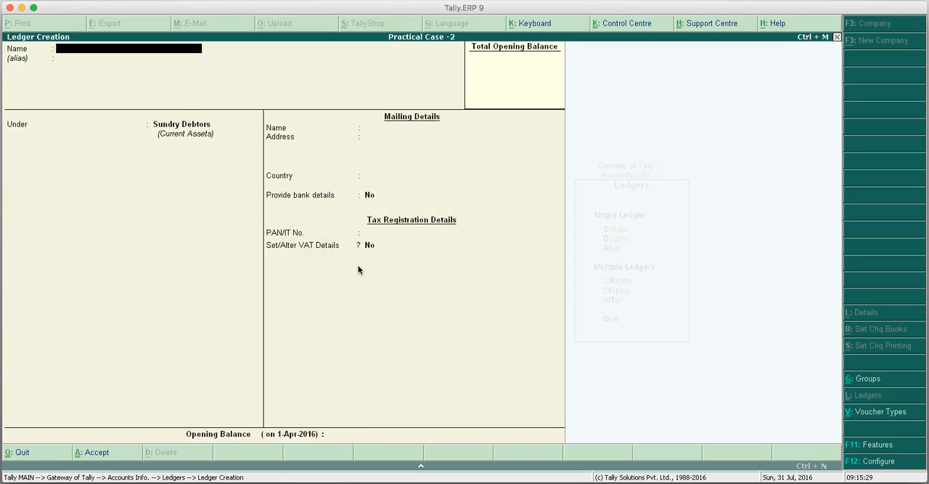
text(Xyx & Co.)
key(Return)
Fill in the mailing address of Xyx & Co., with India as country, Haryana as state and bank details at No.
key(Return)
key(Return)
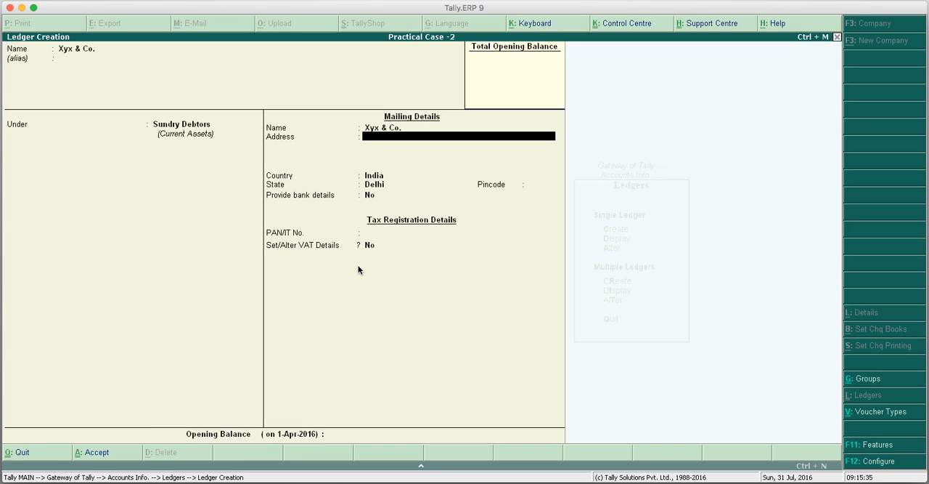
text(Sonipat)
key(Return)
key(Return)
key(Return)
text(H)
key(Down)
key(Up)
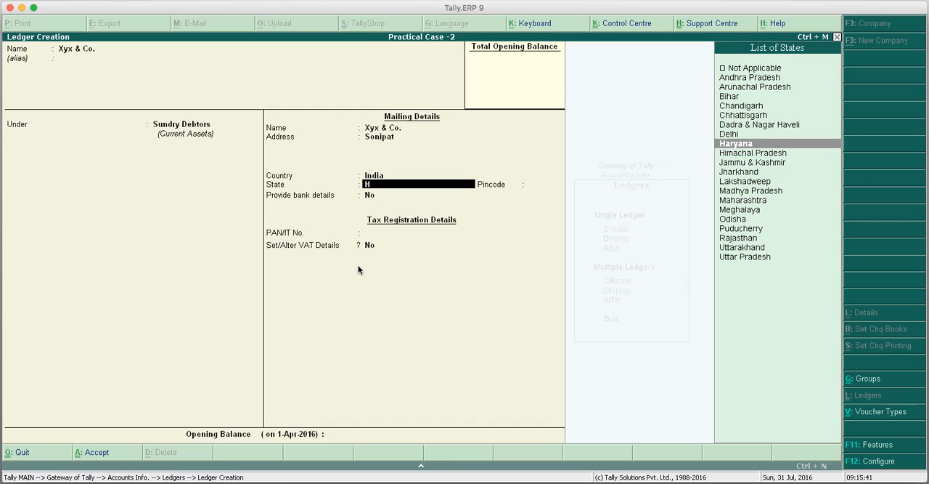
key(Return)
key(Return)
key(Return)
key(Return)
Set VAT details to Yes with dealer type Regular, the customer's VAT TIN number and Form C at Yes, and save the Xyx & Co. ledger.
key(y)
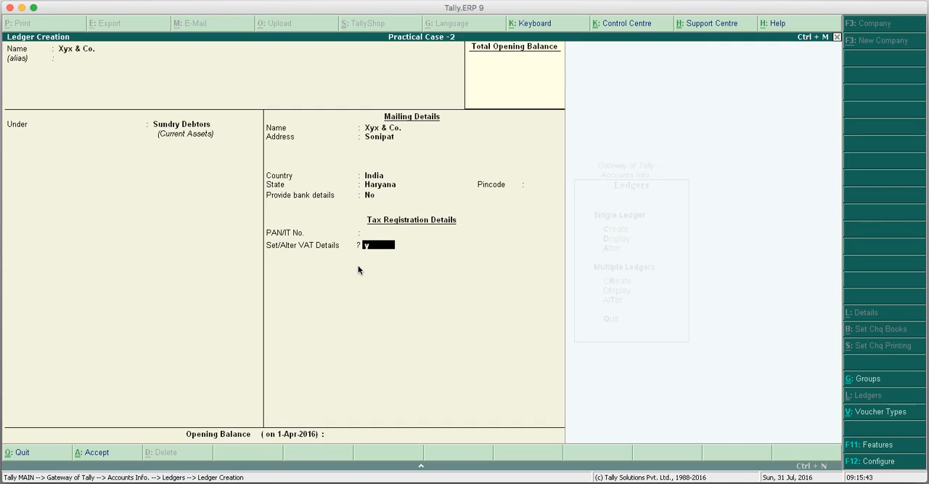
key(Return)
key(Return)
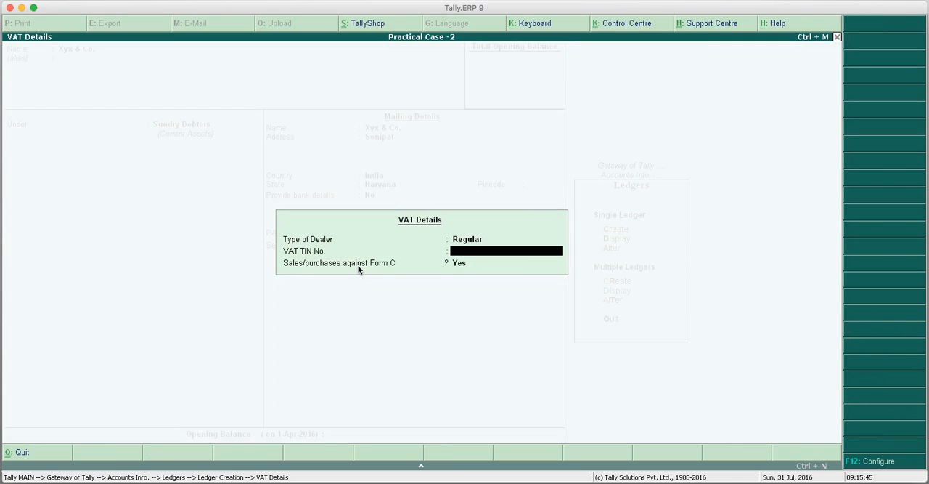
text(067777777)
key(Return)
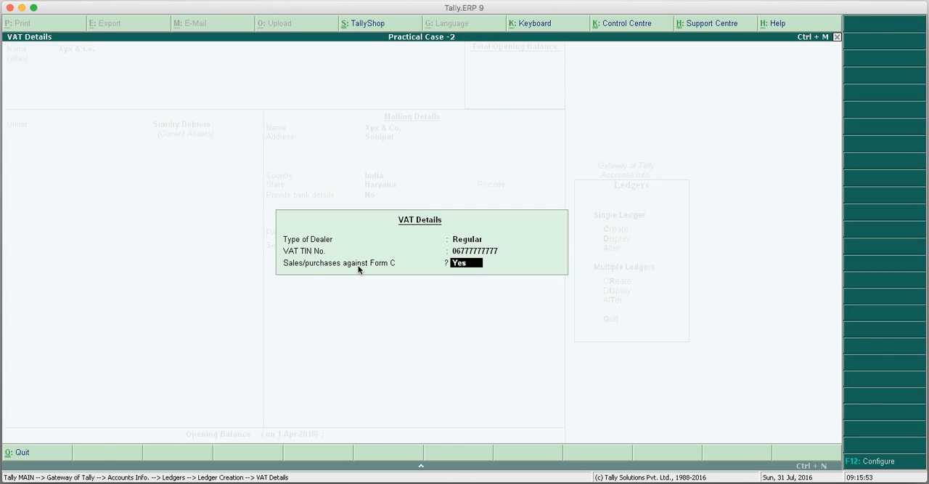
key(Return)
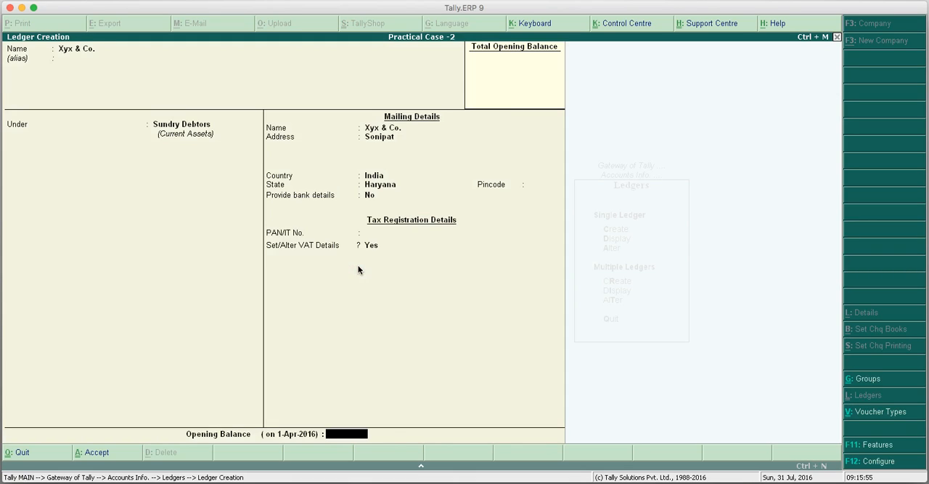
key(Return)
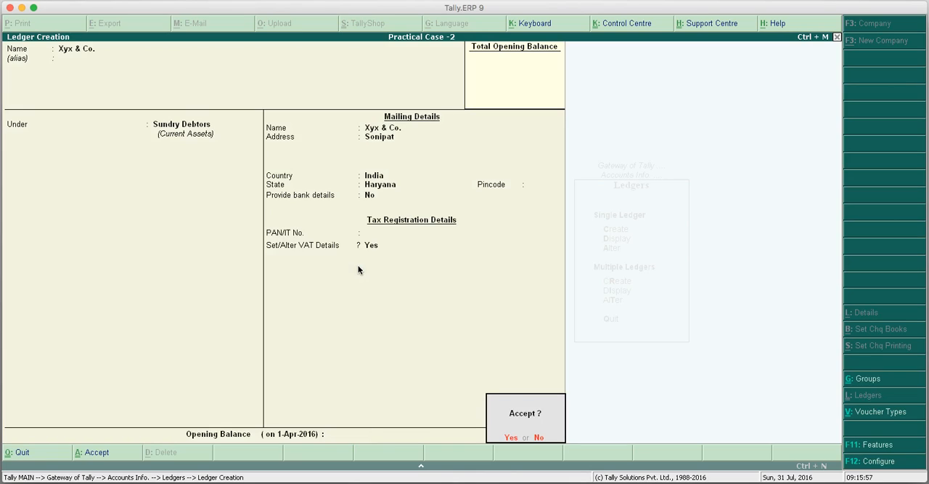
key(Return)
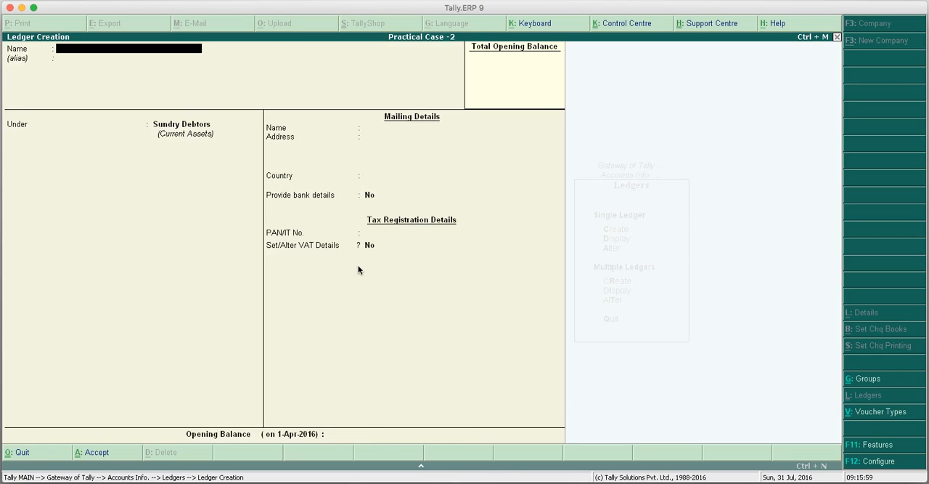
Leave ledger creation and open a new Purchase accounting voucher.
key(Escape)
key(Return)
key(Escape)
key(Escape)
key(Down)
key(Down)
key(Up)
key(Return)
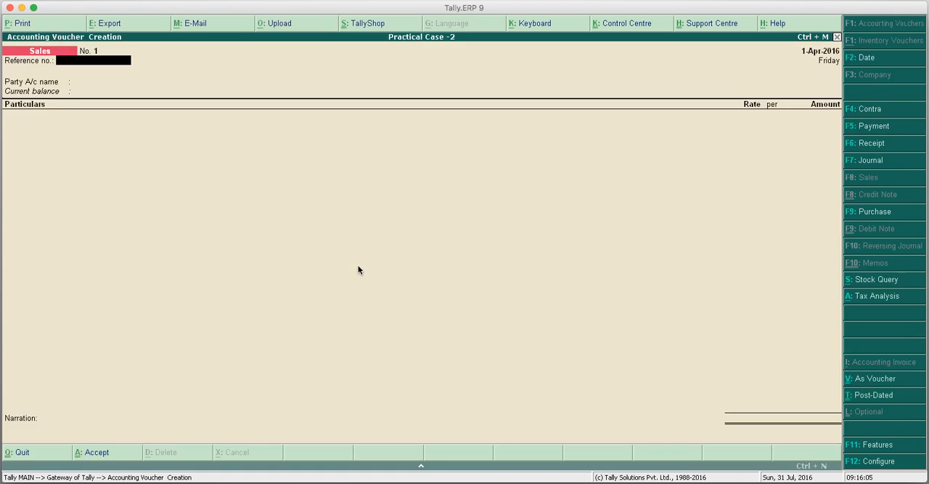
click(903, 214)
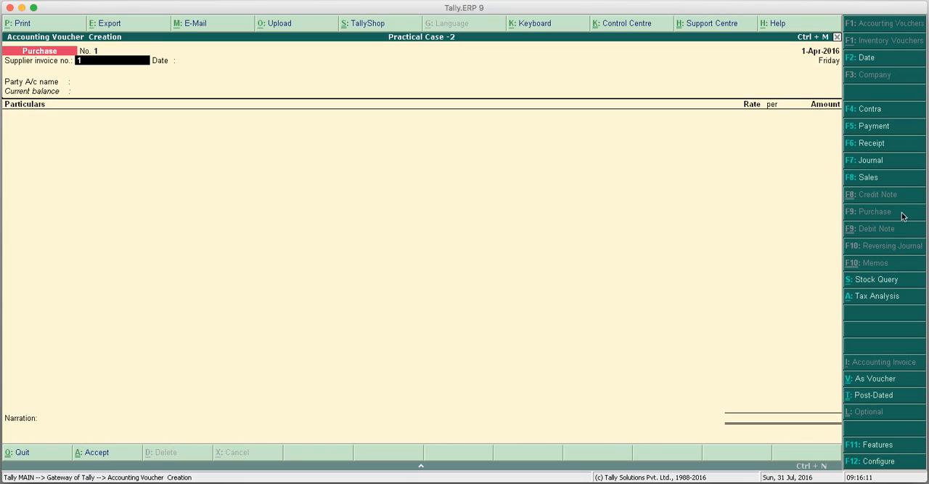
Enter supplier invoice number 11 dated 1-Apr-2016, choose Delhi Trading Co. as the party account and accept its supplier details.
key(Return)
key(Return)
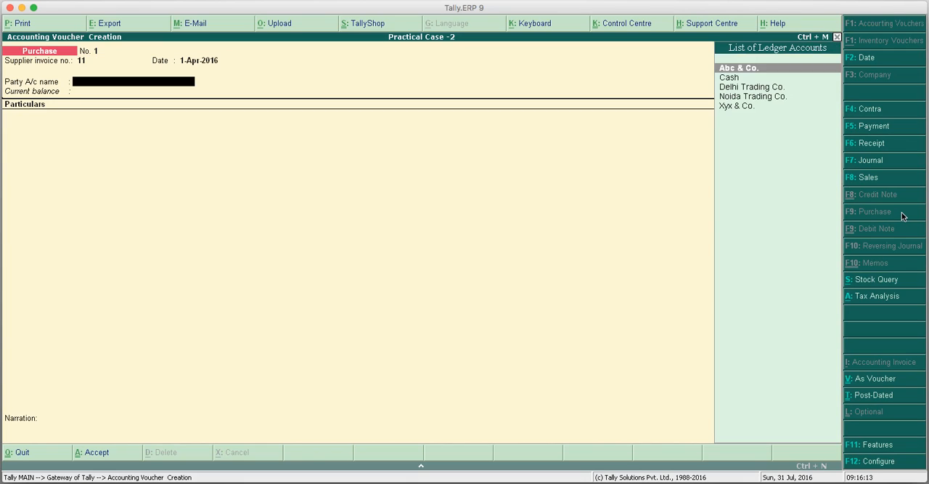
key(Down)
key(Down)
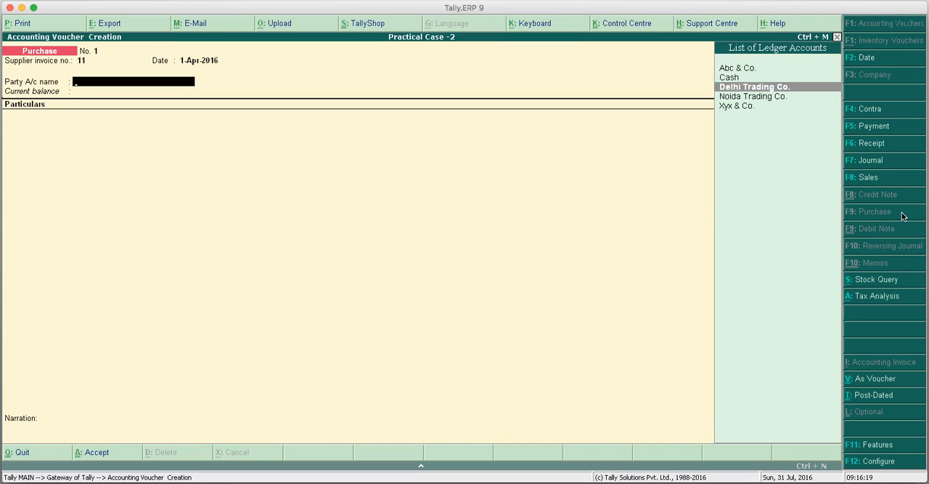
key(Return)
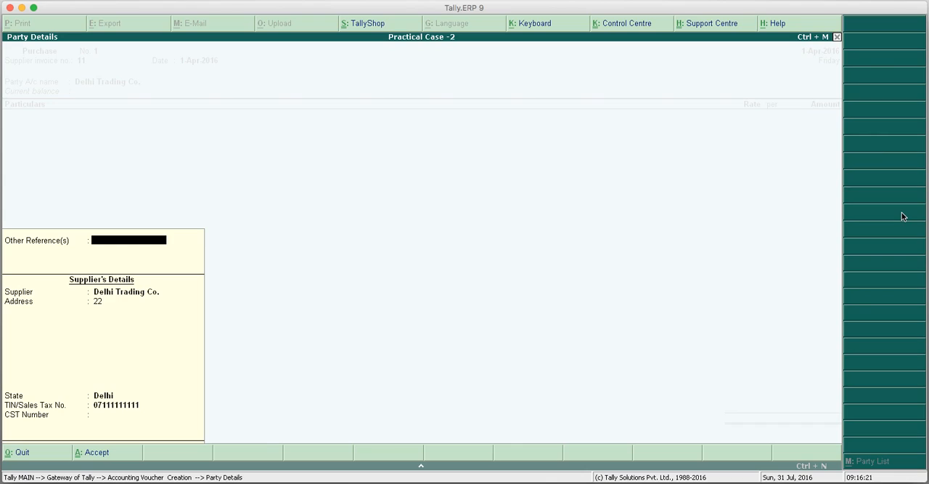
key(Return)
key(Return)
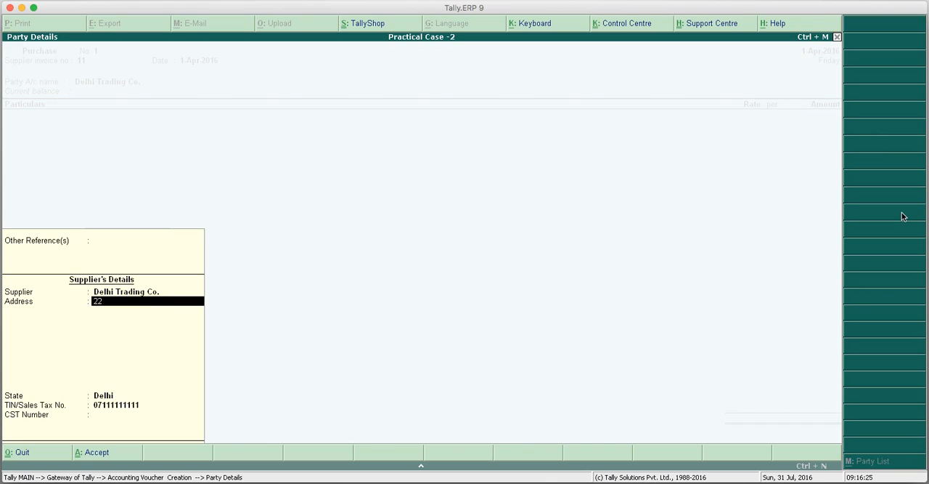
key(Return)
key(Return)
key(Return)
key(Return)
key(Return)
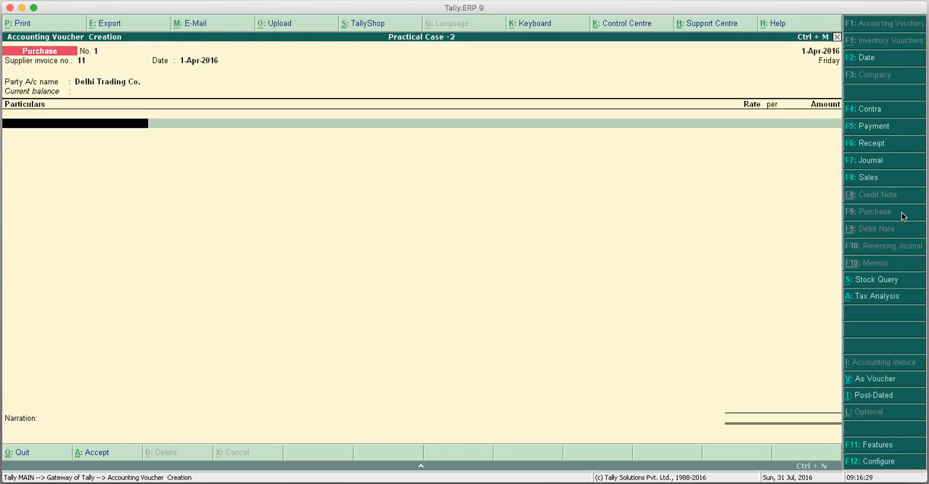
Add Purchases A/c to the voucher with an amount of 10,00,000.
text(P)
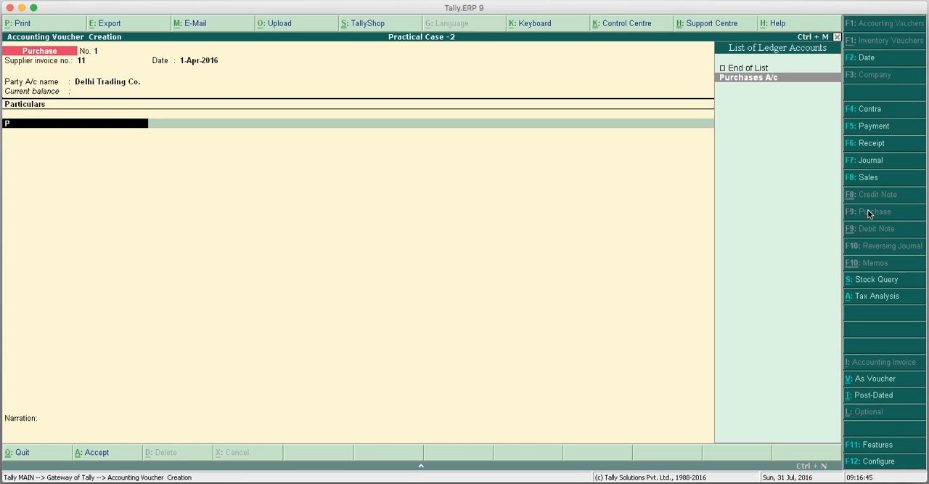
key(Return)
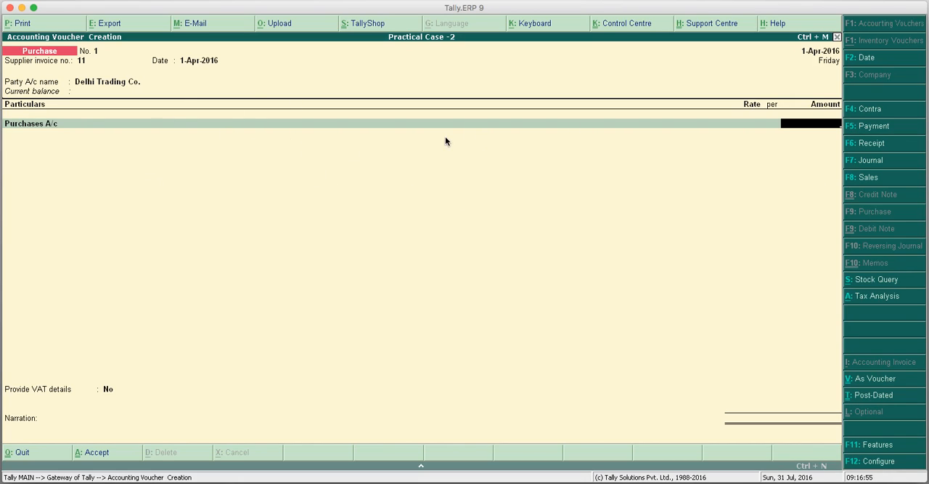
text(0,00,000)
key(Return)
Add VAT A/c with its automatically calculated amount and open the voucher's Tax Analysis.
text(v)
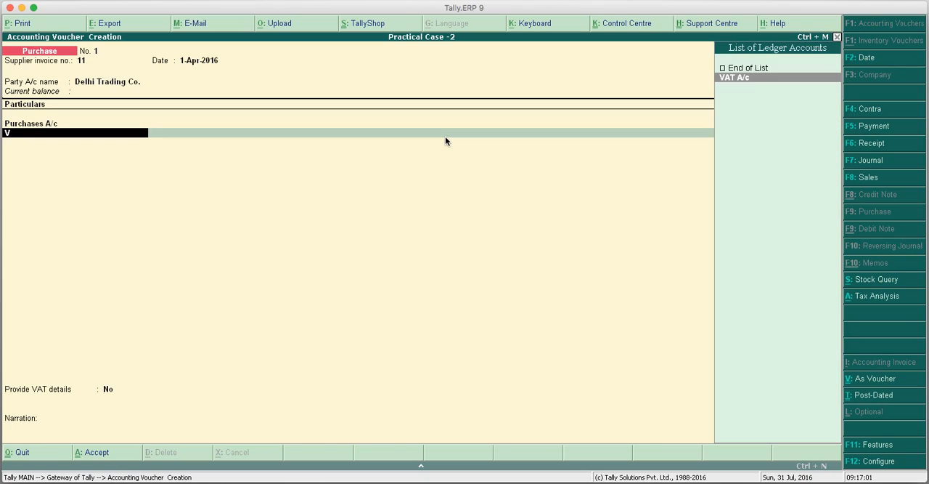
key(Return)
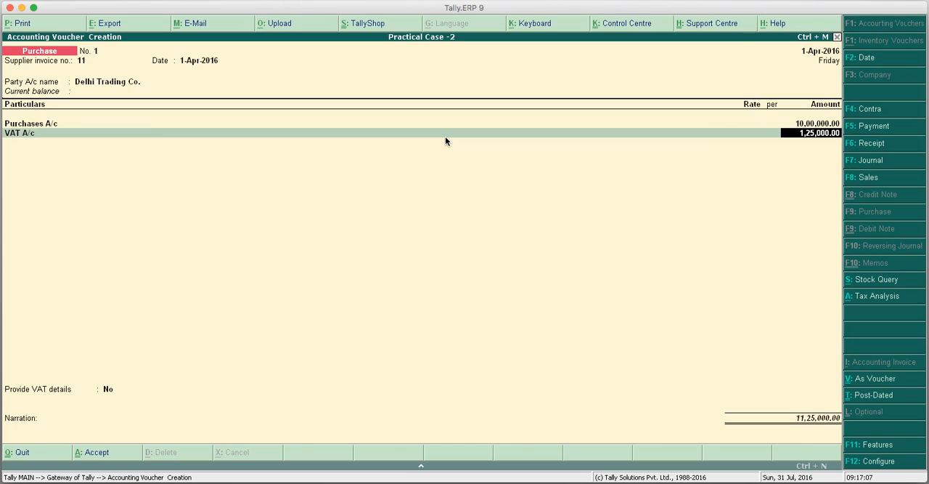
key(Return)
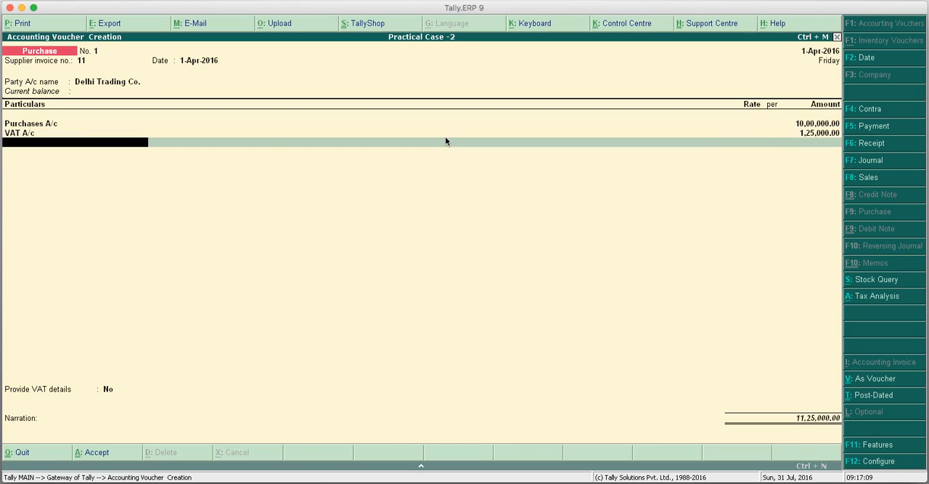
click(878, 297)
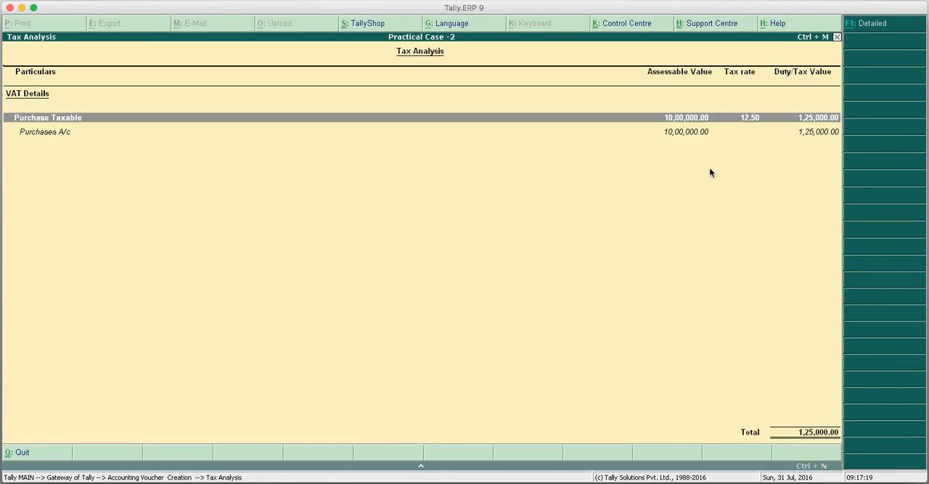
Close the Tax Analysis, keep Provide VAT details at No, enter the narration "bill no. 11" and save the purchase voucher.
key(Escape)
key(Return)
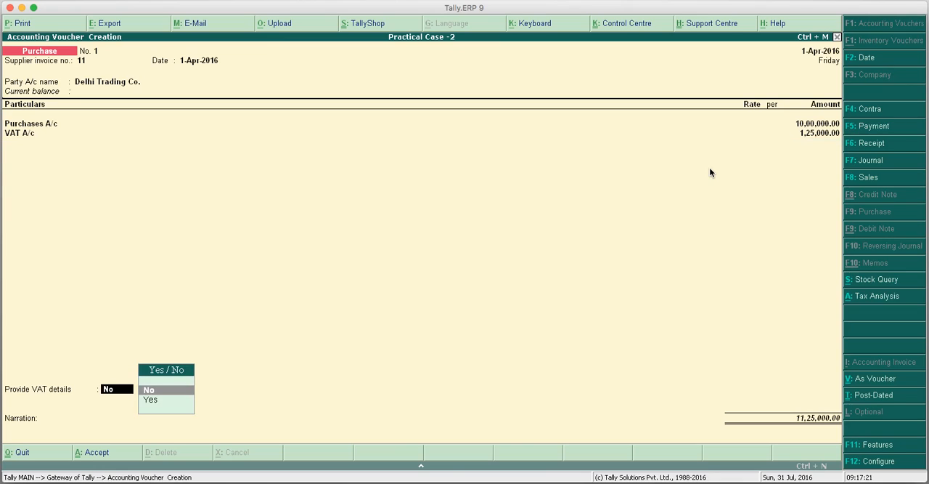
key(Return)
text(bill no. 11)
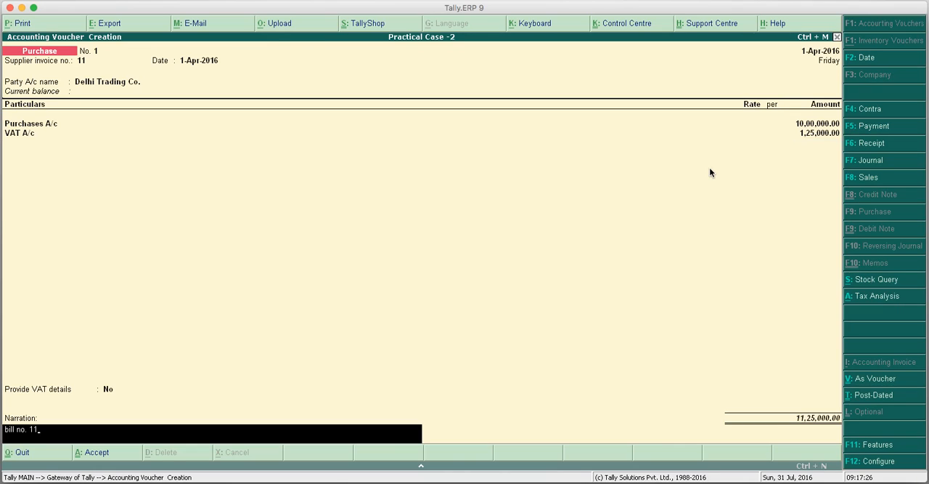
key(Return)
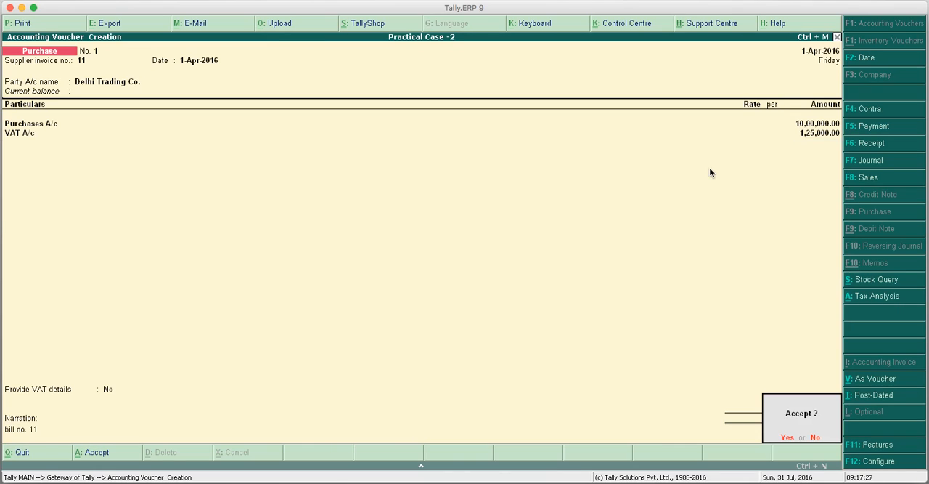
key(Return)
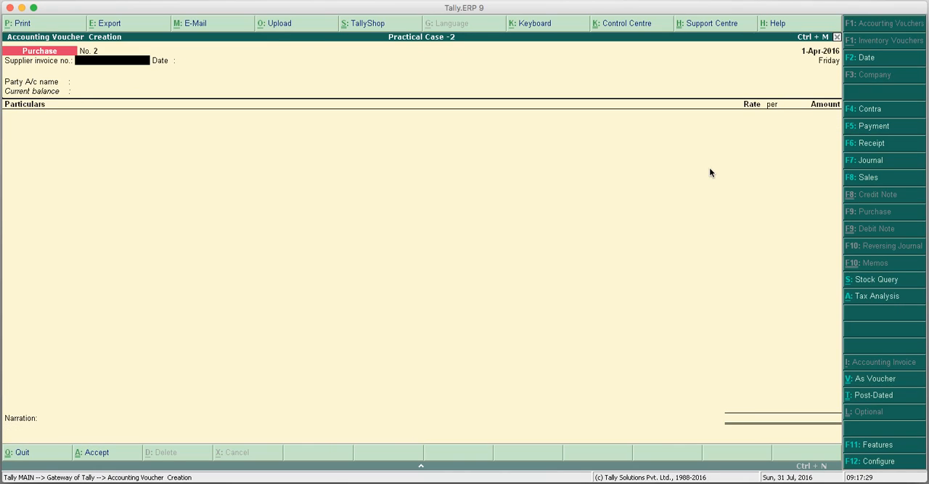
In invoice mode, enter supplier invoice number 22 dated 1-Apr-2016 and choose Noida Trading Co. as the party account.
click(872, 383)
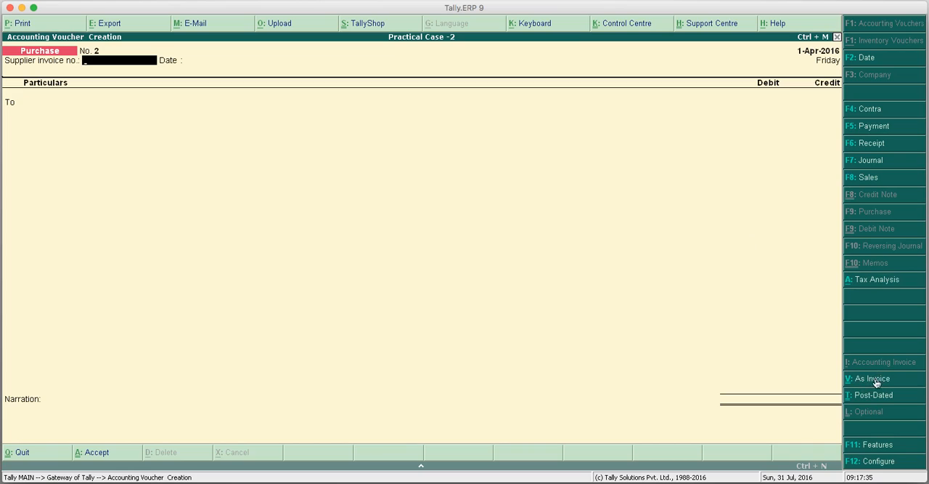
click(875, 383)
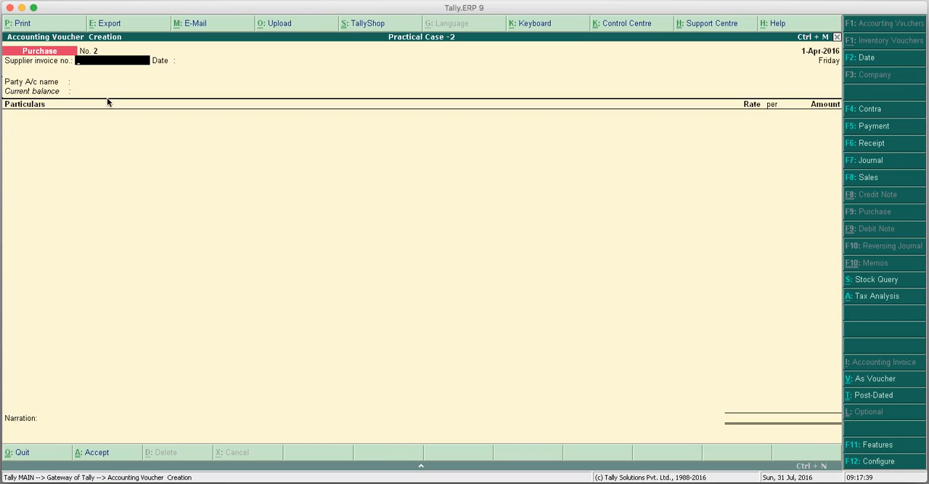
text(22)
key(Return)
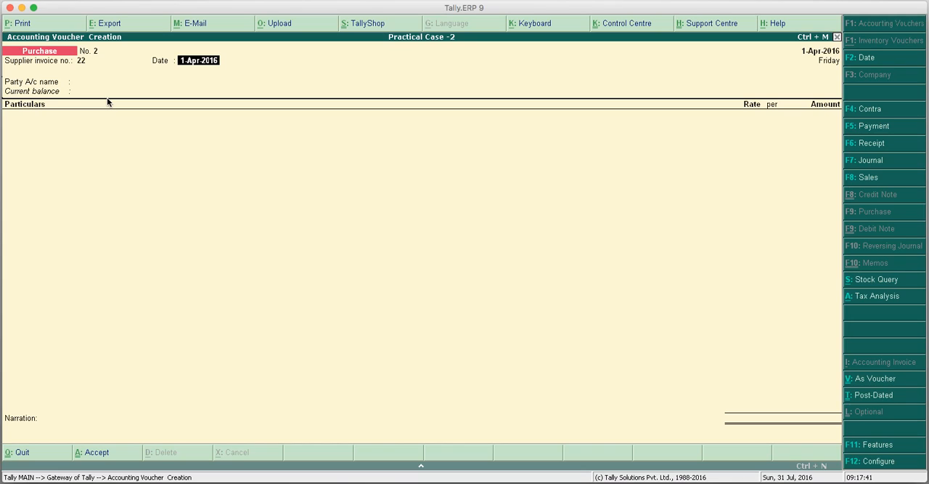
key(Return)
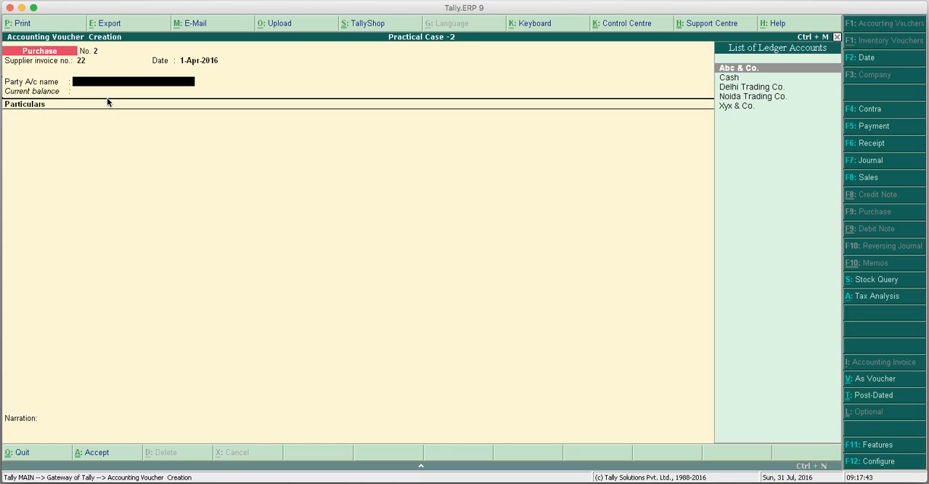
key(Down)
key(Down)
key(Down)
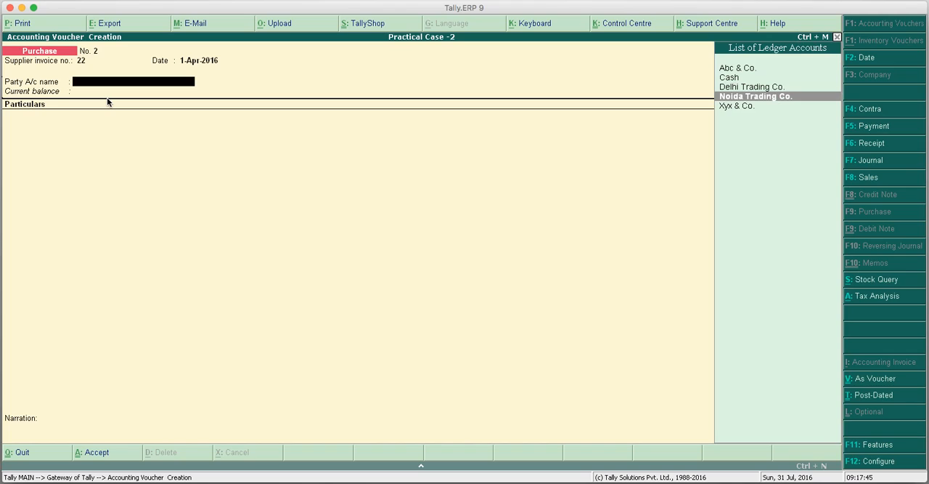
key(Return)
key(Return)
key(Return)
key(Return)
key(Return)
key(Return)
Fill in the supplier's CST number and accept the party details with Is against C Form set to Yes.
key(Return)
text(09333)
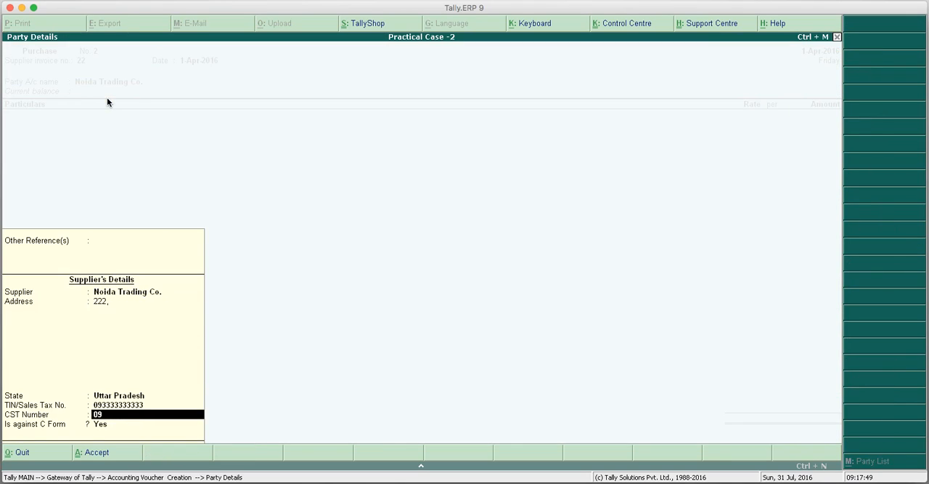
text(33)
Add Purchases A/c to the voucher with an amount of 50,000.
key(Return)
key(Return)
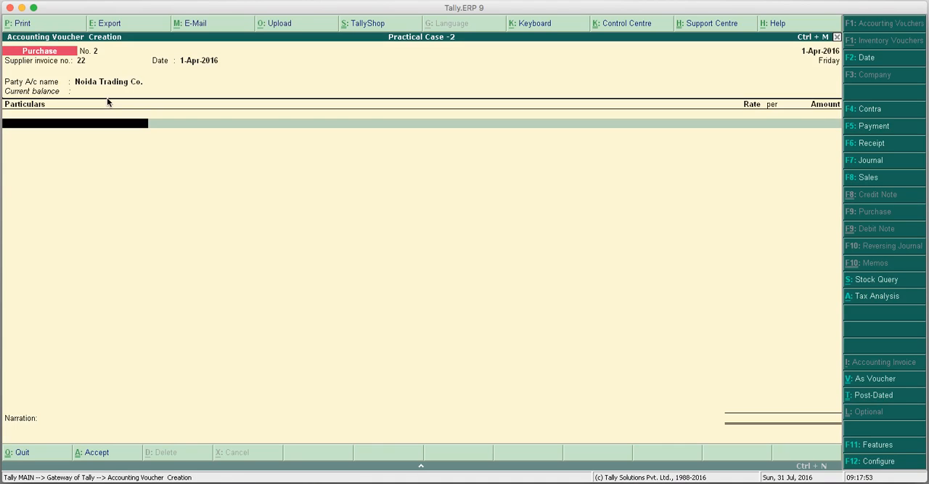
text(p)
key(Return)
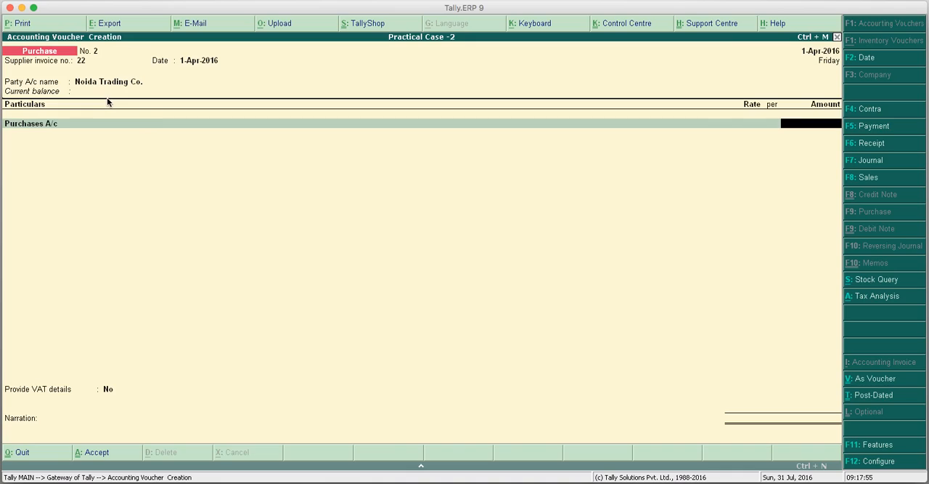
text(50000)
key(Return)
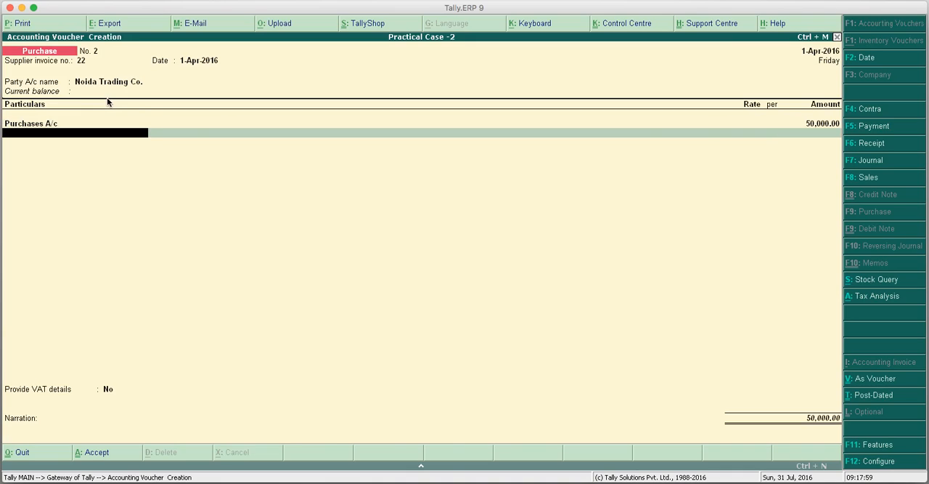
Add CST A/c with its automatically calculated amount and review the voucher's Tax Analysis.
text(C)
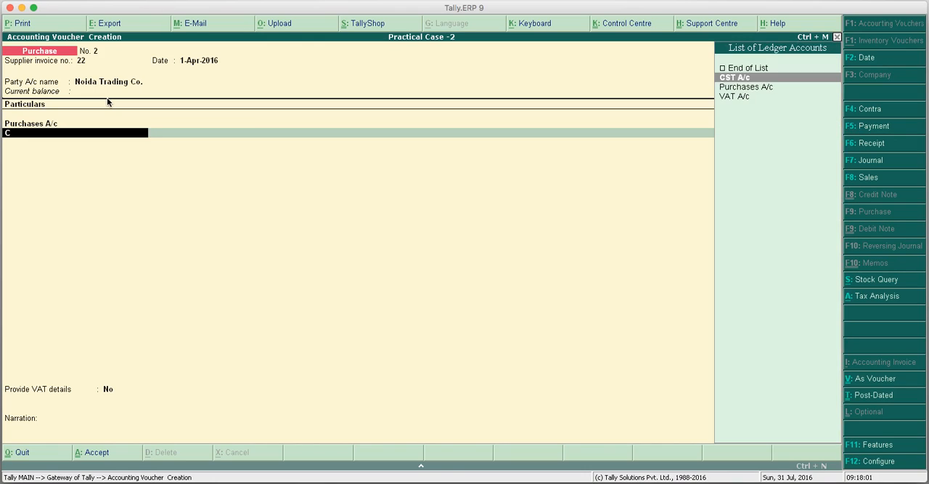
key(Return)
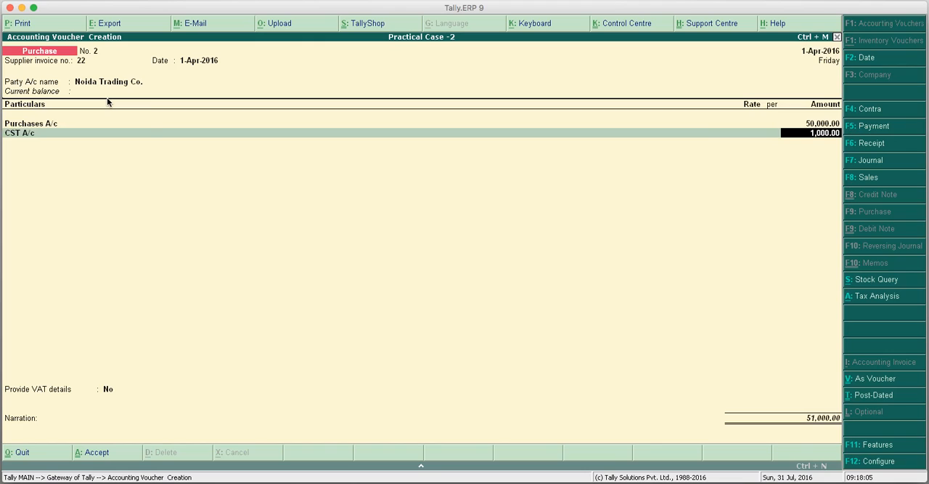
key(Return)
key(Return)
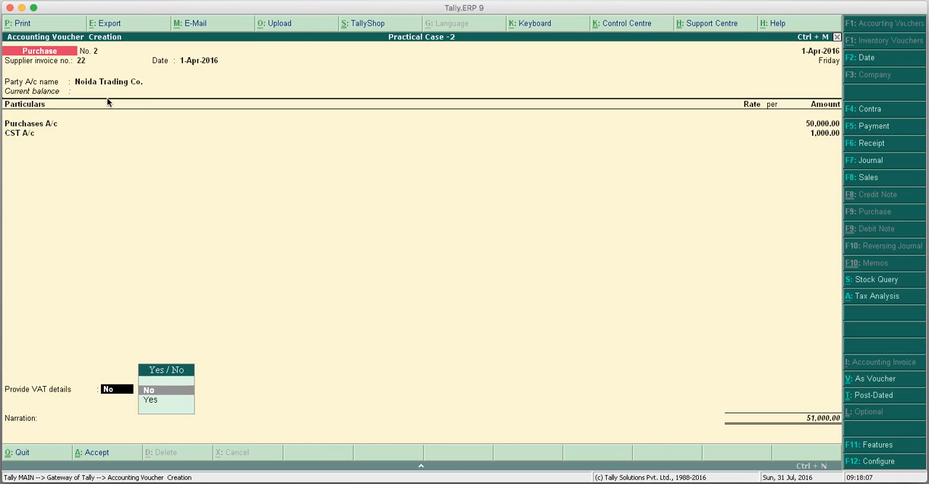
click(874, 299)
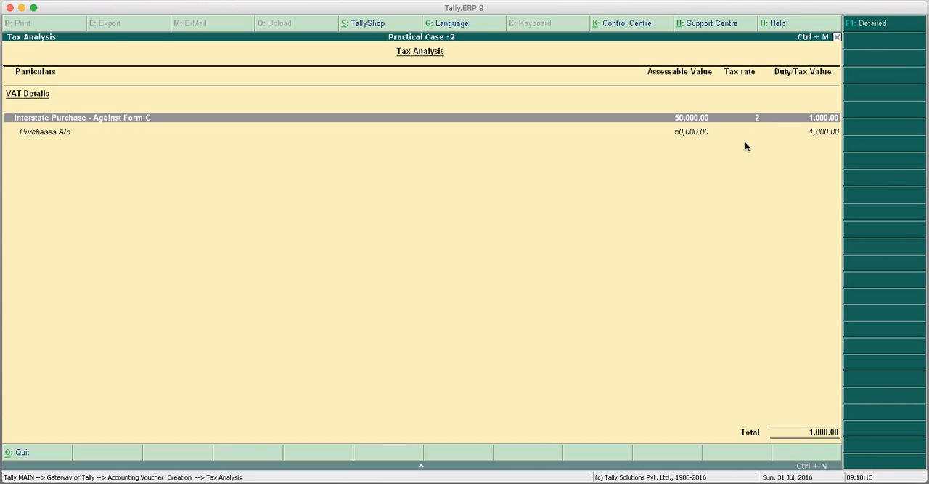
key(Escape)
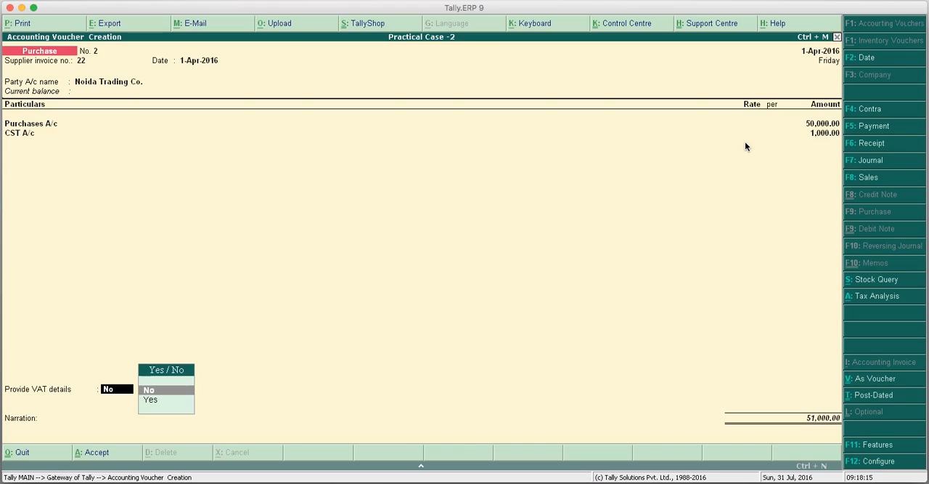
Set Provide VAT details to Yes and accept the additional interstate purchase details with C Form as the form to issue.
key(Down)
key(Return)
key(Return)
key(Return)
key(Return)
key(Return)
key(Return)
key(Return)
key(Return)
key(Return)
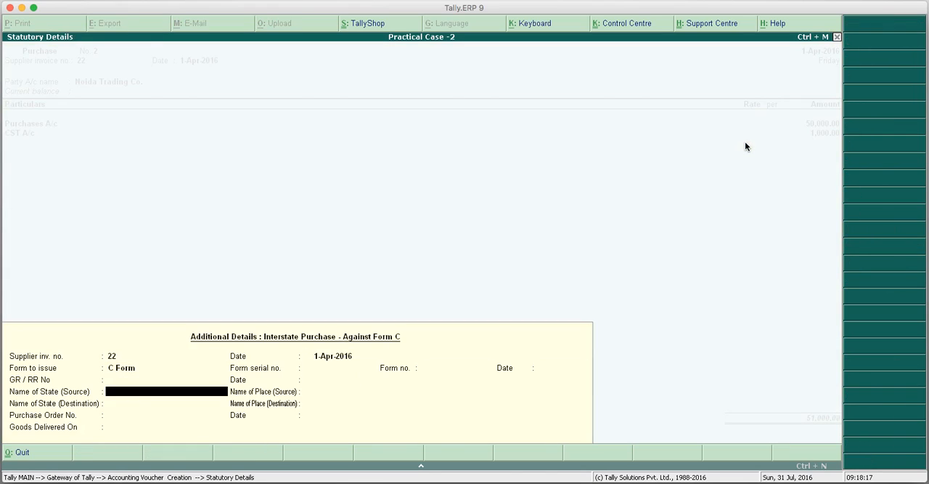
key(Return)
key(Return)
key(Return)
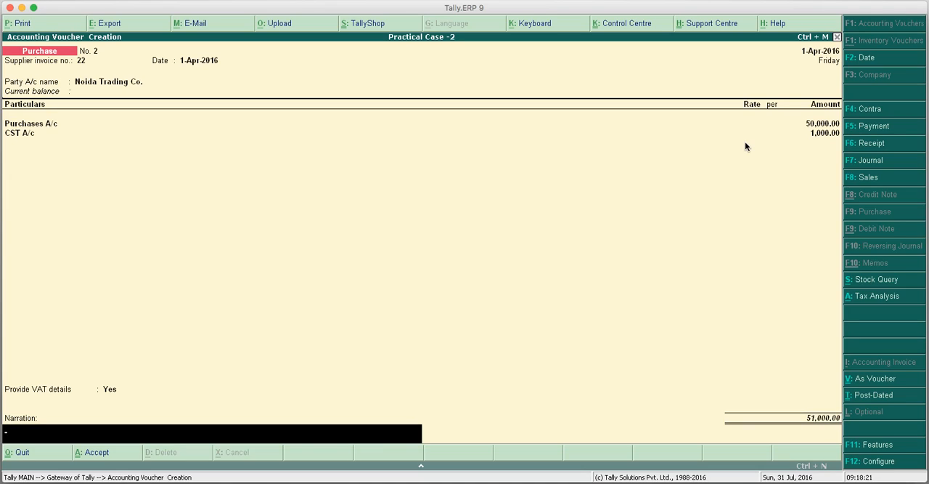
Enter 22 as the narration and save the interstate purchase voucher.
text(122)
key(BackSpace)
key(BackSpace)
key(BackSpace)
text(22)
key(Return)
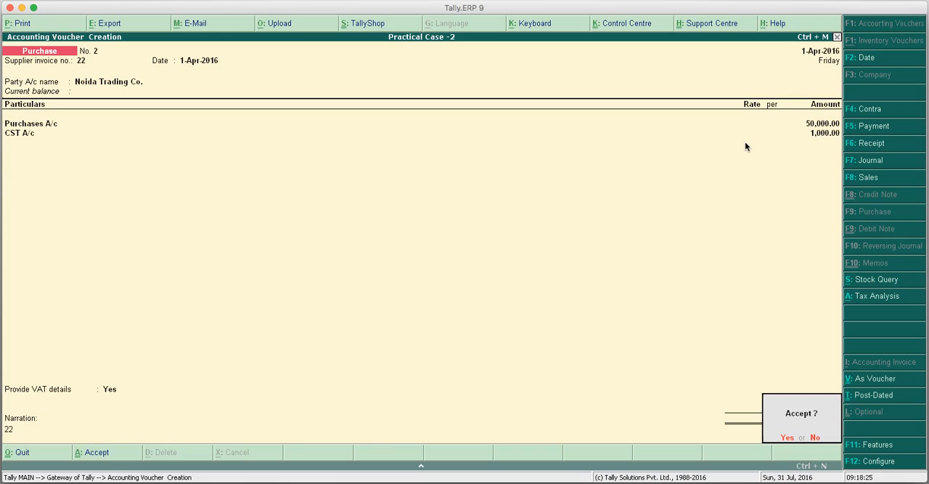
key(y)
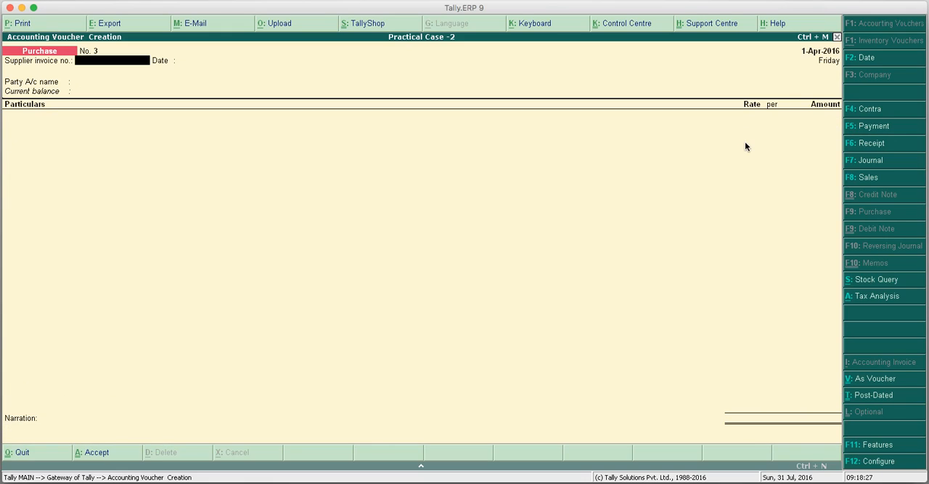
Switch to a Sales voucher, leave the reference number blank, choose Abc & Co. as the party and accept its buyer details.
click(861, 182)
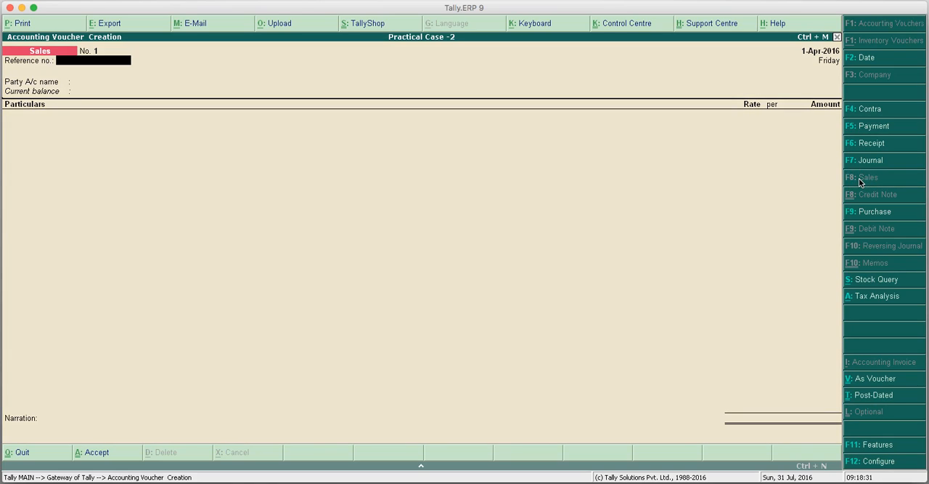
key(Return)
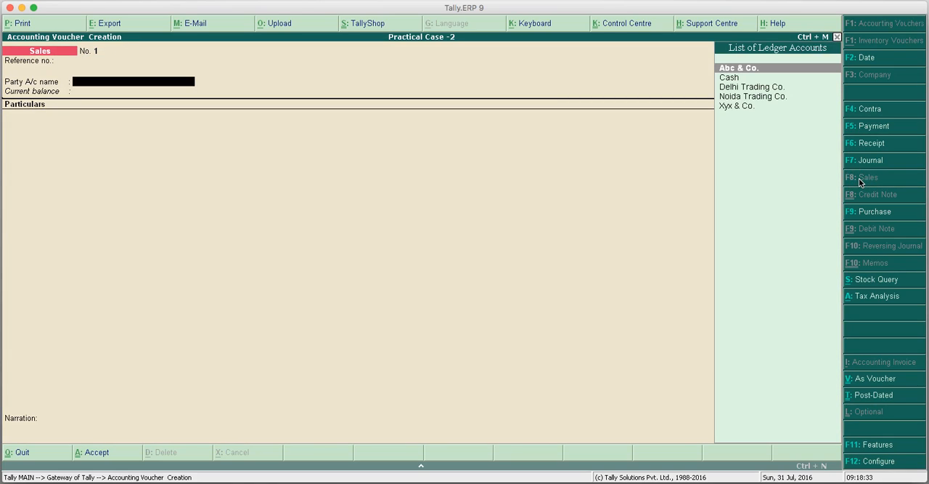
key(Down)
key(Down)
key(Down)
key(Up)
key(Up)
key(Up)
key(Return)
key(Return)
key(Return)
key(Return)
key(Return)
key(Return)
key(Return)
key(Return)
key(Return)
key(Return)
key(Return)
key(Return)
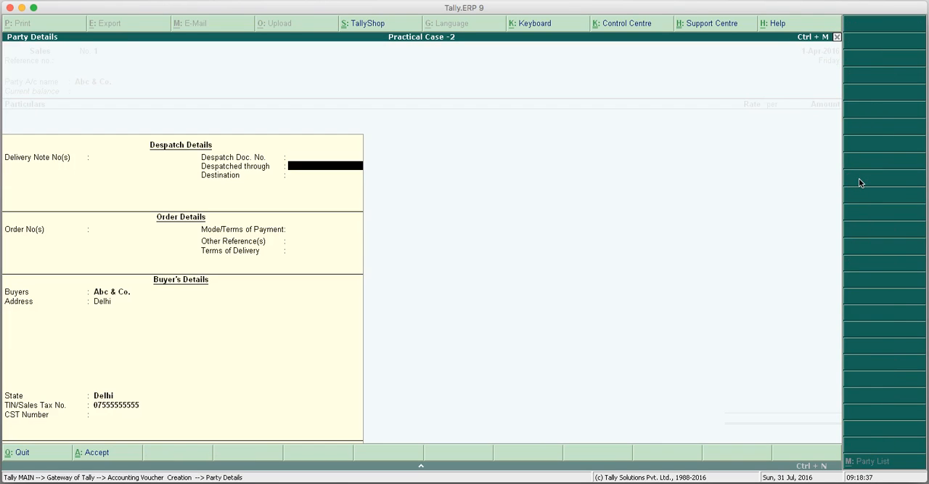
Add Sales A/c to the voucher with an amount of 5,00,000.
key(Return)
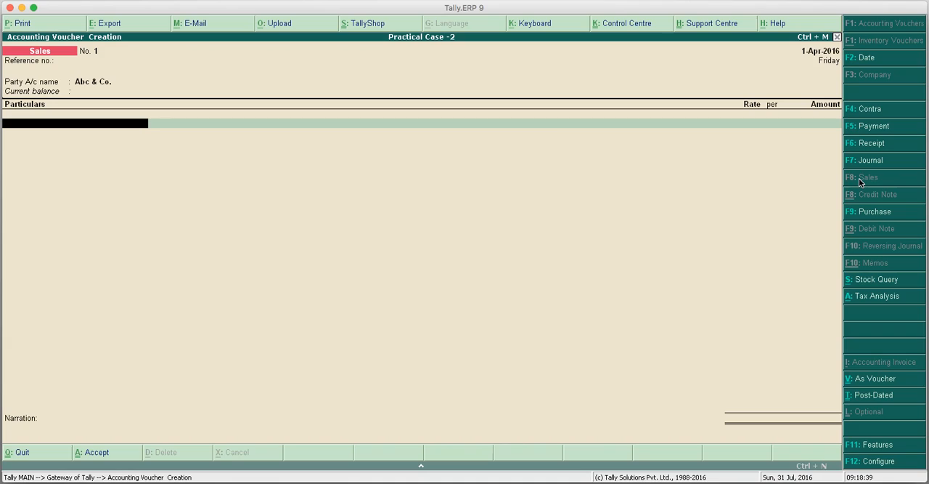
text(s)
key(Return)
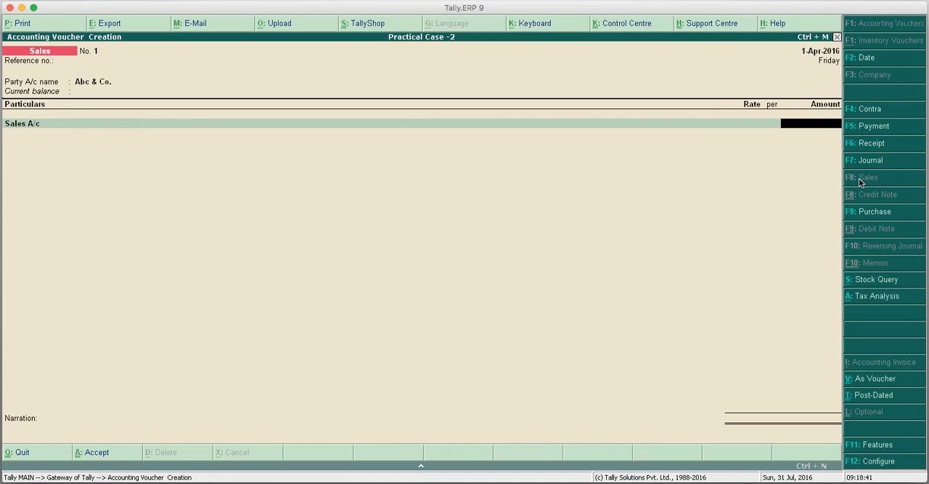
text(500000)
Add VAT A/c to the sales voucher with its automatically calculated amount and review the Tax Analysis.
key(Return)
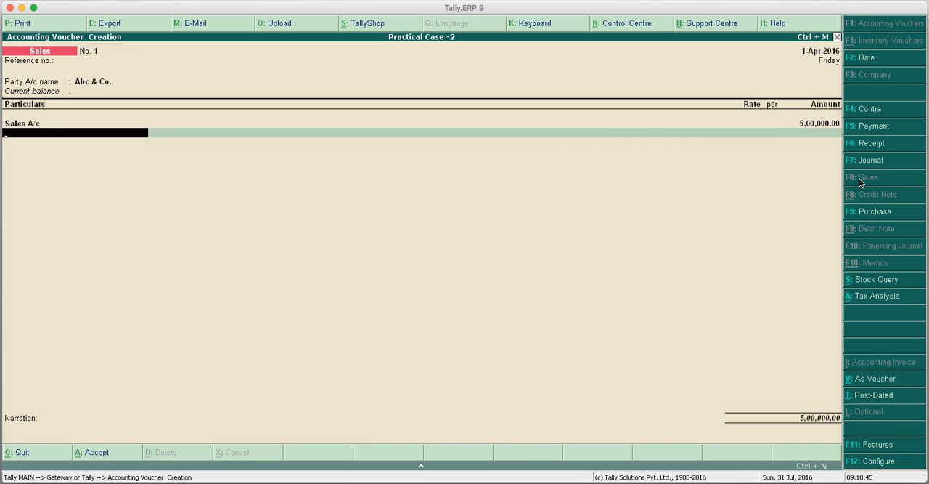
text(V)
key(Return)
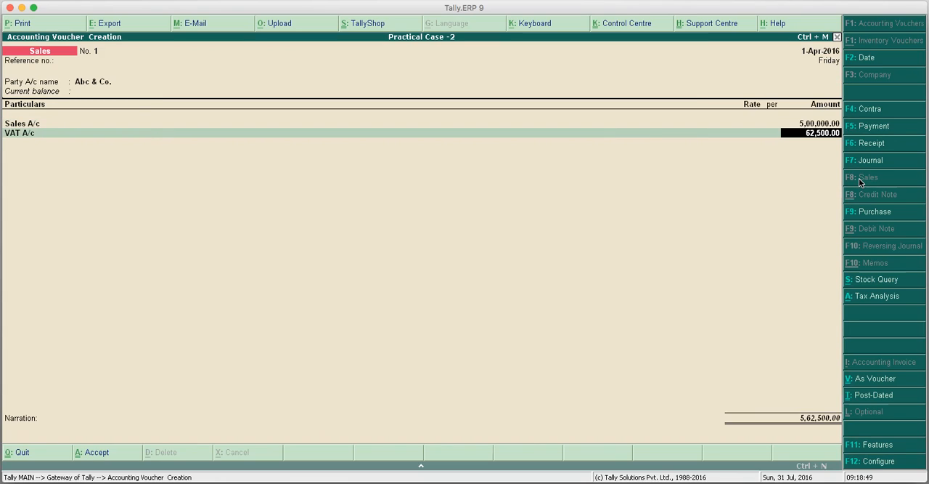
key(Return)
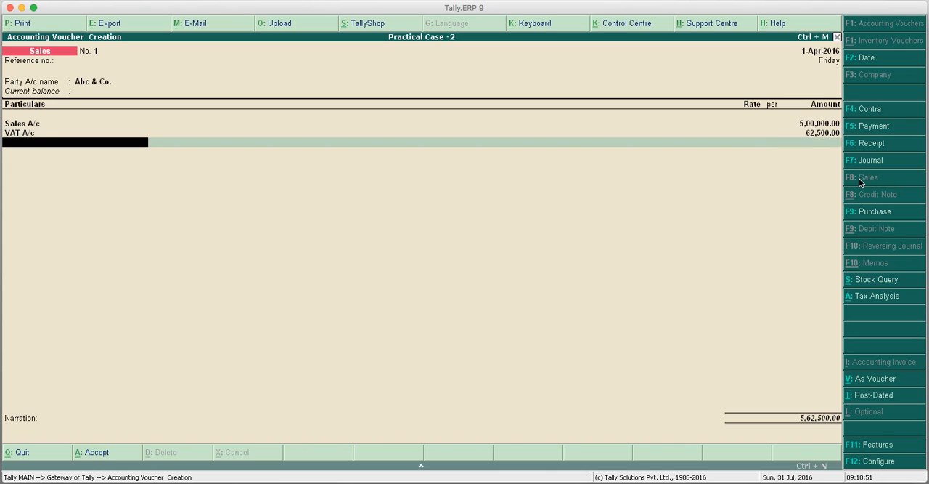
key(Return)
click(875, 296)
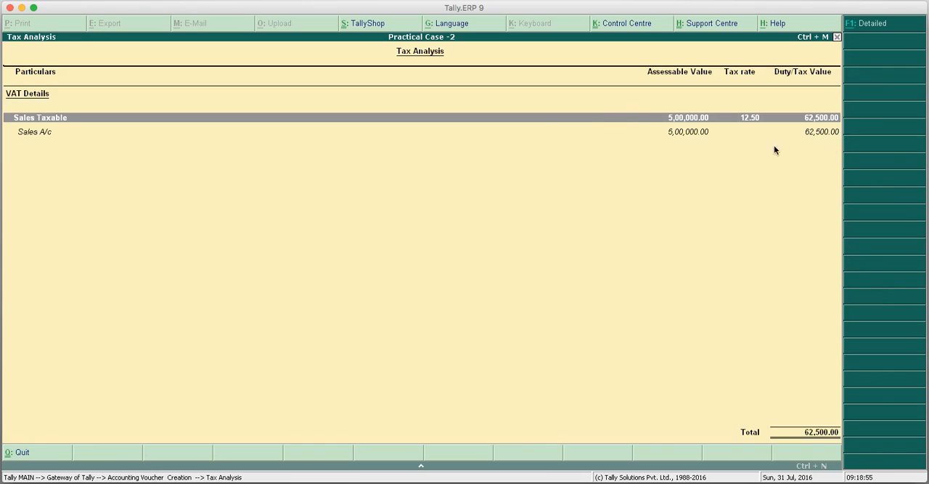
key(Escape)
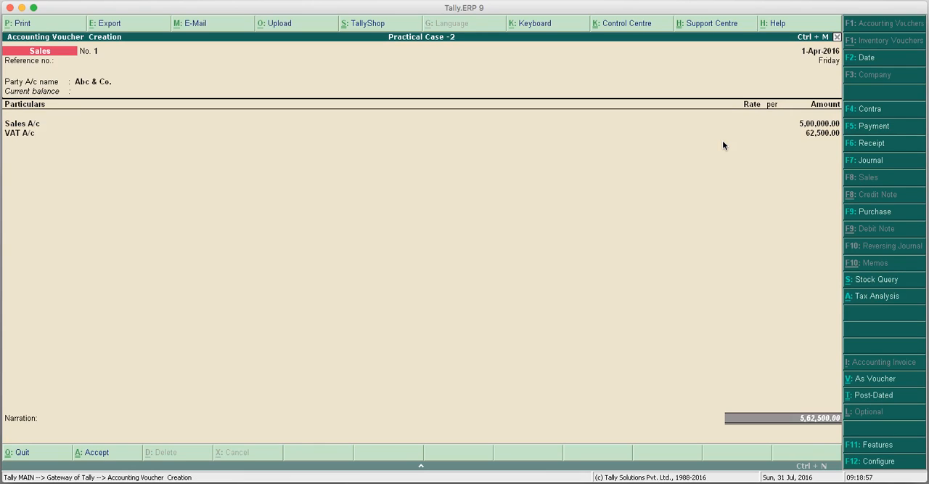
Enter the narration "Bill No. 101" and save the sales voucher.
key(Return)
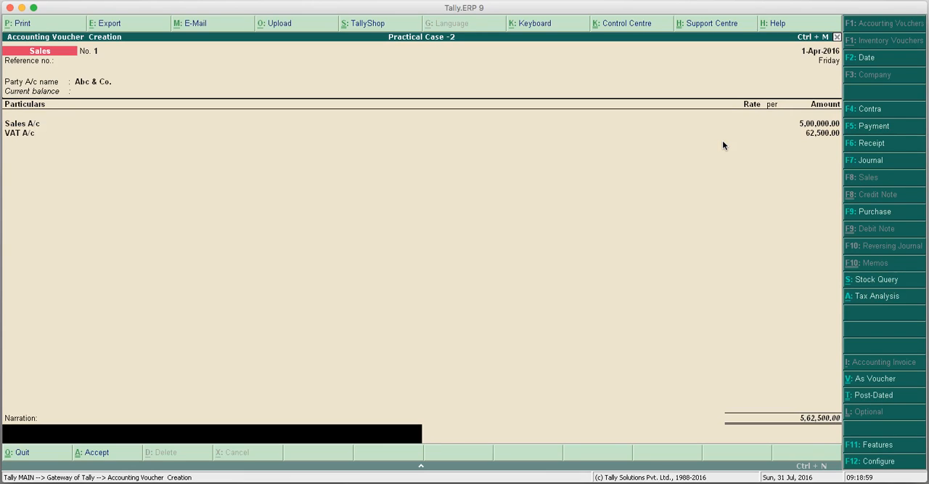
text(Bill No. 101)
key(Return)
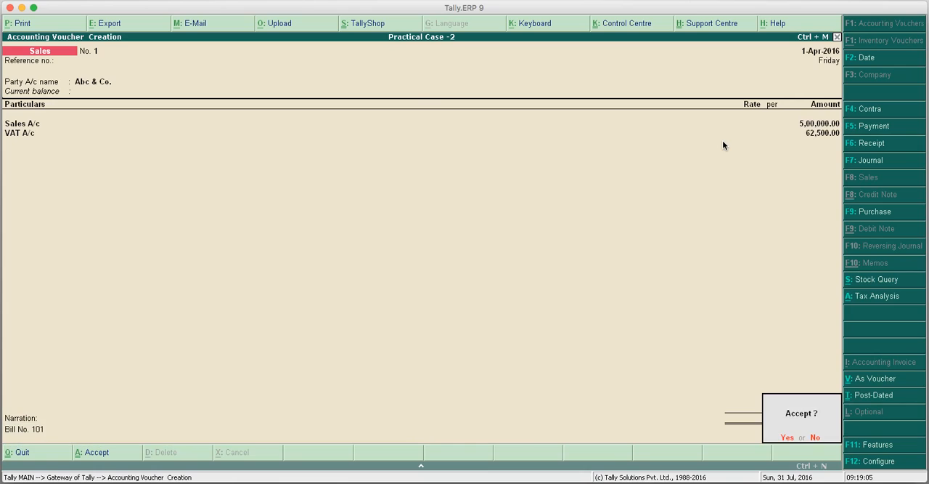
key(Return)
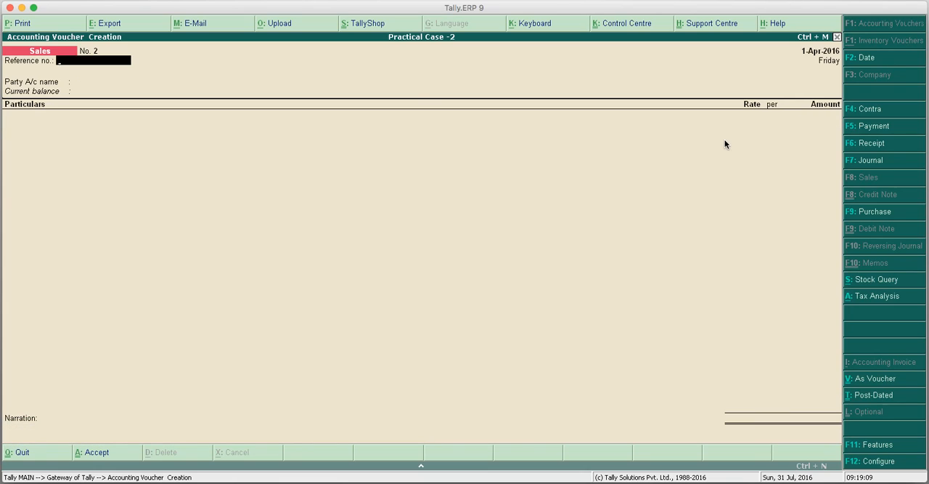
Leave the sales voucher's reference number blank, choose Xyx & Co. as the party and accept its despatch, order and buyer details.
key(Return)
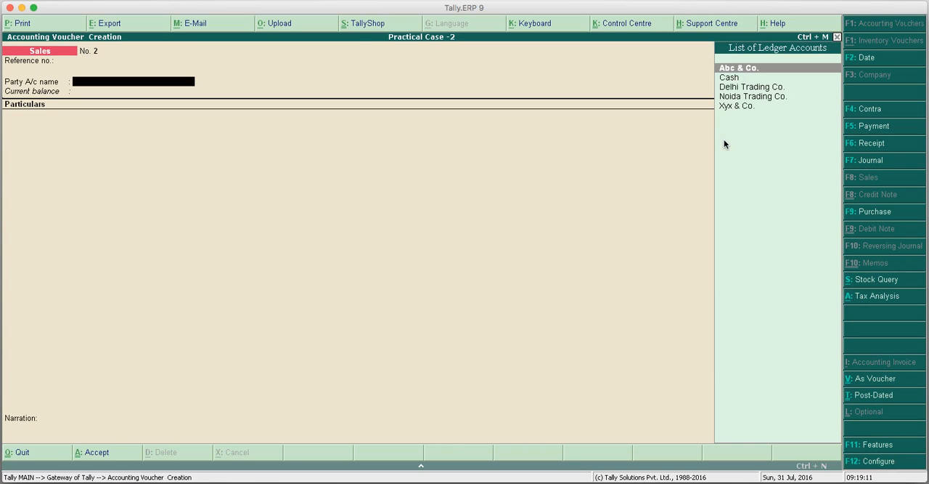
key(Down)
key(Down)
key(Down)
key(Down)
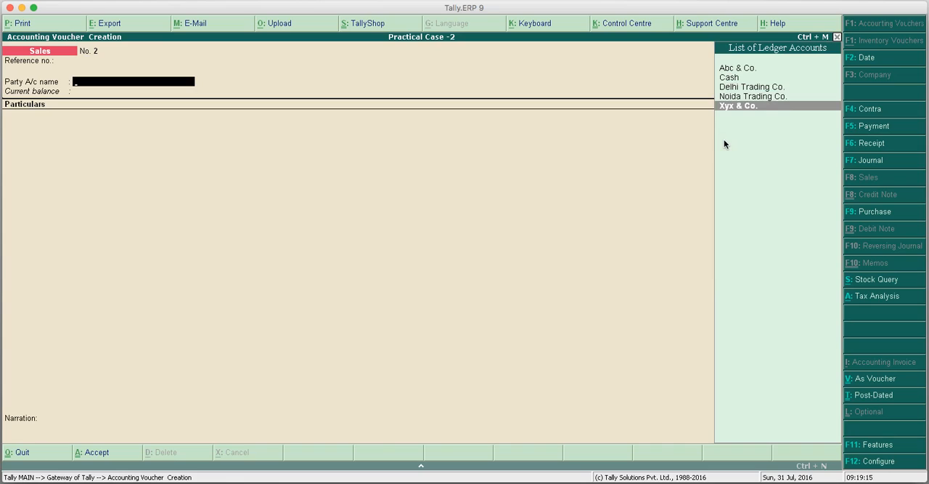
key(Return)
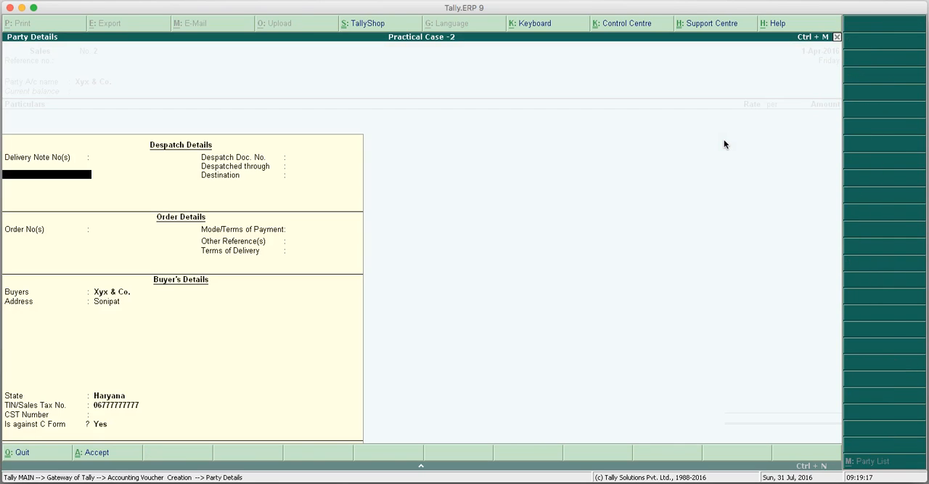
key(Return)
key(Return)
key(Return)
key(Return)
key(Return)
key(Return)
key(Return)
key(Return)
key(Return)
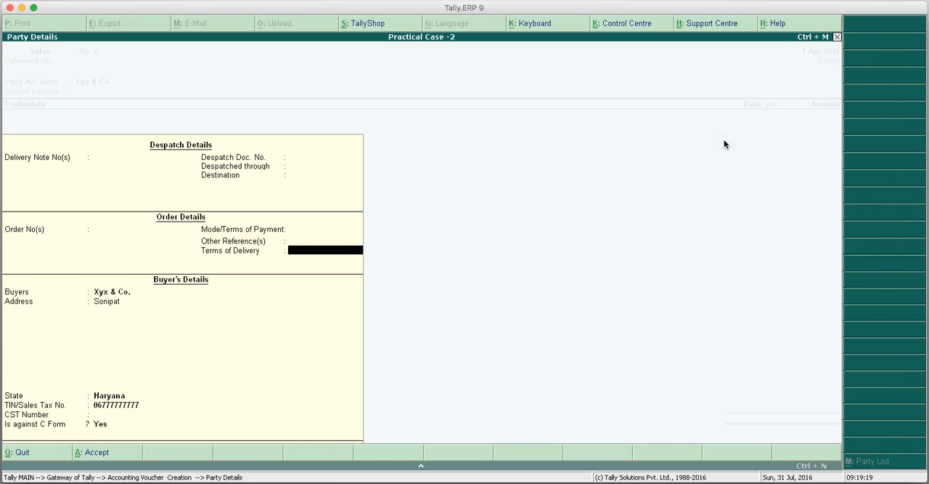
key(Return)
key(Return)
key(Return)
key(Return)
key(Return)
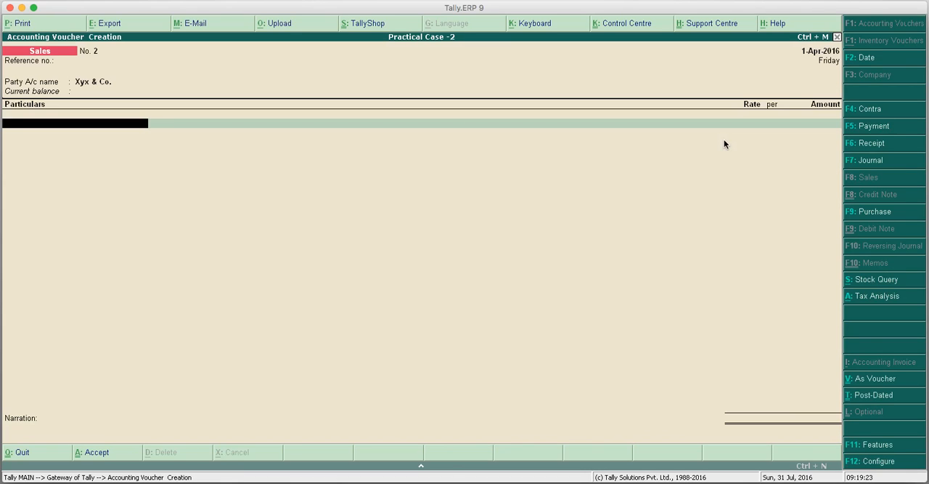
Add Sales A/c with an amount of 6,00,000 and CST A/c with its automatically calculated amount.
text(s)
key(Return)
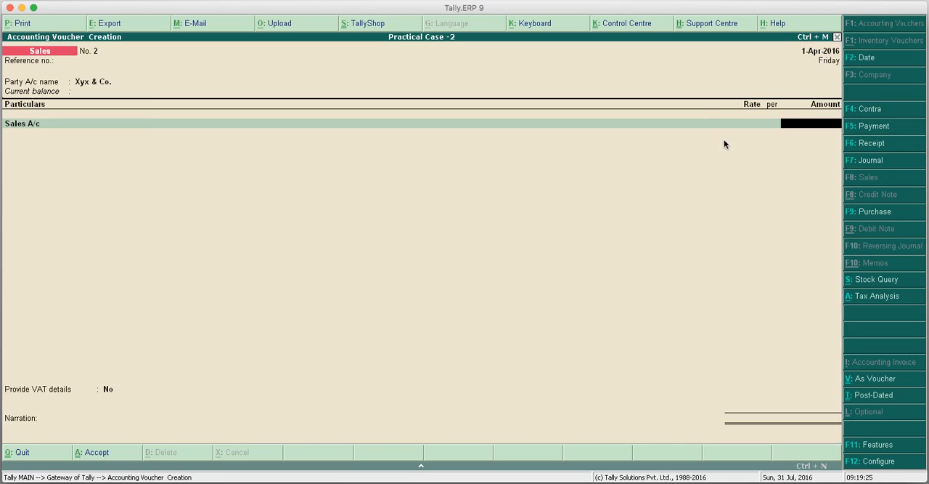
text(600000)
key(Return)
text(c)
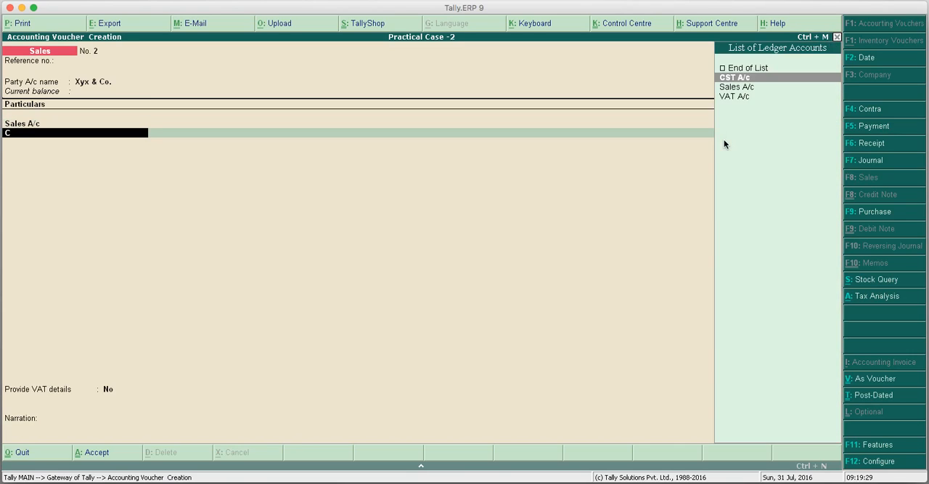
key(Return)
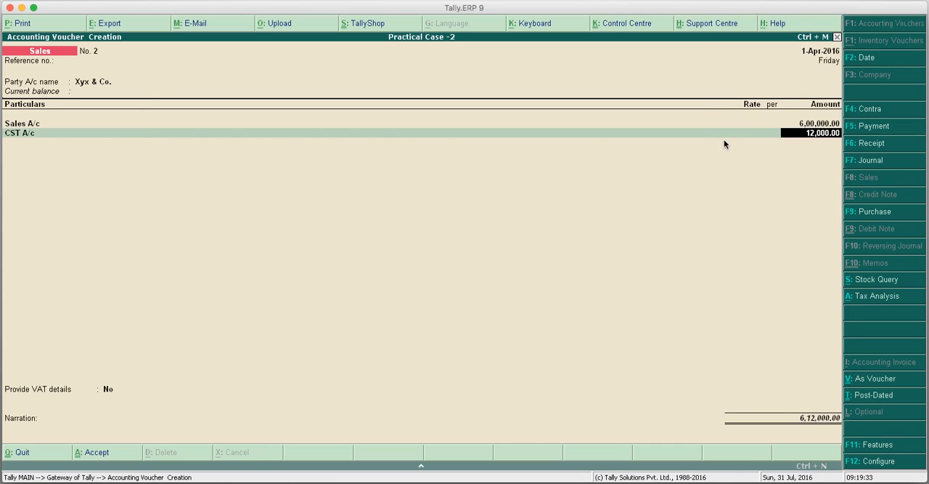
key(Return)
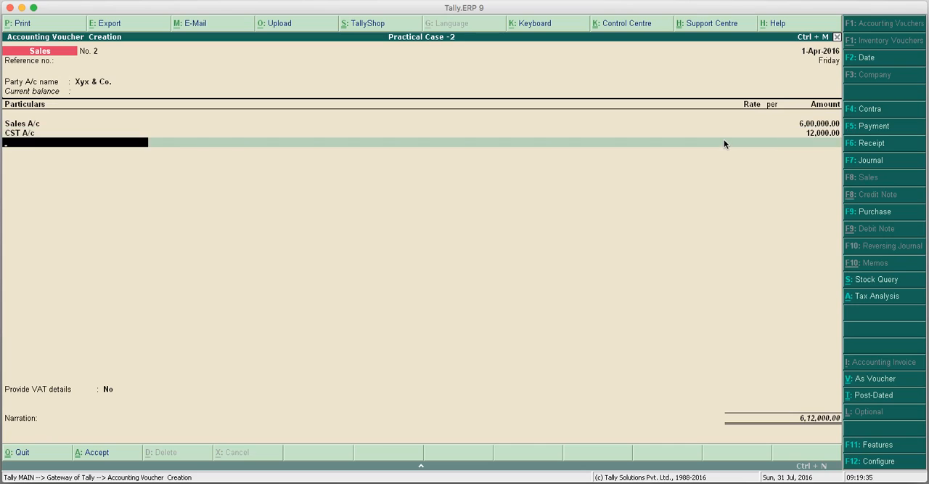
End the ledger list, set Provide VAT details to Yes and accept the C Form additional details for the interstate sale.
key(Return)
key(Down)
key(Return)
key(Return)
key(Return)
key(Return)
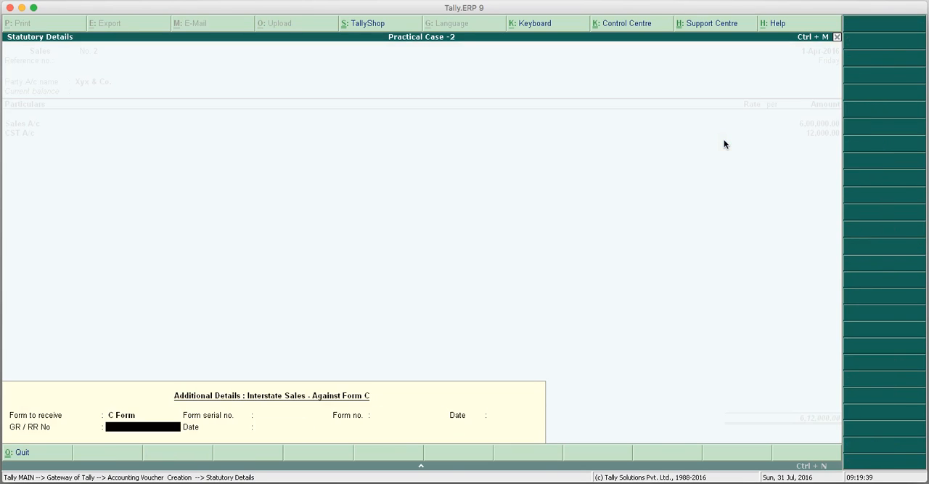
Enter the narration "Bill No. 102" and save the sales voucher.
text(Bill No. 101)
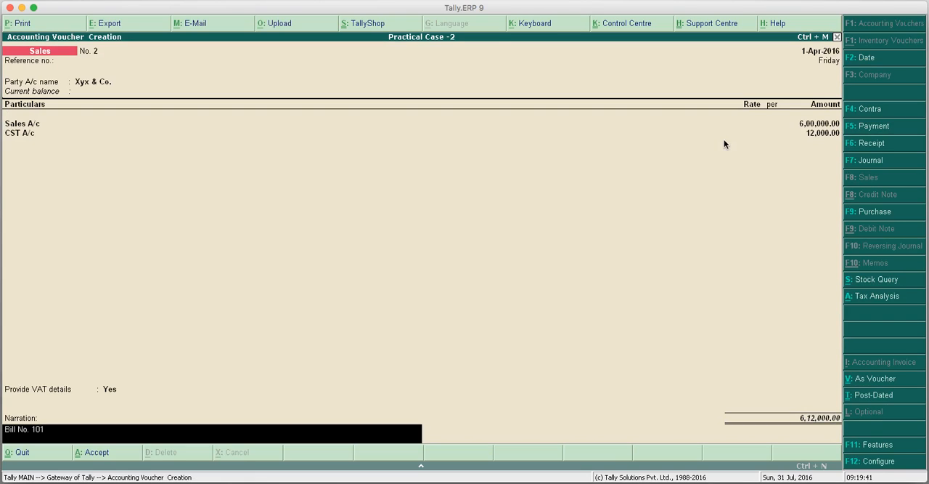
text(2)
key(Return)
key(Return)
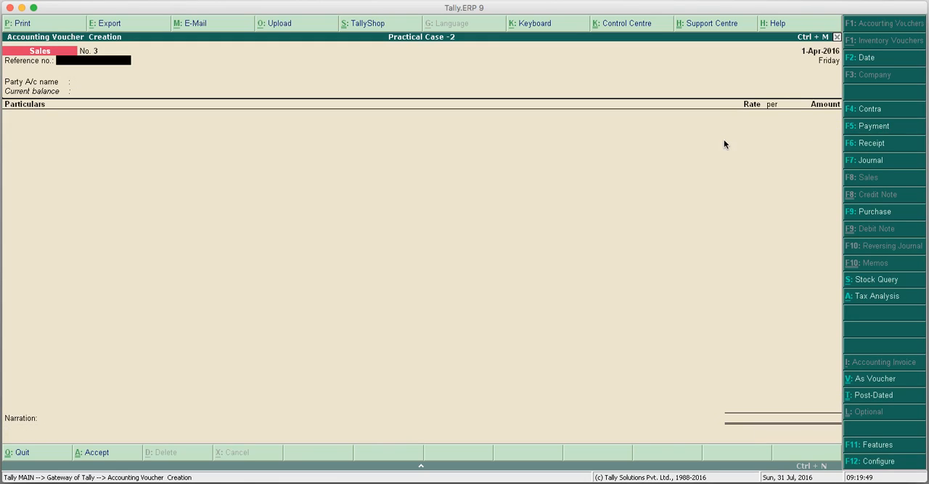
Quit voucher entry and open the company's VAT details from the Statutory & Taxation features.
key(Escape)
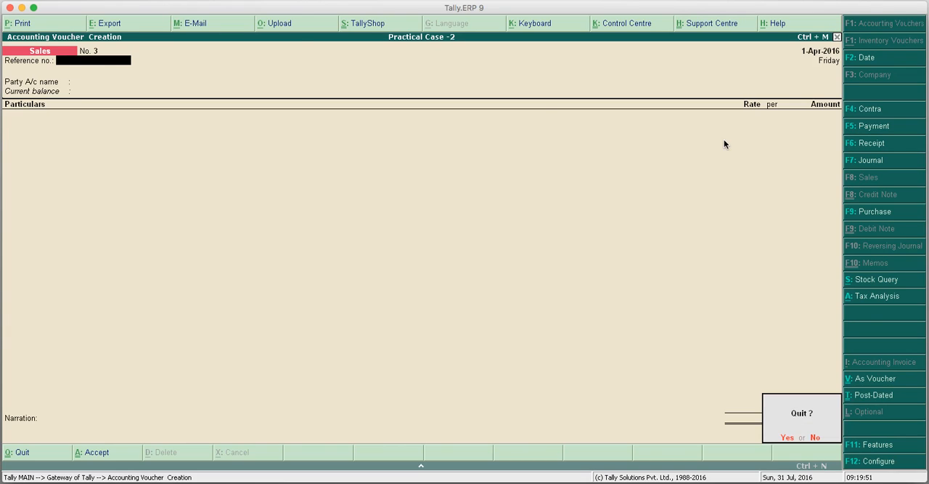
key(Return)
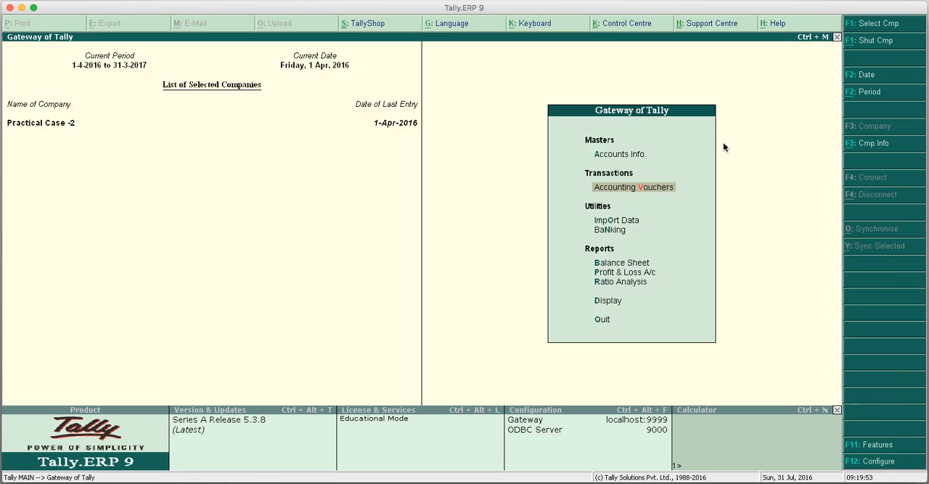
click(875, 448)
key(Down)
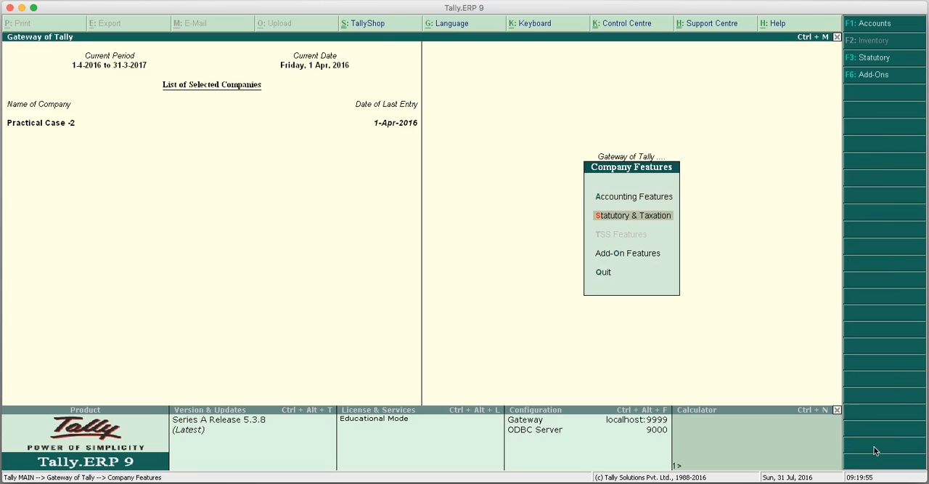
key(Return)
key(Return)
key(y)
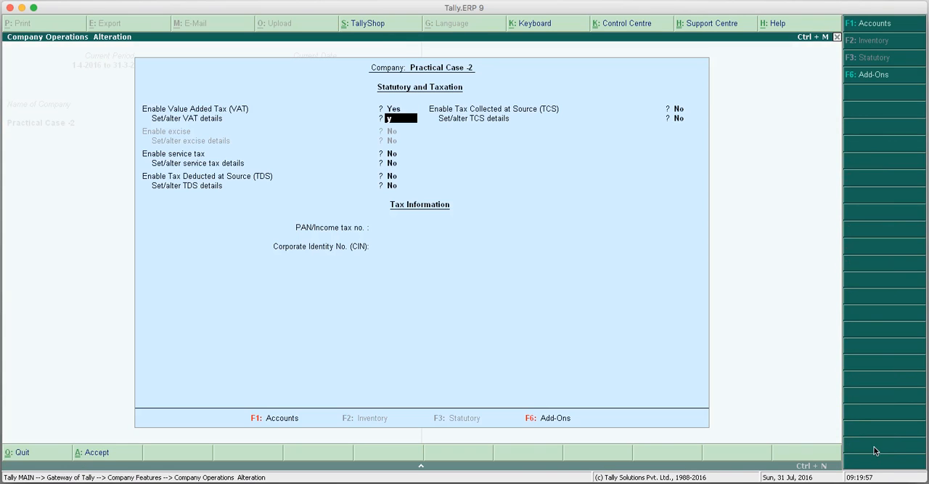
key(Return)
Set Set/alter tax/rate details to Yes, review the CST and VAT rates, and accept the statutory settings.
key(Return)
key(Return)
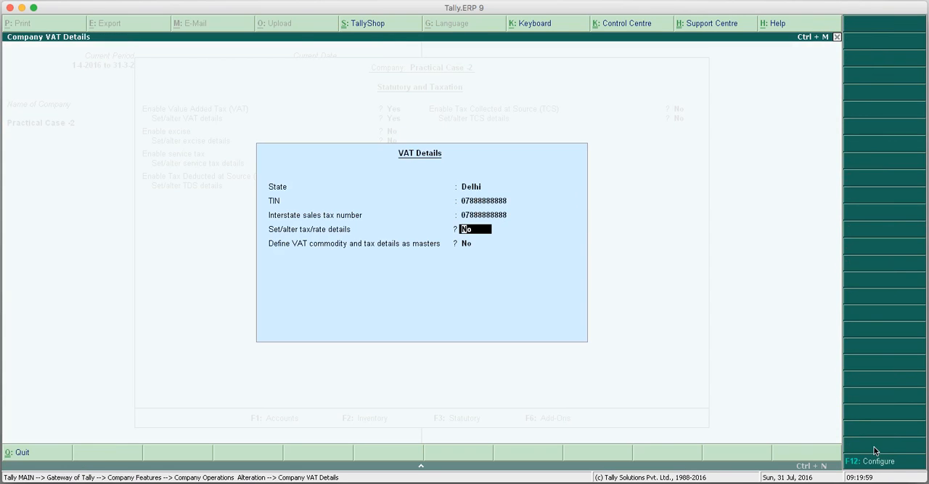
key(Return)
key(Up)
key(Down)
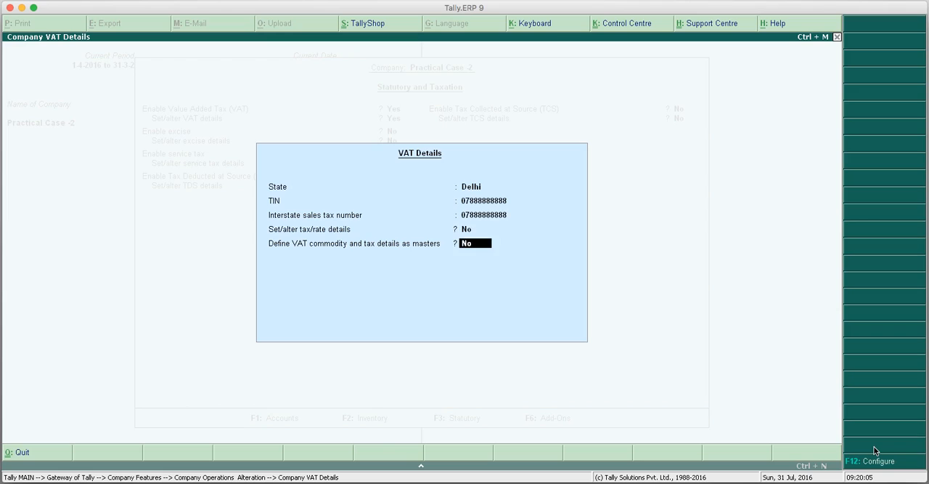
key(Up)
key(Down)
key(Up)
key(Down)
key(Up)
key(Down)
key(Up)
text(y)
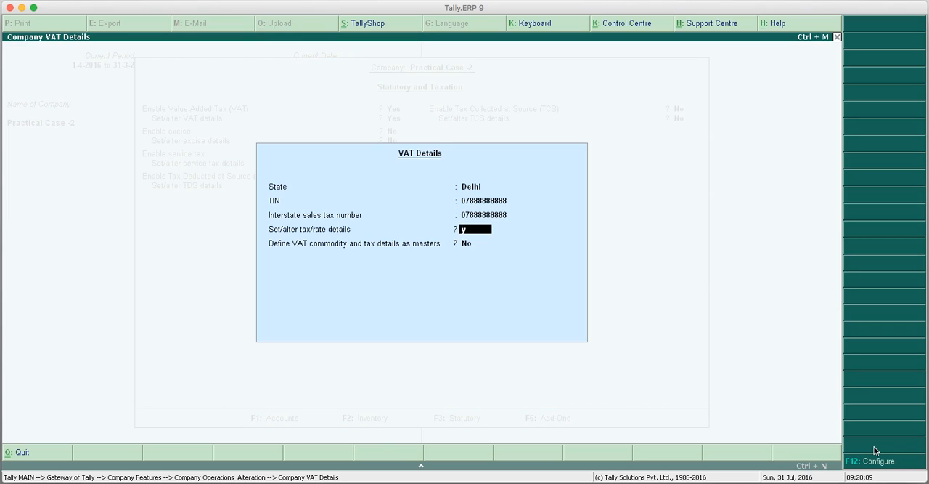
key(Return)
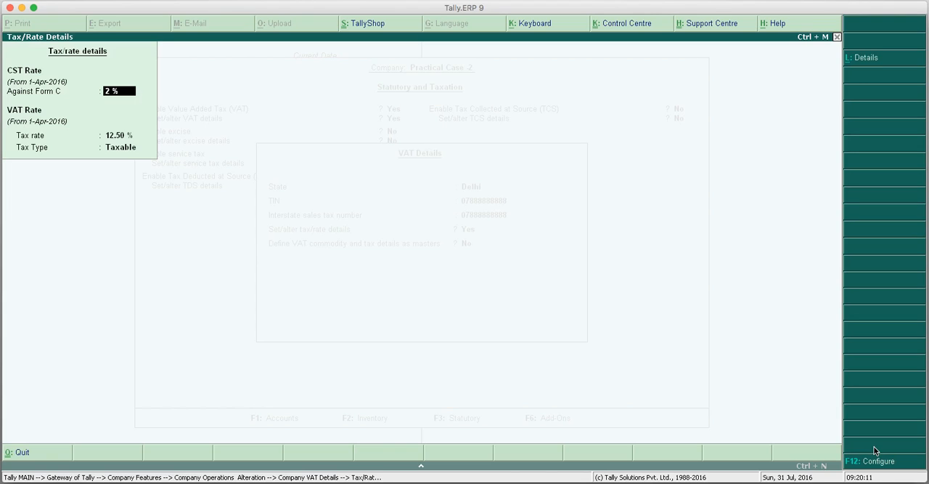
key(Return)
key(Return)
key(Return)
key(Return)
key(Return)
key(Return)
key(Return)
key(Return)
key(Return)
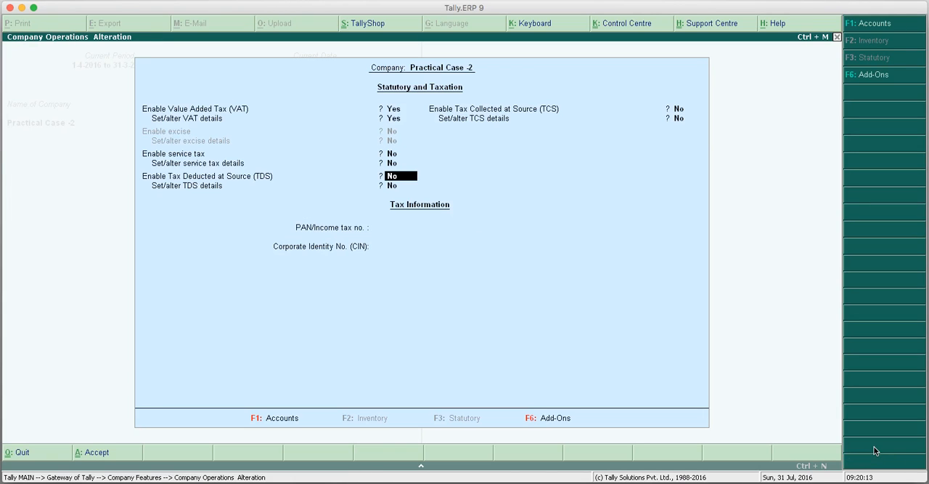
key(Return)
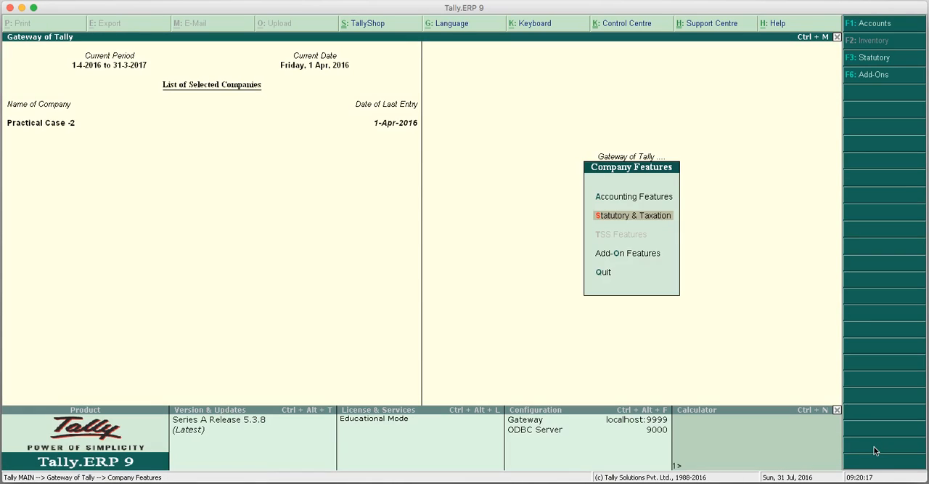
Display the quarterly VAT return, Form DVAT 16, from the statutory VAT reports.
key(Escape)
key(Up)
key(Up)
key(Up)
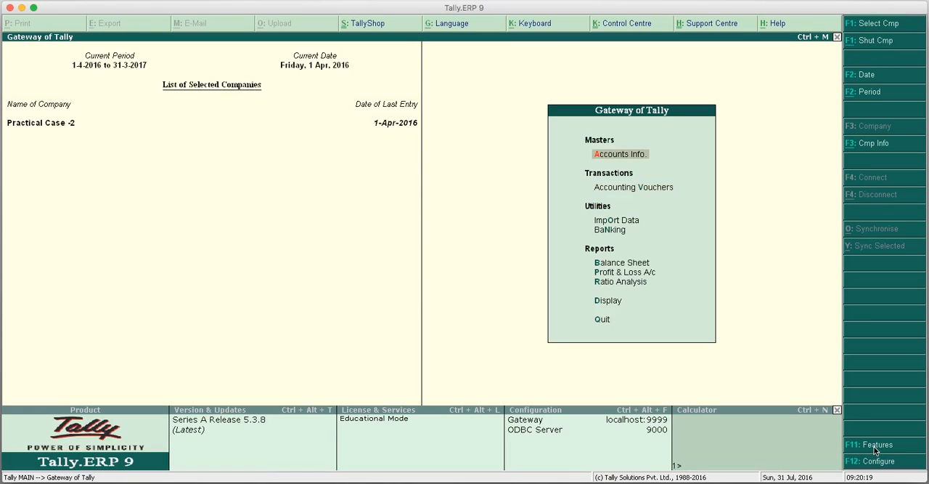
key(Return)
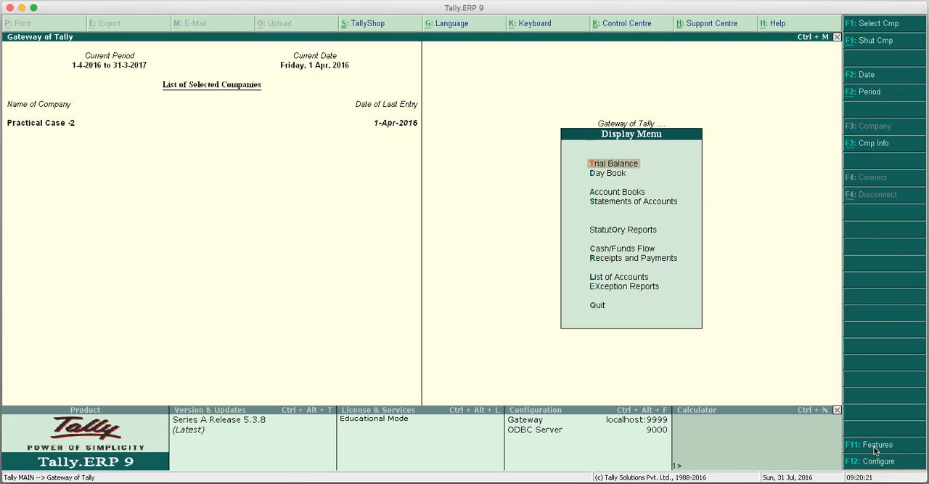
key(Up)
key(Up)
key(Up)
key(Up)
key(Up)
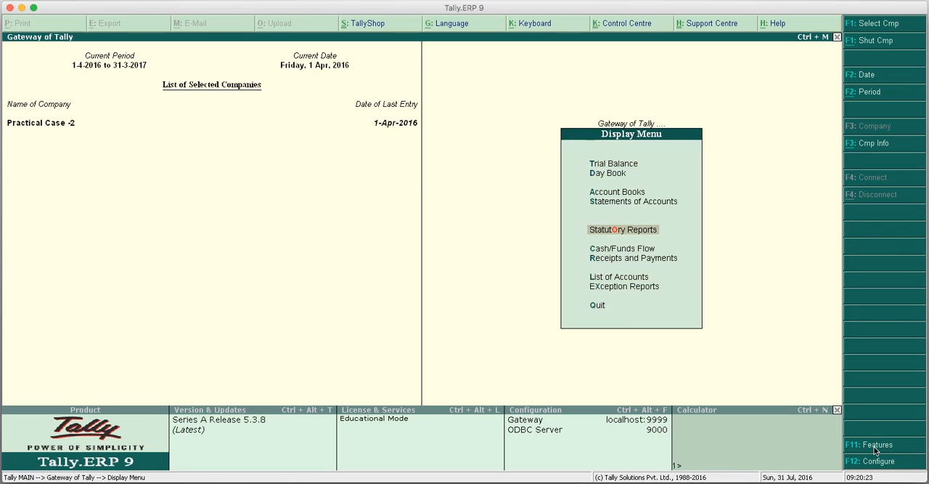
key(Return)
key(Return)
key(Return)
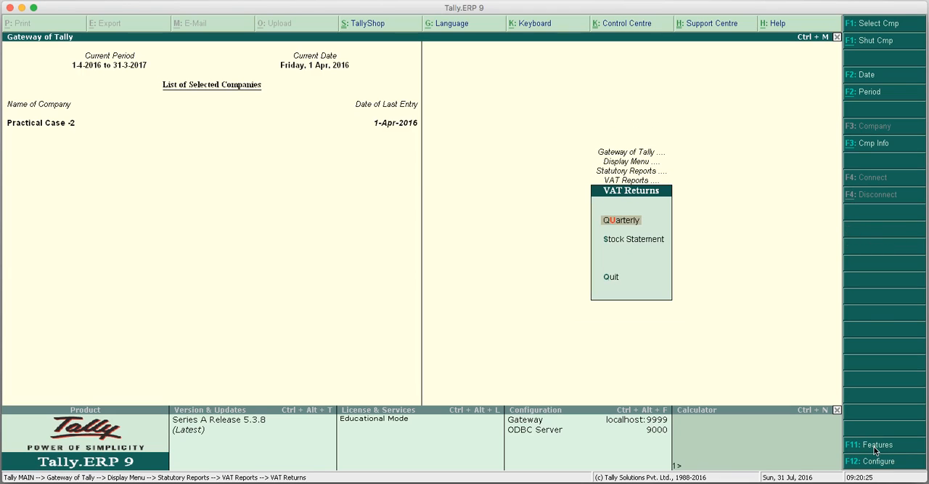
key(Return)
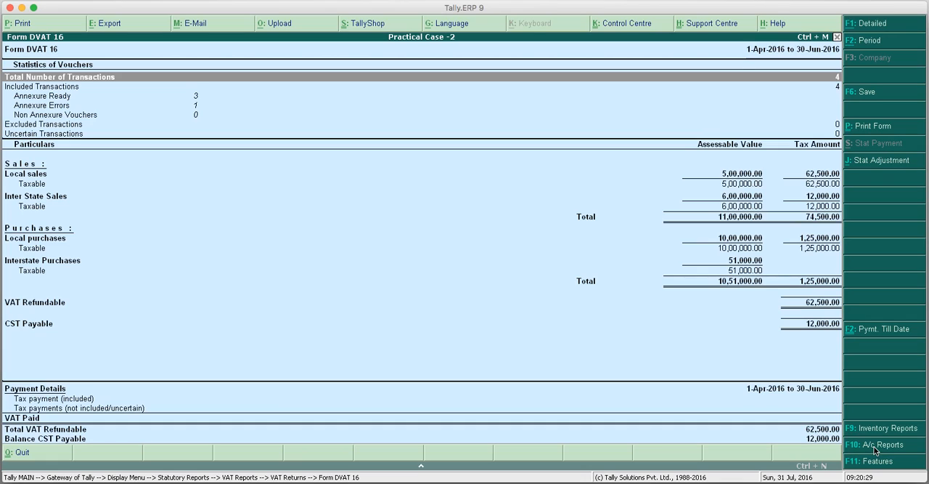
Examine the transaction statistics in Form DVAT 16 and drill into the annexure errors to display Annexure 2A.
key(Down)
key(Down)
key(Down)
key(Down)
key(Down)
key(Down)
key(Down)
key(Down)
key(Down)
key(Down)
key(Down)
key(Down)
key(Down)
key(Down)
key(Down)
key(Down)
key(Up)
key(Up)
key(Up)
key(Up)
key(Up)
key(Up)
key(Up)
key(Up)
key(Up)
key(Up)
key(Up)
key(Return)
key(Down)
key(Up)
key(Return)
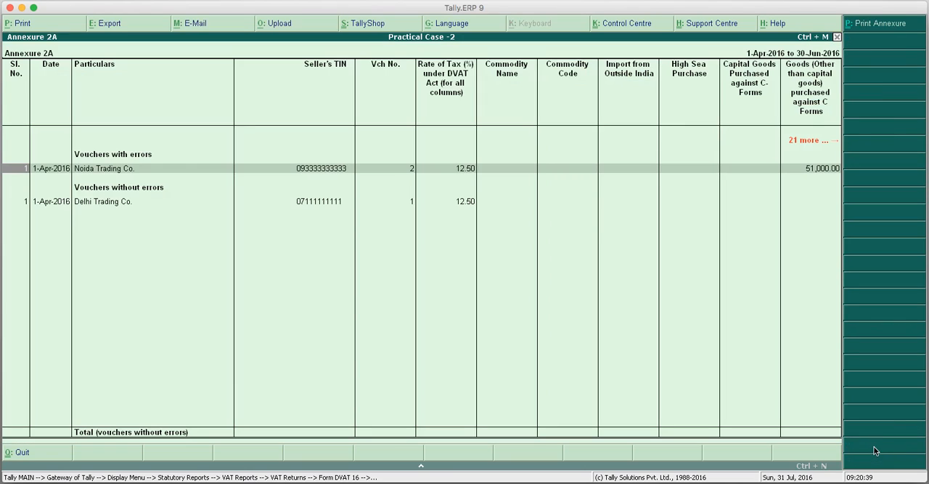
Correct the party TIN of Noida Trading Co. to a valid 11-digit number and save the correction.
key(Return)
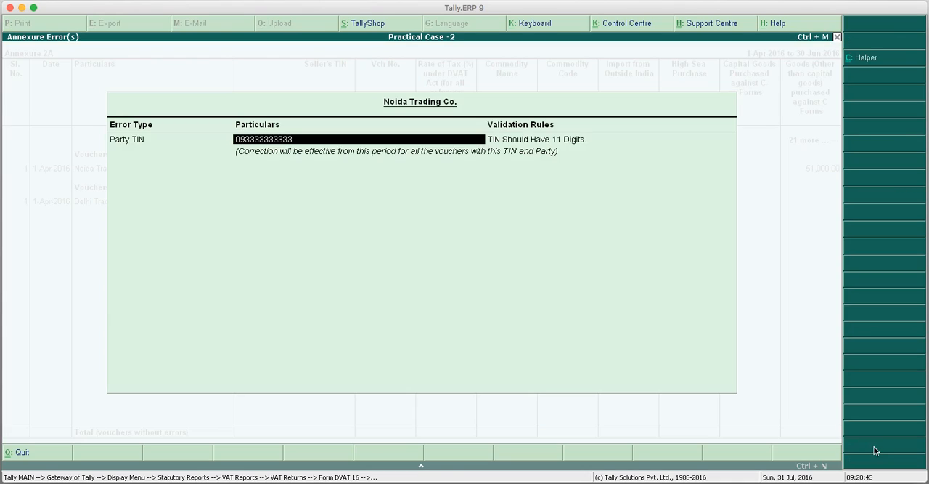
key(Return)
key(y)
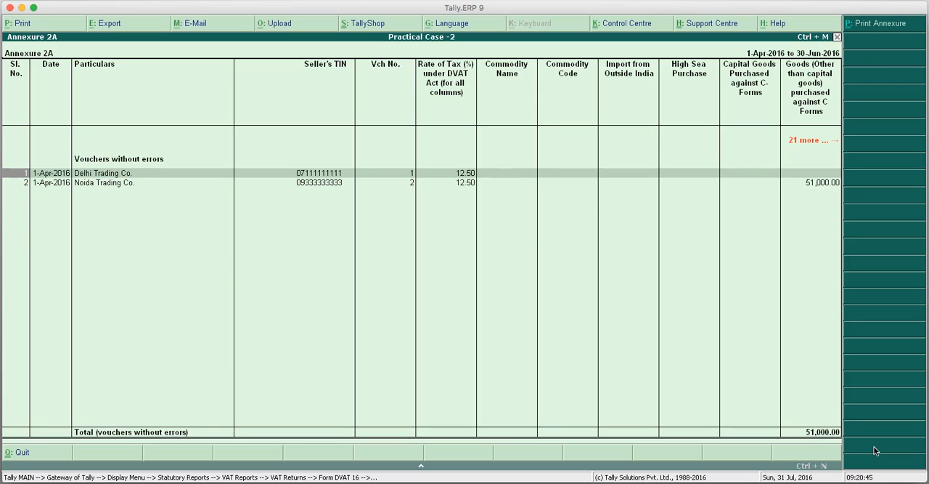
Return to Form DVAT 16 and check its Annexure Errors entry.
key(Escape)
key(Escape)
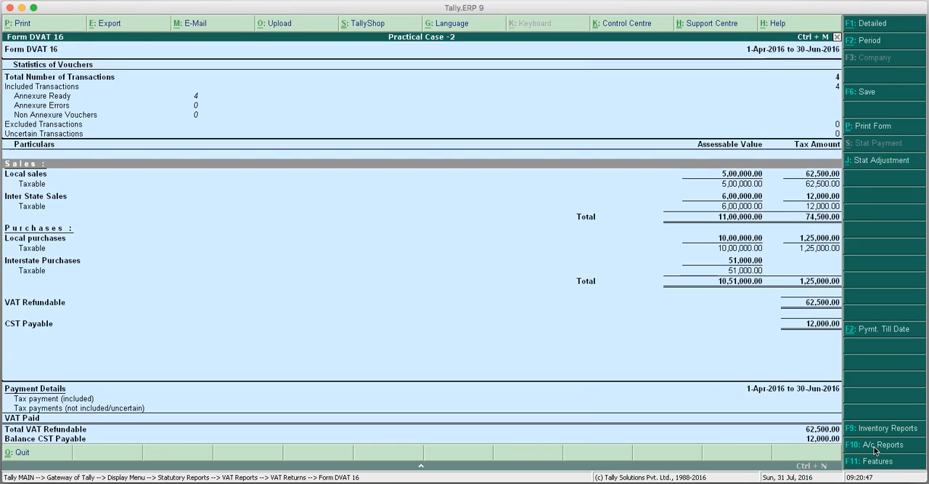
key(Up)
key(Up)
key(Up)
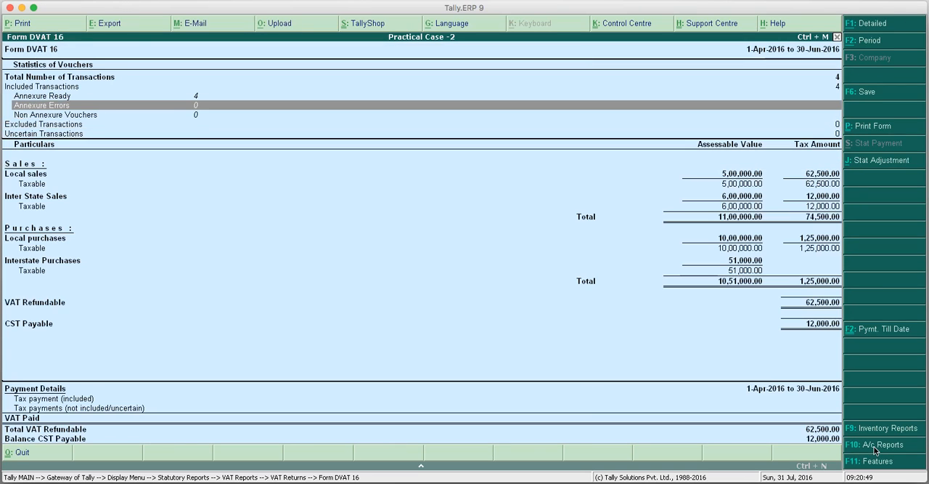